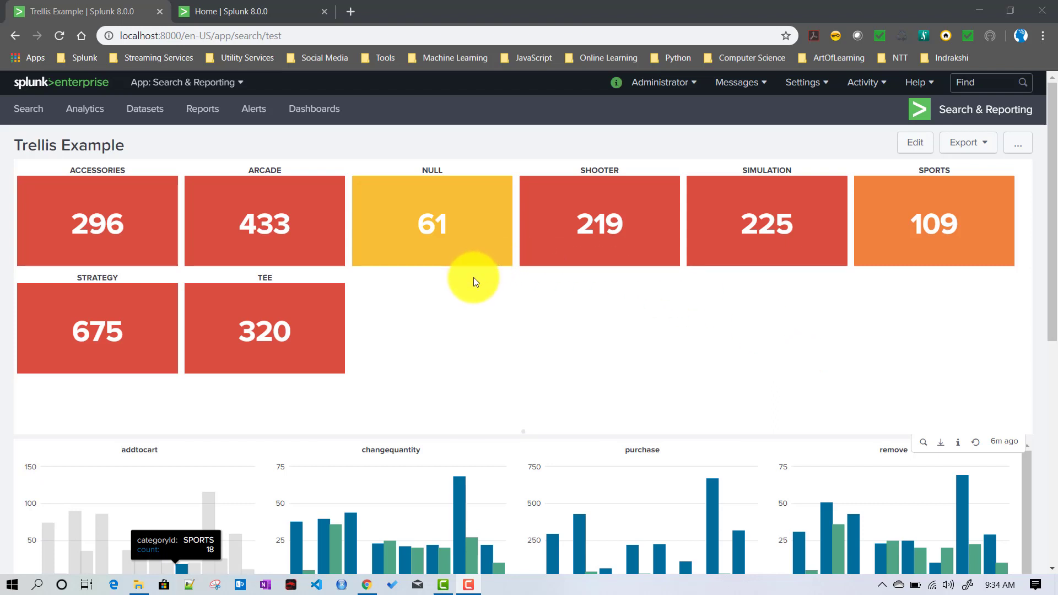
scroll(474, 279, "down", 1)
scroll(473, 280, "up", 1)
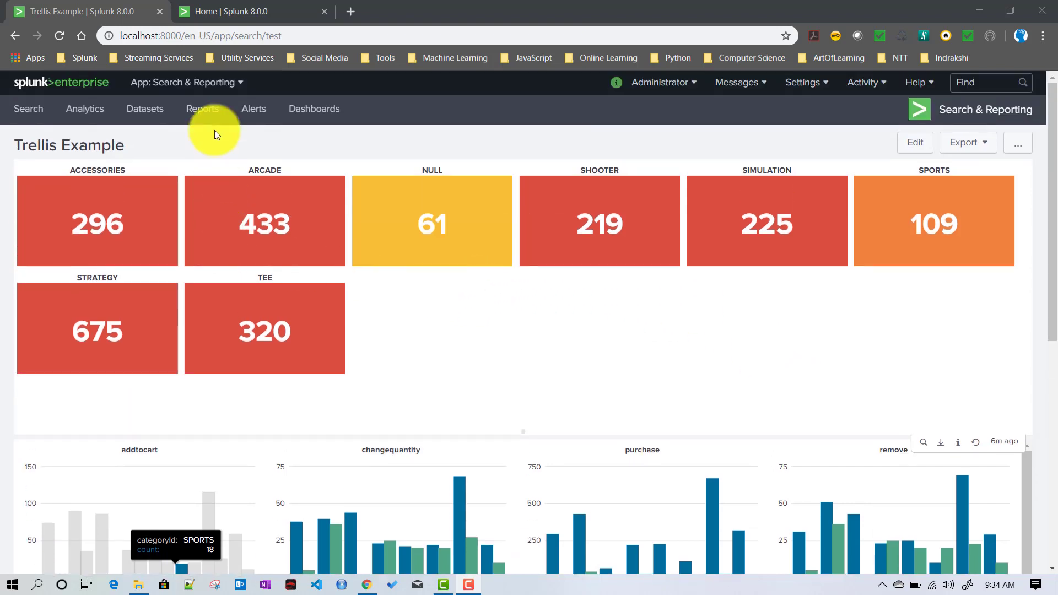
Step: Open the Search & Reporting app from the Splunk home page and run the search index="main"
left_click(219, 7)
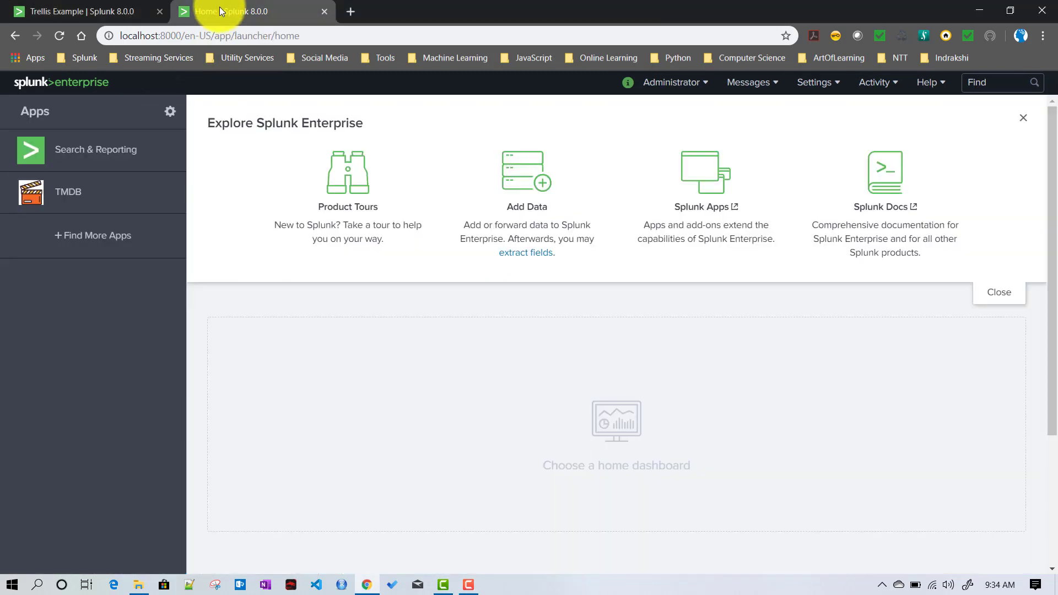
left_click(63, 163)
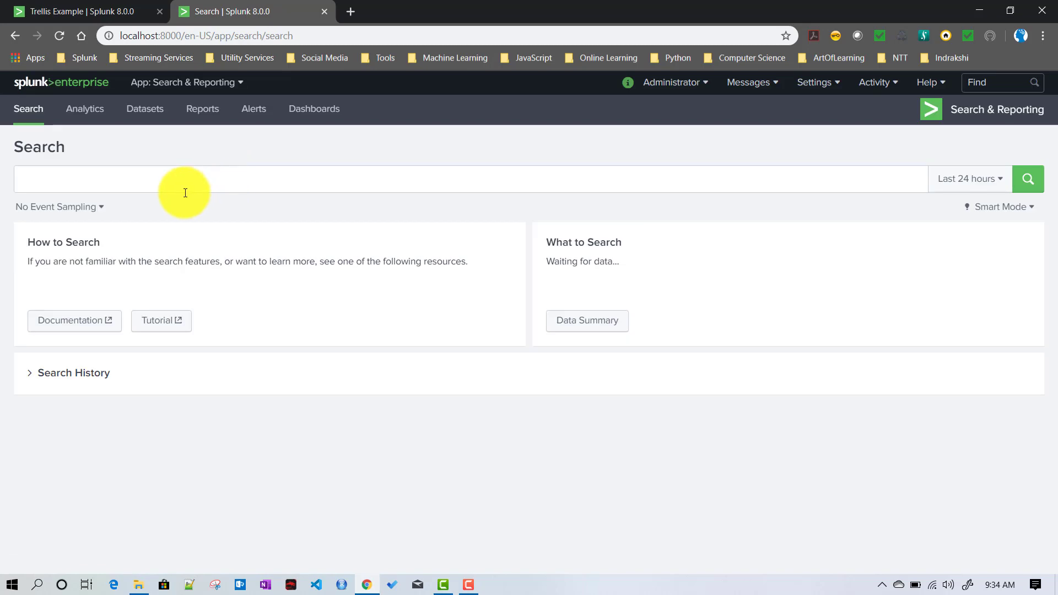
type("inde")
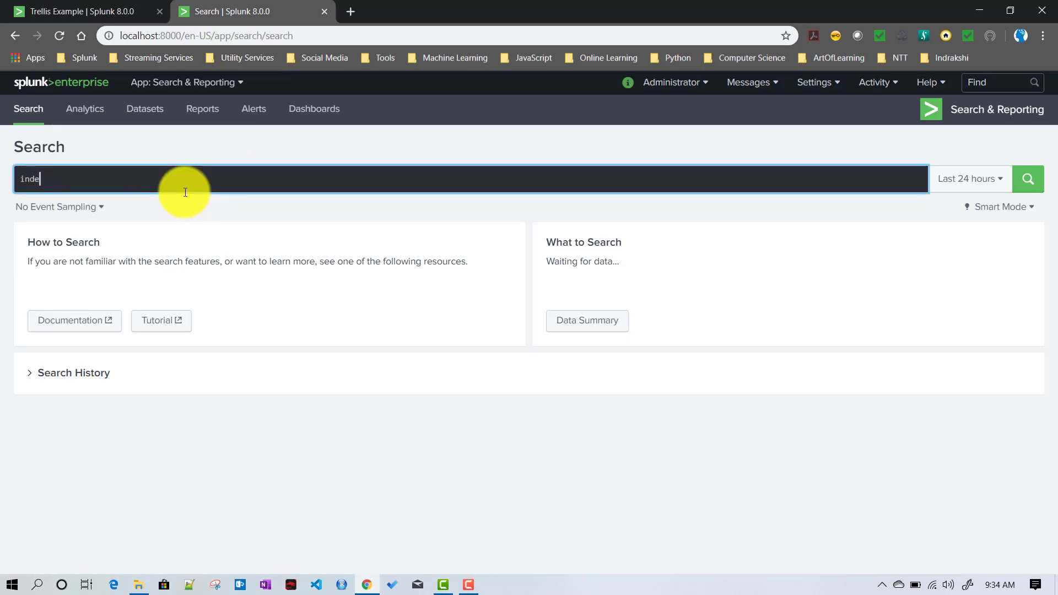
type("x=")
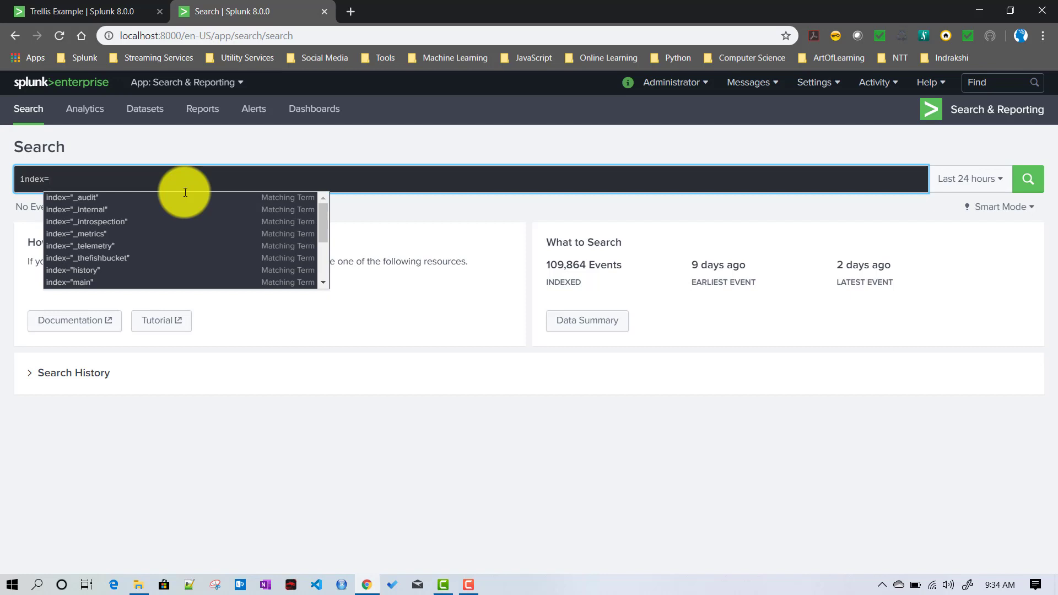
type("main")
left_click(185, 197)
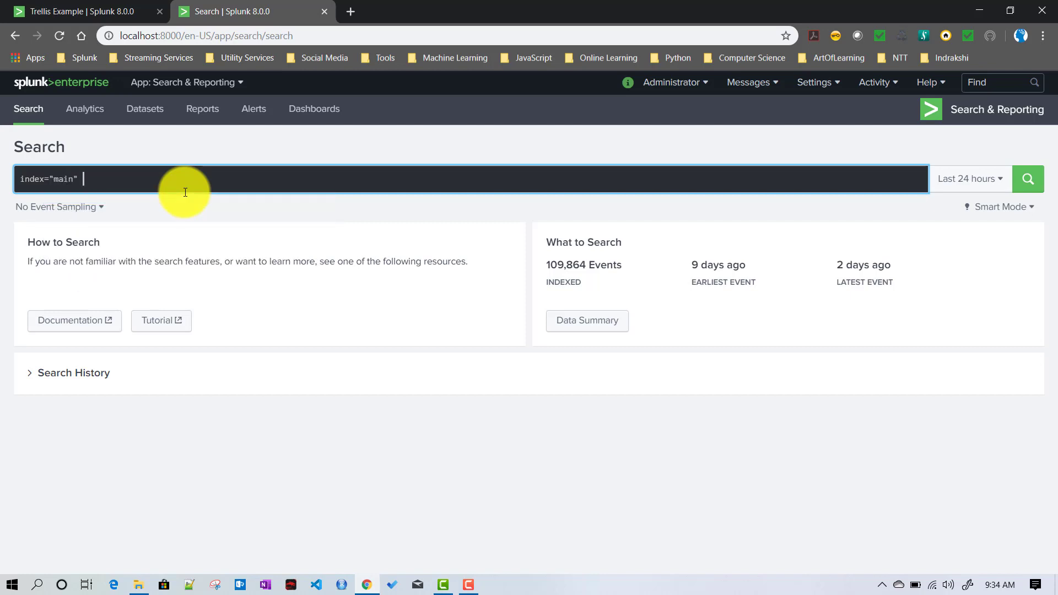
key("Return")
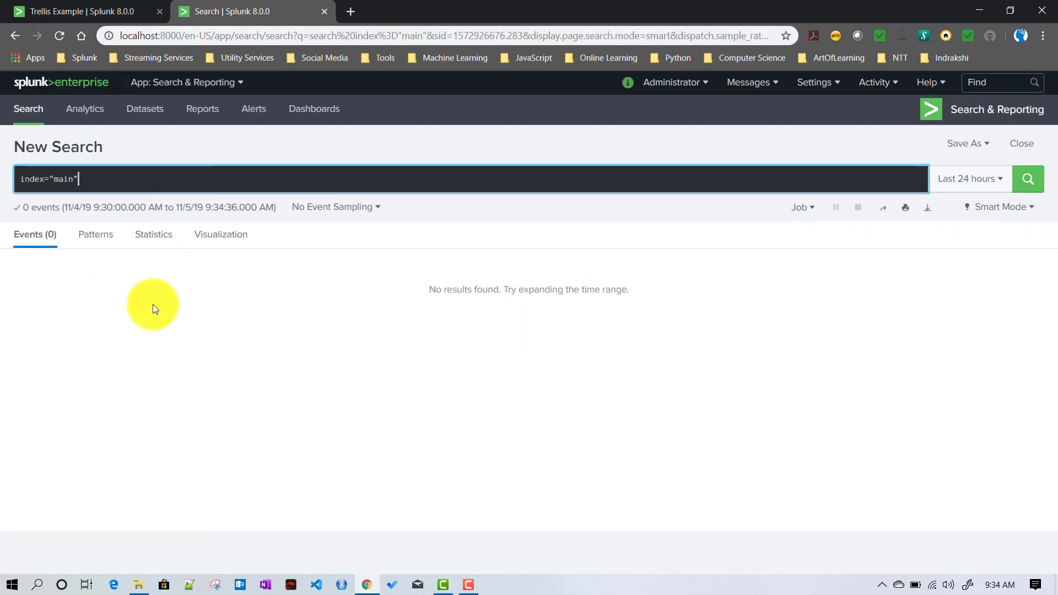
Step: Change the search time range to the last 7 days and view the values of the sourcetype field
left_click(982, 194)
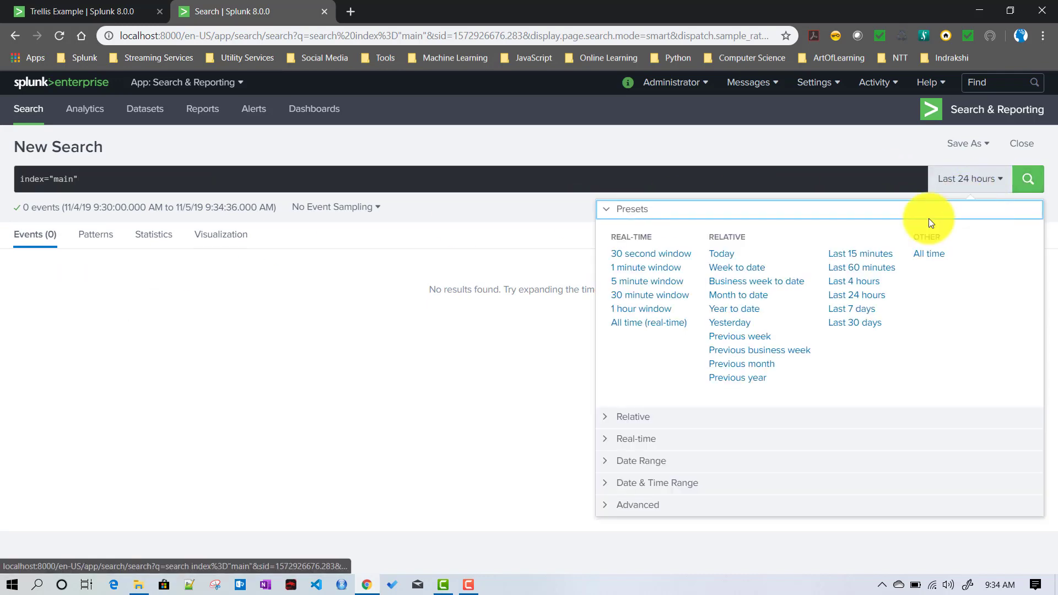
left_click(845, 307)
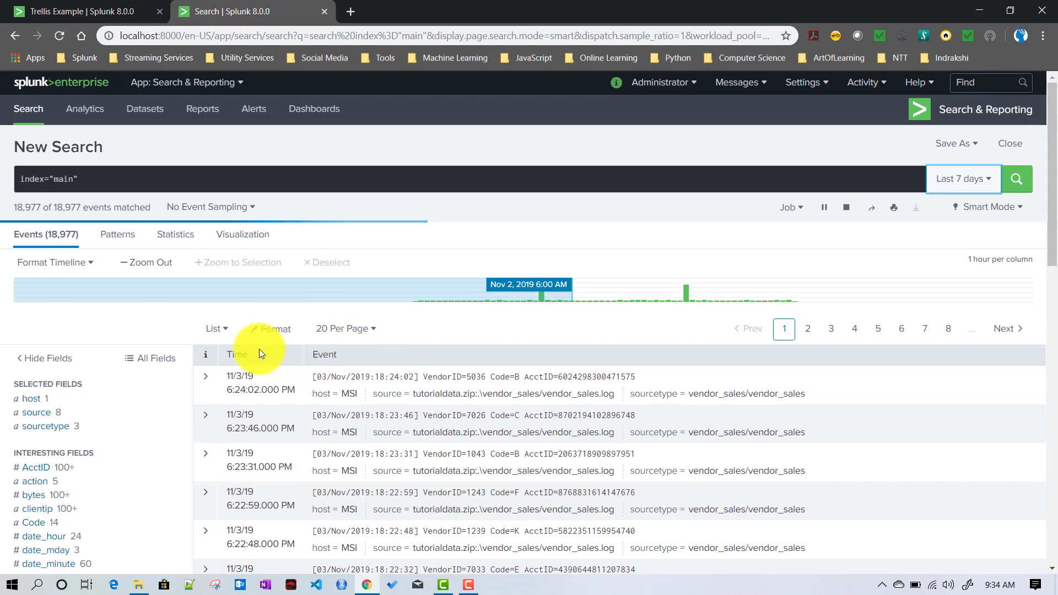
scroll(251, 348, "down", 3)
left_click(46, 220)
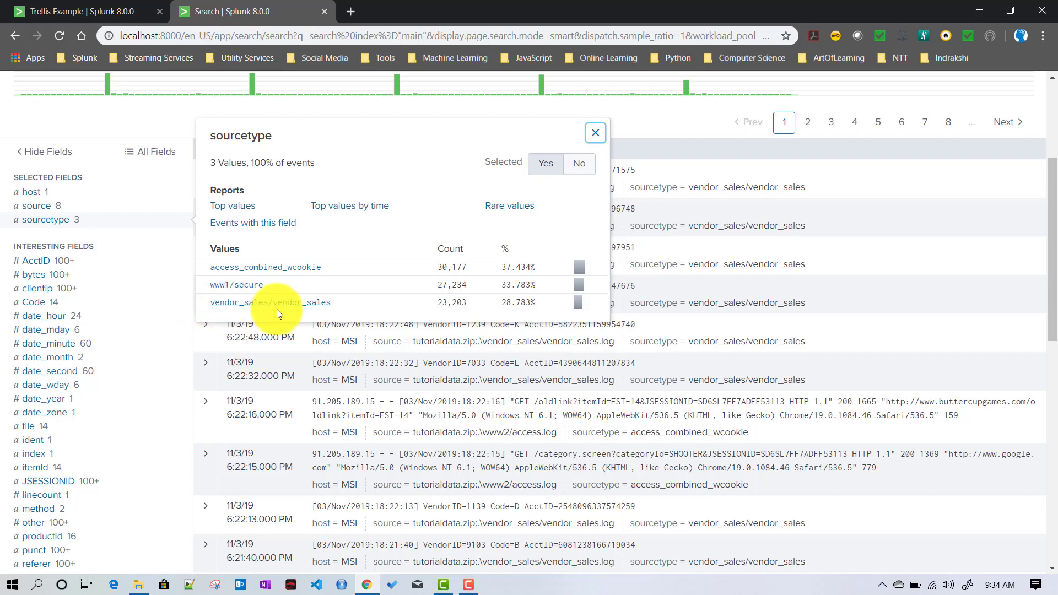
scroll(286, 401, "up", 4)
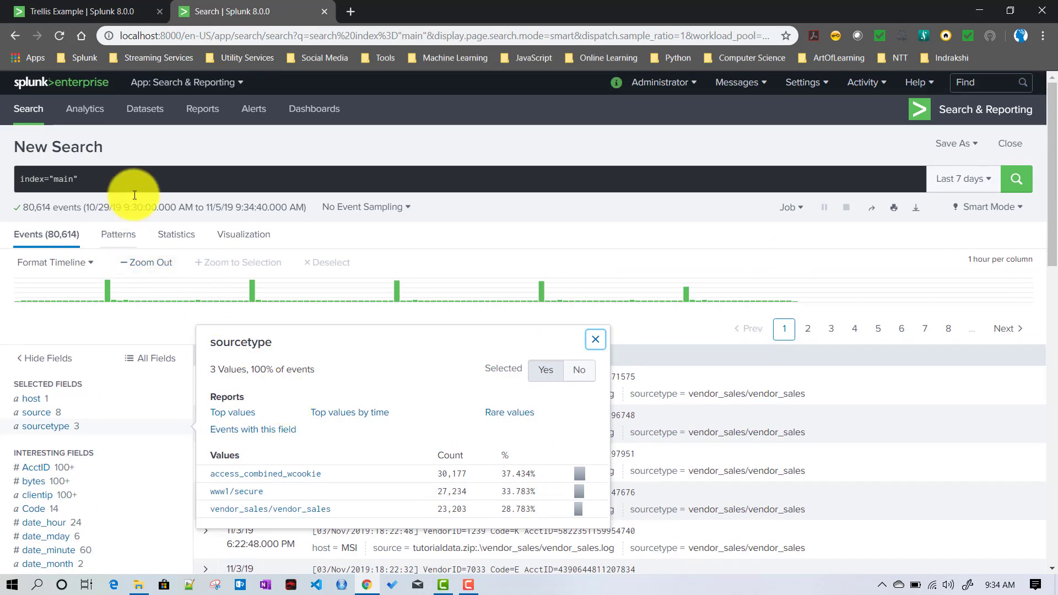
Step: Open another Search page in a separate browser tab and list the prices lookup with "| inputlookup prices"
right_click(28, 119)
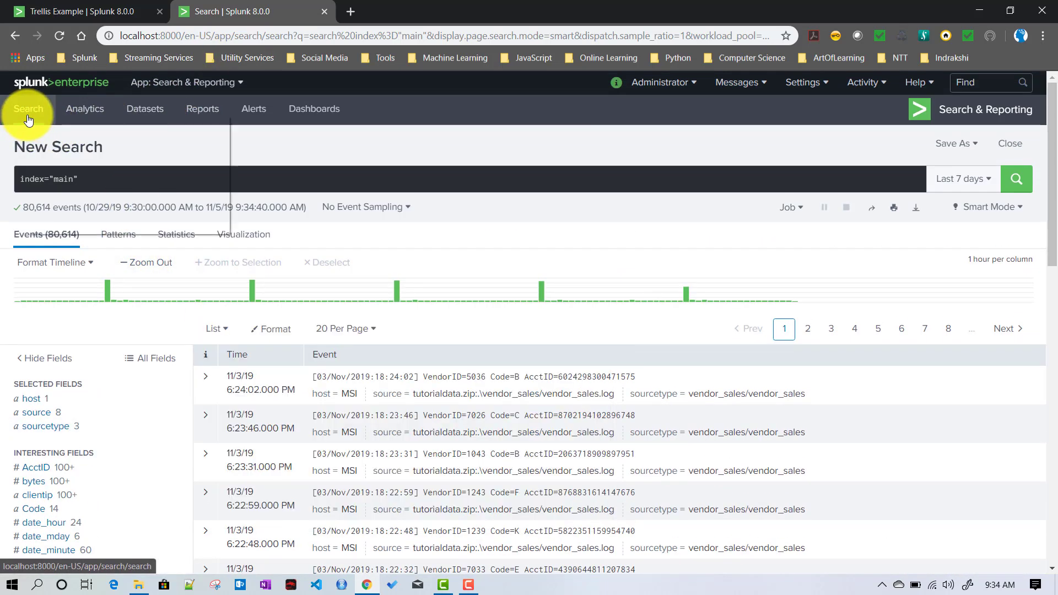
left_click(61, 131)
left_click(402, 12)
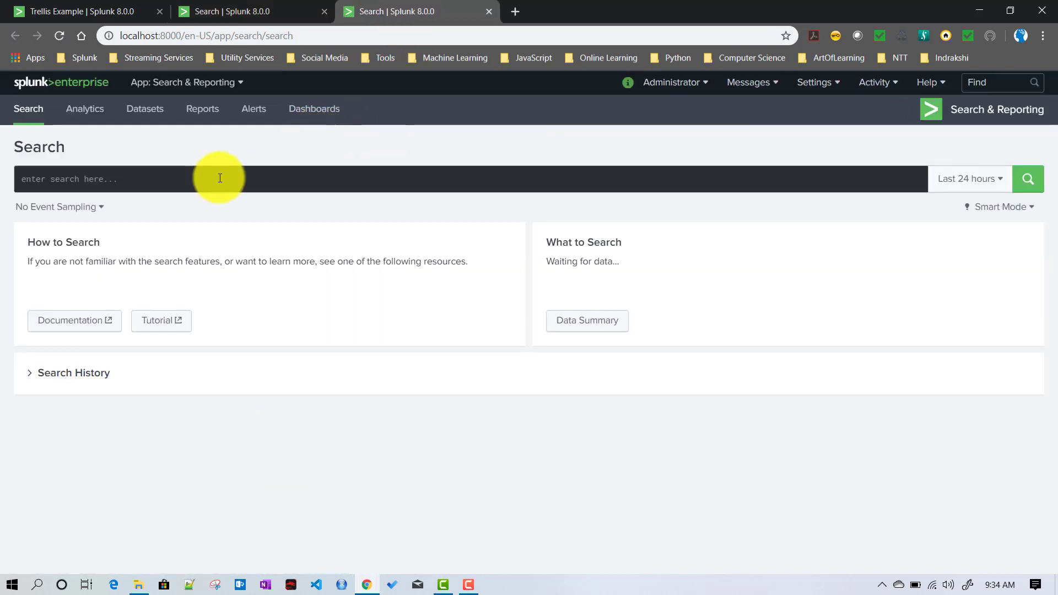
left_click(219, 177)
type("| ")
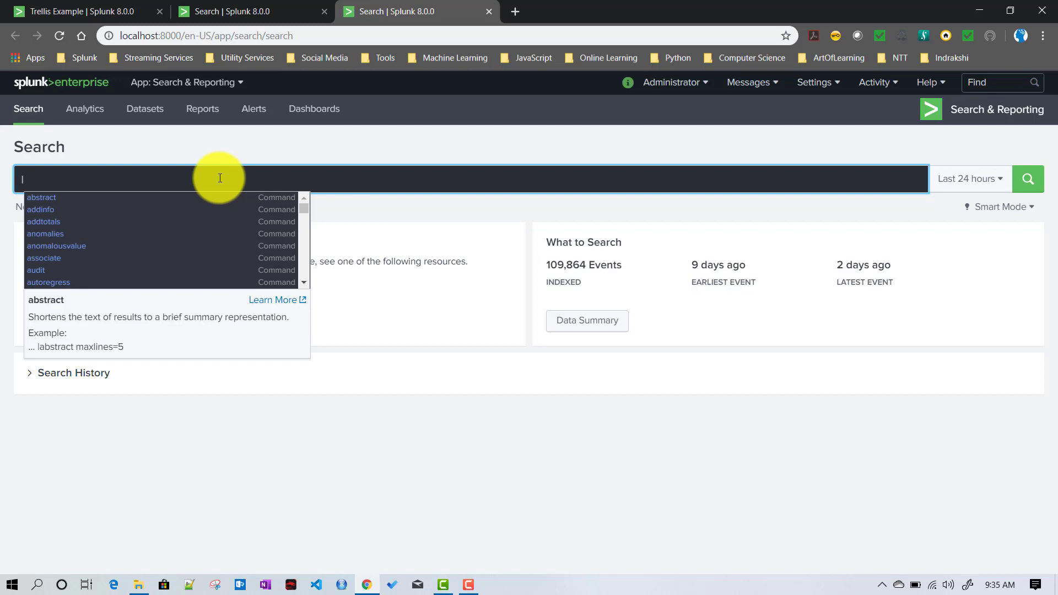
type("input")
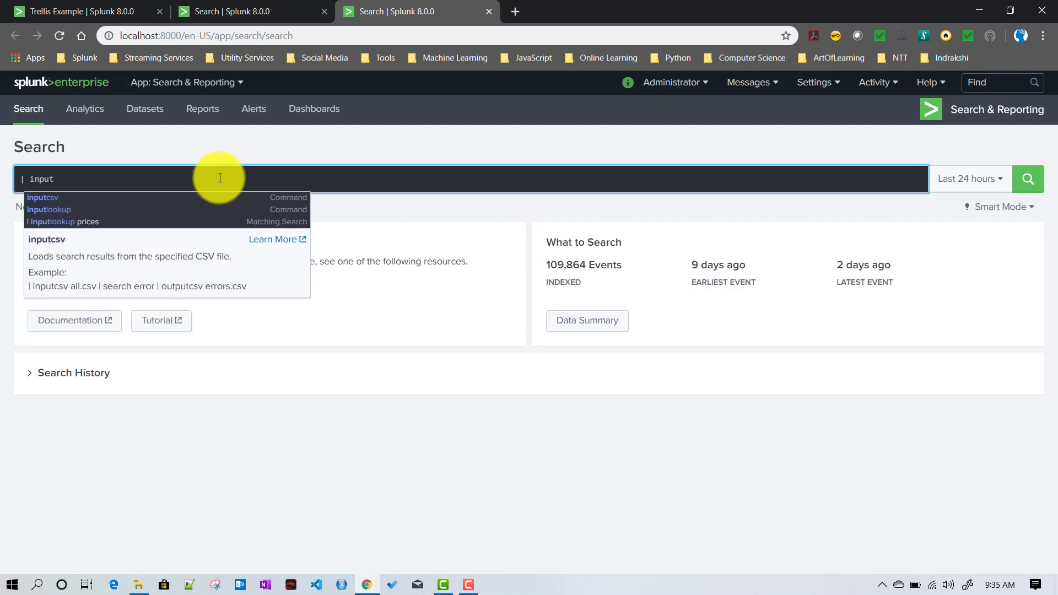
type("l")
key("Tab")
type("prices")
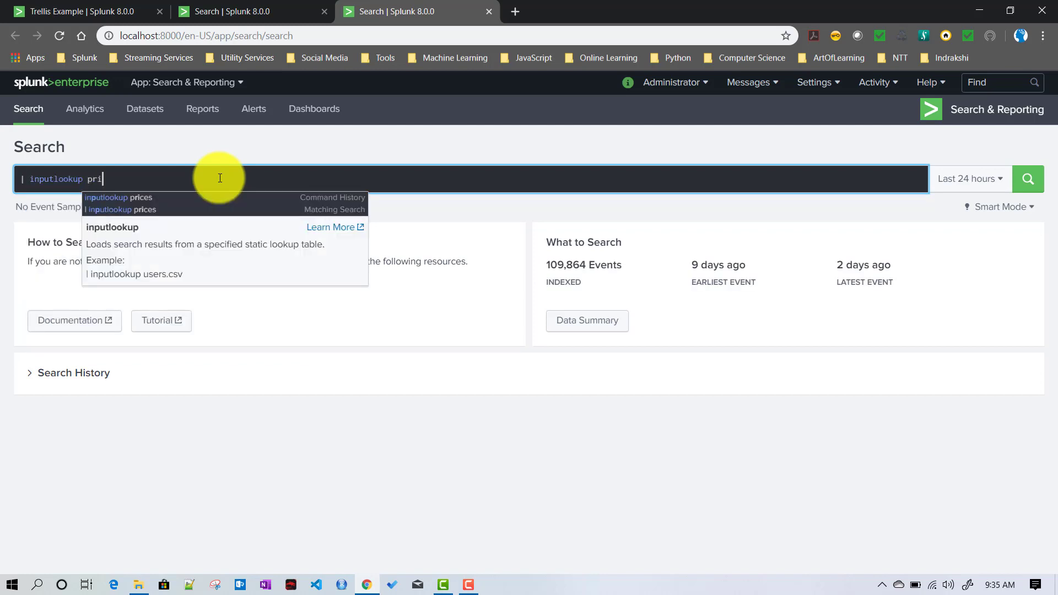
key("Return")
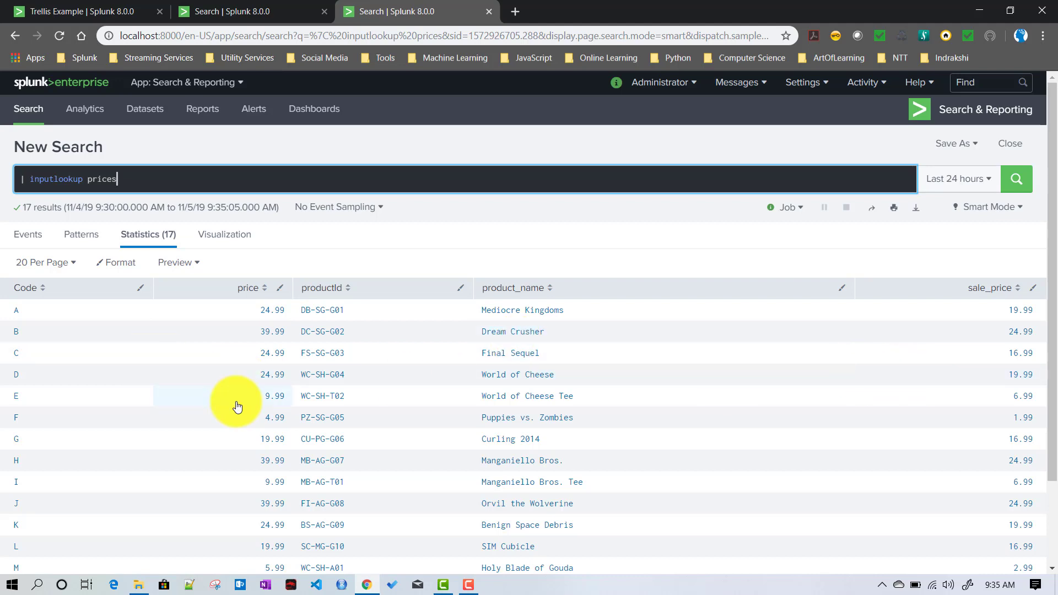
Step: Return to the index="main" search and filter its events to the sourcetype access_combined_wcookie
left_click(223, 11)
scroll(179, 388, "down", 5)
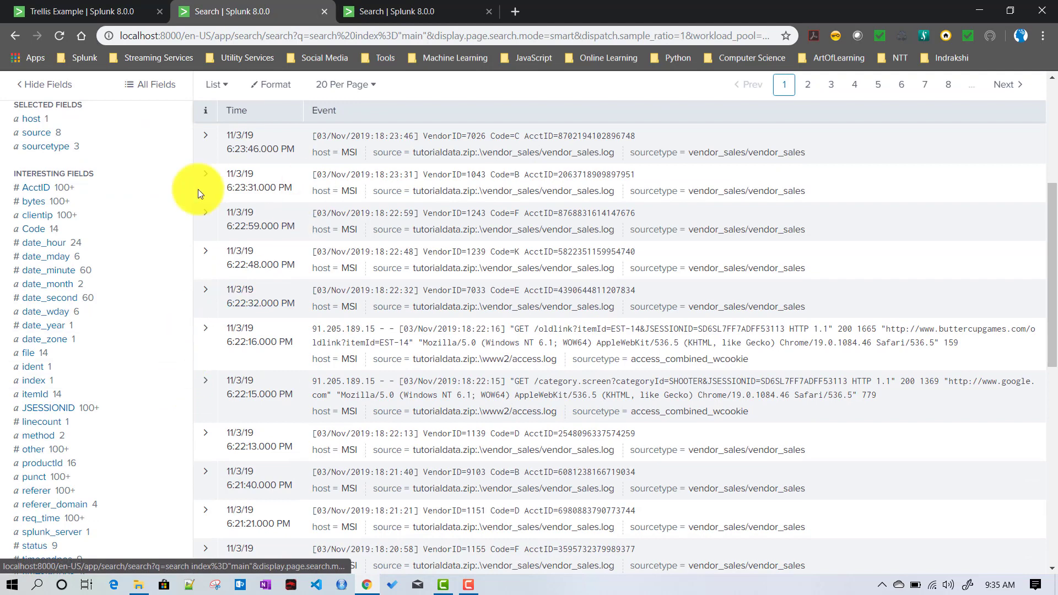
scroll(201, 267, "up", 4)
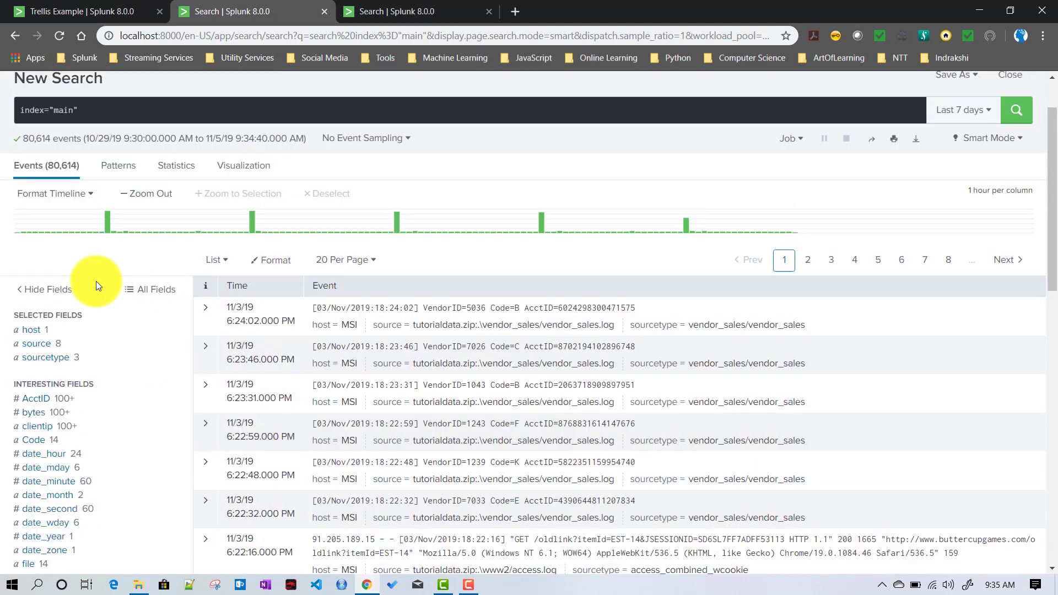
left_click(55, 355)
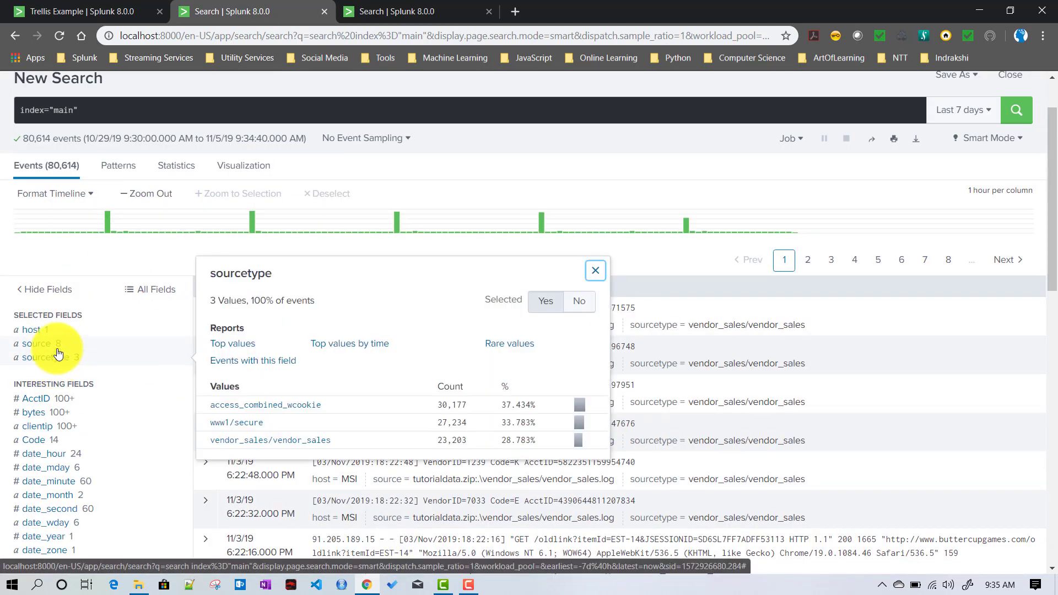
left_click(282, 408)
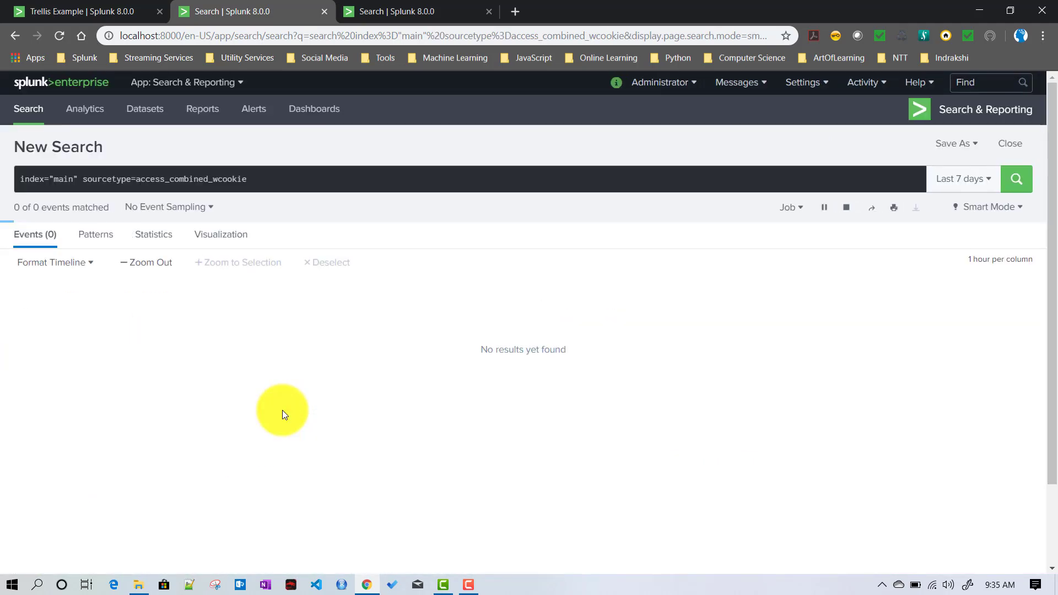
Step: Examine the productId field's values in the filtered events and compare them with the prices lookup
scroll(142, 390, "down", 4)
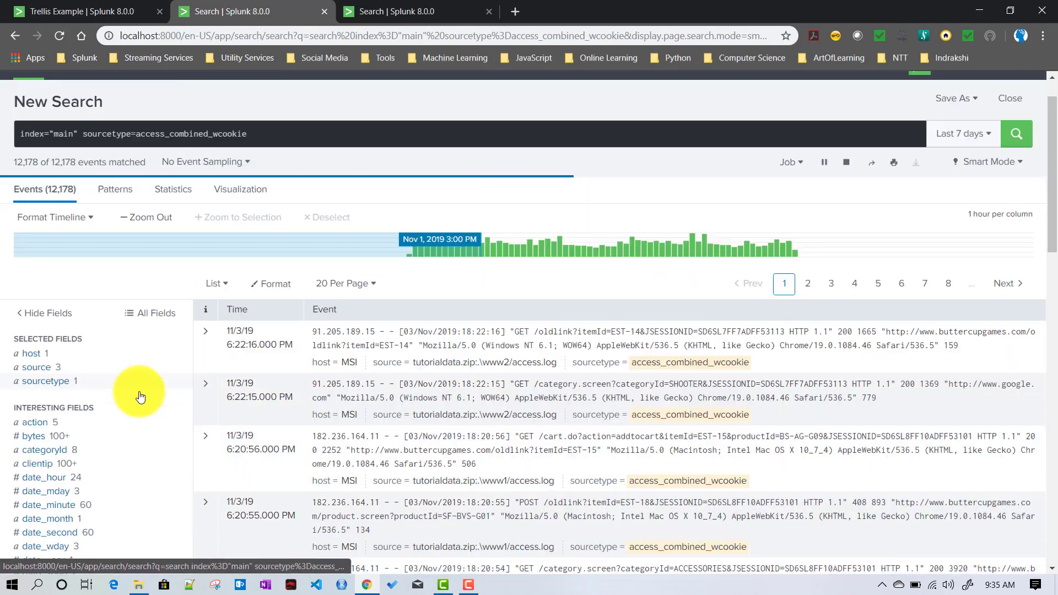
scroll(113, 453, "down", 3)
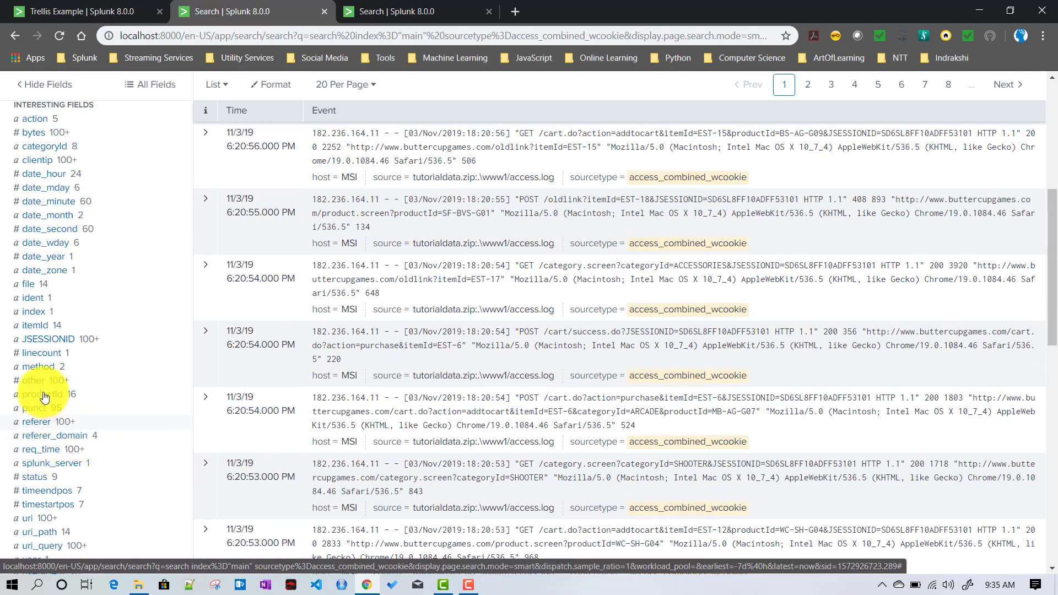
scroll(77, 421, "down", 1)
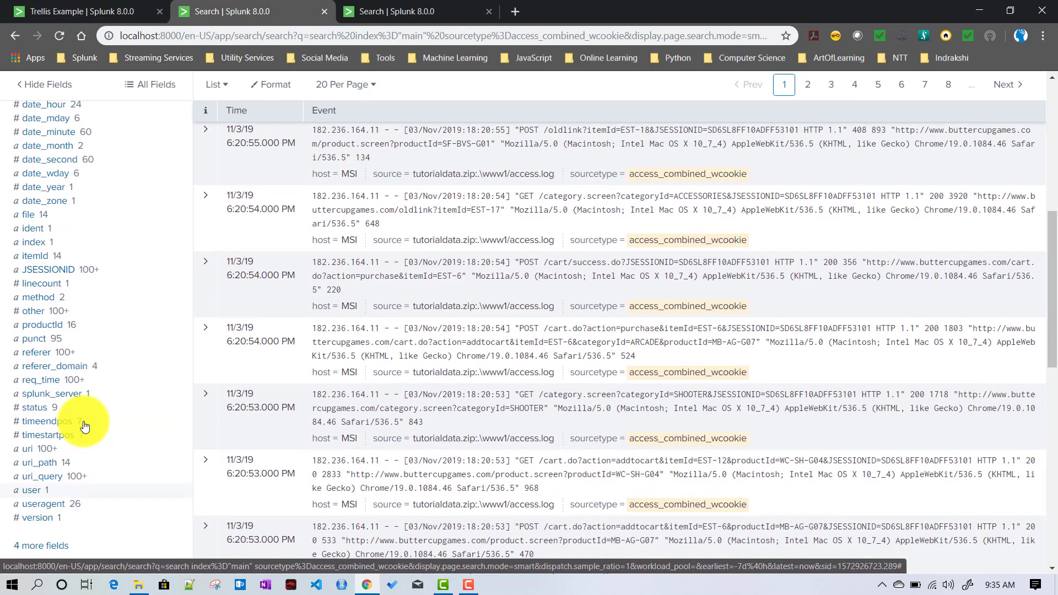
left_click(49, 326)
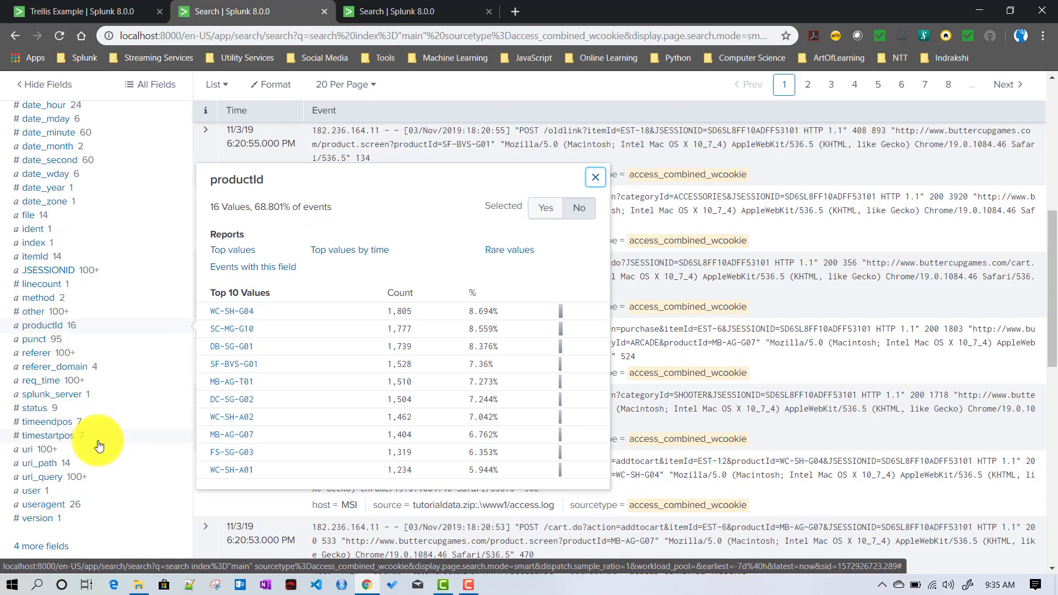
left_click(386, 17)
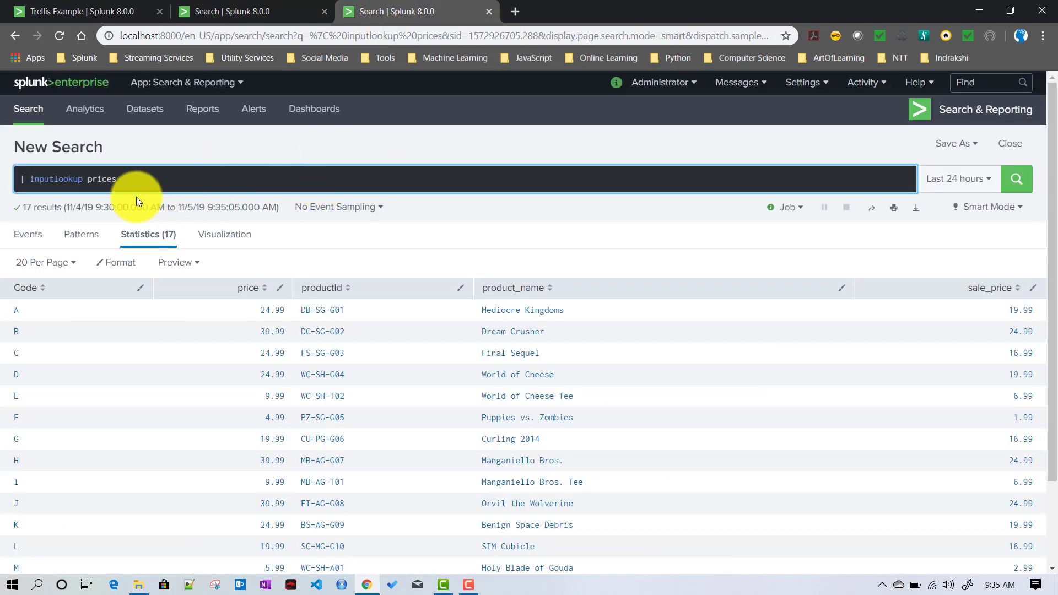
left_click(257, 11)
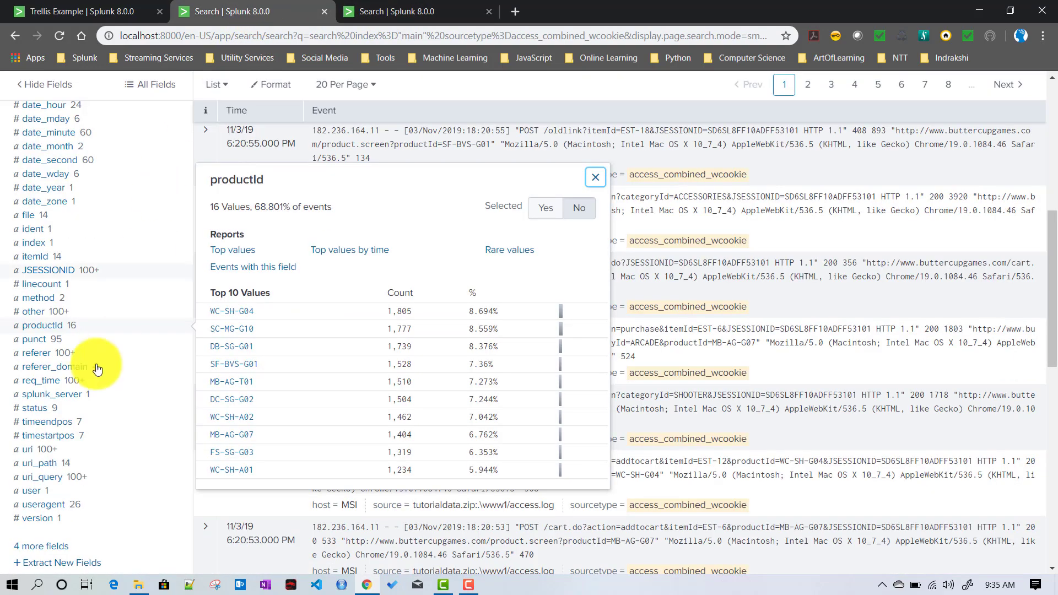
Step: Narrow the web access events to those whose action field is purchase
scroll(90, 390, "up", 1)
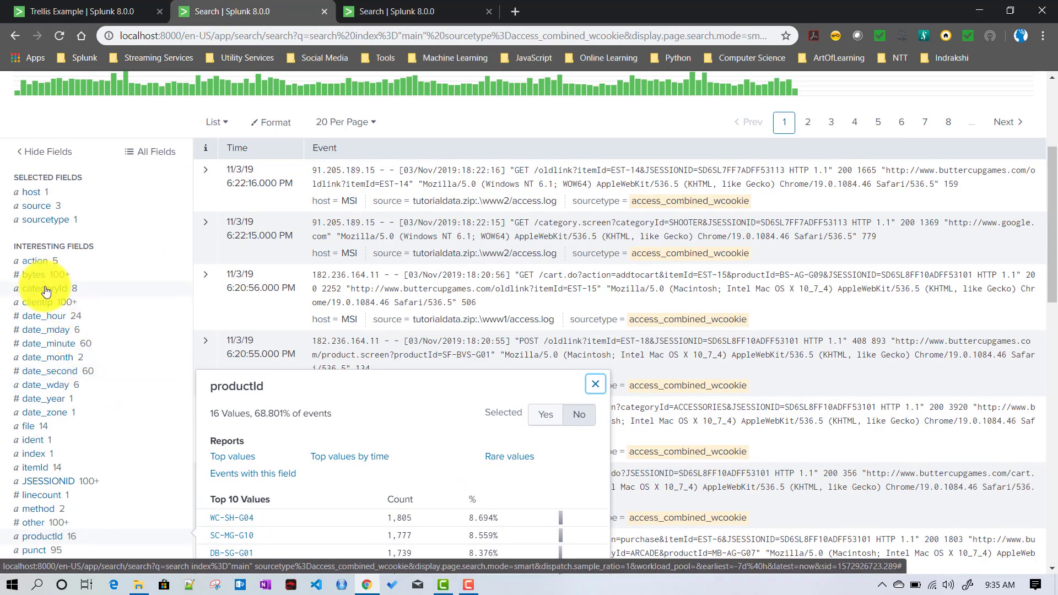
left_click(35, 262)
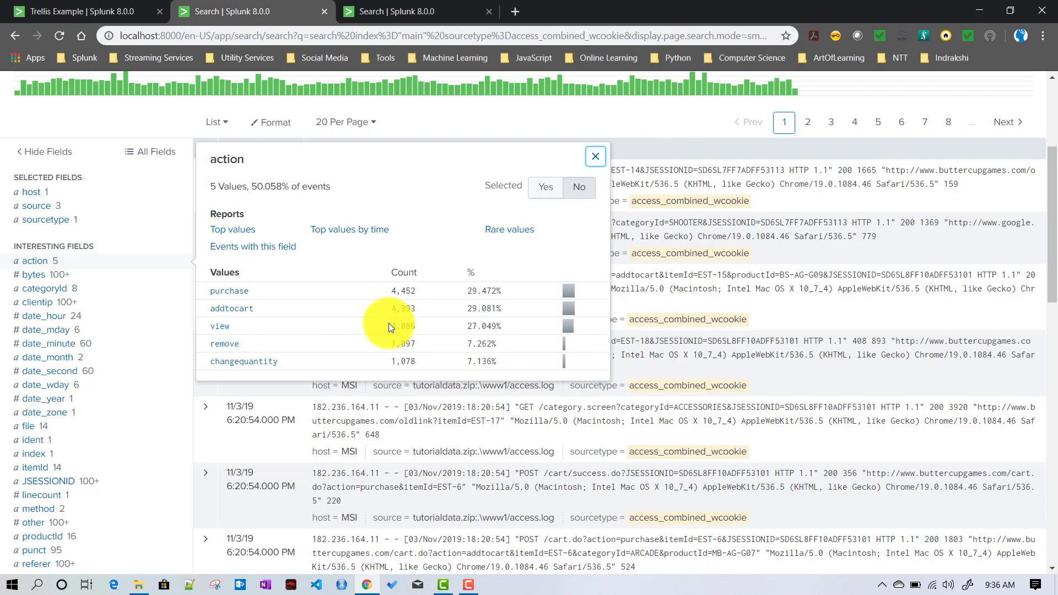
left_click(231, 293)
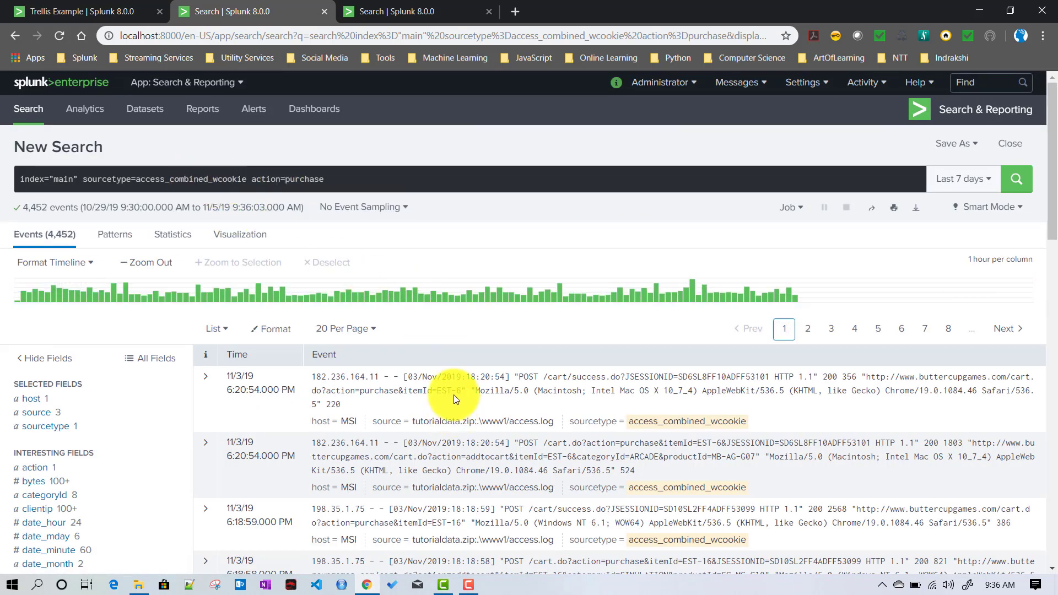
Step: View the values of the categoryId field for the purchase events
left_click(342, 179)
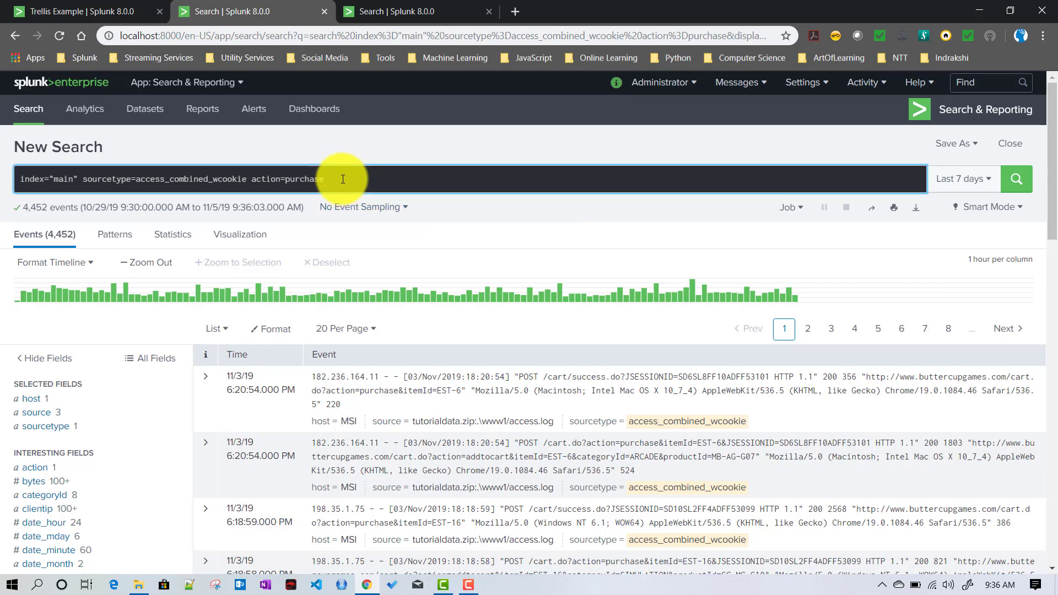
scroll(48, 401, "down", 1)
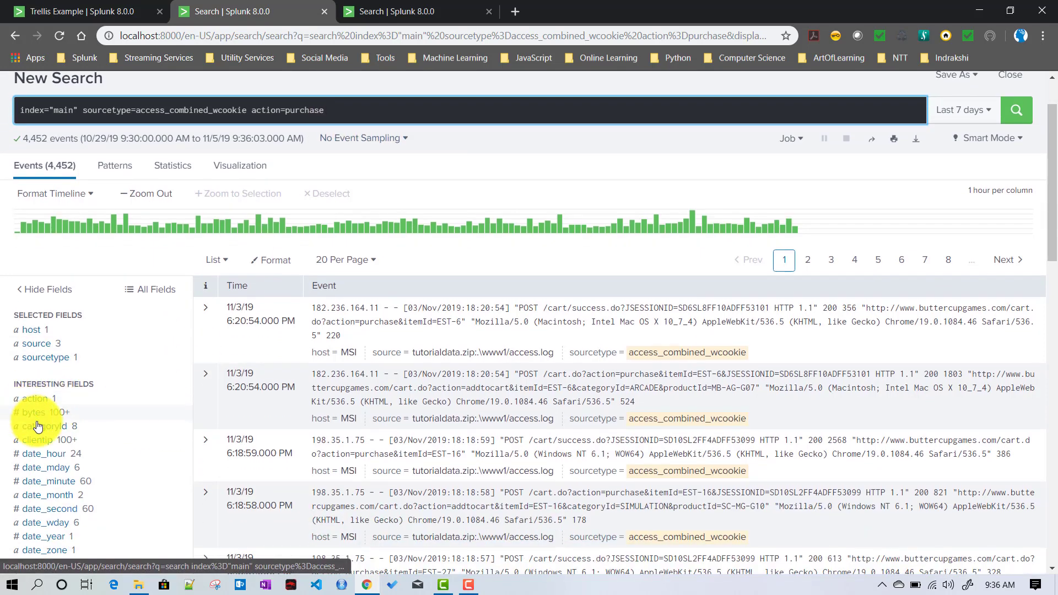
left_click(40, 427)
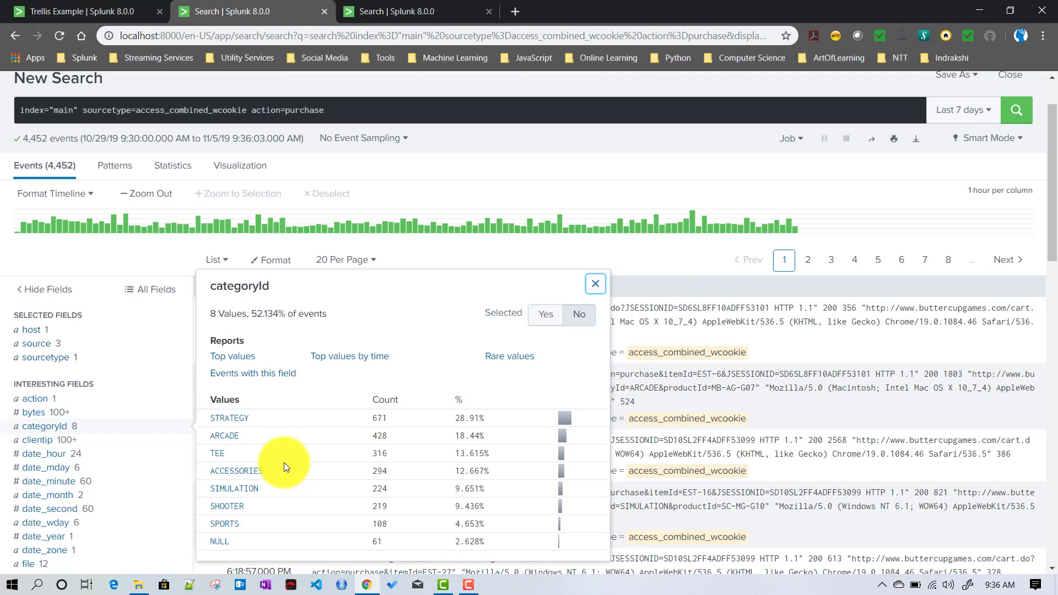
Step: Start a second line in the purchase search with the clause | chart count by
left_click(341, 116)
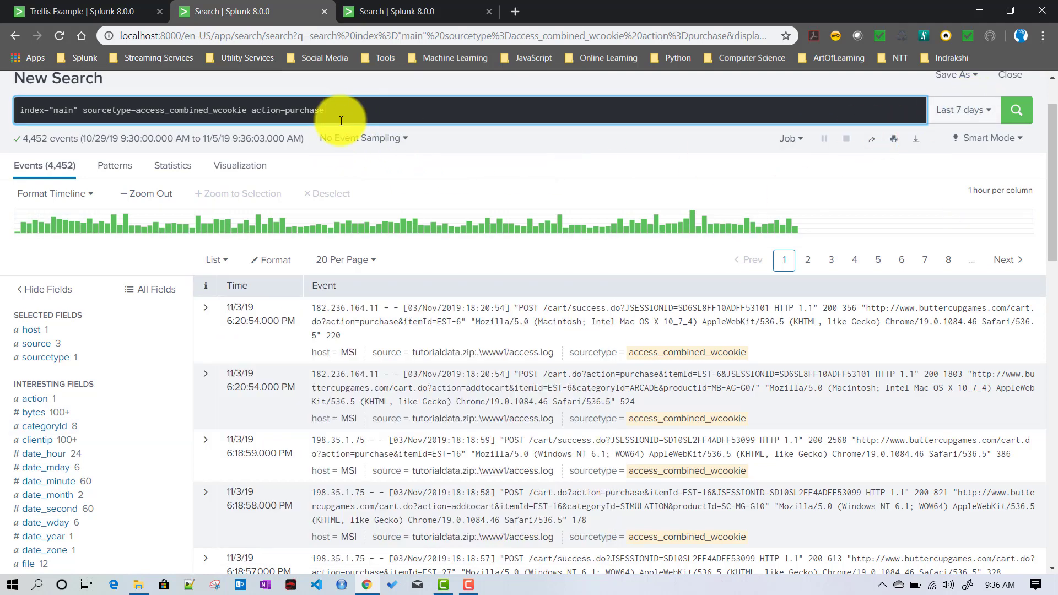
key("shift+Return")
type("| s")
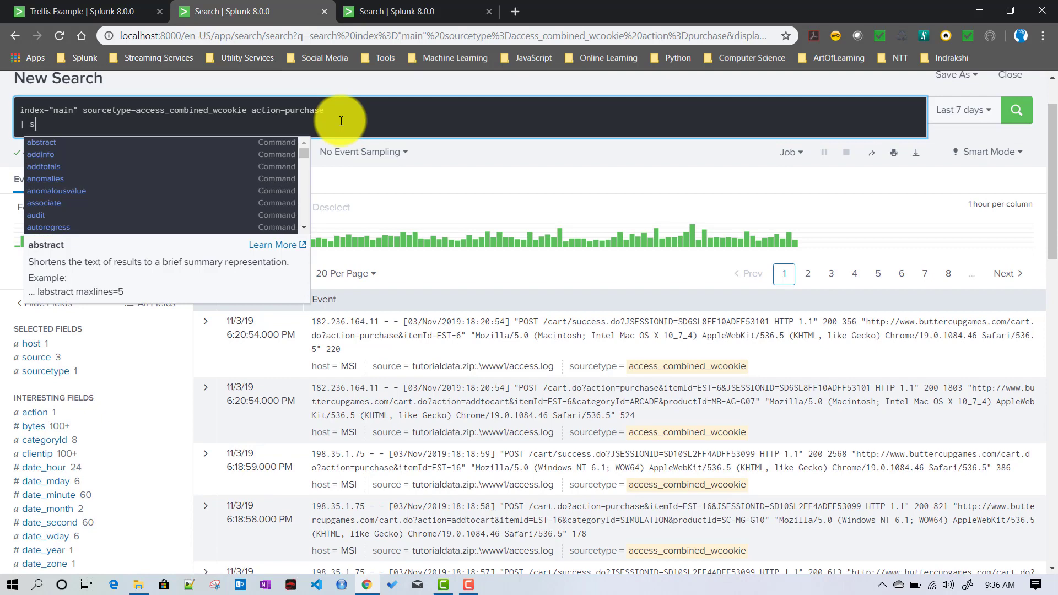
key("BackSpace")
type("c")
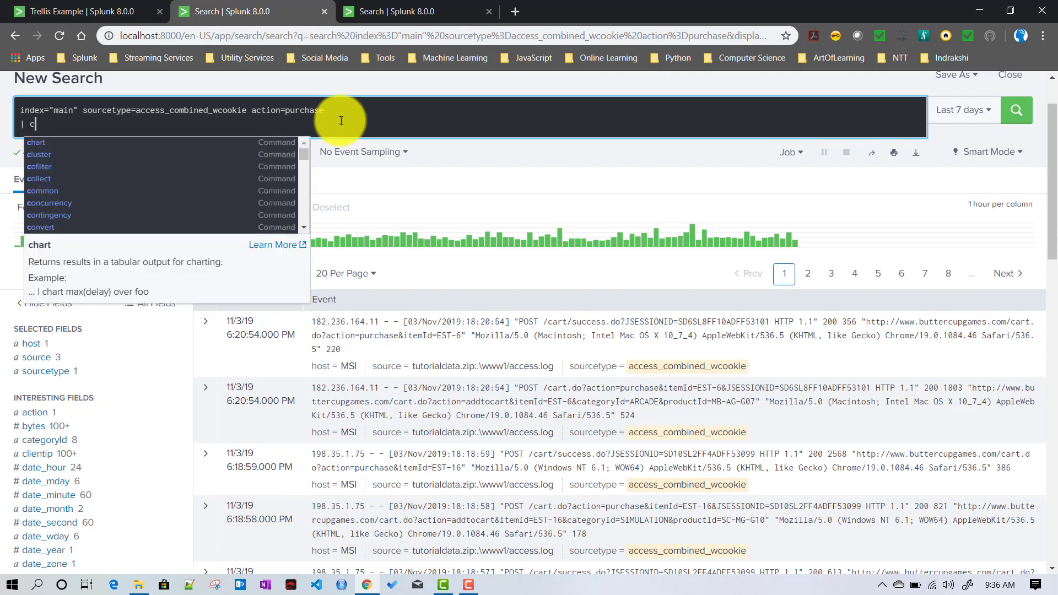
type("hart")
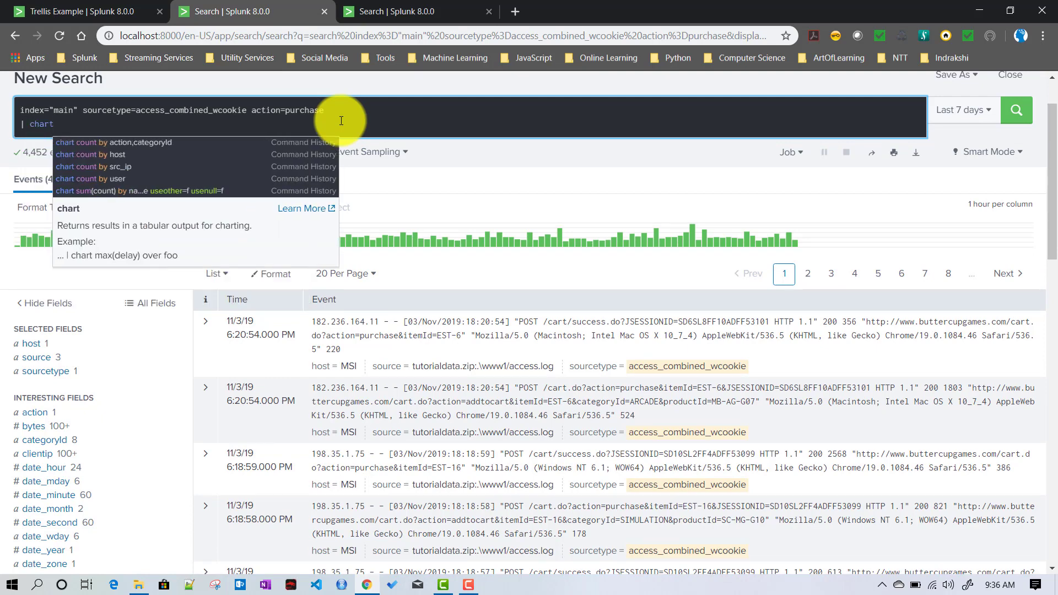
type(" cou")
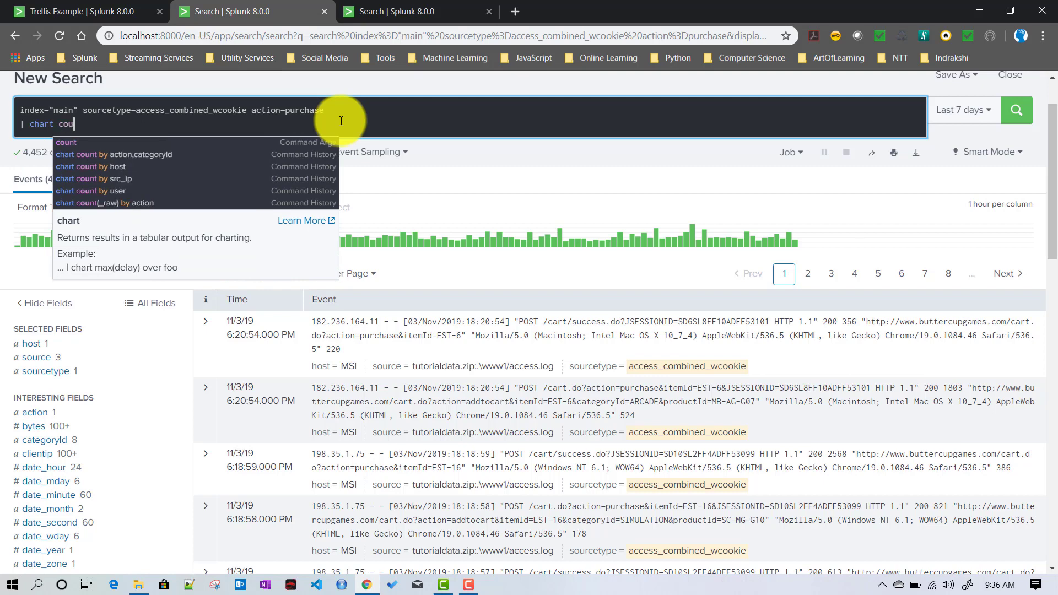
type("nt by")
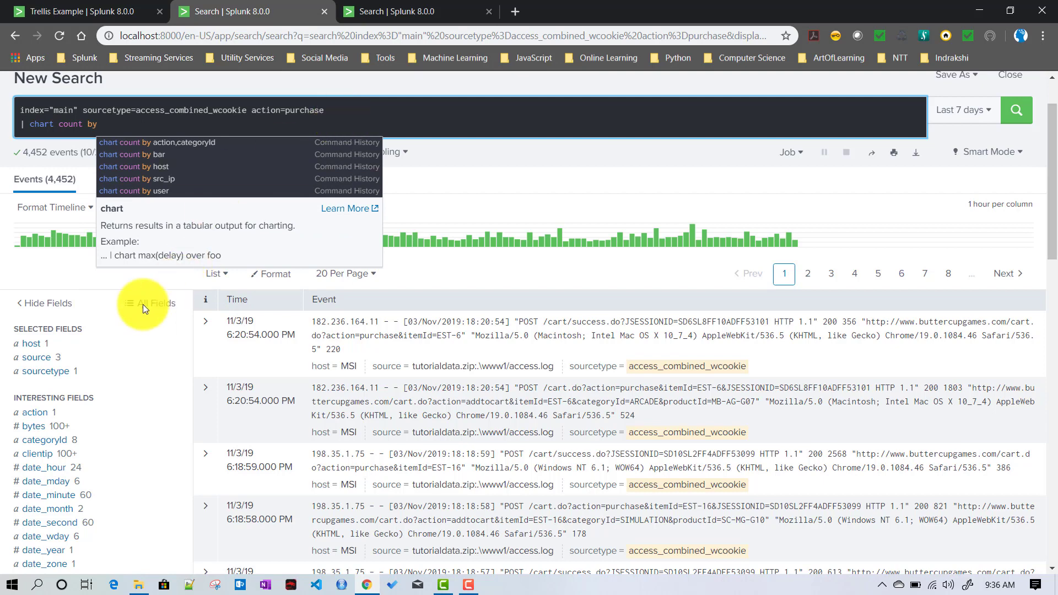
Step: Complete the chart clause with the field name copied from the categoryId field details and run the search
left_click(44, 440)
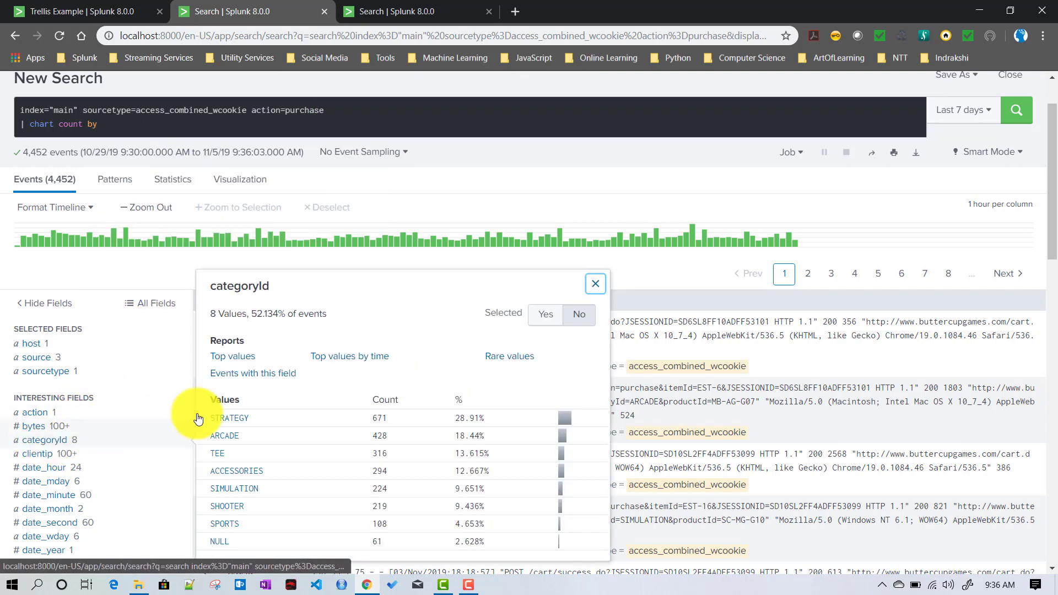
double_click(248, 285)
key("ctrl+c")
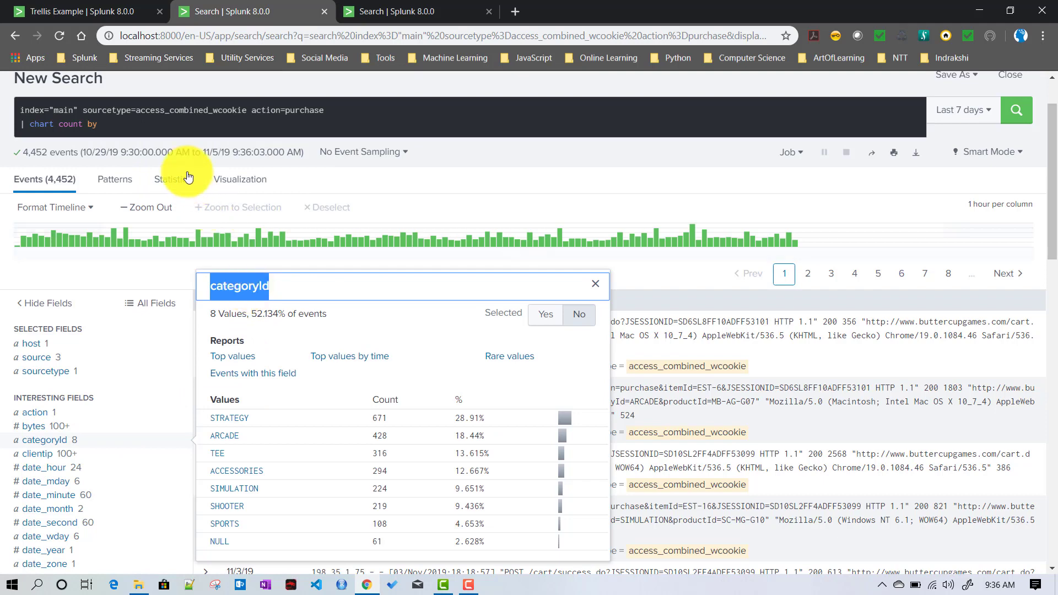
left_click(150, 120)
key("ctrl+v")
key("Return")
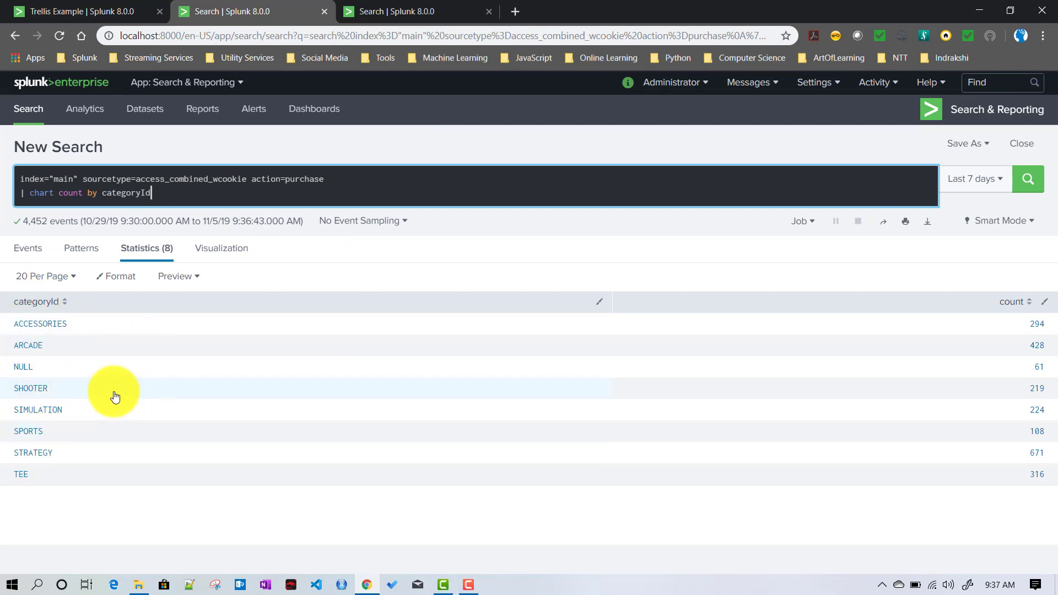
Step: Visualize the purchase counts by category as a Single Value
left_click(228, 254)
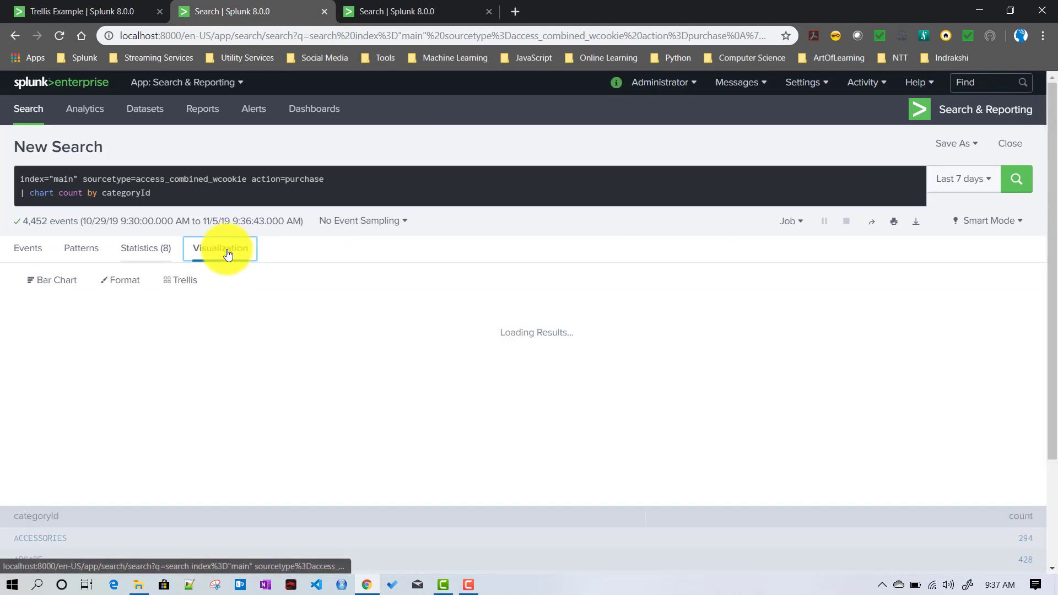
left_click(44, 280)
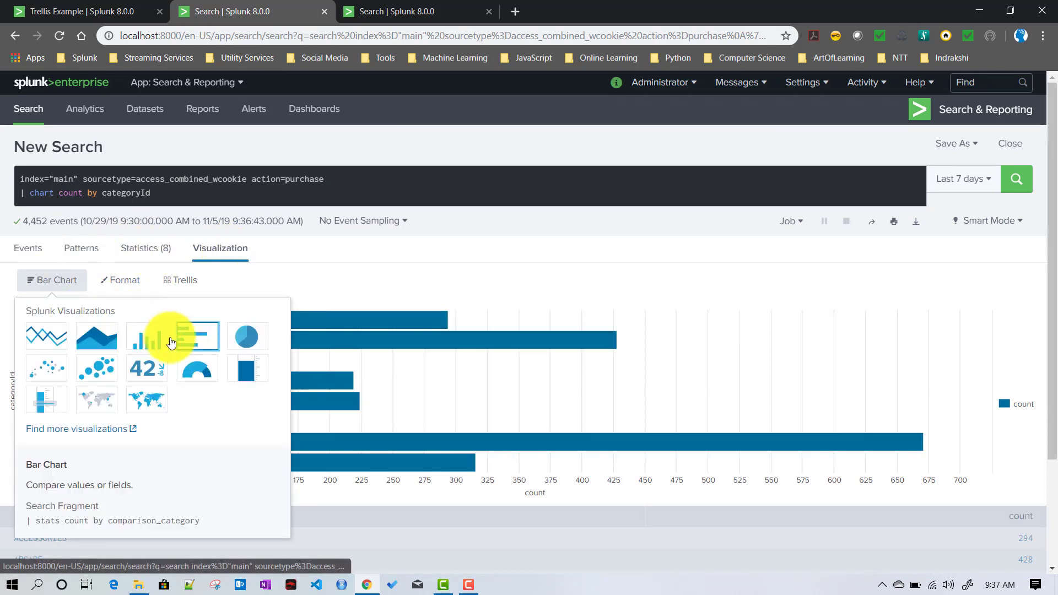
left_click(136, 370)
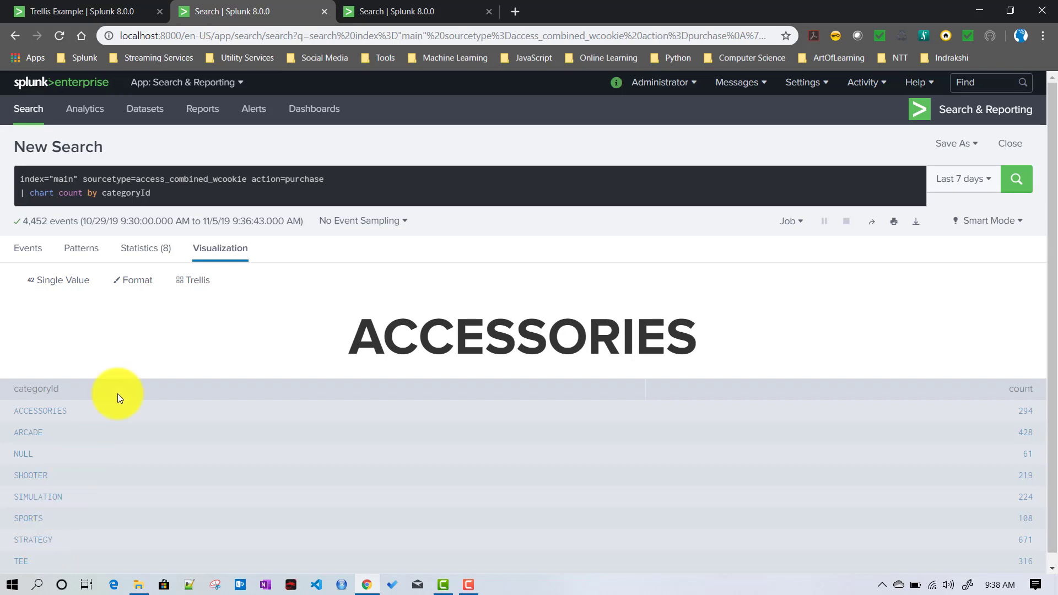
Step: Enable the trellis layout for the single value, split by categoryId, and check the category labels
left_click(186, 280)
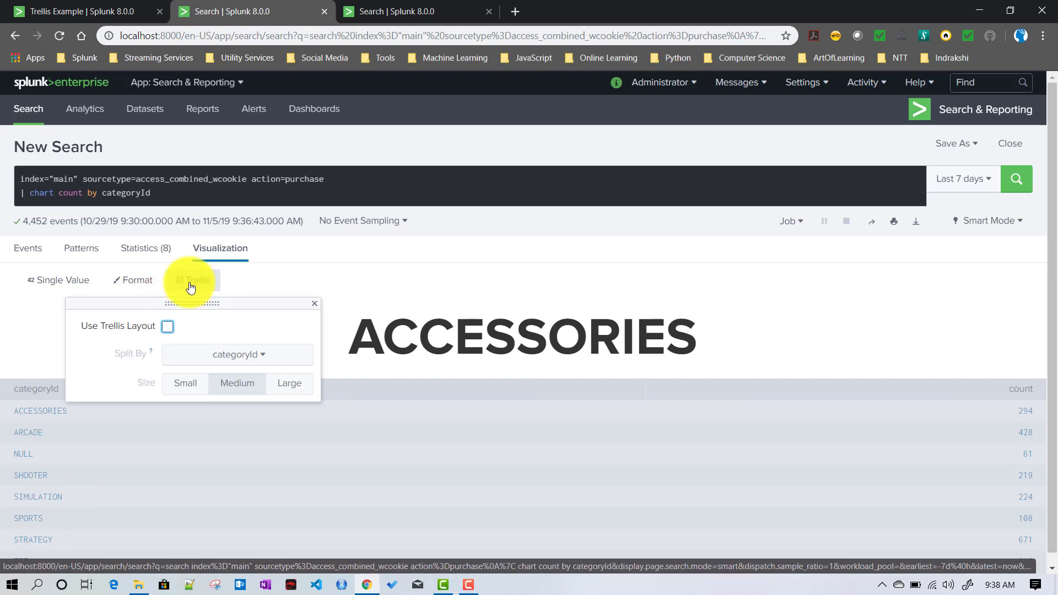
left_click(168, 327)
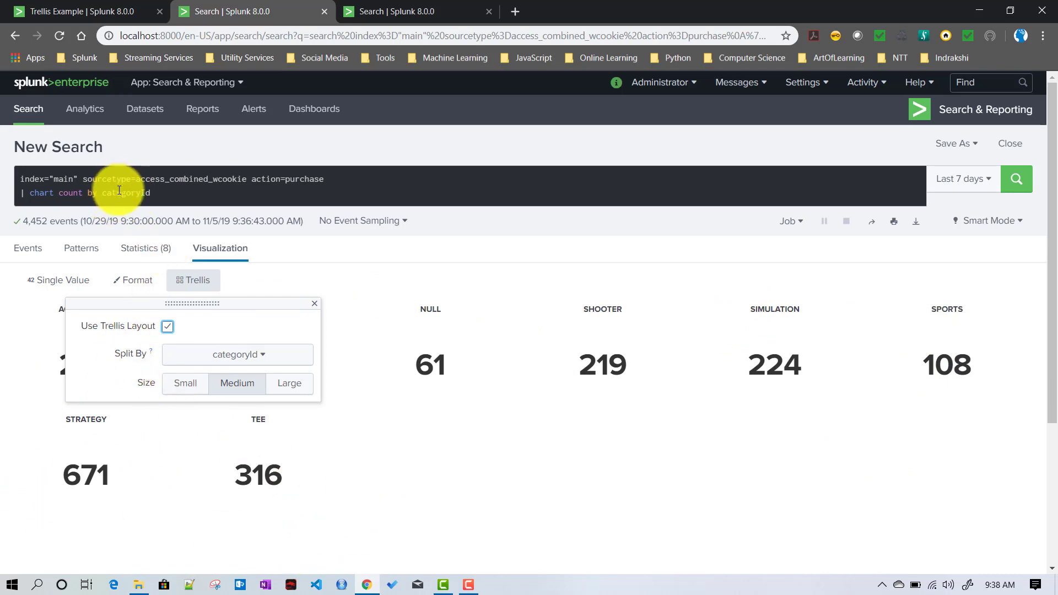
left_click(255, 361)
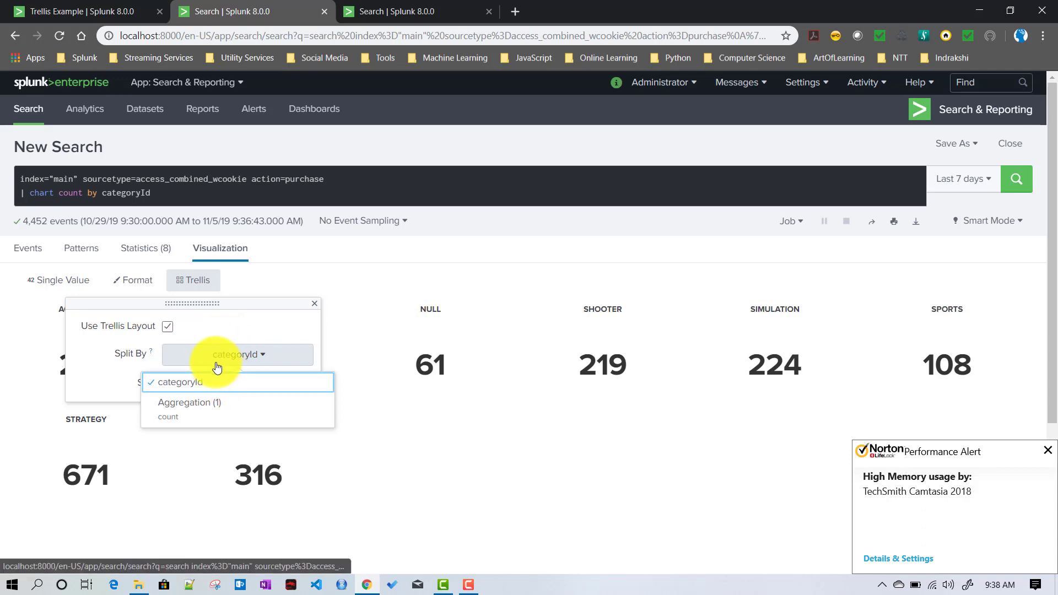
left_click(1046, 450)
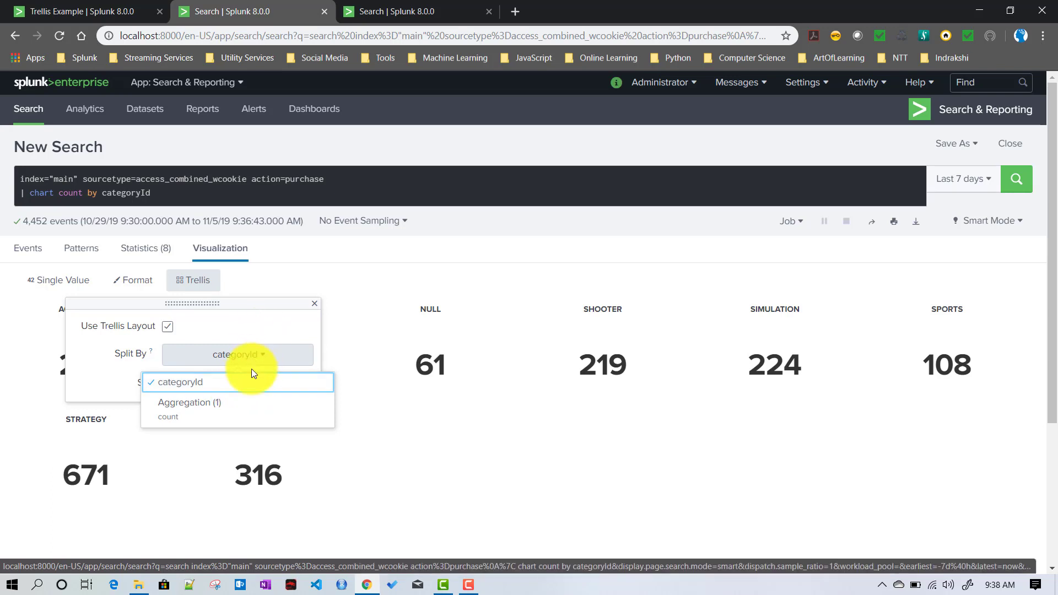
left_click(231, 385)
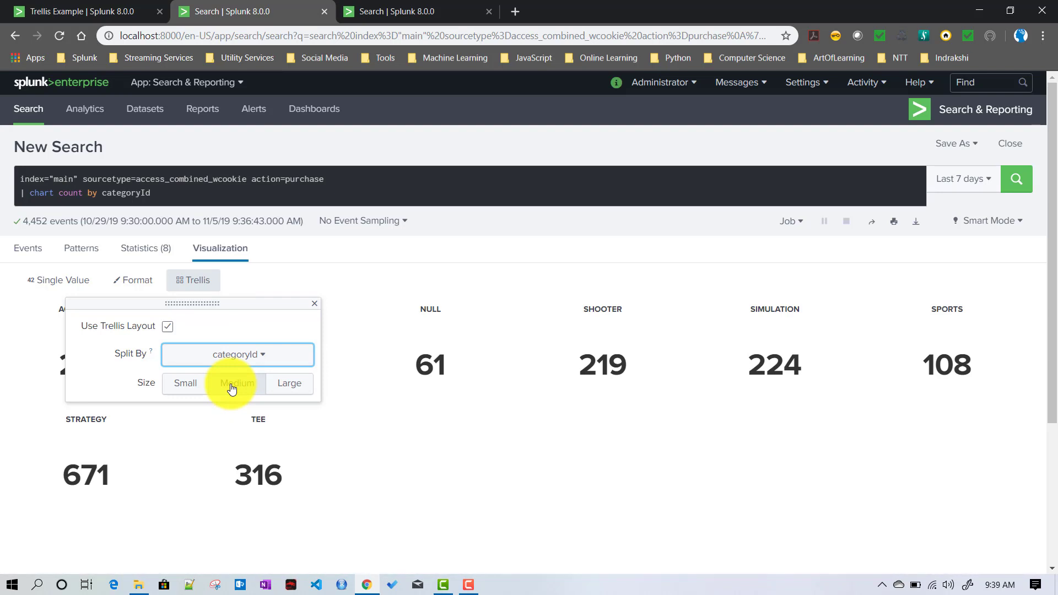
left_click(314, 306)
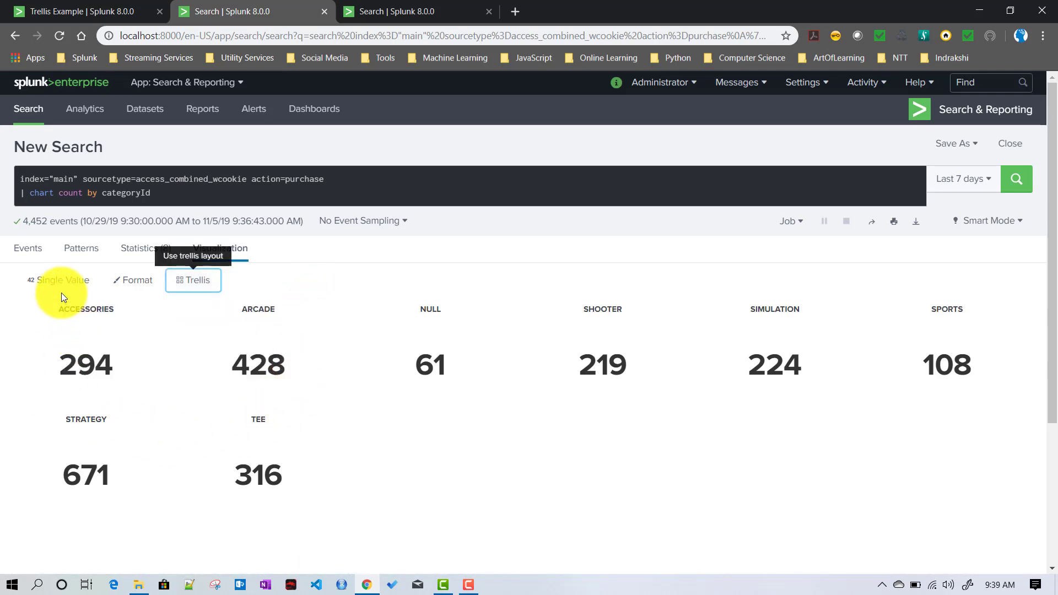
double_click(90, 309)
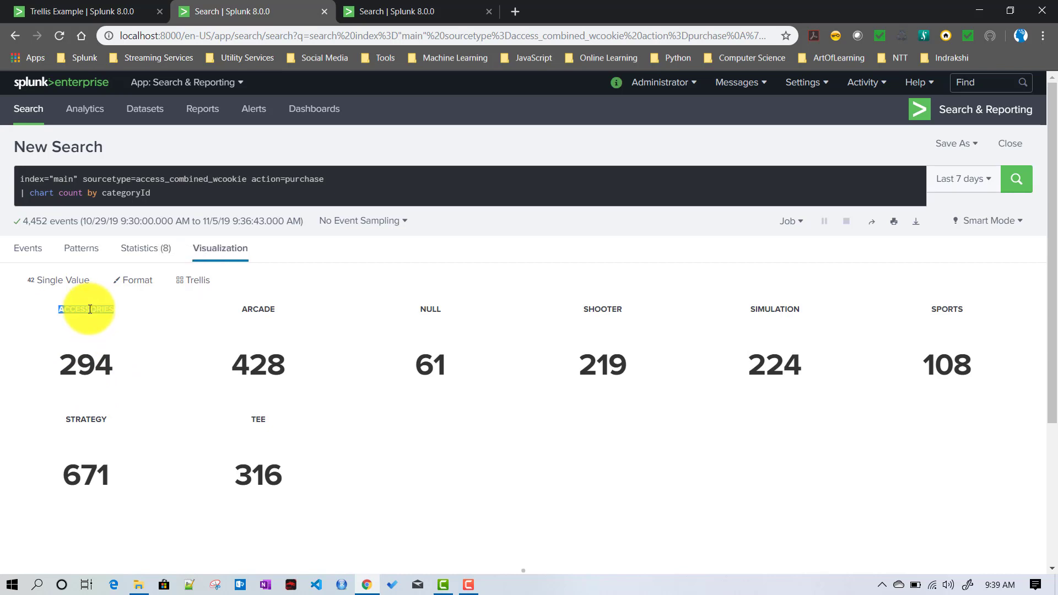
left_click(257, 303)
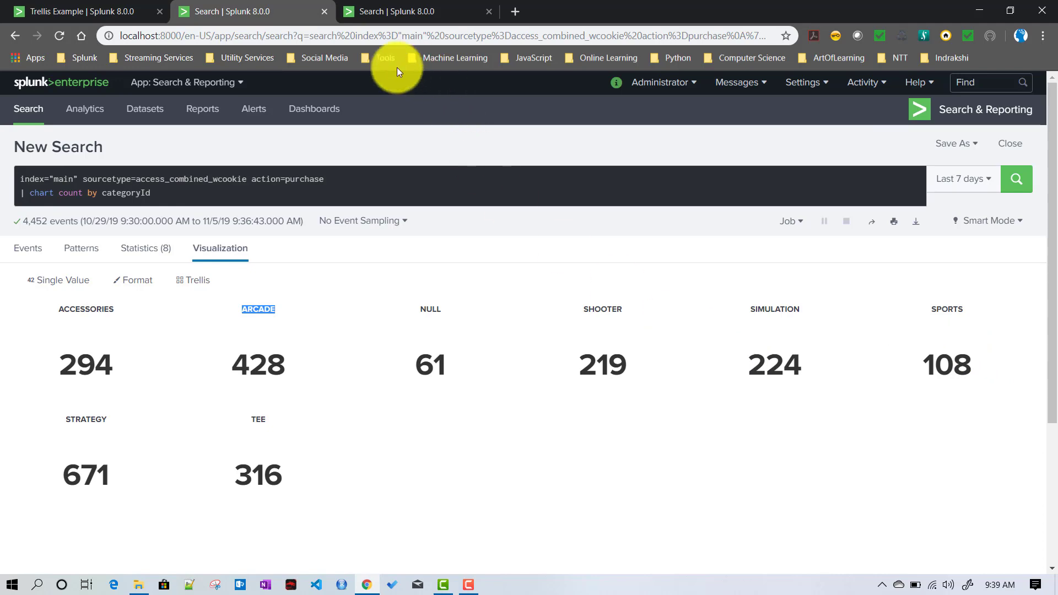
Step: Switch to the Trellis Example dashboard and examine its category tiles and the addtocart column chart
left_click(88, 8)
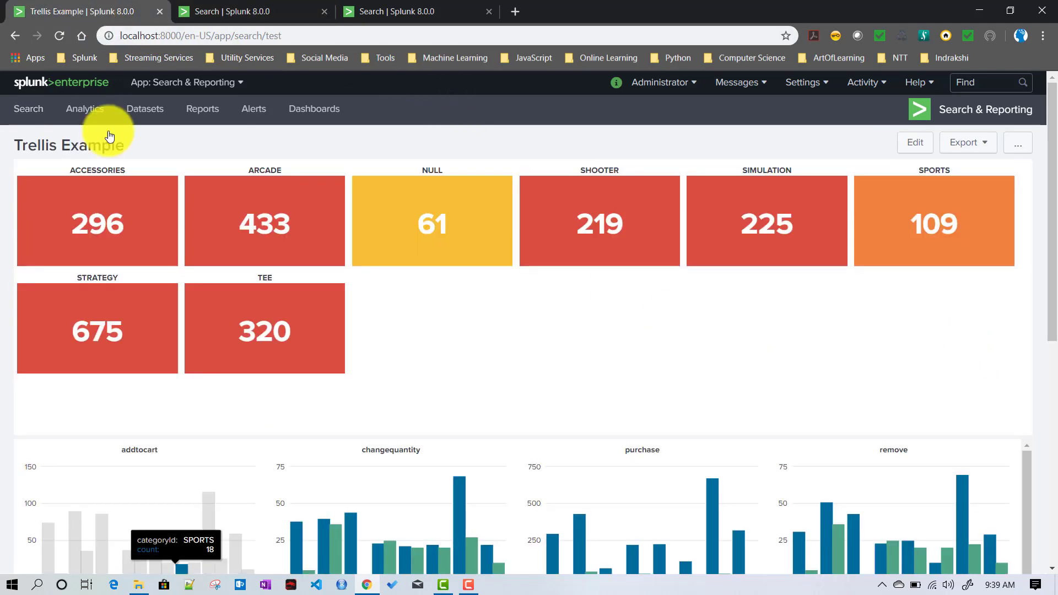
scroll(287, 375, "down", 2)
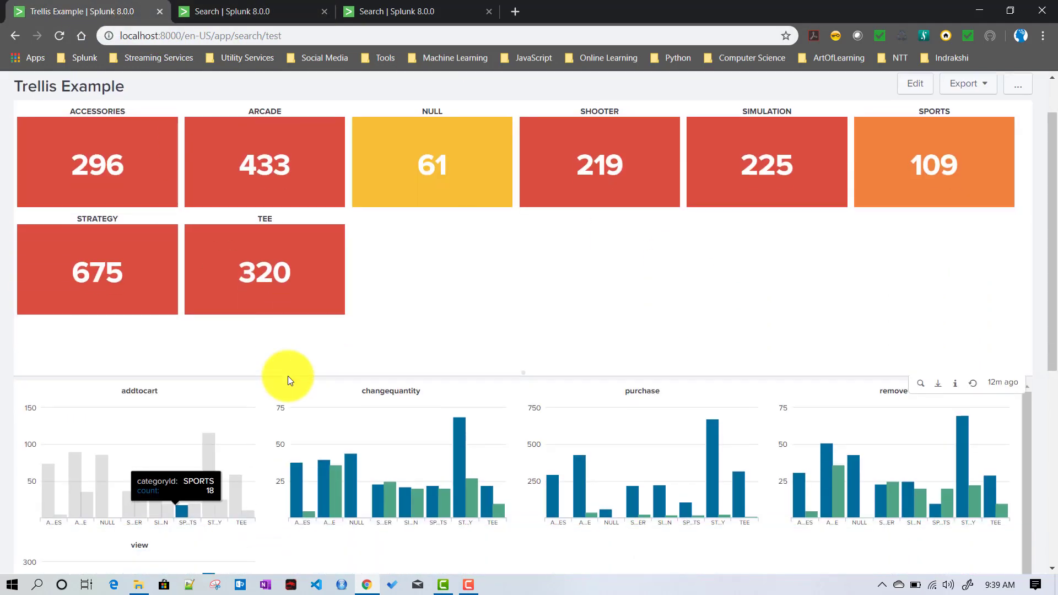
scroll(288, 376, "up", 2)
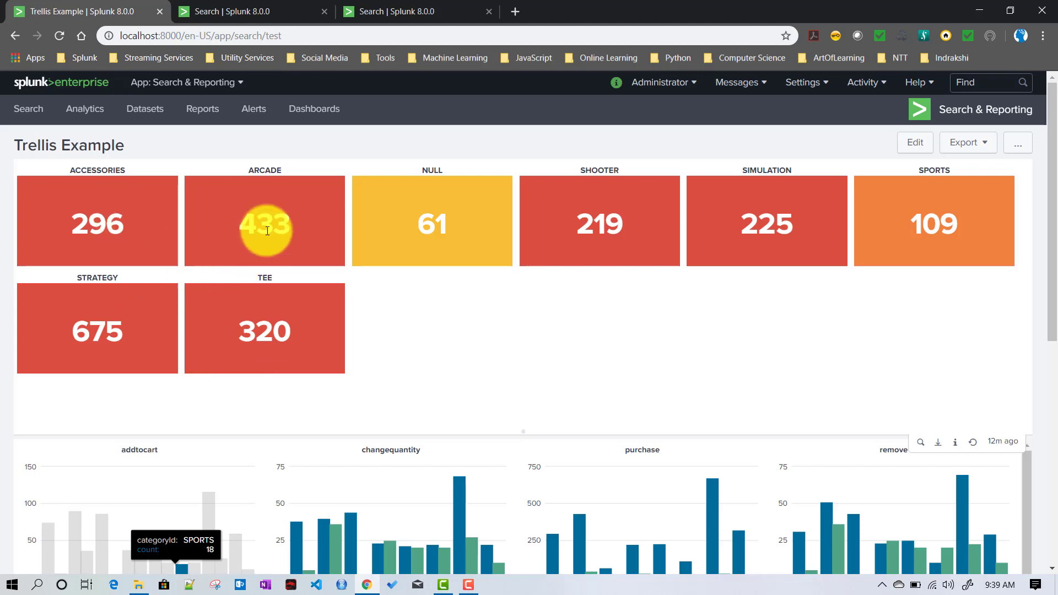
scroll(420, 357, "down", 4)
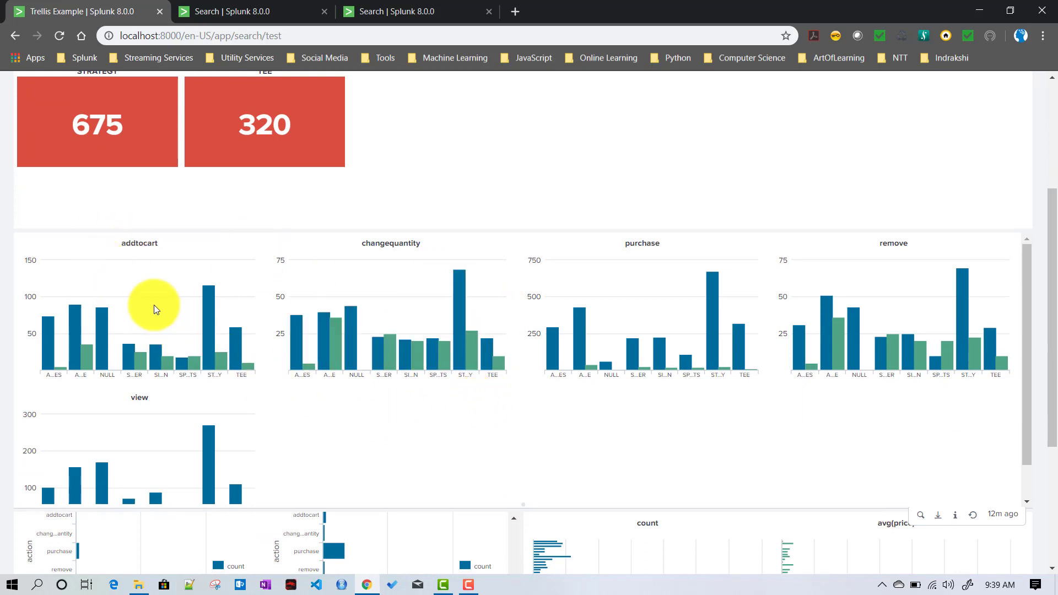
mouse_move(187, 369)
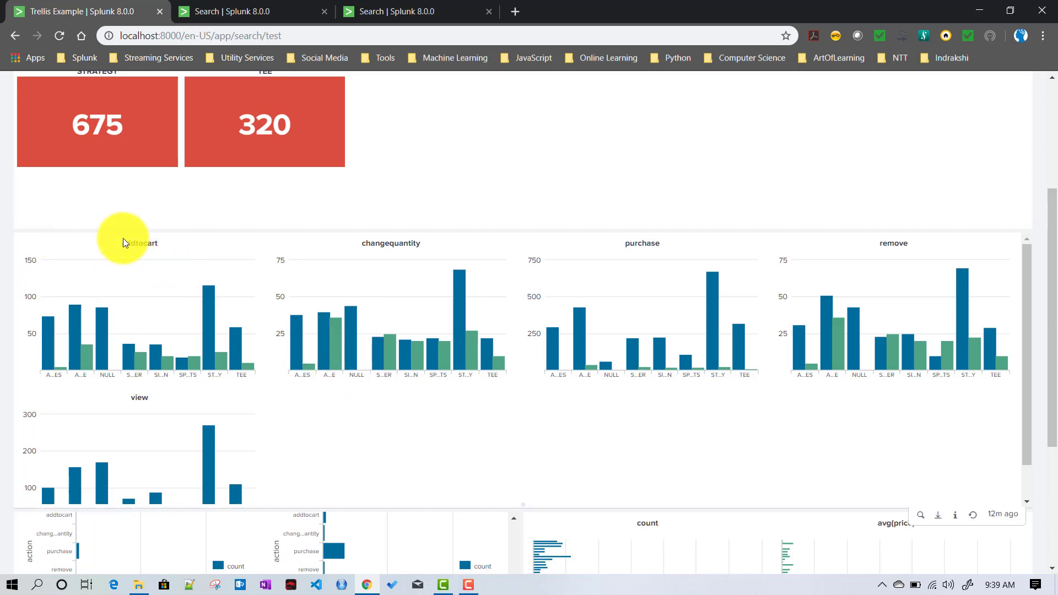
left_click_drag(122, 241, 157, 239)
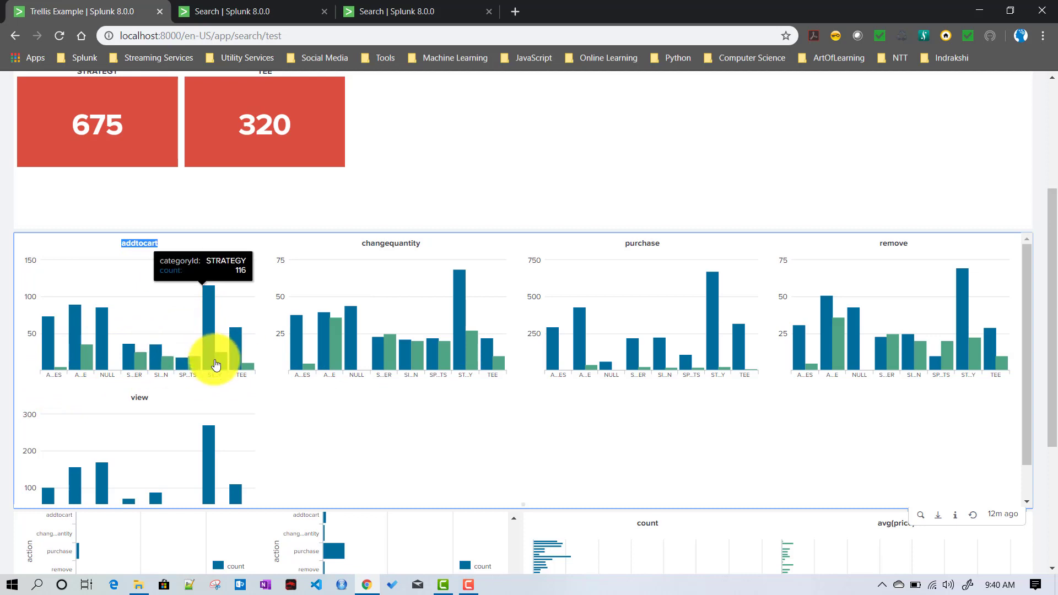
Step: Examine the dashboard's remaining trellis panels: the charts split by action, by category, and by count and avg(price)
scroll(359, 391, "down", 1)
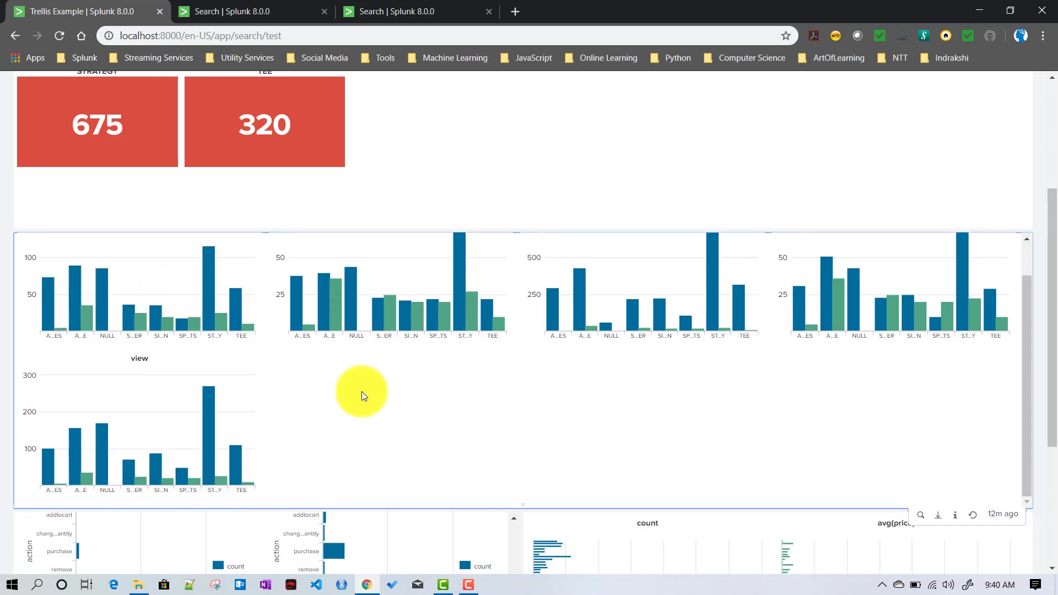
scroll(498, 352, "down", 3)
scroll(497, 352, "down", 1)
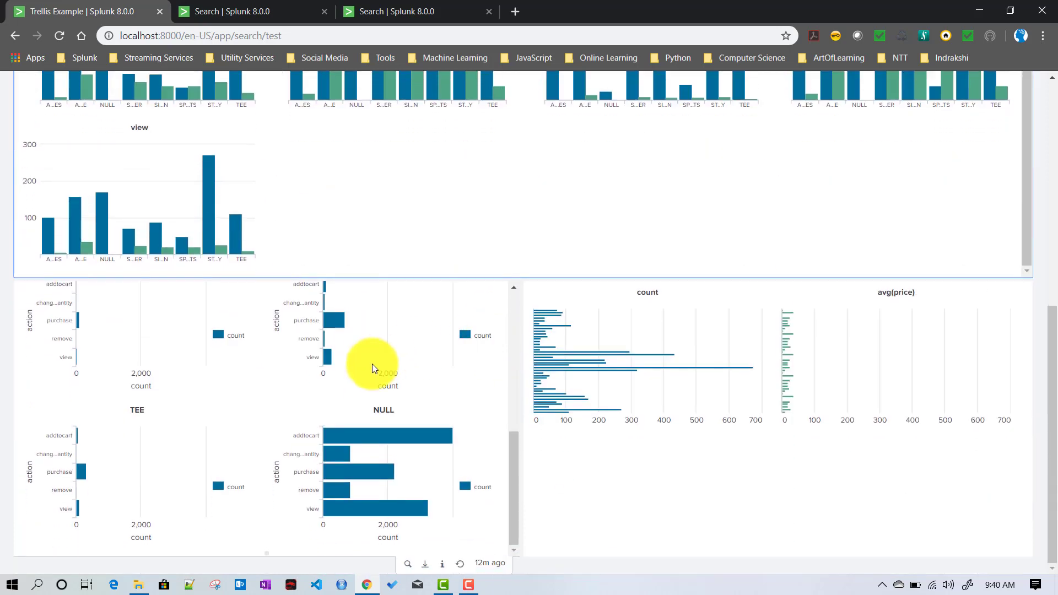
scroll(379, 368, "down", 3)
scroll(267, 369, "up", 2)
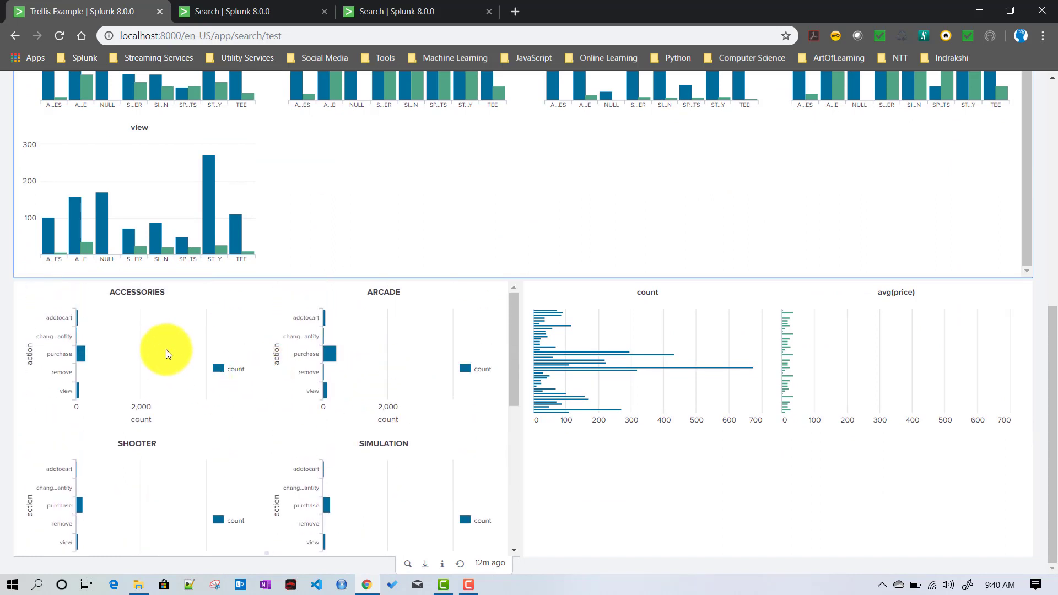
scroll(355, 224, "up", 1)
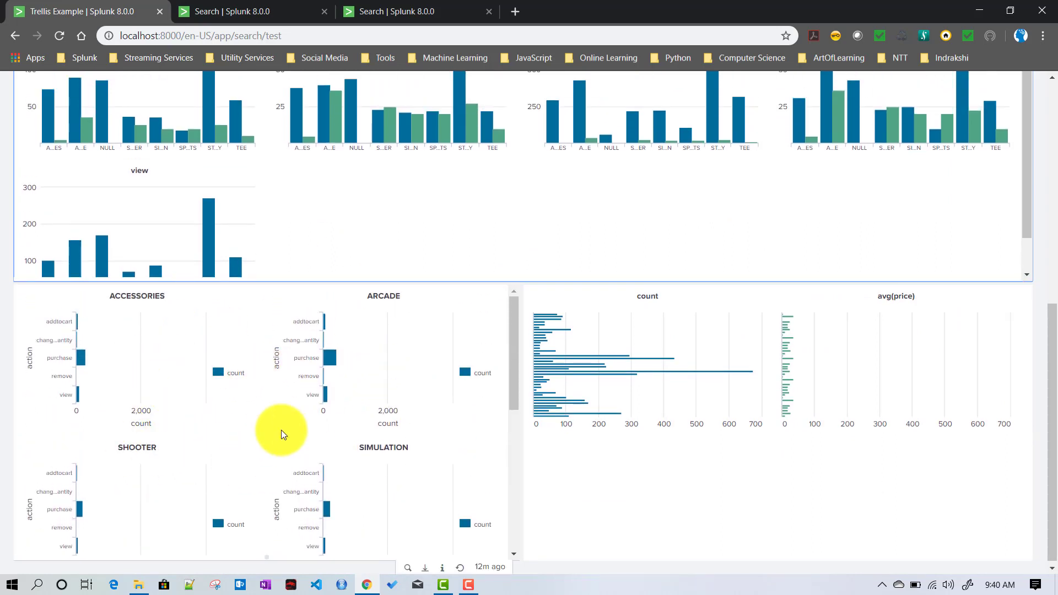
scroll(494, 422, "down", 3)
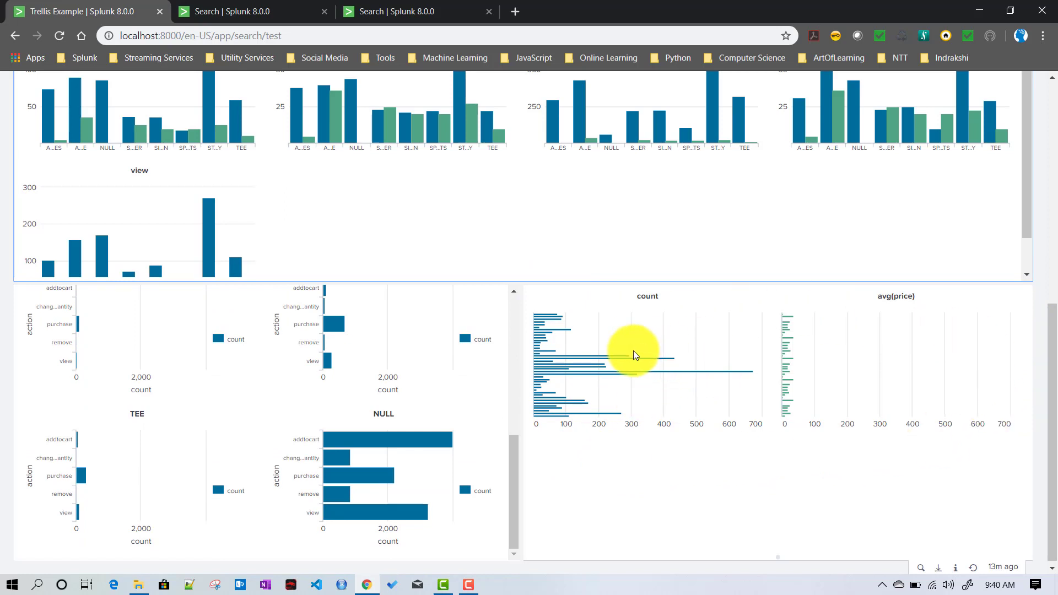
scroll(621, 494, "up", 4)
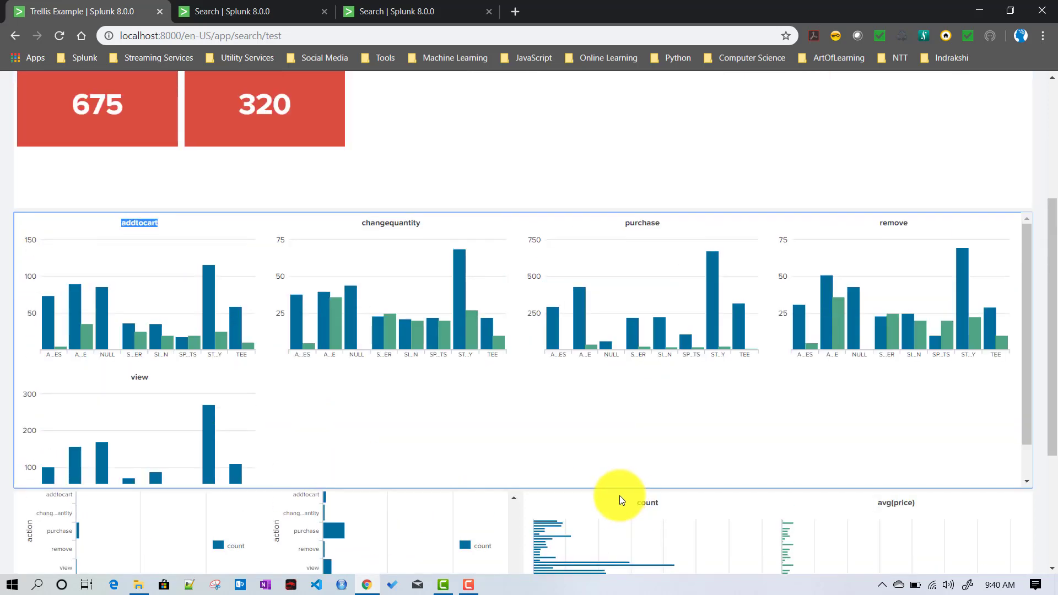
mouse_move(461, 335)
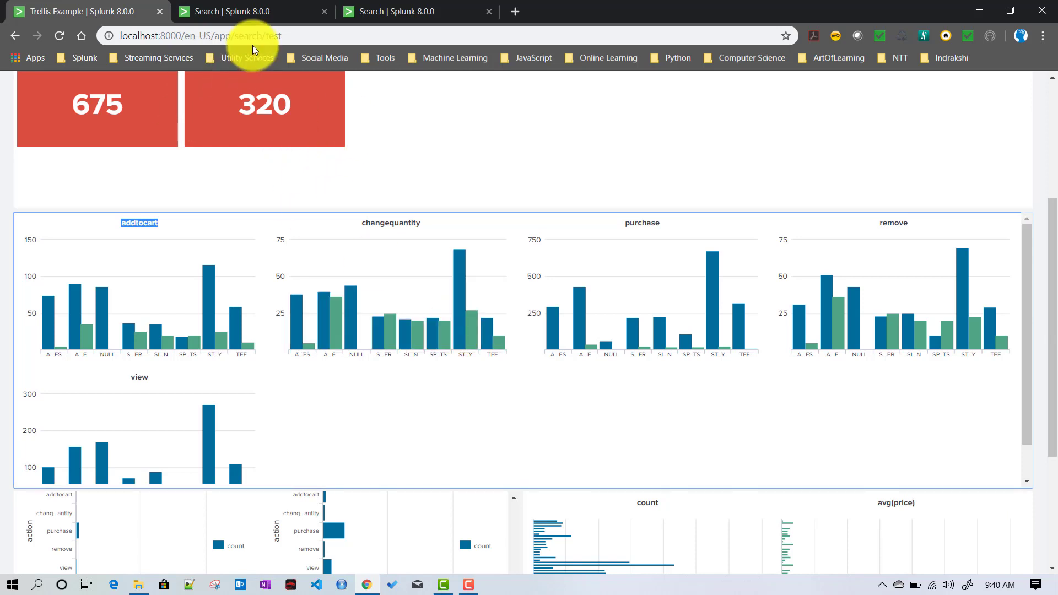
Step: Return to the purchase-count search and review its query and category values
left_click(259, 10)
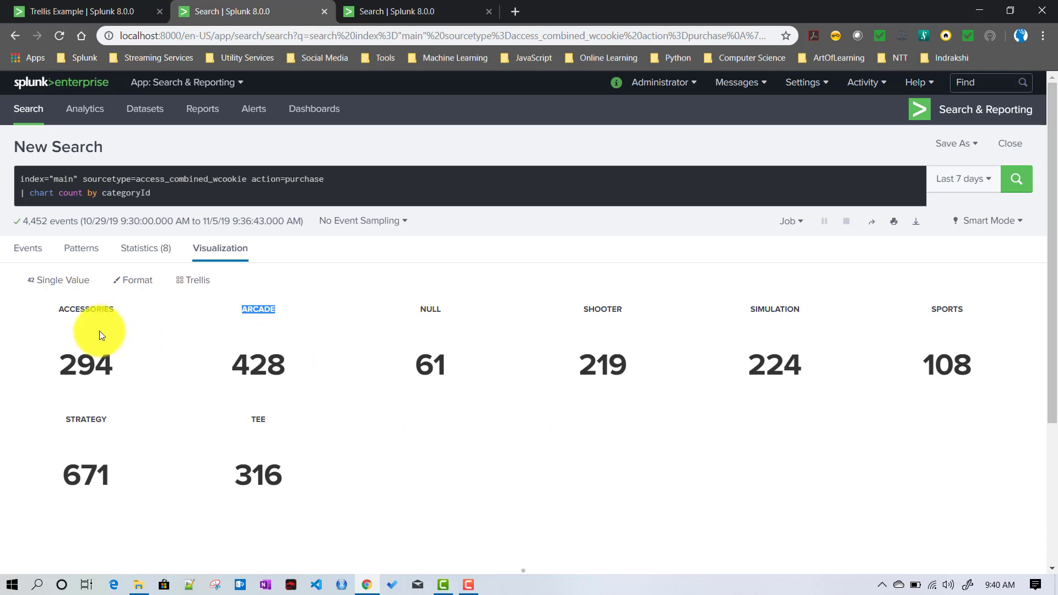
left_click(193, 198)
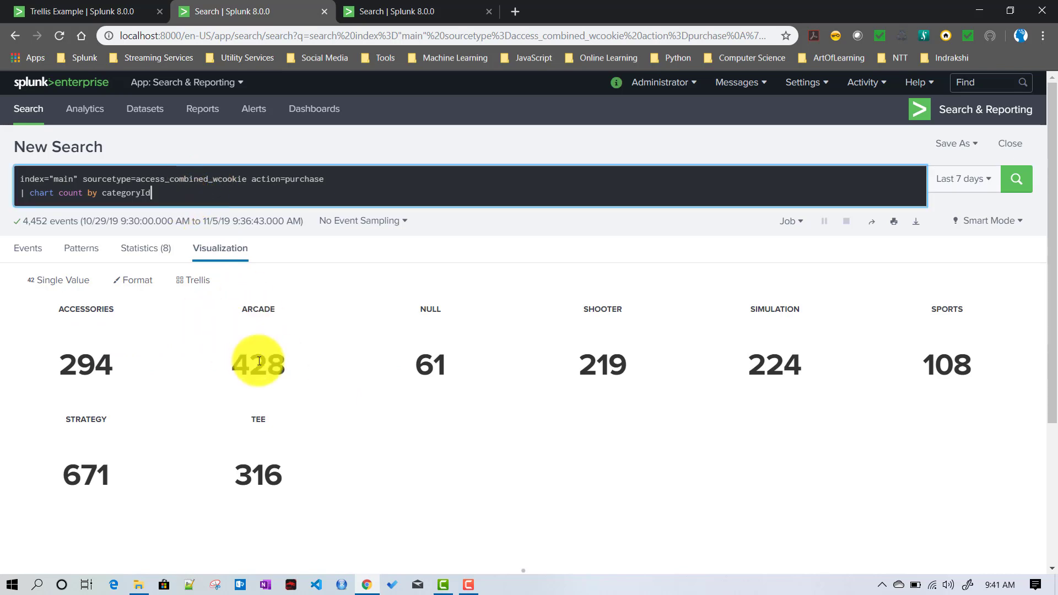
left_click_drag(157, 193, 17, 180)
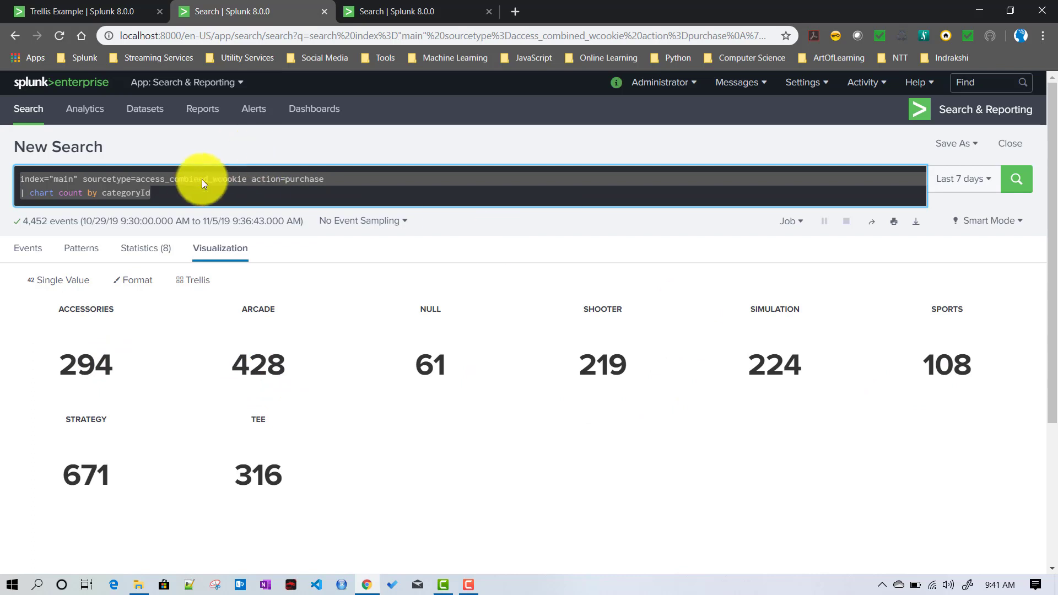
Step: Try the Small, Medium and Large trellis sizes on the single values and return to Medium
left_click(186, 286)
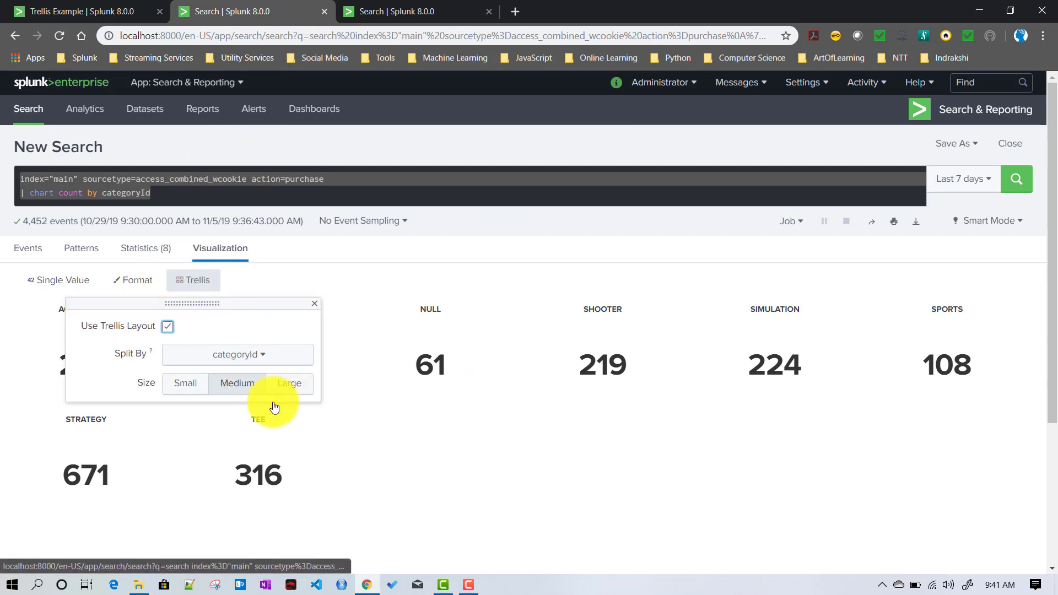
left_click(180, 387)
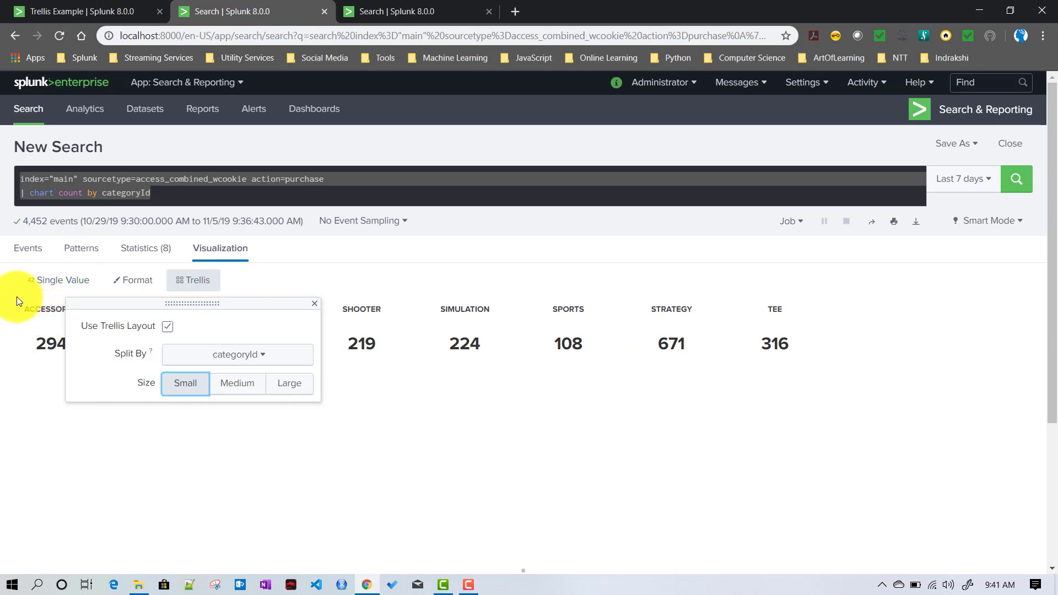
left_click(234, 390)
left_click(293, 388)
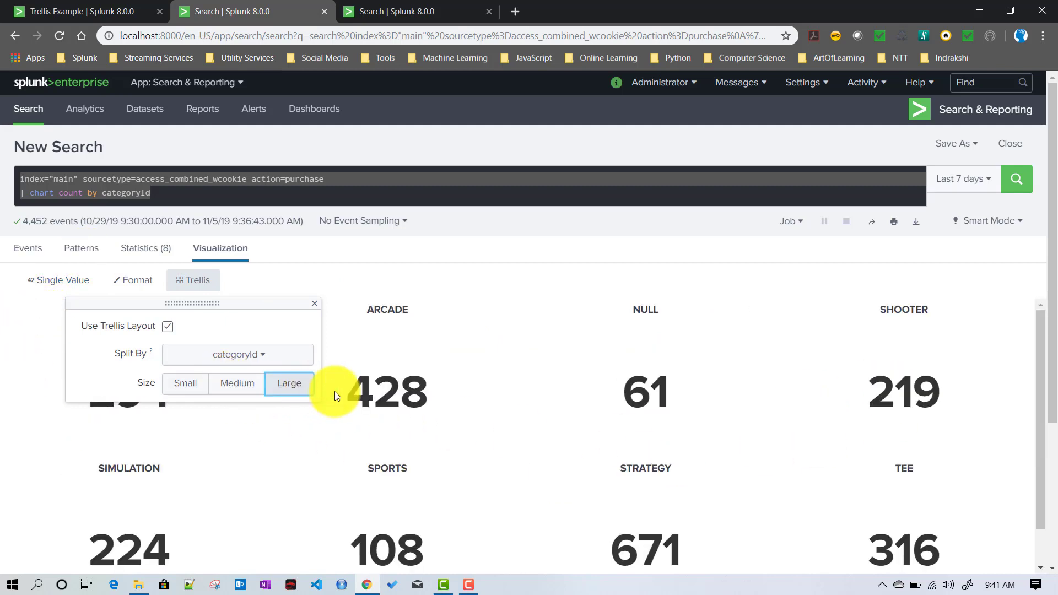
scroll(516, 398, "down", 1)
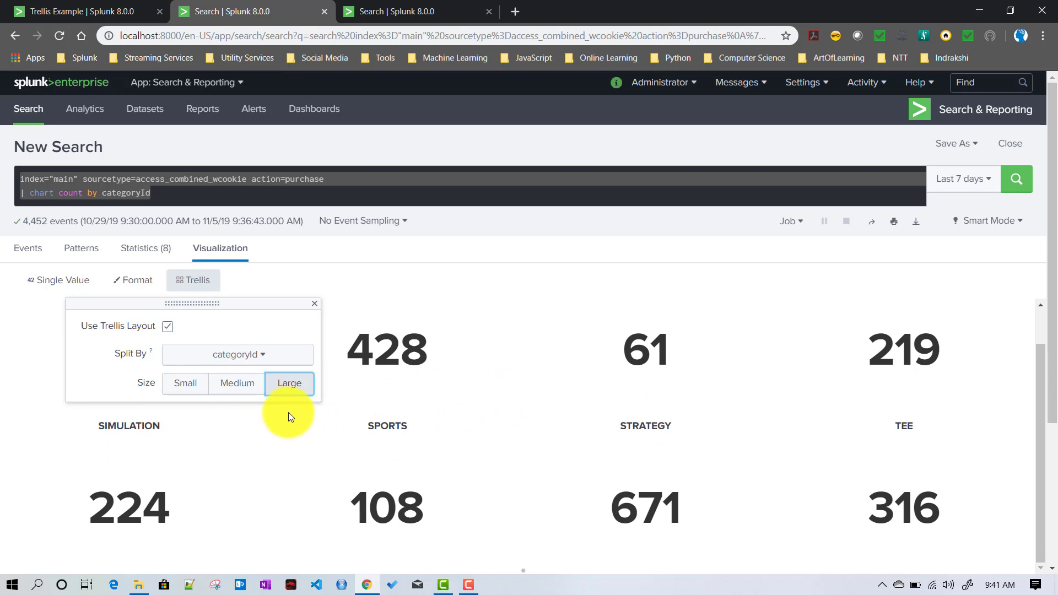
left_click(235, 388)
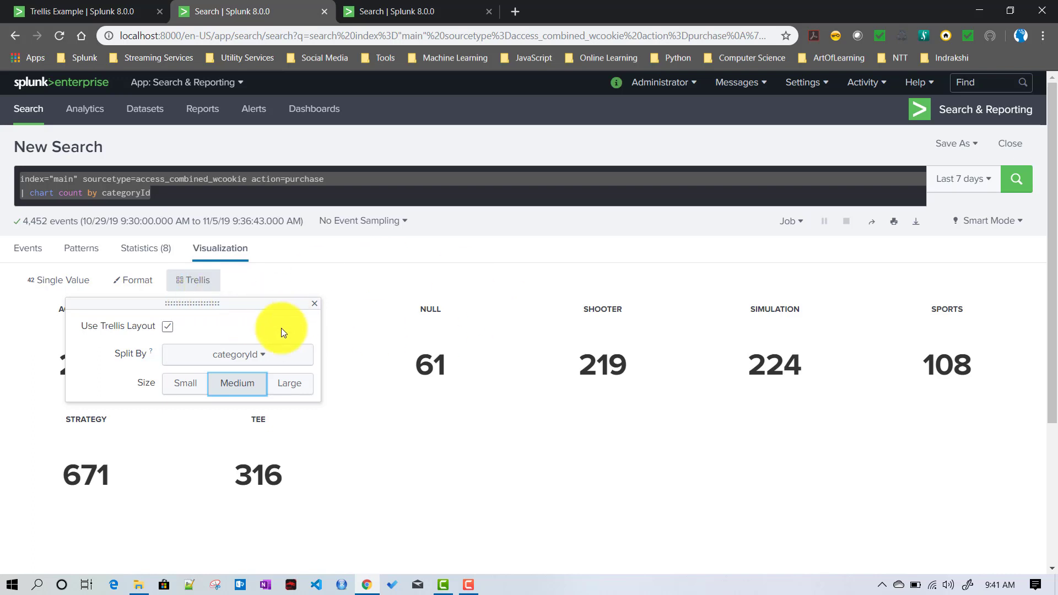
left_click(293, 256)
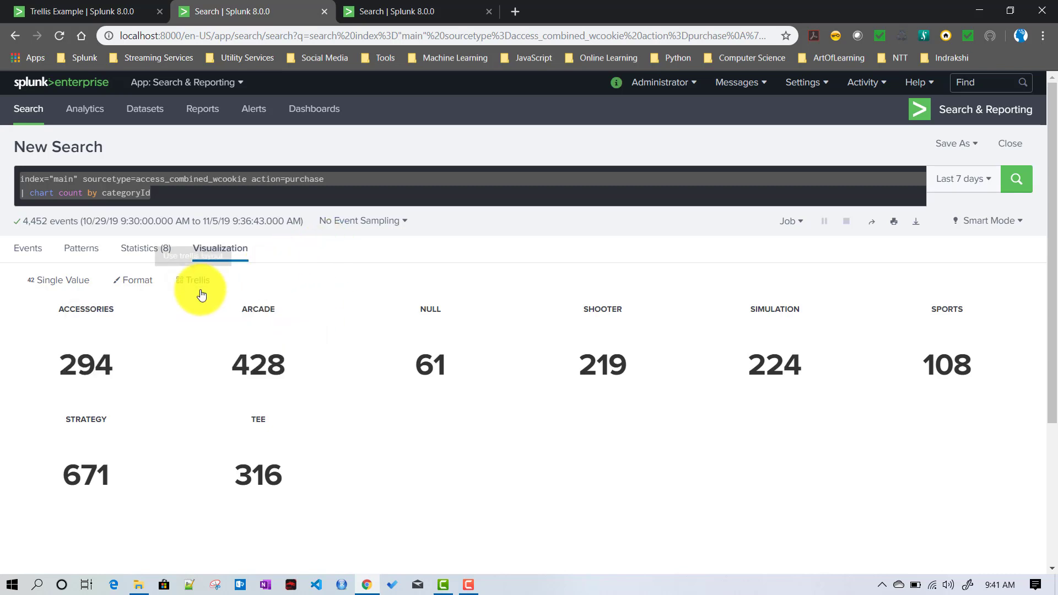
Step: Turn on colors for the single values with a block background, and set the upper limit of the range starting at 70 to 200
left_click(137, 283)
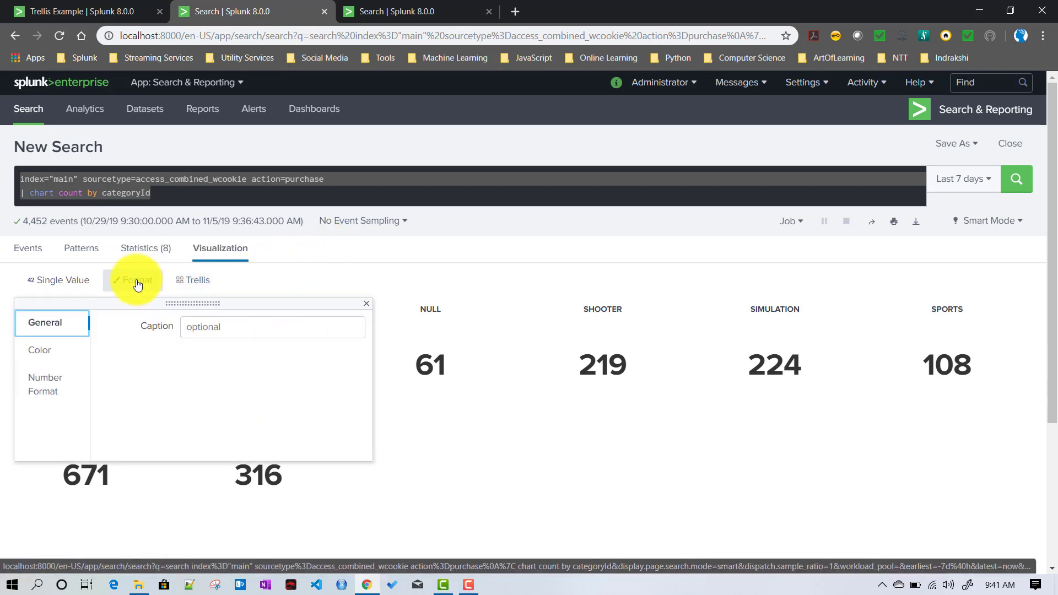
left_click(195, 281)
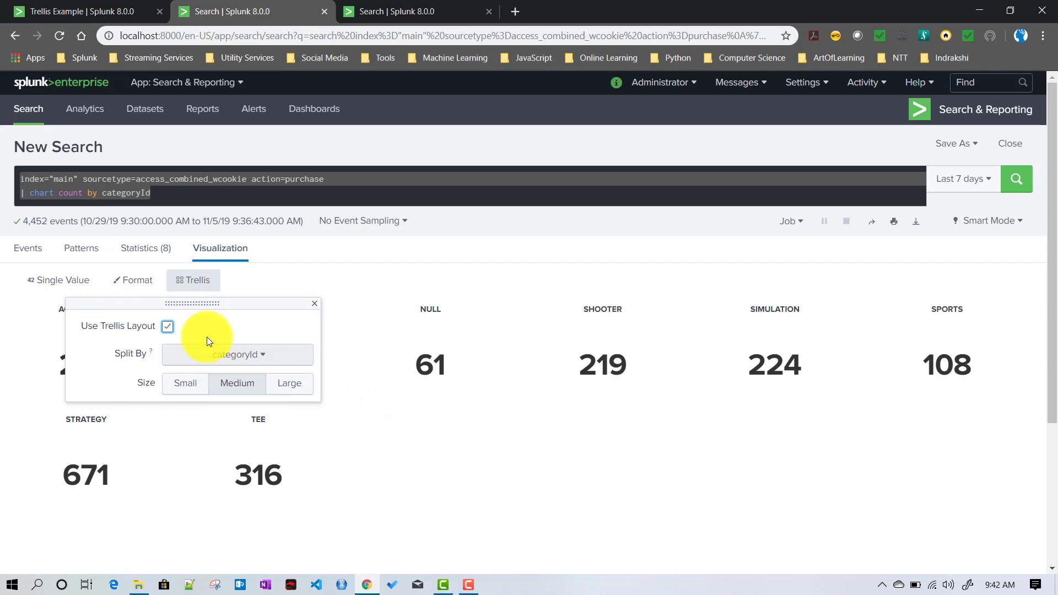
left_click(132, 286)
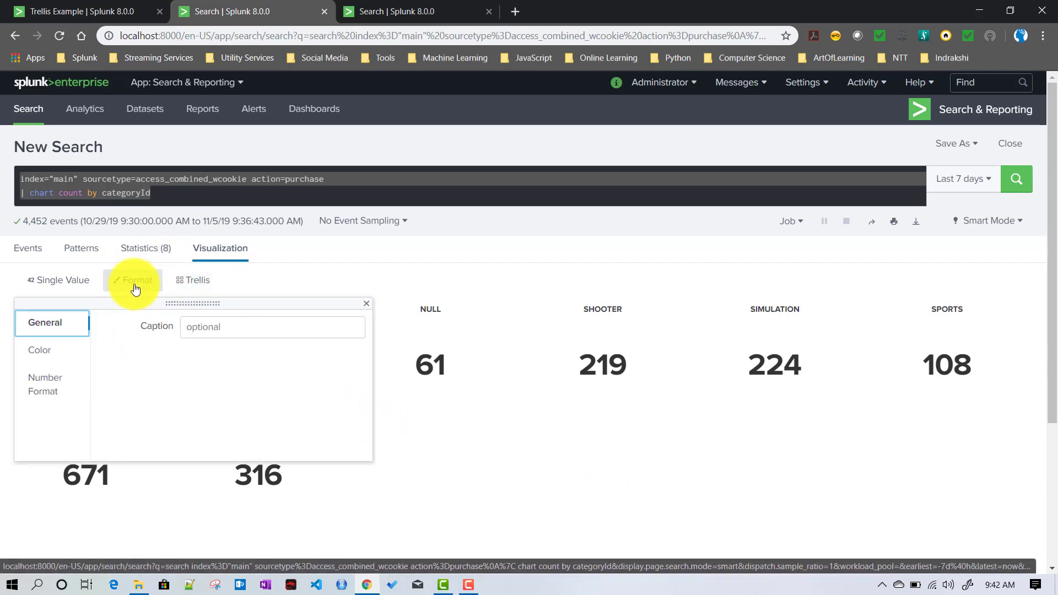
left_click(49, 358)
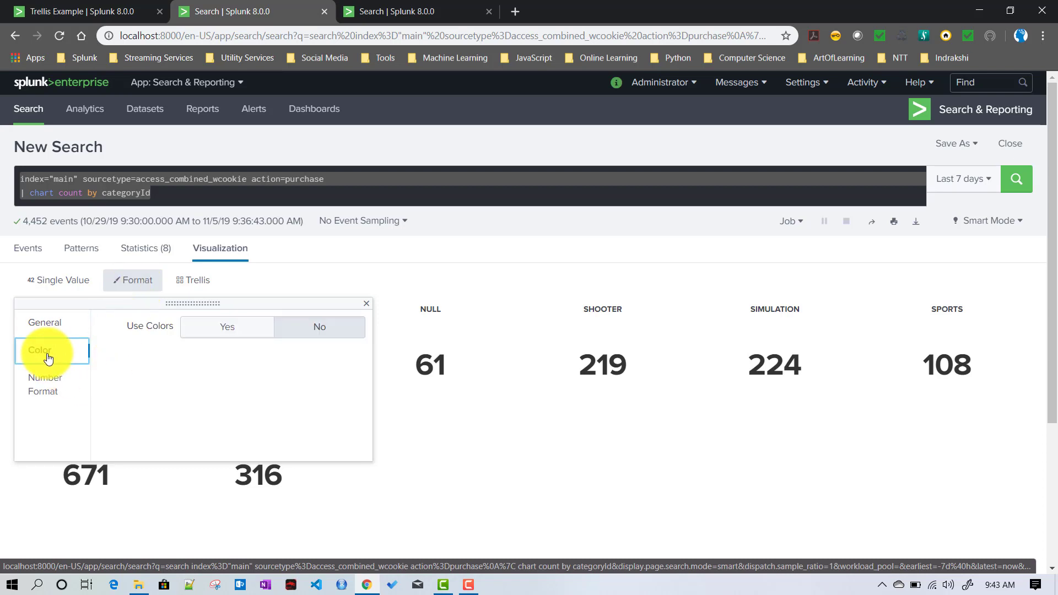
left_click(225, 328)
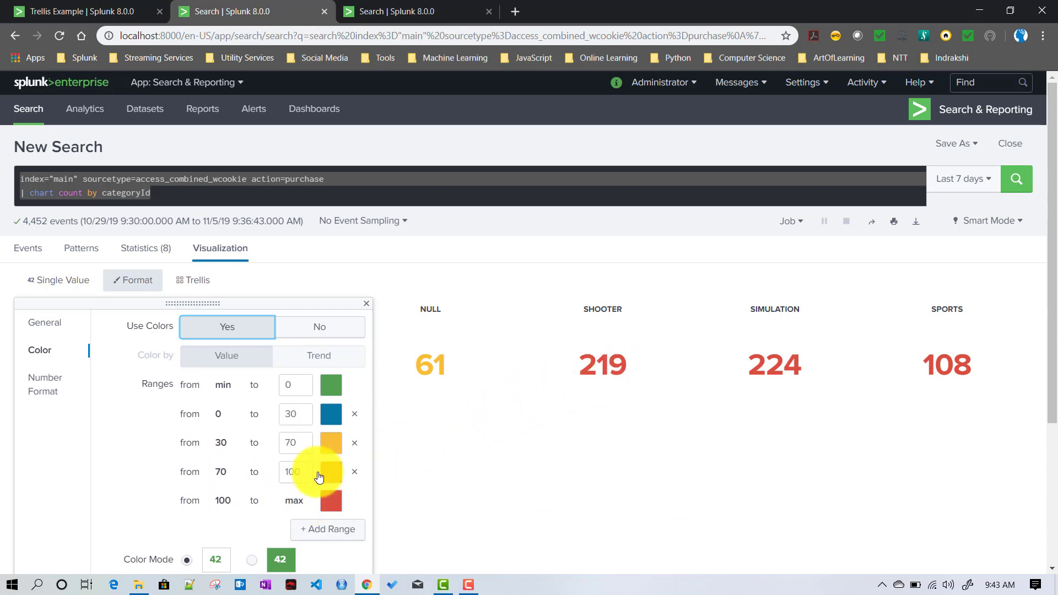
double_click(292, 472)
type("200")
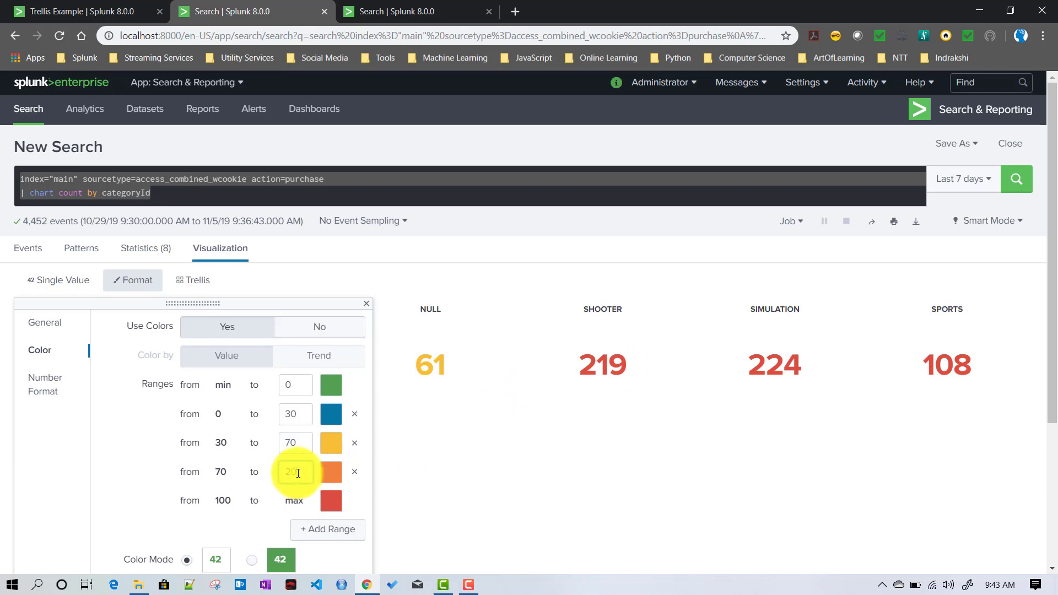
left_click(118, 415)
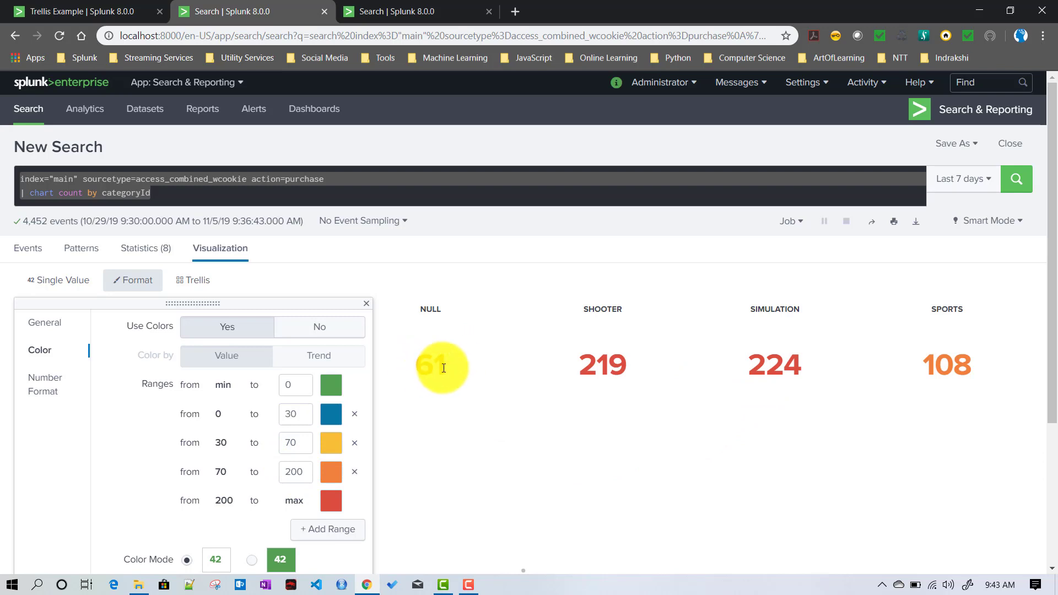
left_click(251, 560)
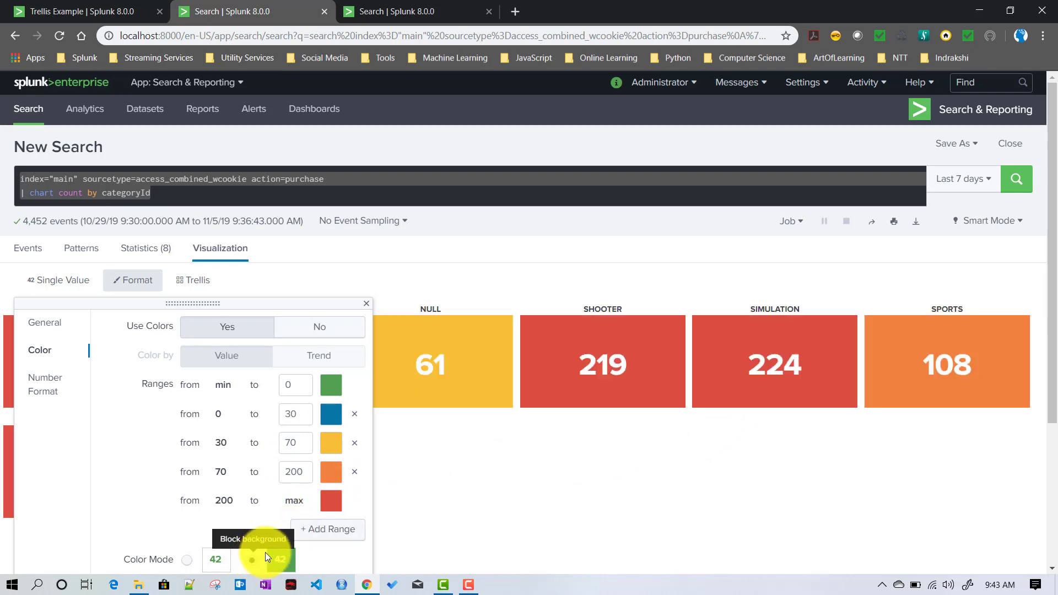
left_click(366, 305)
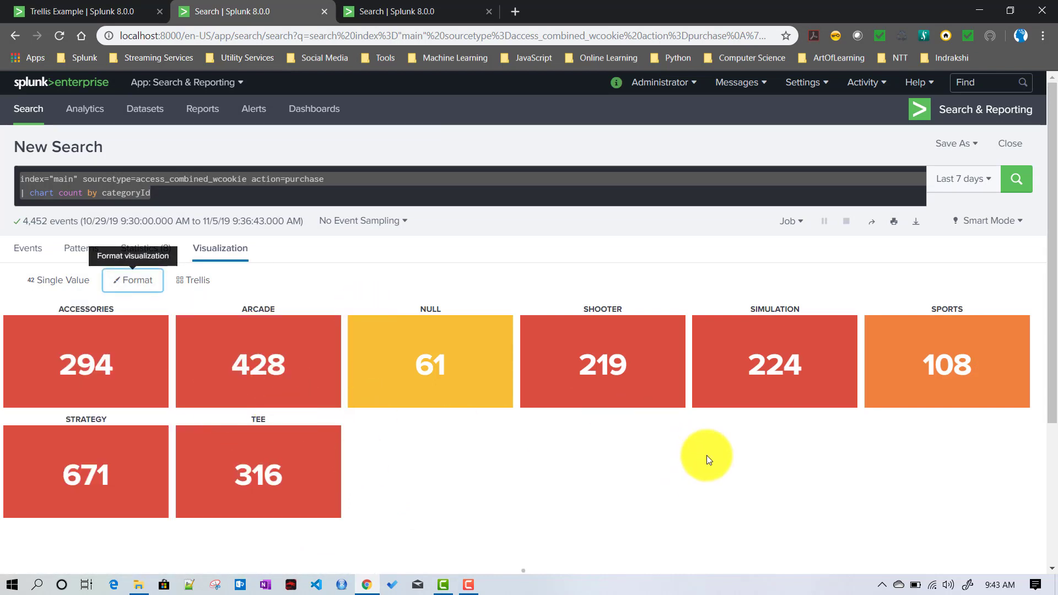
Step: Save the visualization as a panel in a new dashboard titled "New Trallis Dashboard" and view the dashboard
left_click(959, 143)
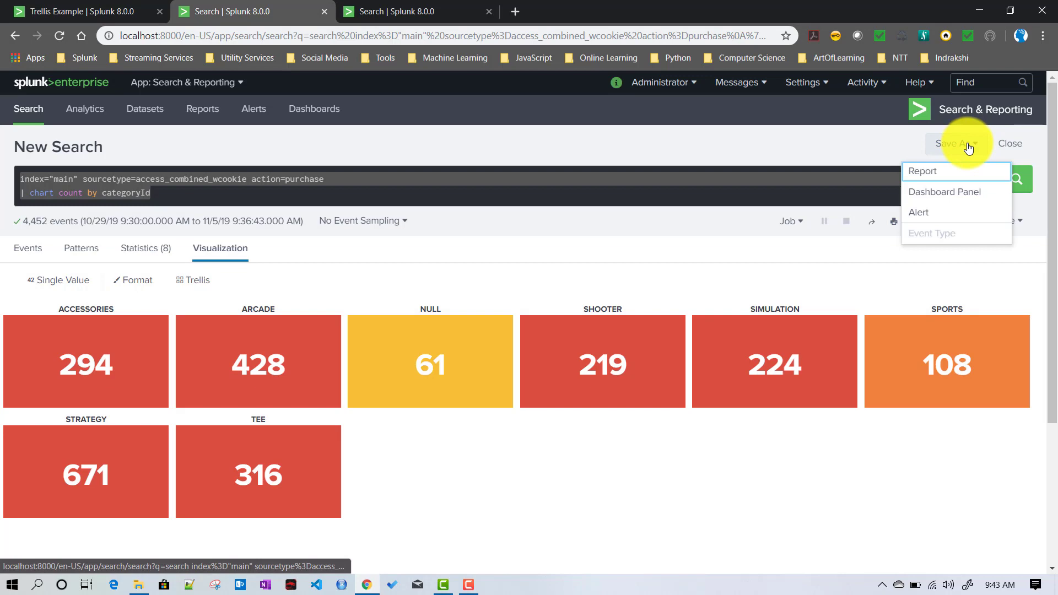
left_click(959, 204)
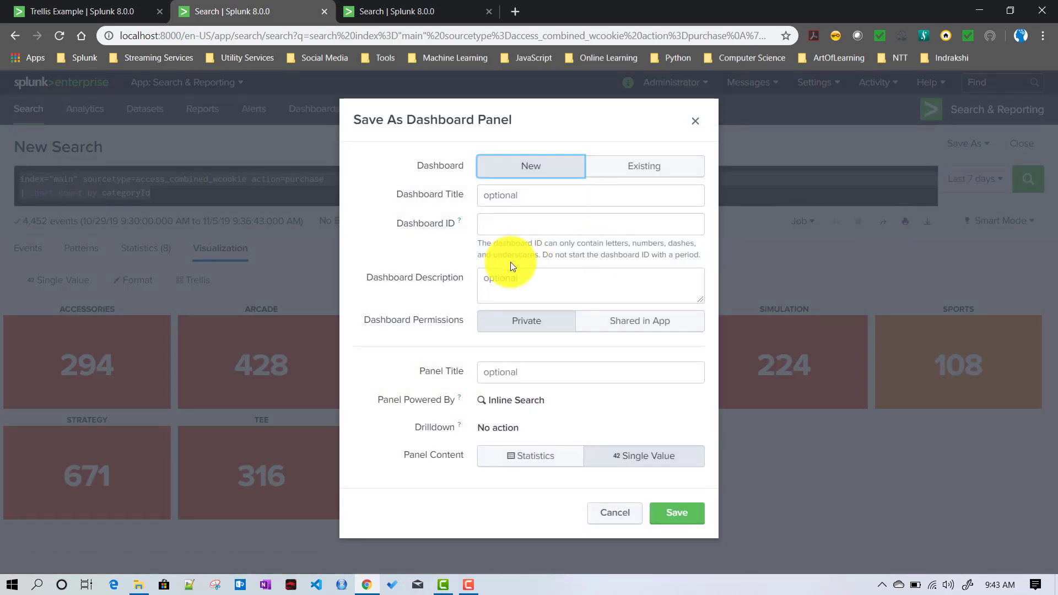
left_click(510, 201)
type("N")
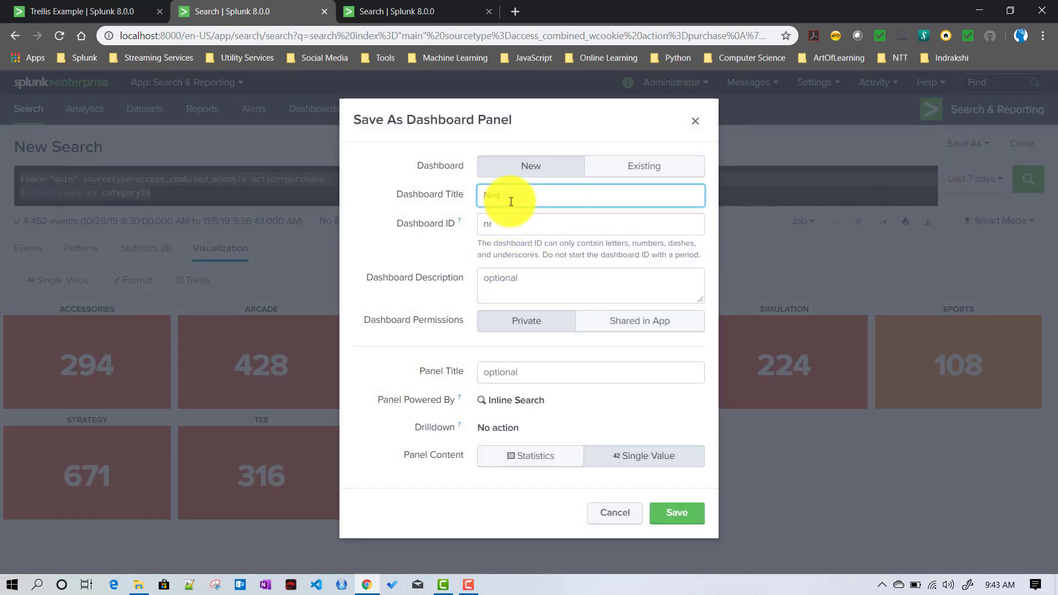
type("ew Trellis Dashboard")
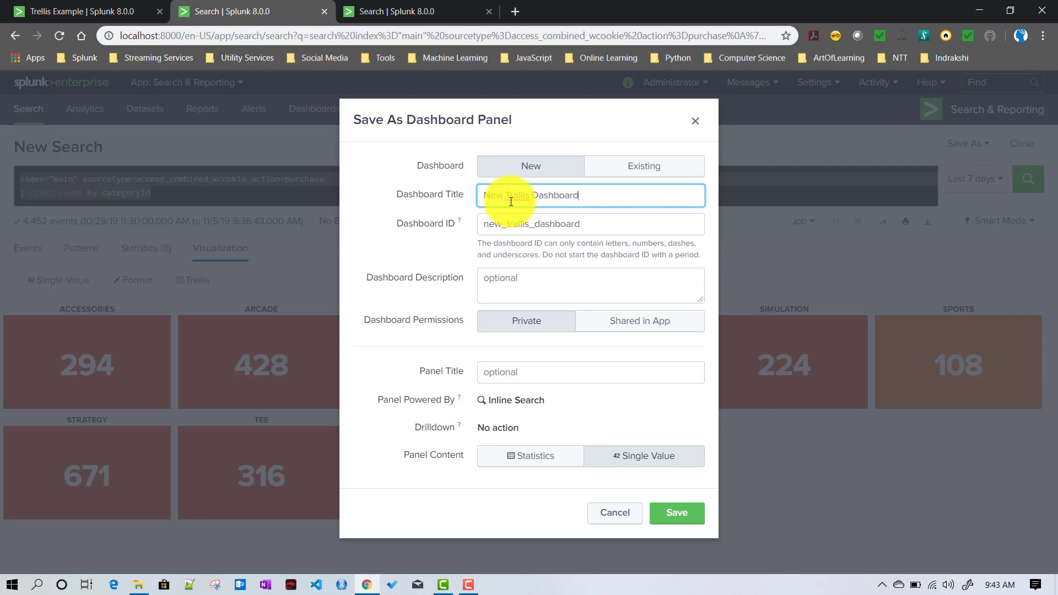
left_click(685, 521)
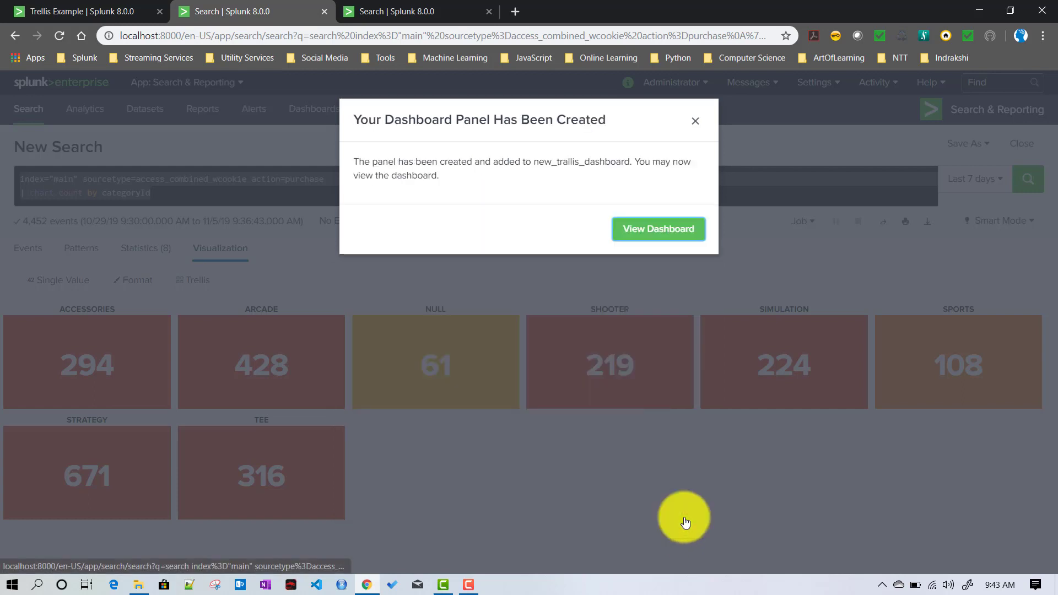
left_click(642, 236)
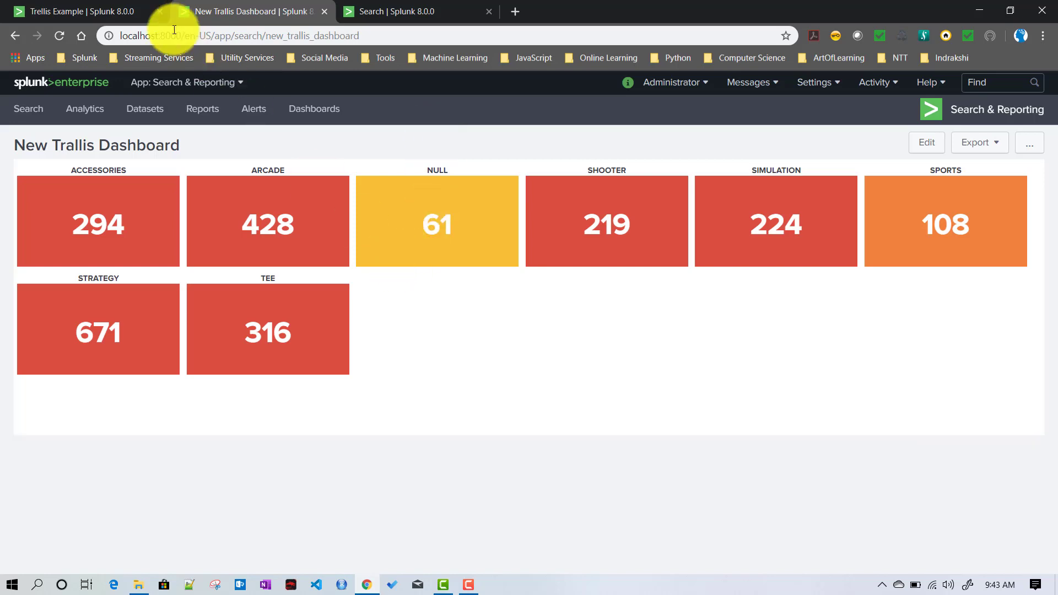
Step: Compare the new dashboard's category tiles with the Trellis Example dashboard, and examine the example's column charts split by action
left_click(101, 11)
scroll(241, 238, "up", 5)
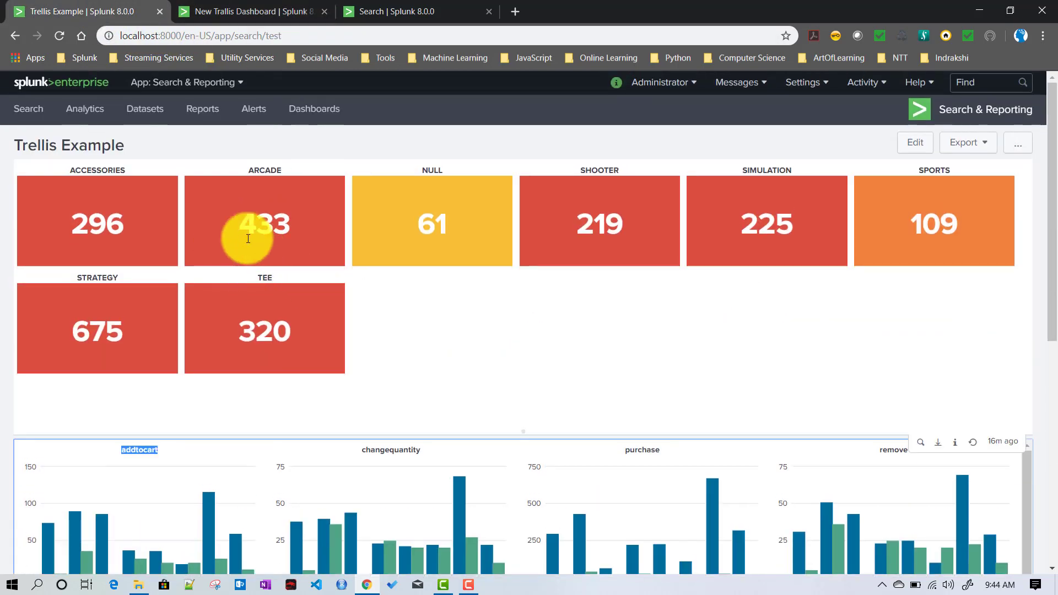
left_click(257, 8)
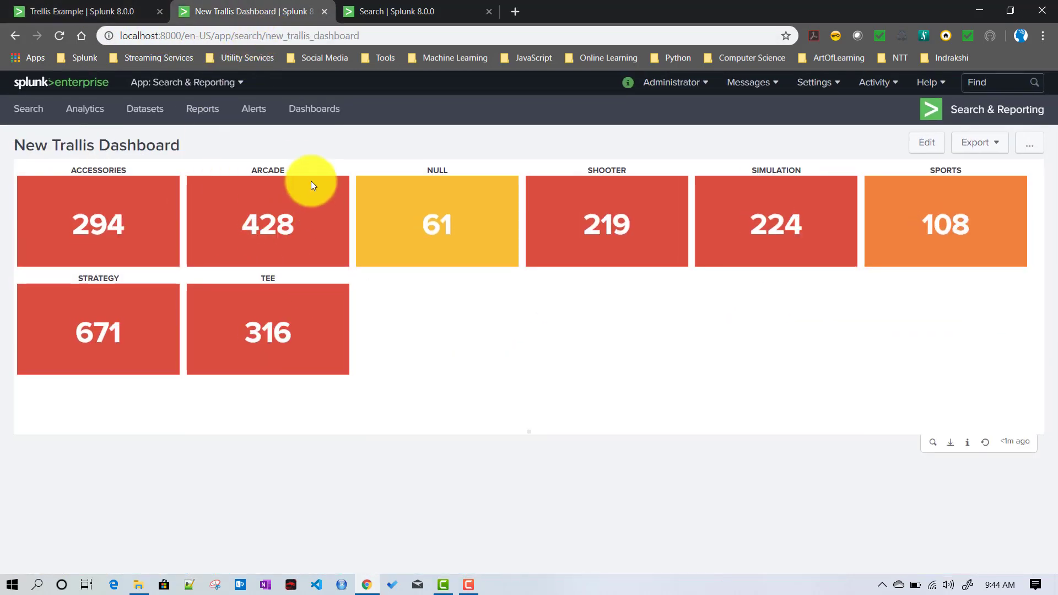
left_click(58, 7)
scroll(232, 249, "down", 3)
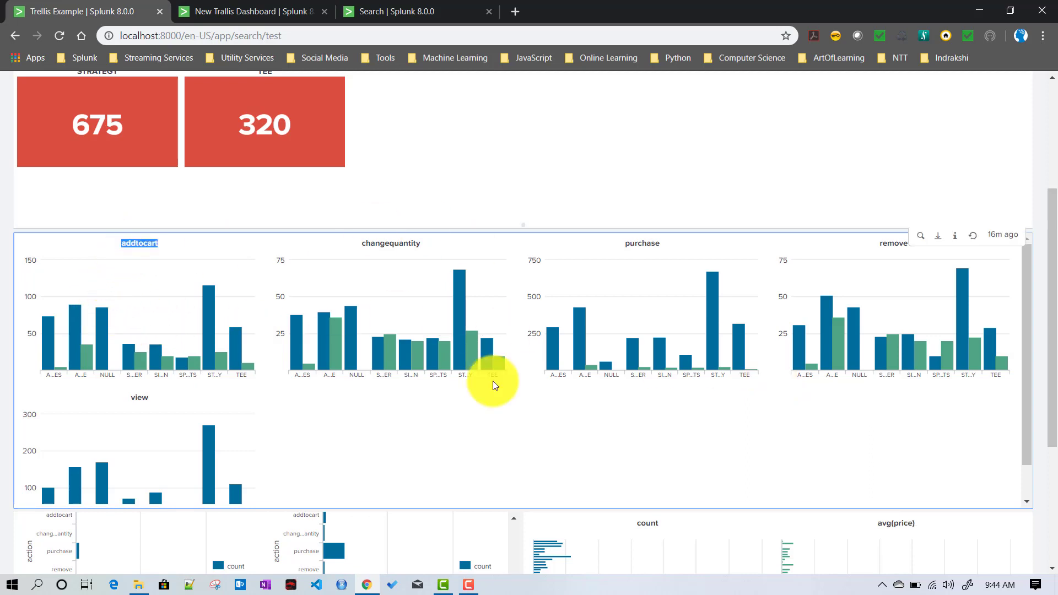
mouse_move(471, 374)
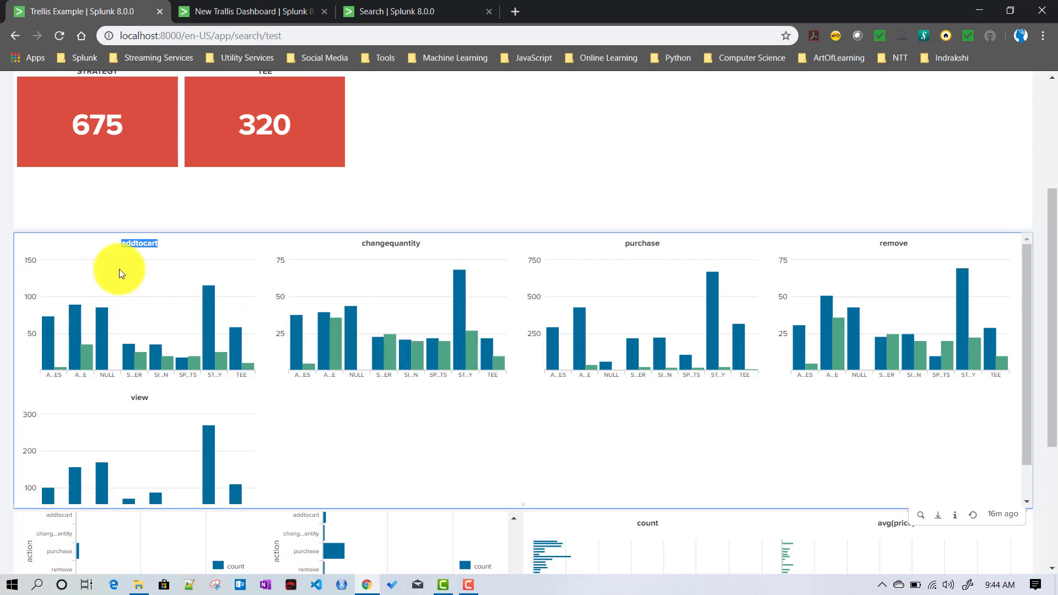
Step: Open the New Trallis Dashboard panel's query in search and rerun it without the action=purchase filter
left_click(270, 10)
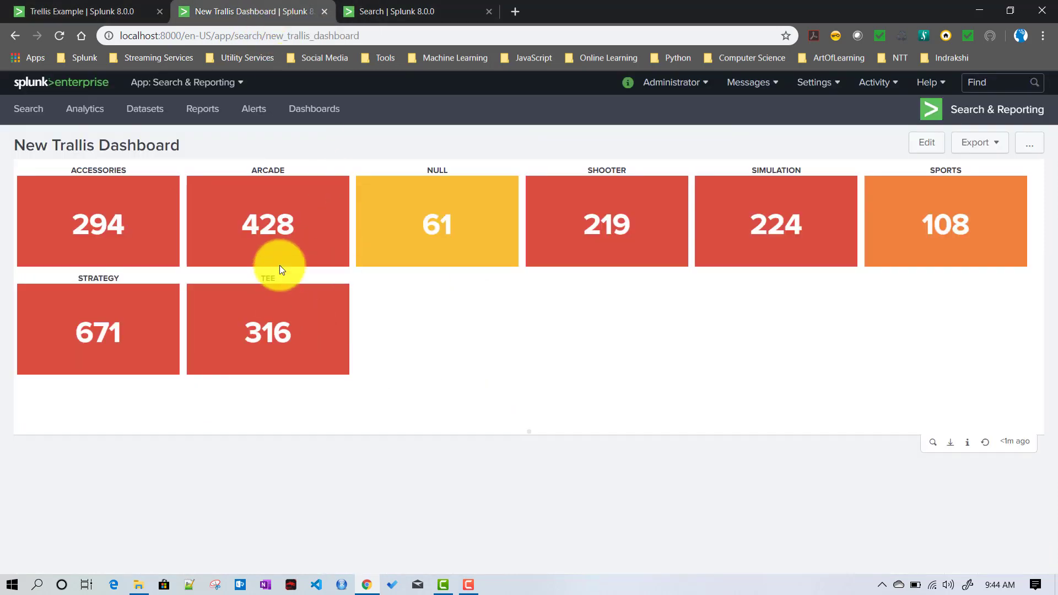
left_click(385, 12)
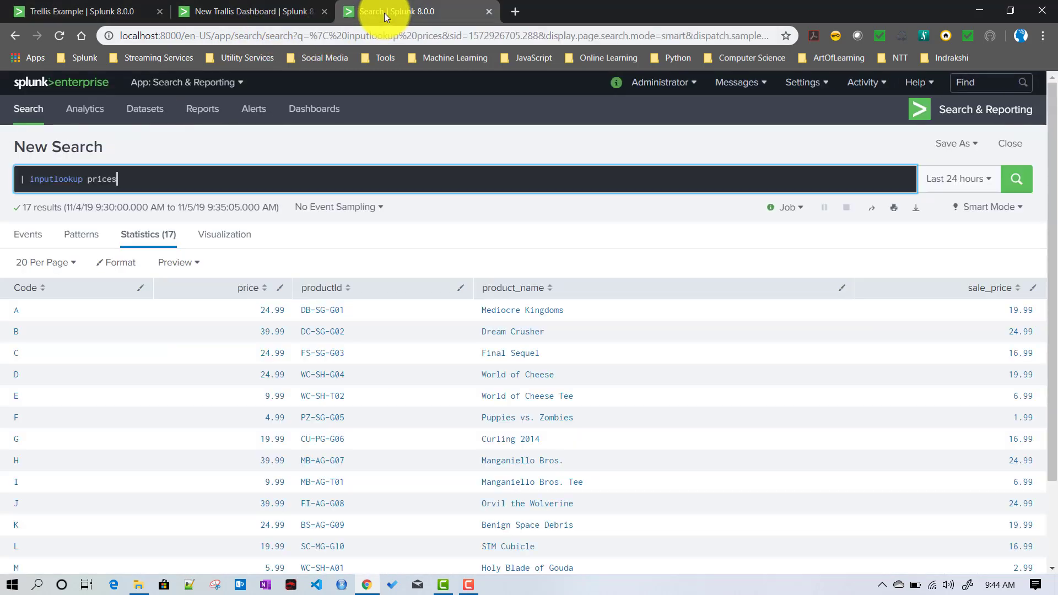
left_click(258, 12)
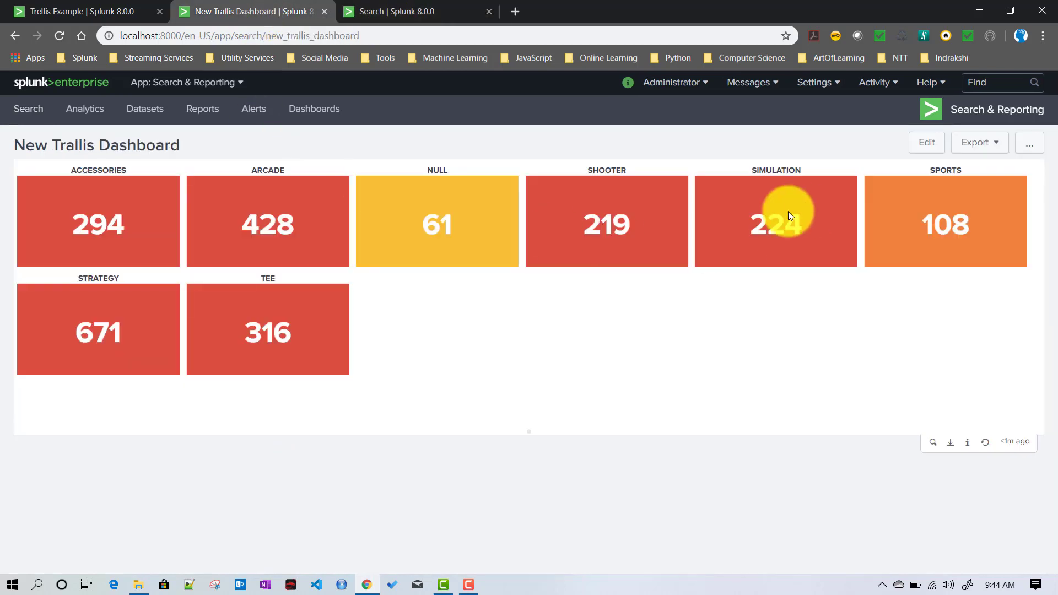
left_click(932, 443)
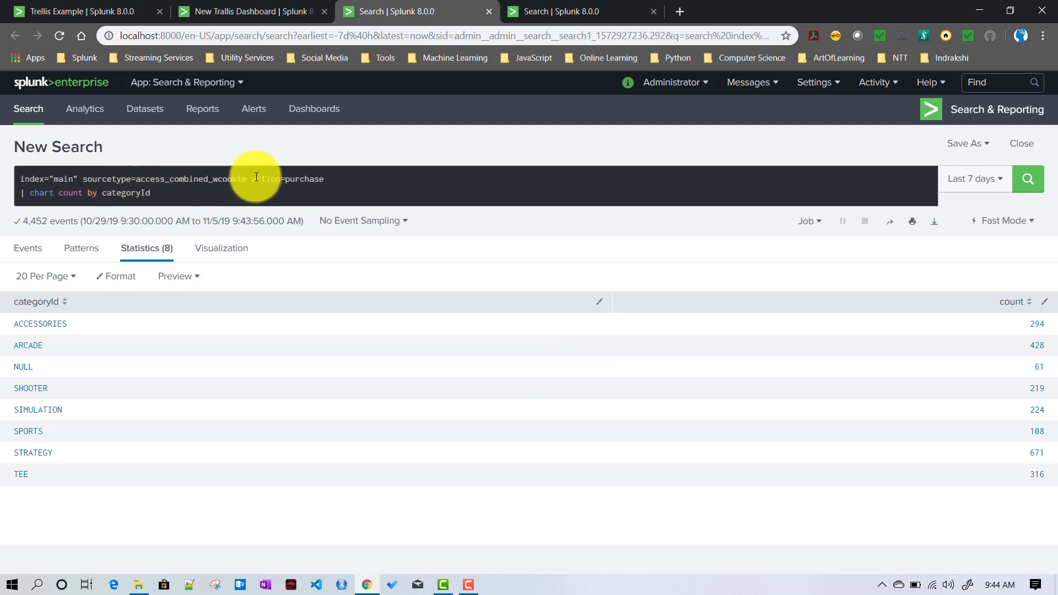
left_click_drag(253, 179, 338, 180)
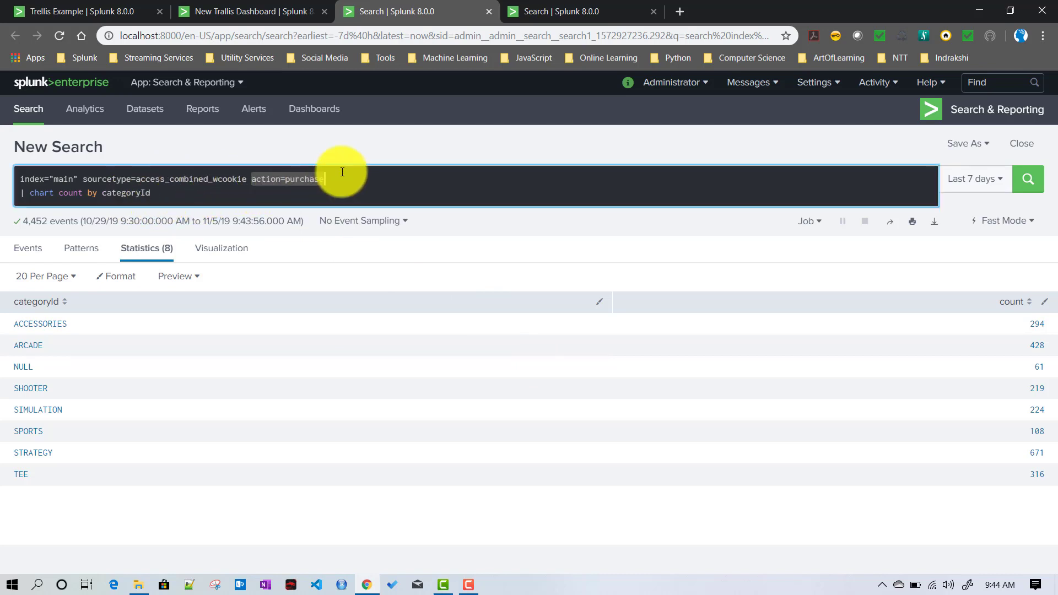
key("BackSpace")
key("Return")
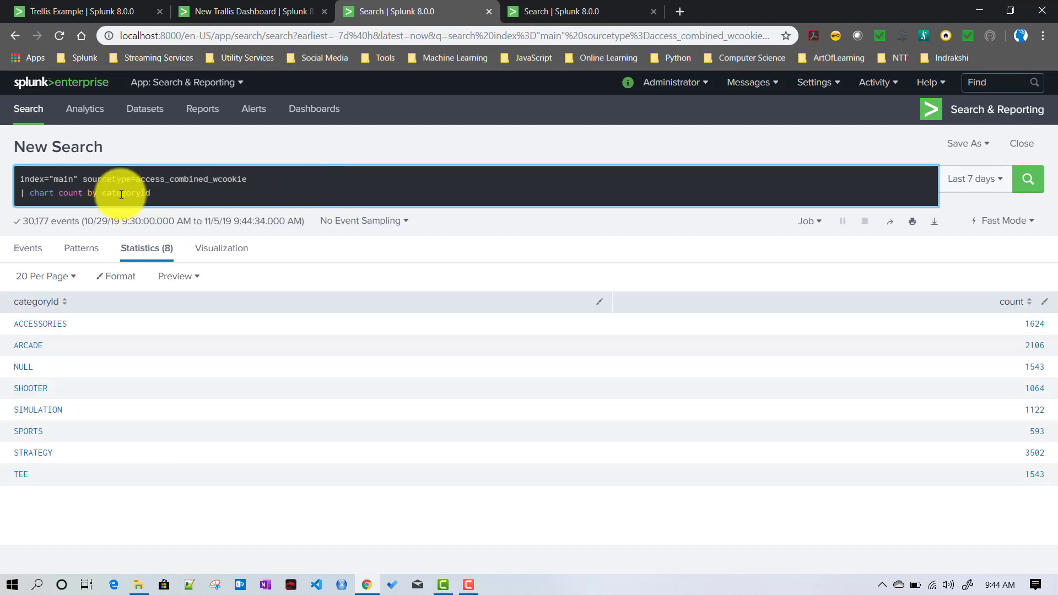
Step: Add action before categoryId in the chart command so it reads "chart count by action,categoryId", and run the search
left_click(102, 191)
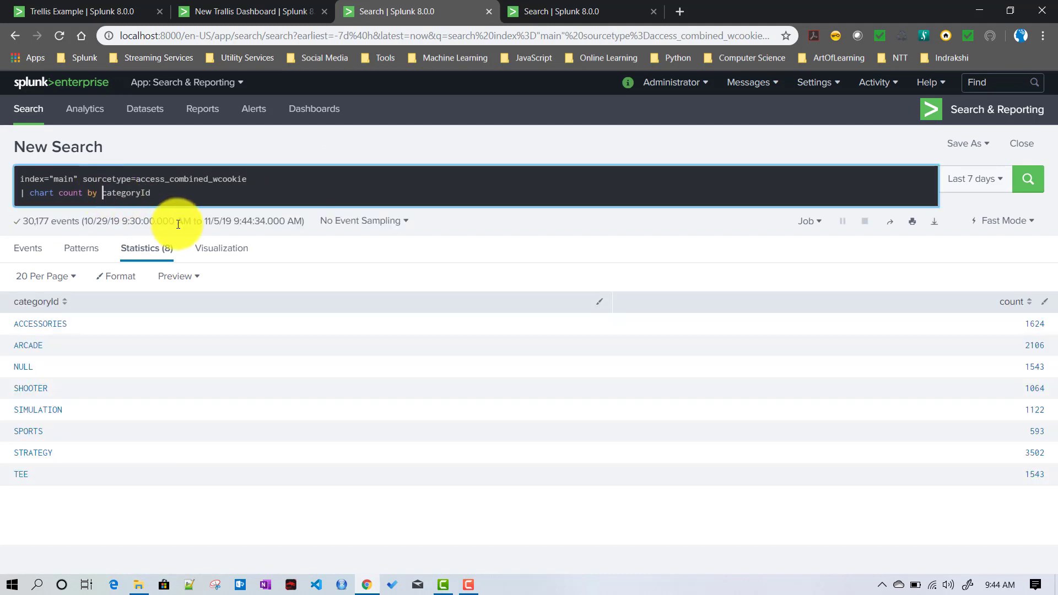
type("actio")
type("n,")
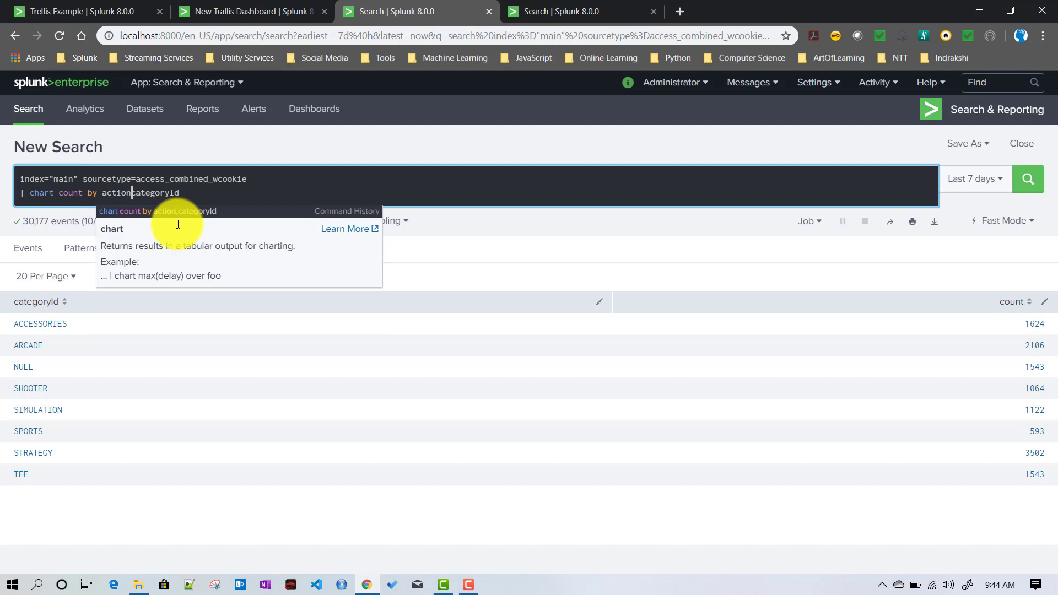
key("Return")
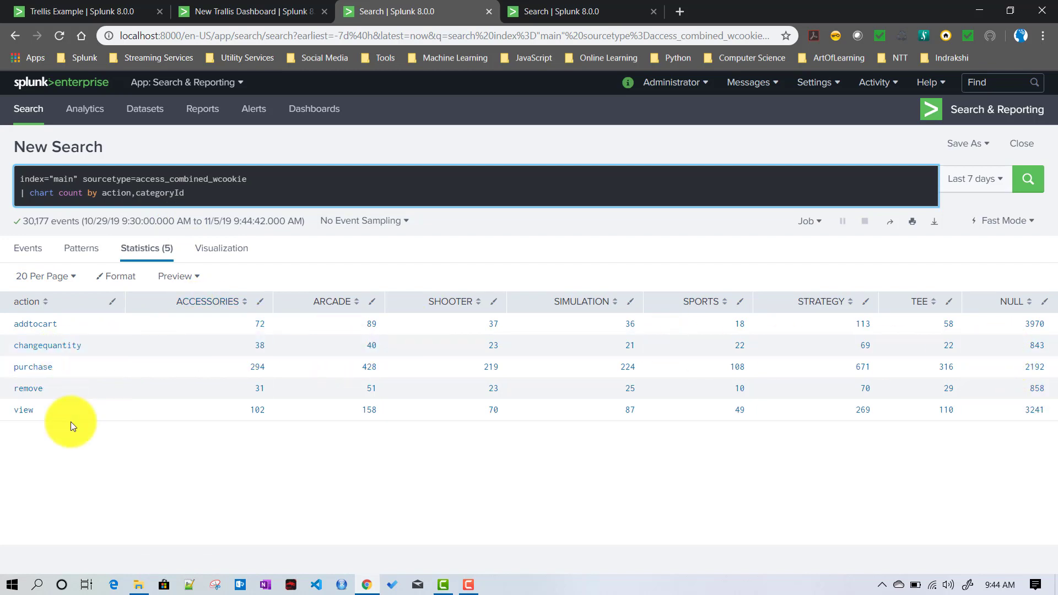
Step: Visualize the results as a bar chart and turn on the trellis layout split by action
left_click(210, 259)
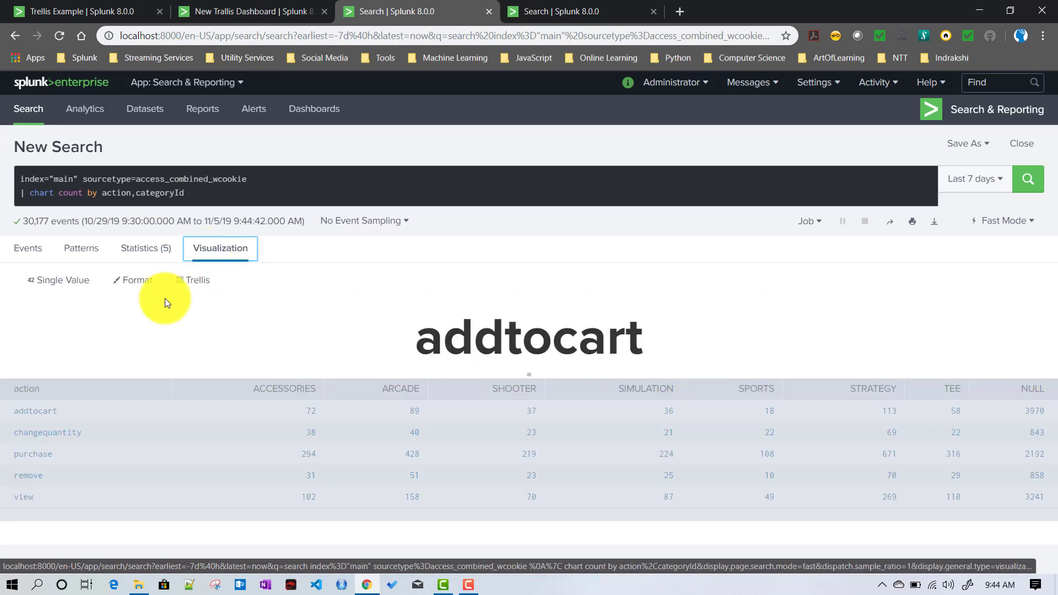
left_click(60, 283)
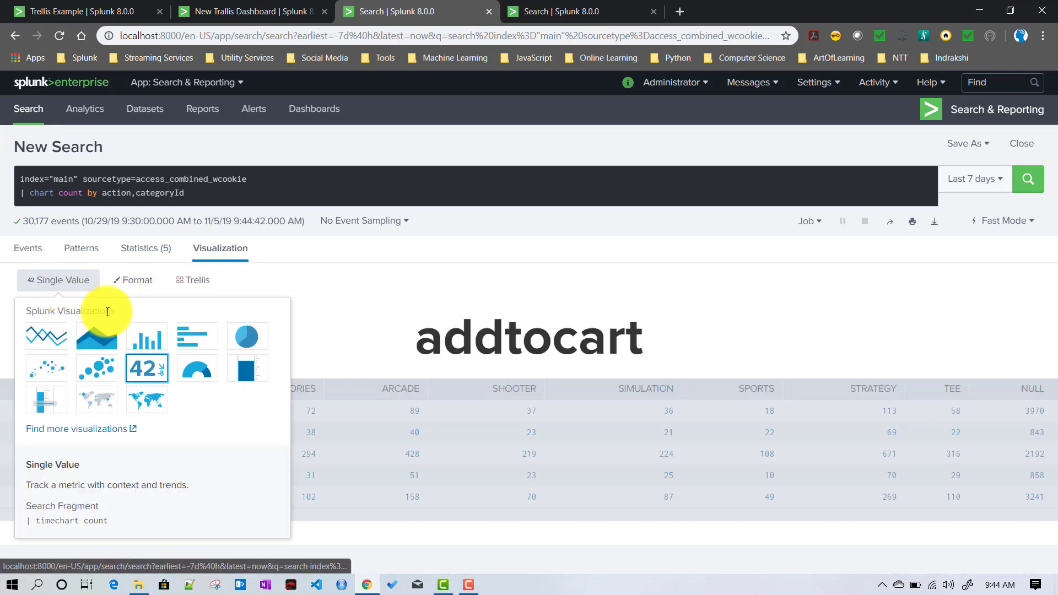
left_click(181, 344)
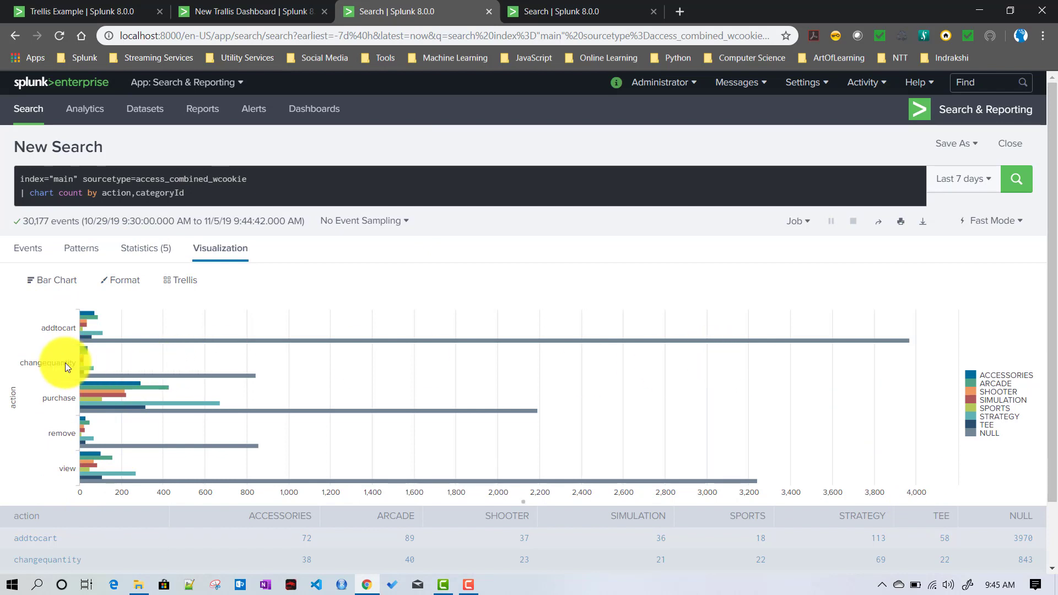
left_click(177, 285)
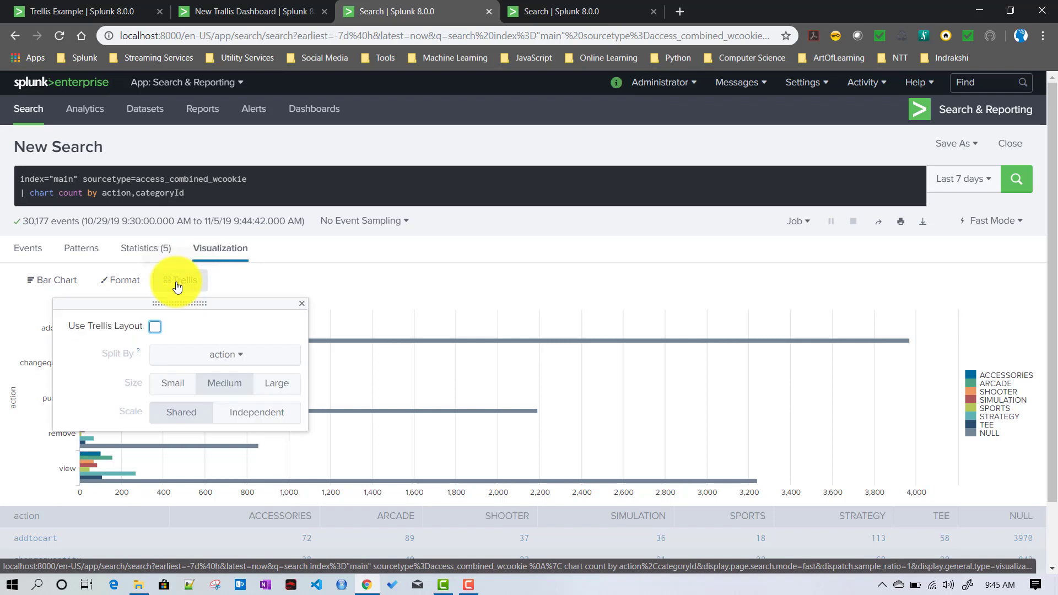
left_click(155, 326)
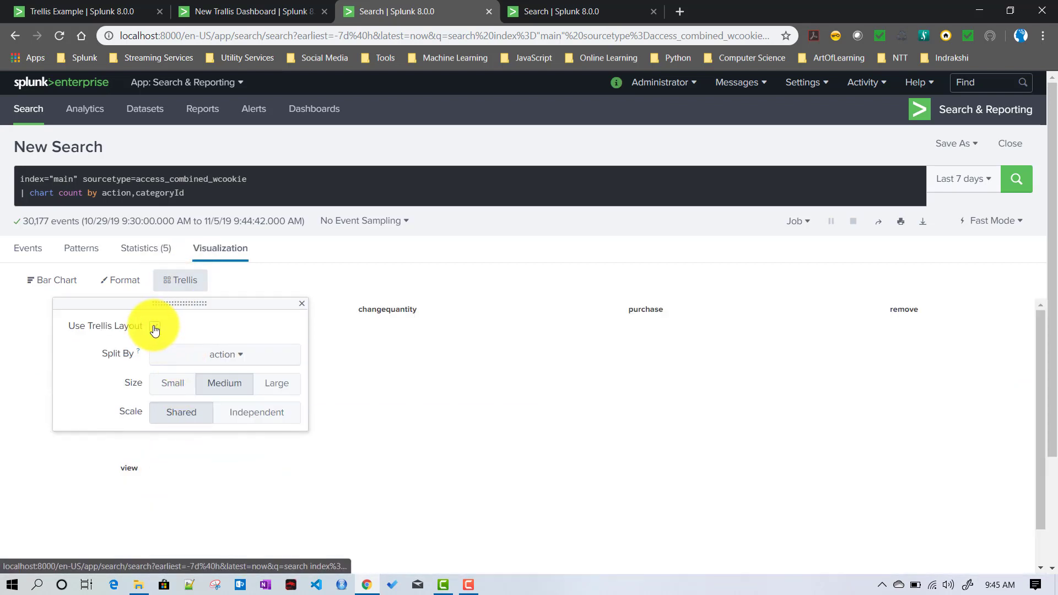
left_click(231, 358)
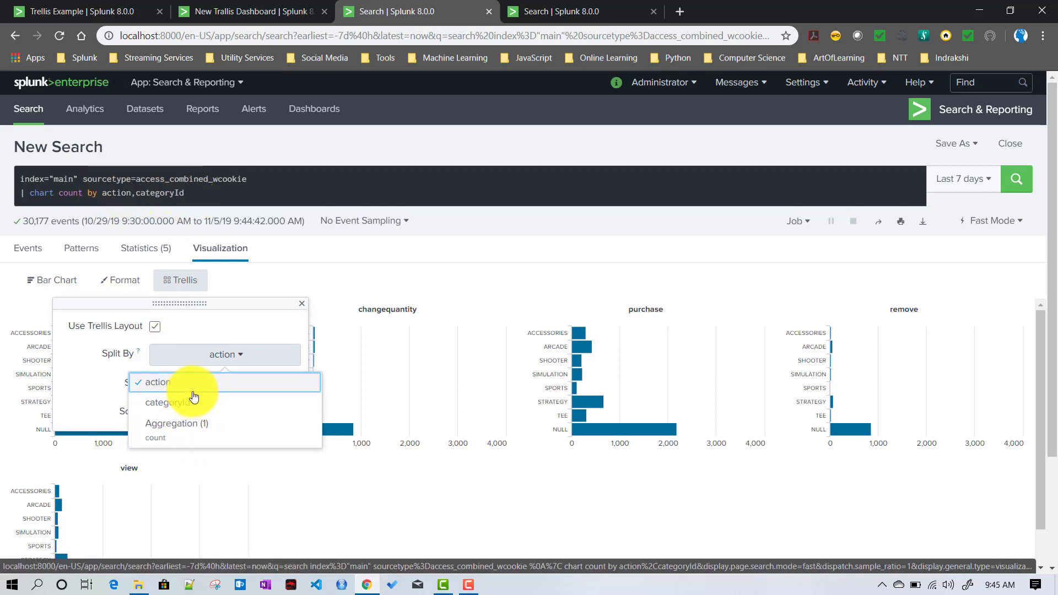
left_click(170, 384)
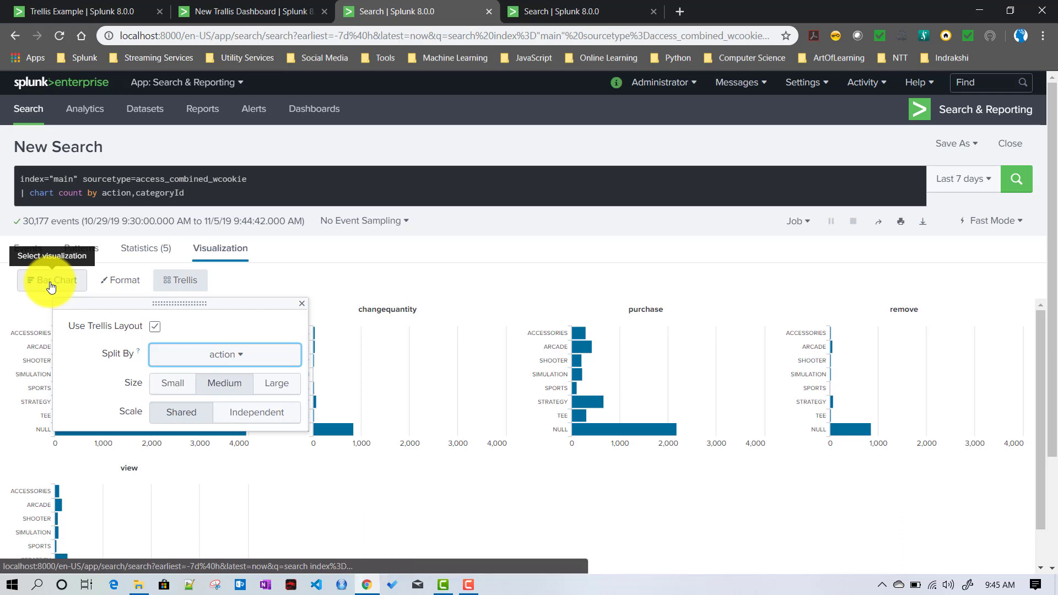
Step: Try the Independent scale on the trellis bar charts, and set the scale back to Shared to compare the axes
left_click_drag(118, 414, 144, 411)
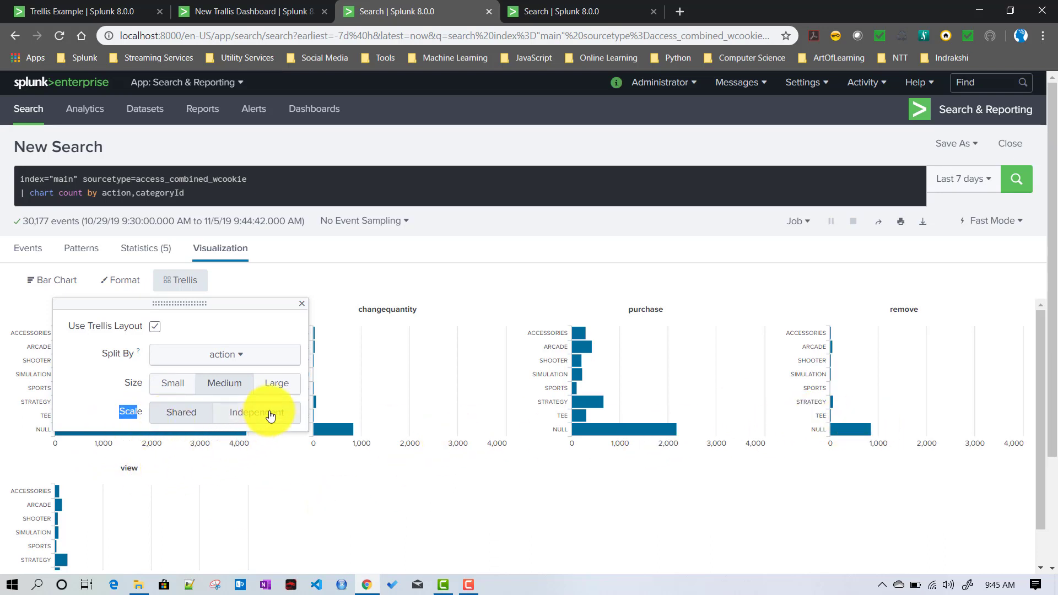
left_click(270, 416)
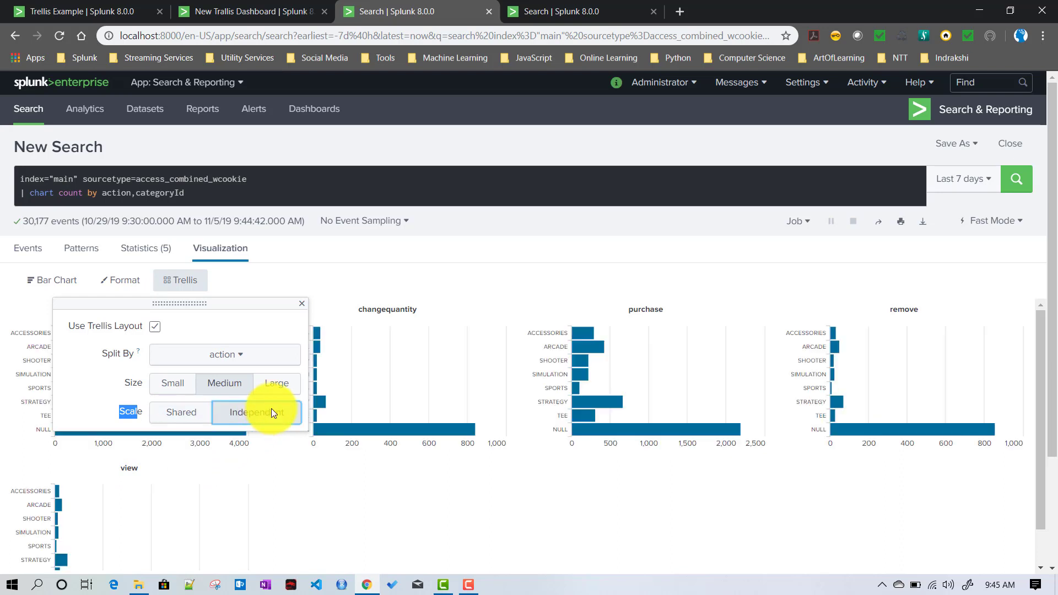
left_click(303, 304)
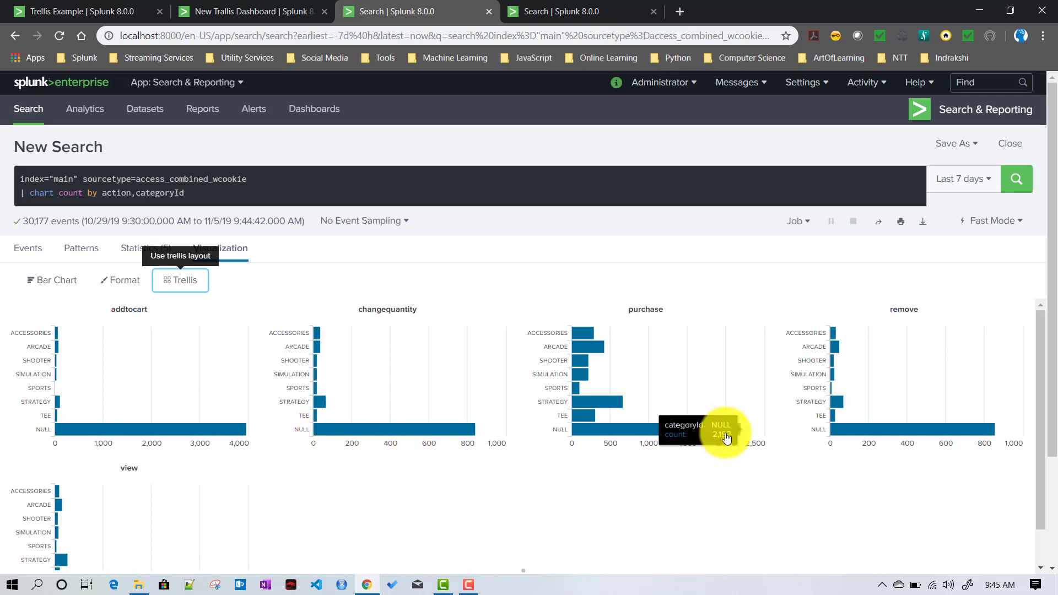
left_click(172, 289)
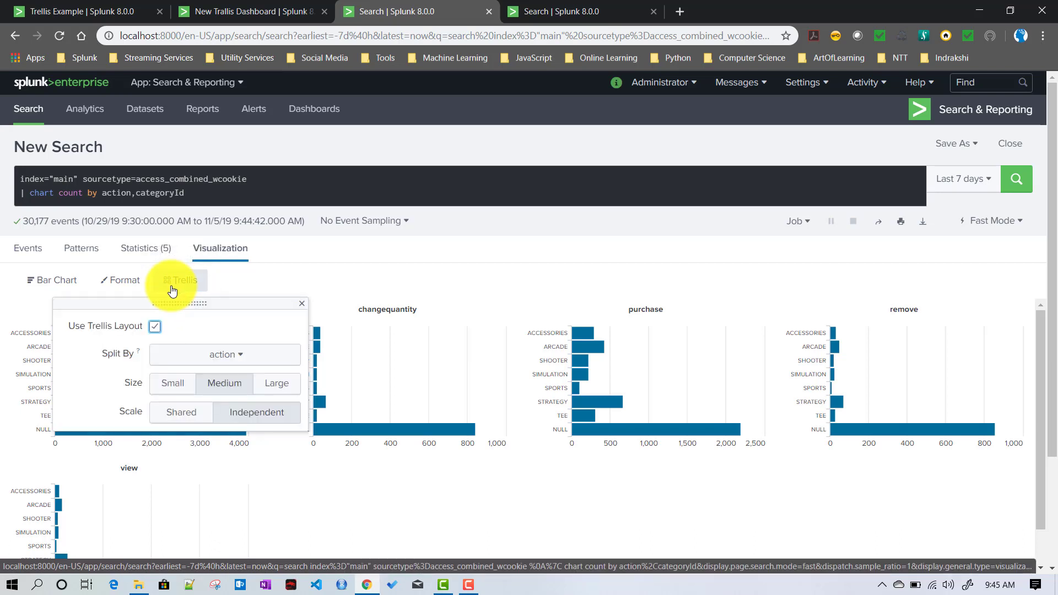
left_click(169, 417)
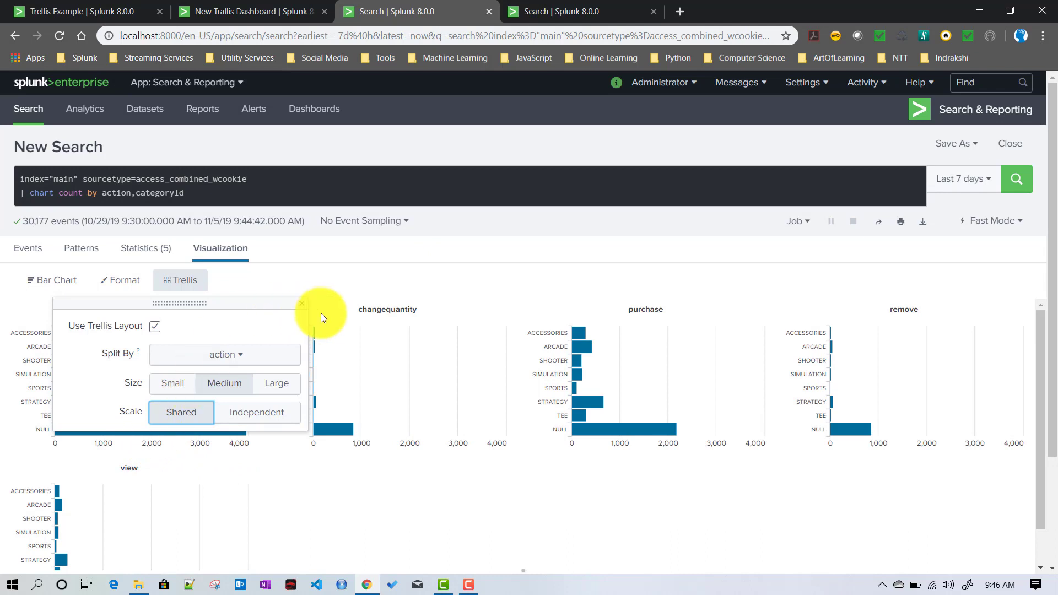
left_click(304, 287)
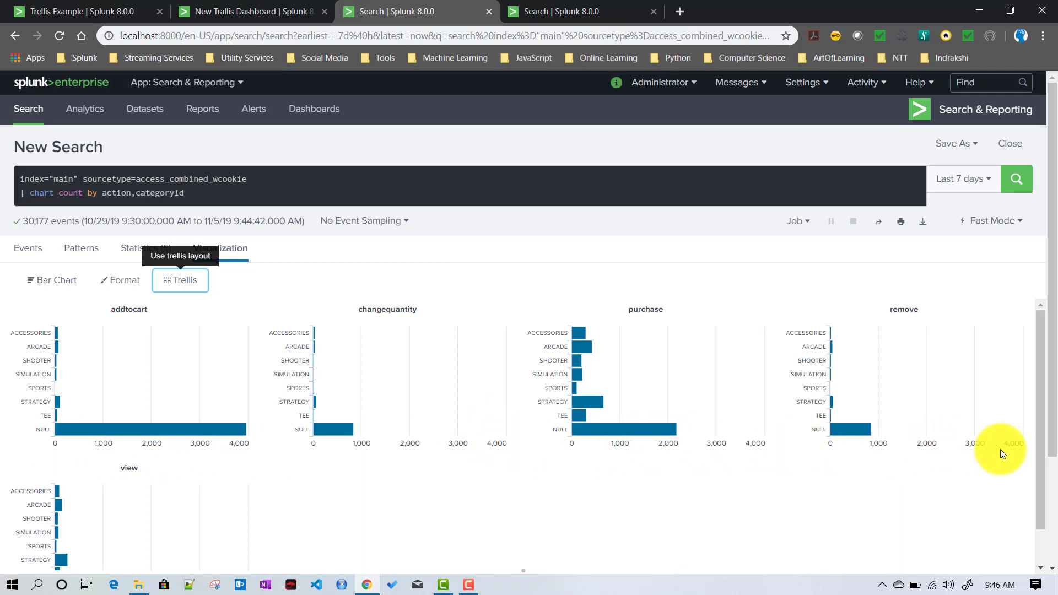
scroll(292, 495, "down", 1)
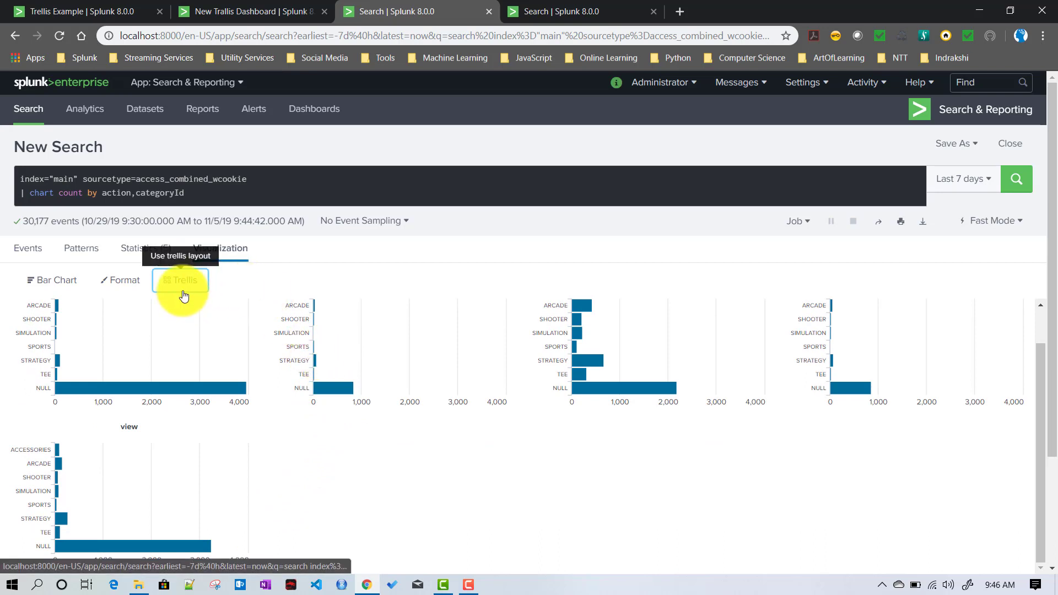
Step: Set the trellis scale to Independent and review each action chart's axis range
left_click(181, 282)
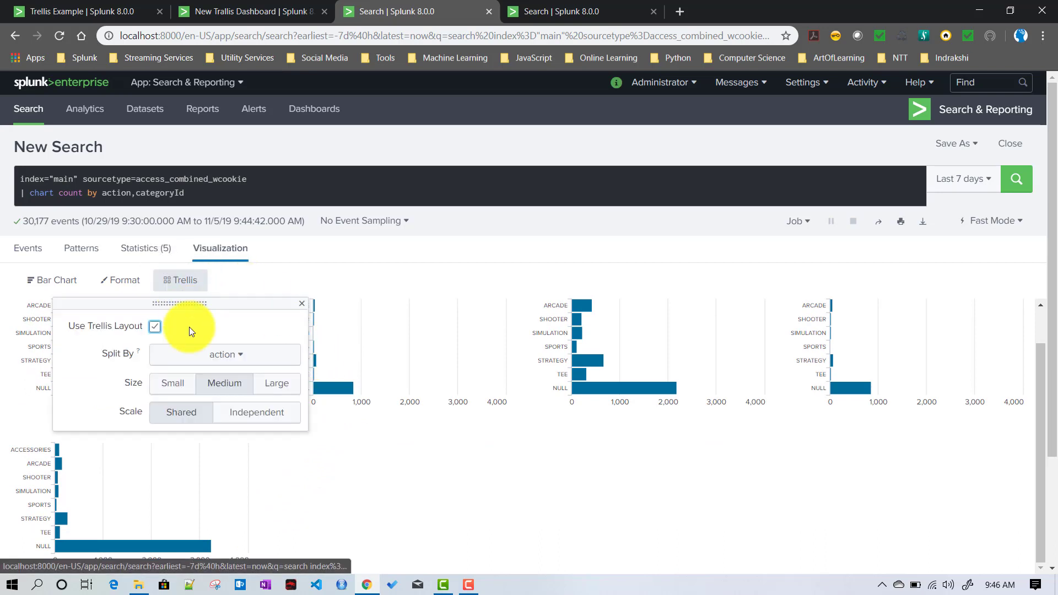
left_click(247, 417)
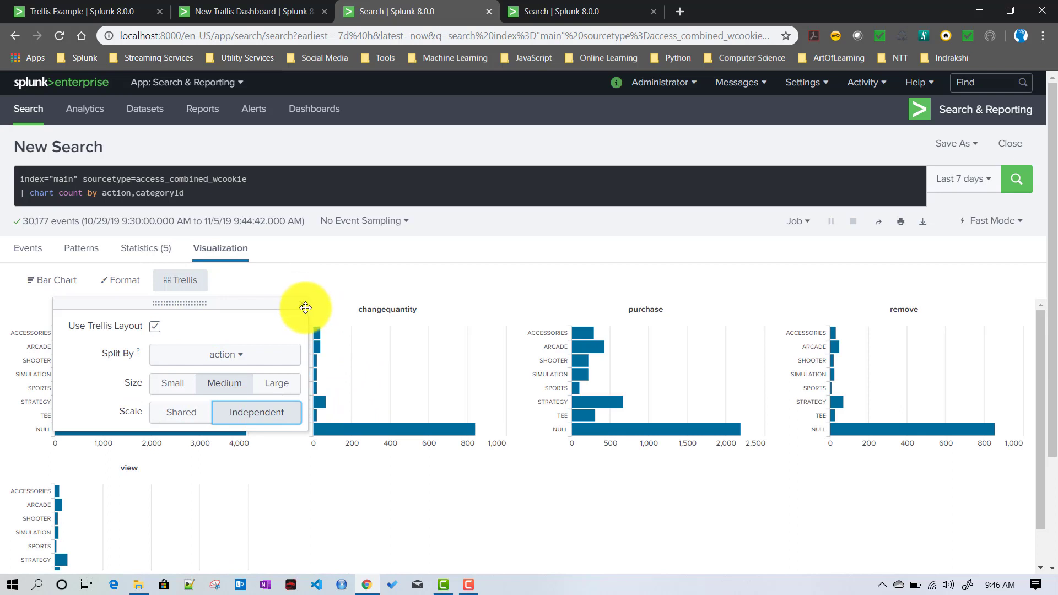
left_click_drag(306, 308, 304, 315)
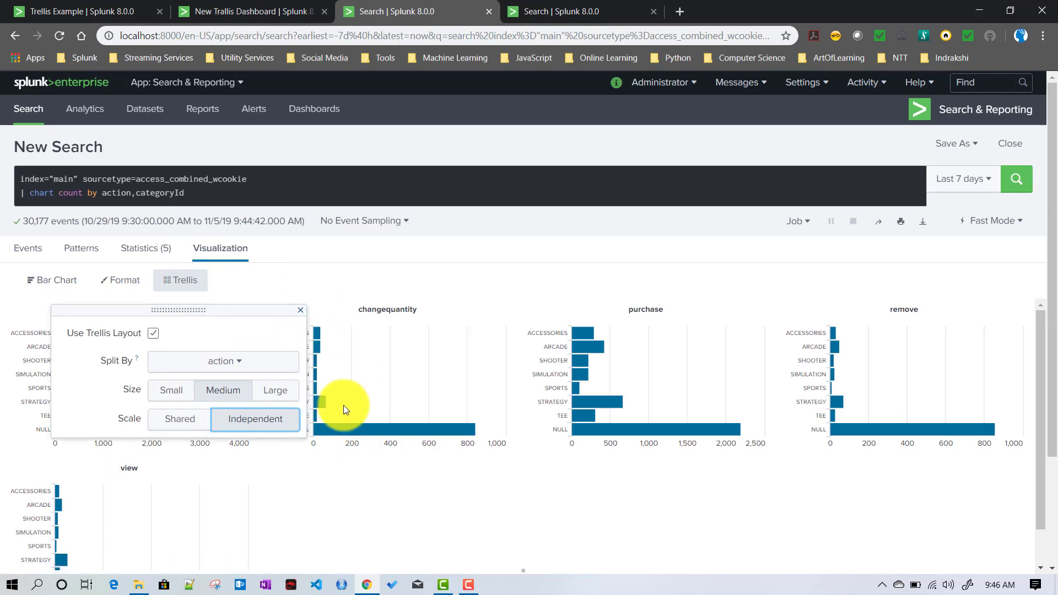
left_click(300, 309)
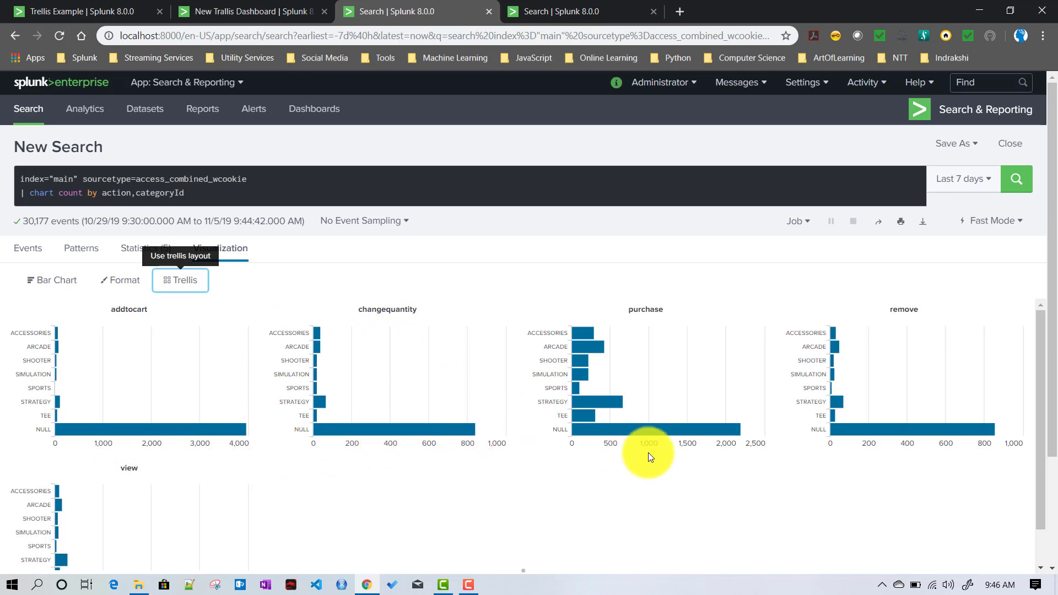
scroll(328, 522, "down", 1)
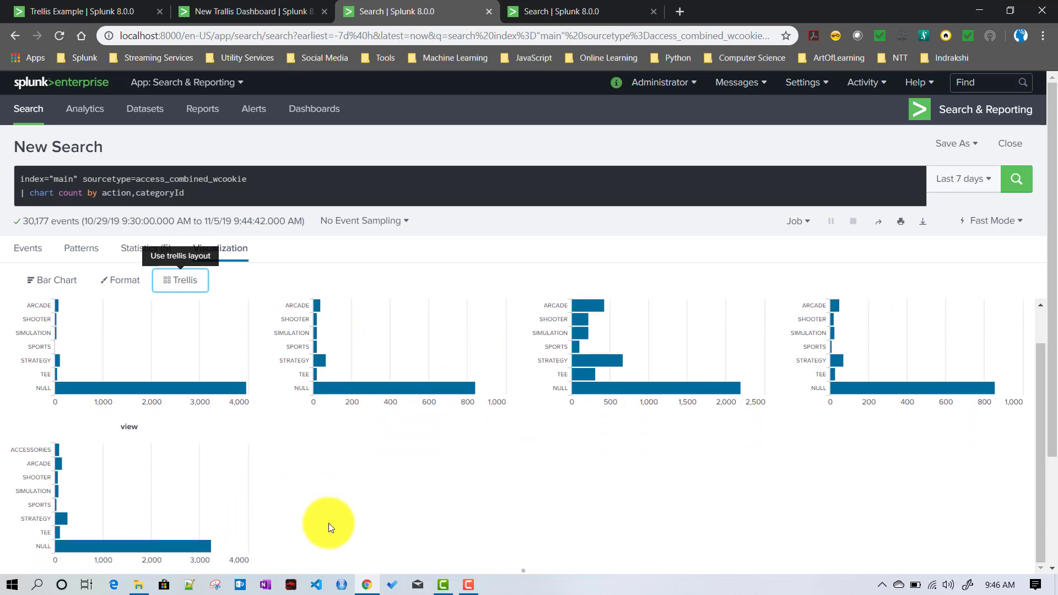
scroll(328, 522, "up", 1)
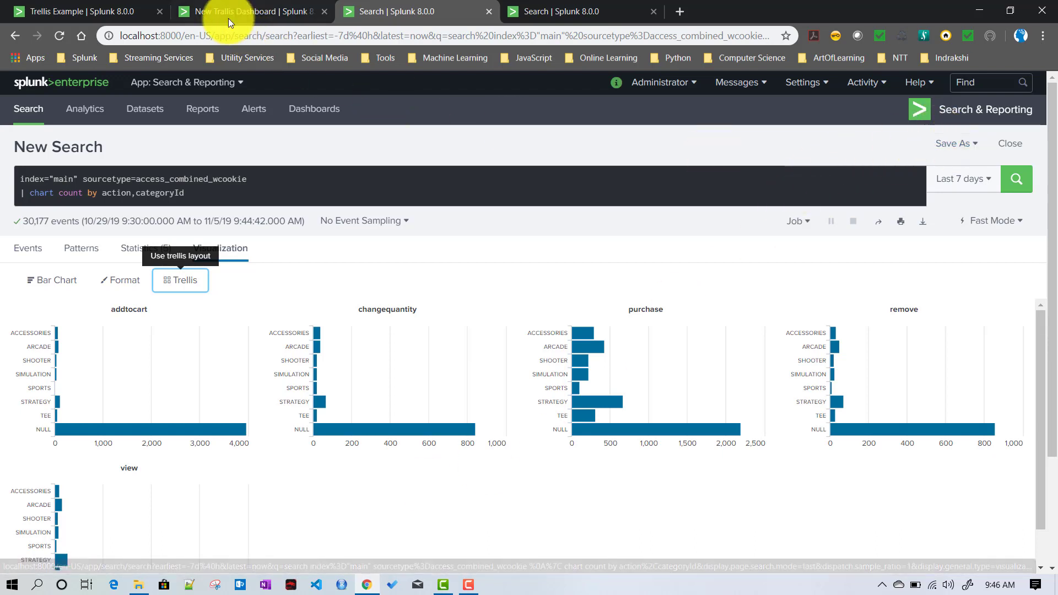
Step: Check the charts in the Trellis Example dashboard and change the search's trellis visualization to a column chart
left_click(71, 14)
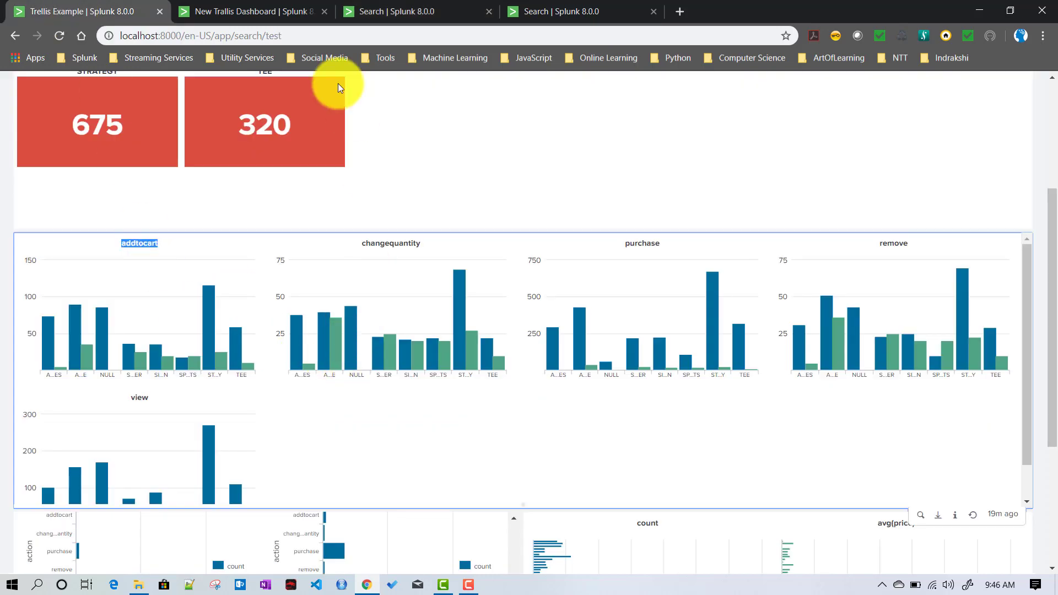
left_click(225, 15)
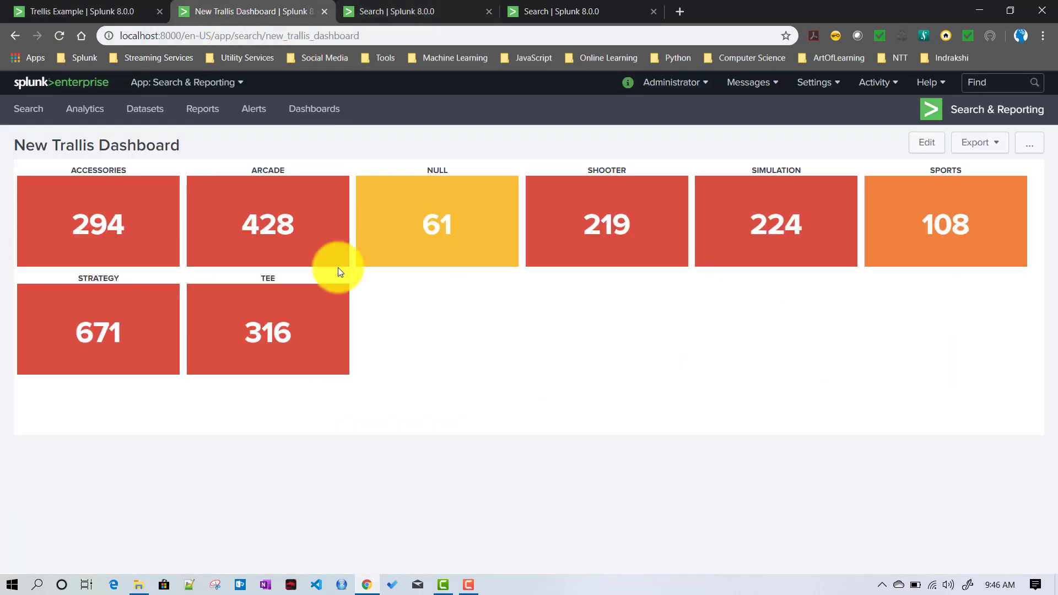
left_click(559, 11)
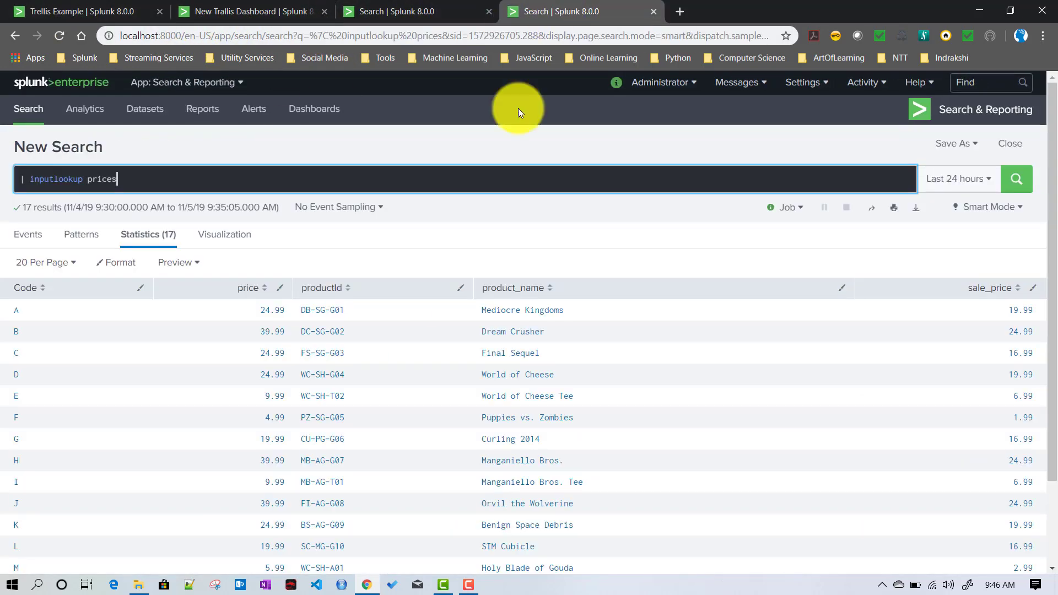
left_click(422, 11)
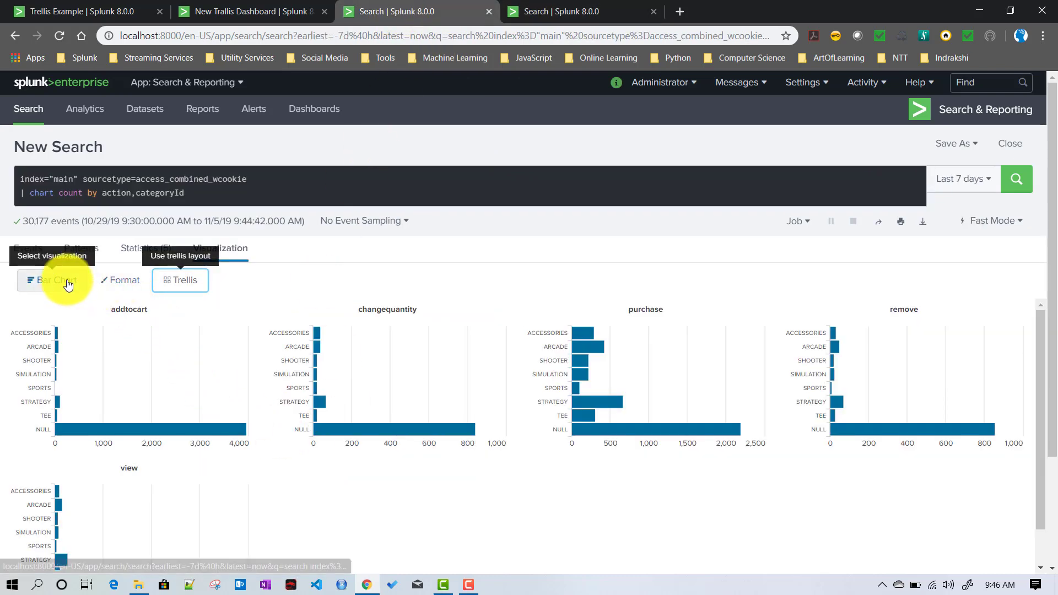
left_click(68, 284)
left_click(153, 339)
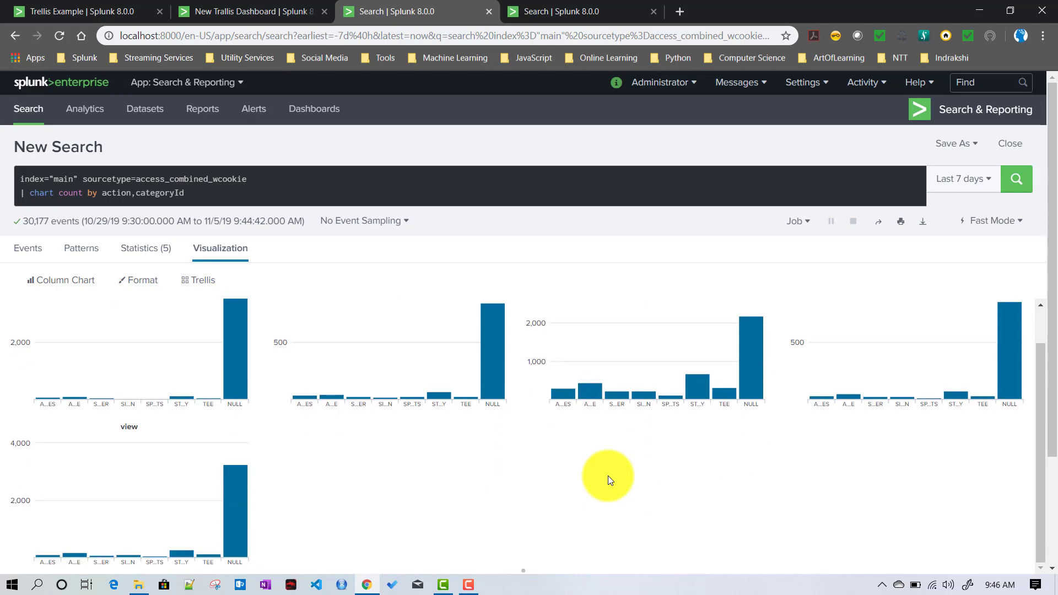
scroll(702, 491, "down", 3)
scroll(702, 491, "up", 3)
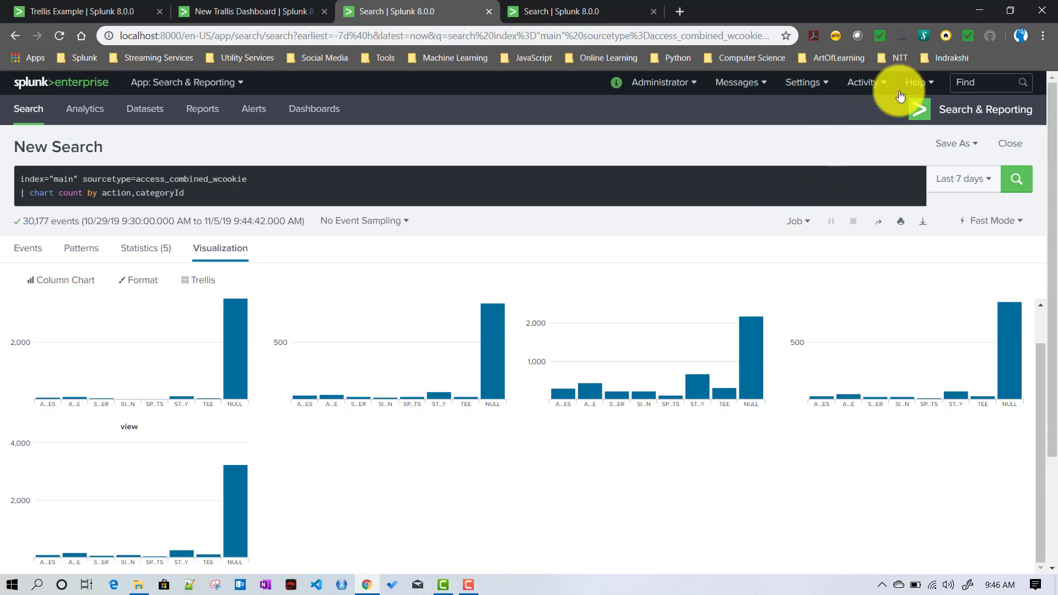
Step: Save the column chart as a panel in the existing New Trallis Dashboard and remain on the search page
left_click(969, 154)
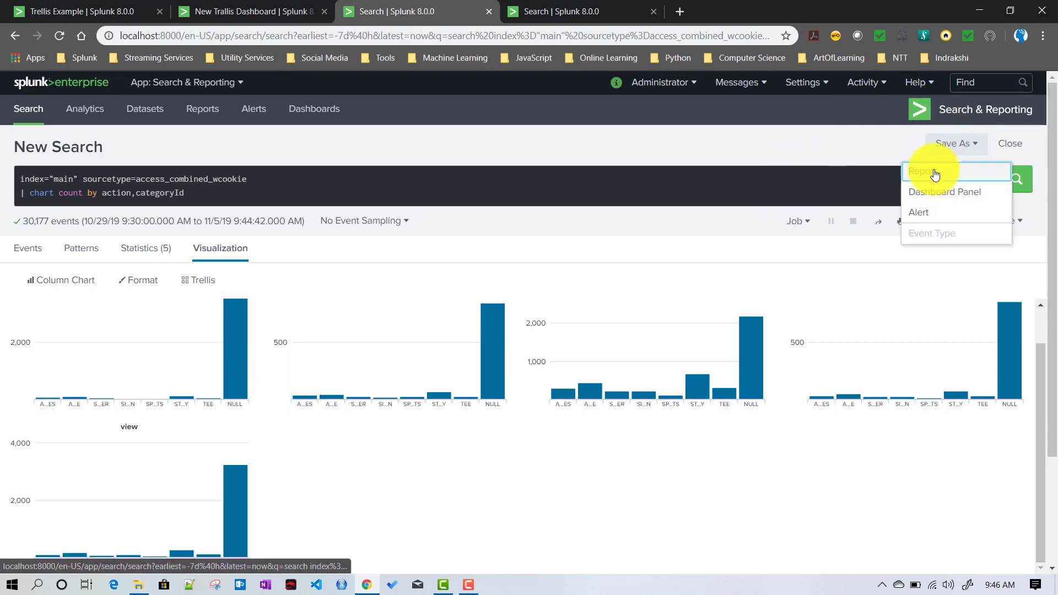
left_click(940, 201)
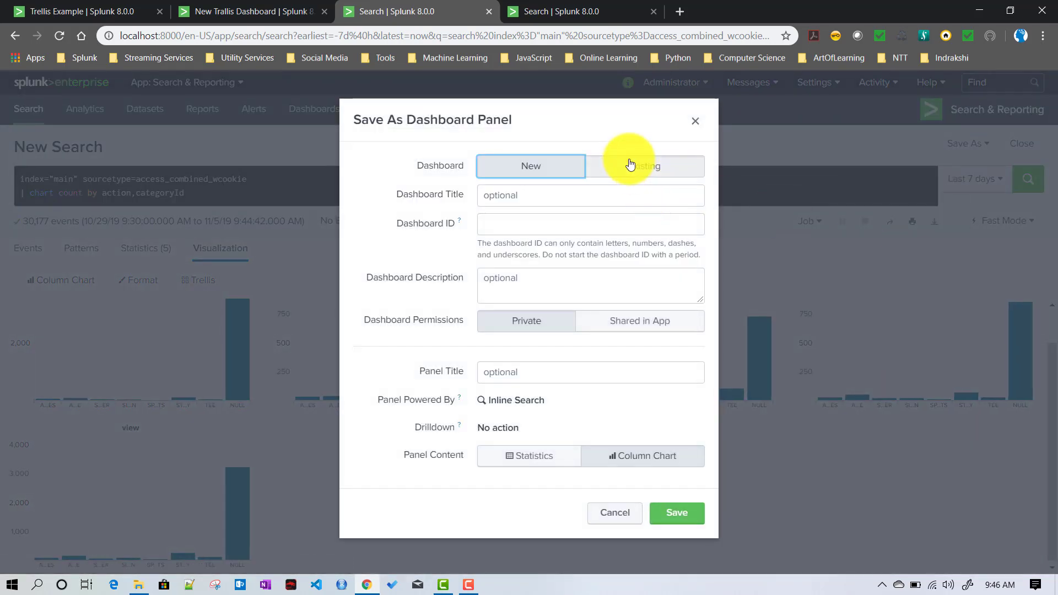
left_click(629, 161)
left_click(607, 207)
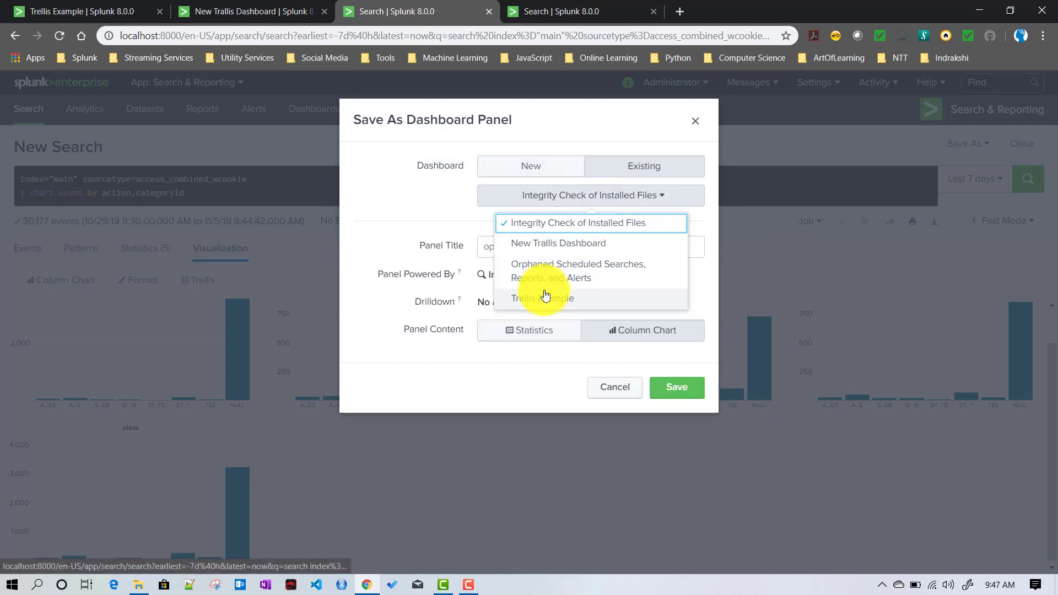
left_click(562, 252)
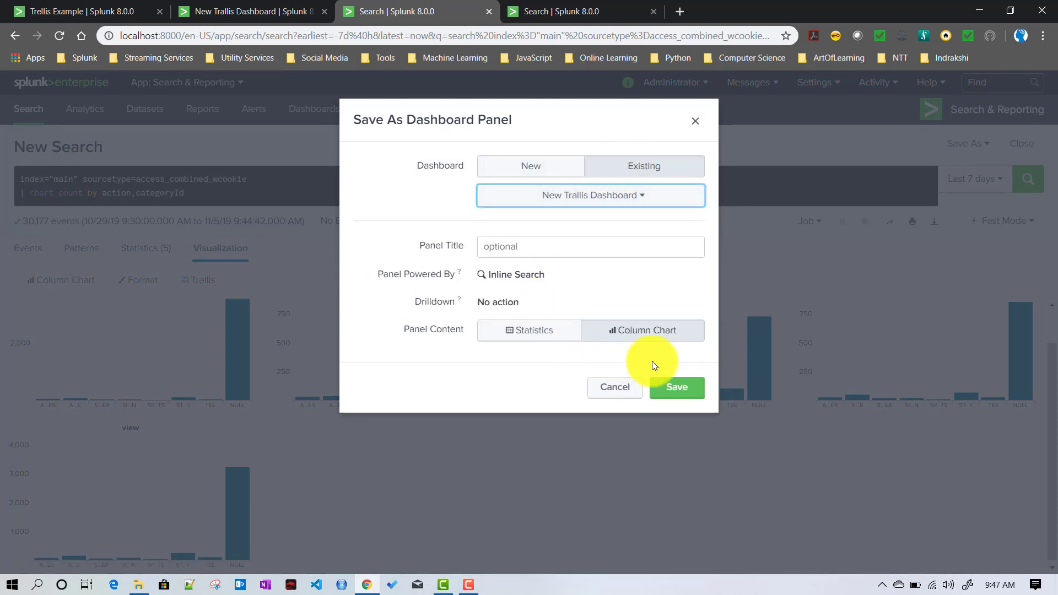
left_click(674, 390)
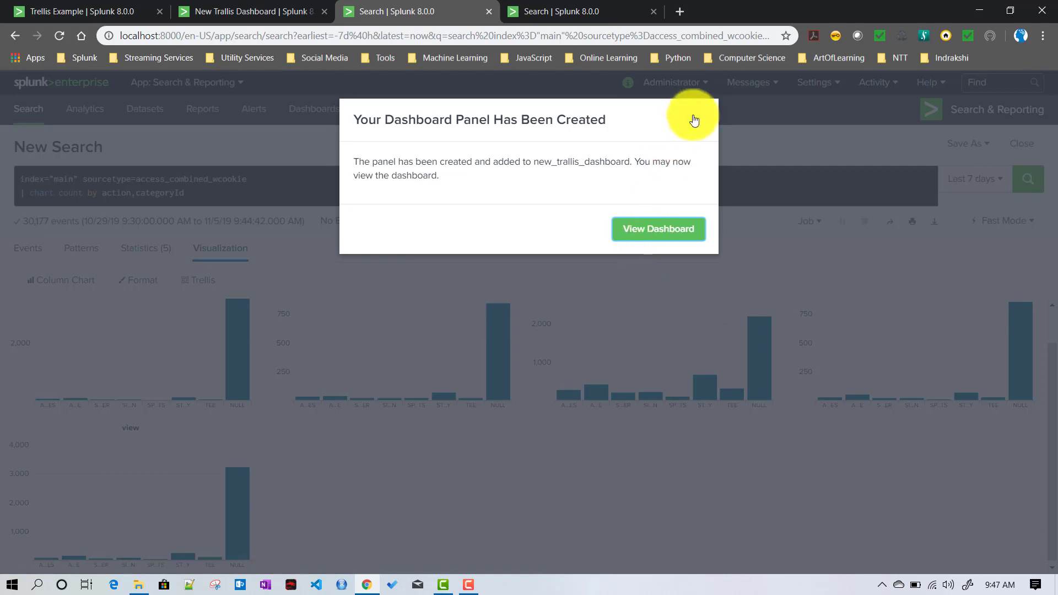
left_click(693, 119)
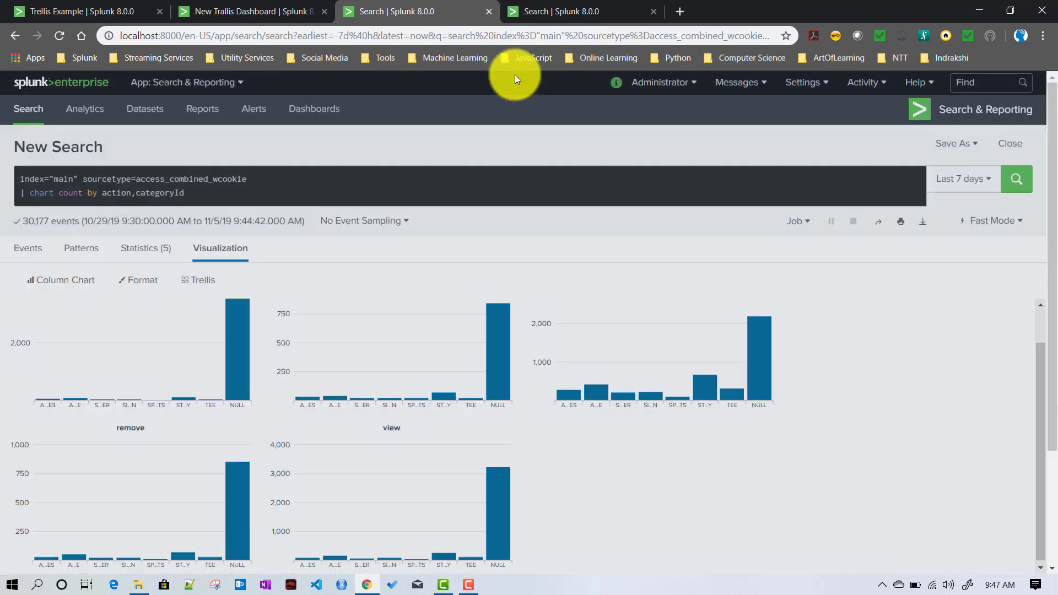
Step: Reload New Trallis Dashboard and review its single value tiles and the newly added column charts
left_click(251, 14)
left_click(53, 37)
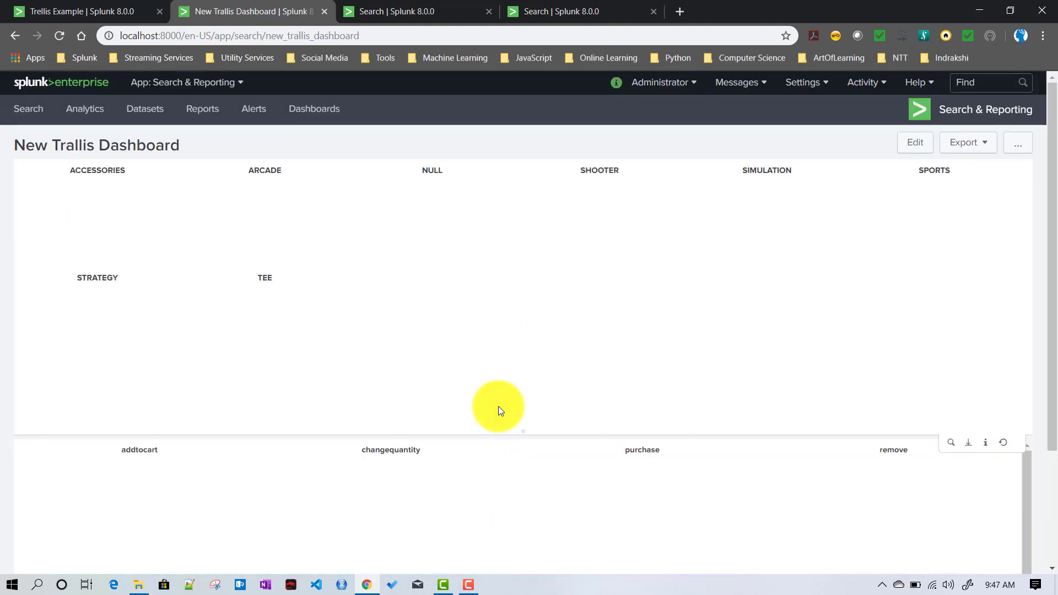
scroll(498, 406, "down", 3)
scroll(498, 406, "up", 3)
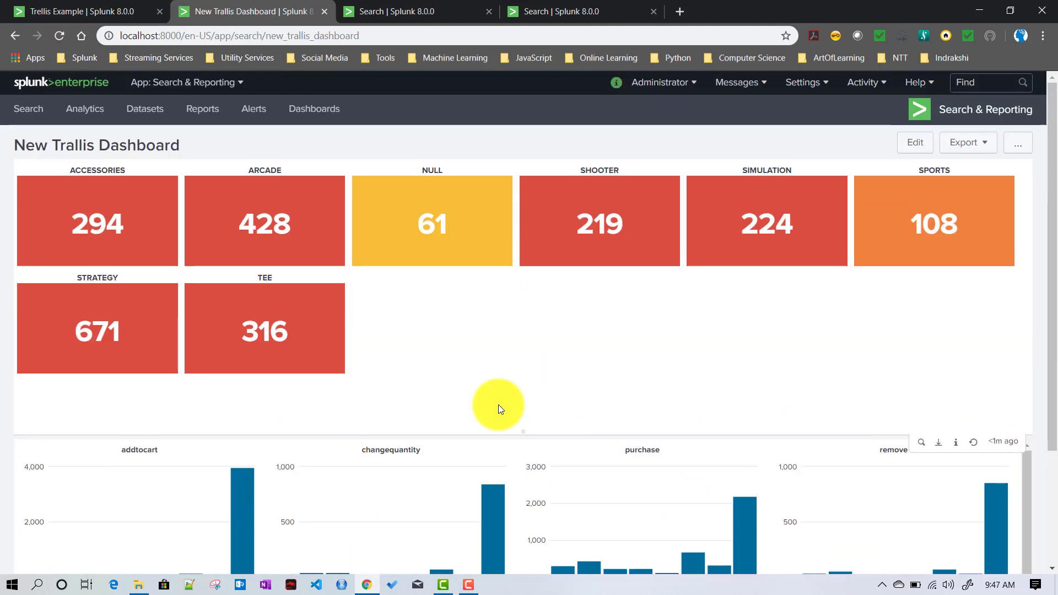
scroll(497, 405, "down", 3)
scroll(495, 405, "up", 3)
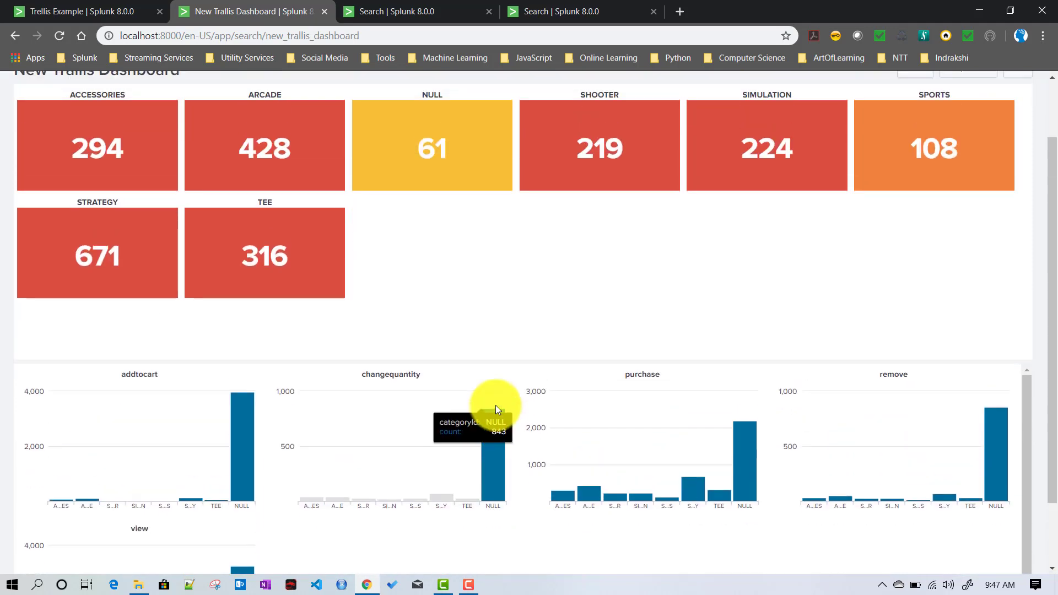
Step: Open the dashboard's XML source and examine the single value panel's trellis.enabled and trellis.scales.shared options
left_click(910, 156)
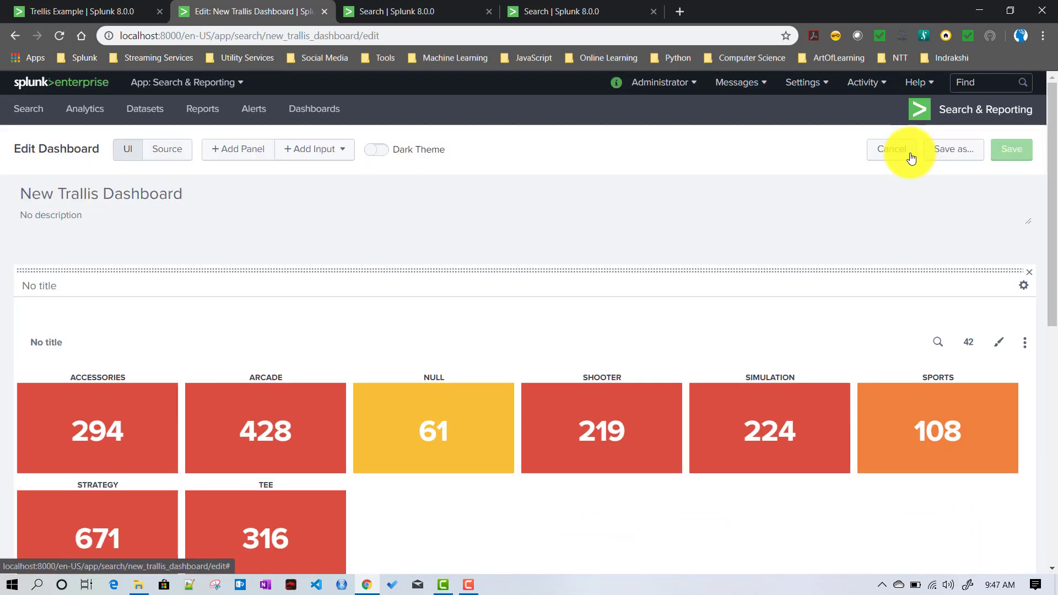
left_click(160, 154)
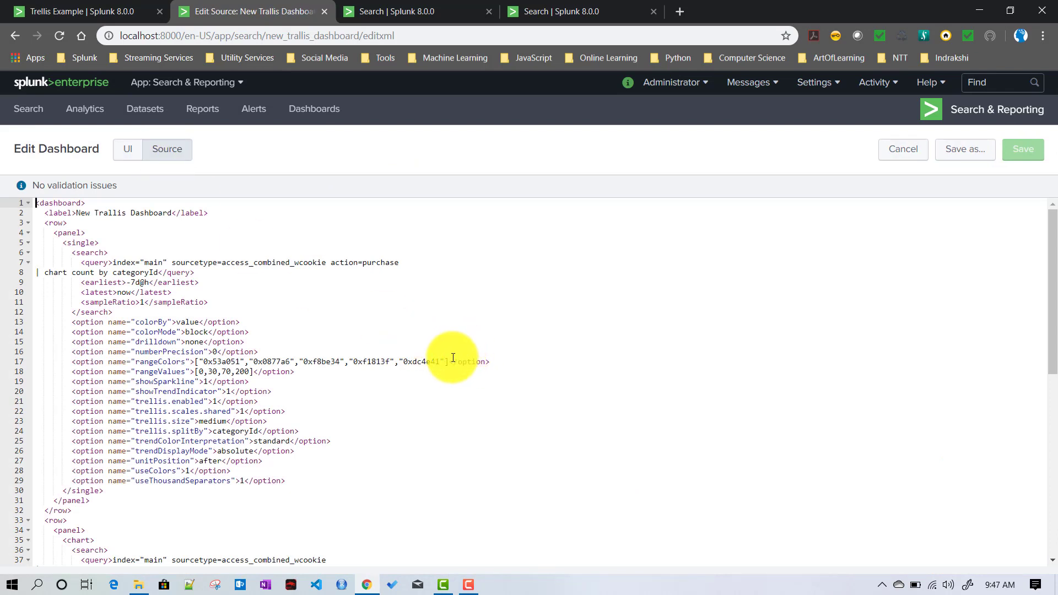
left_click_drag(71, 401, 281, 398)
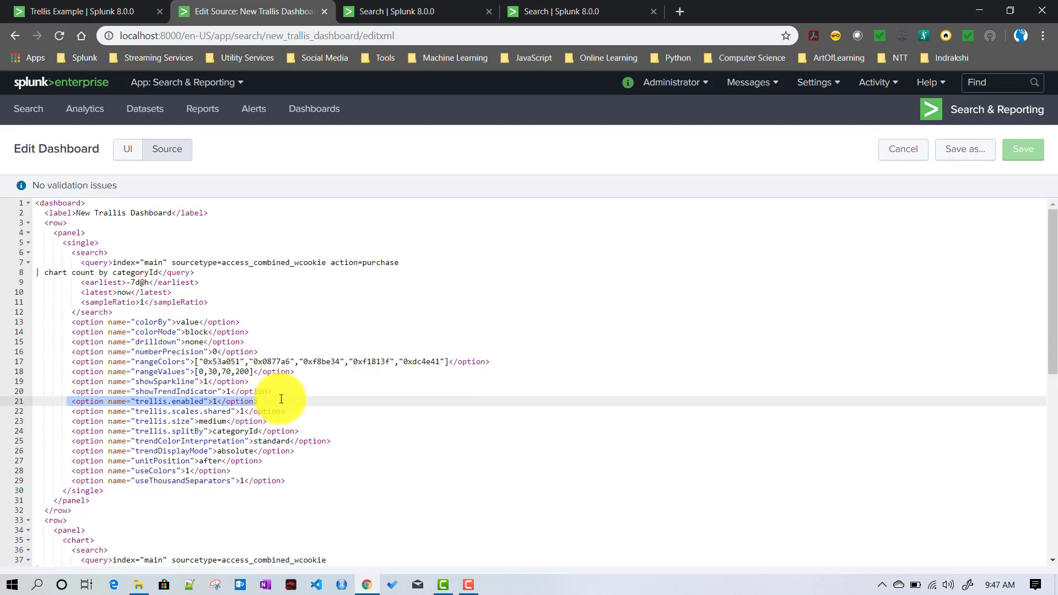
left_click(213, 401)
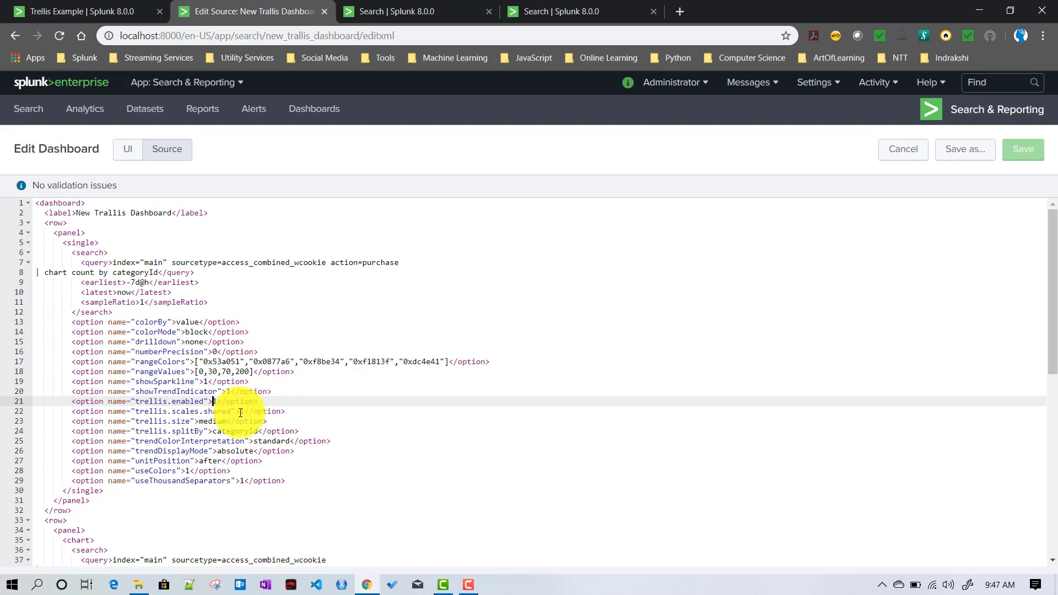
left_click_drag(71, 401, 284, 401)
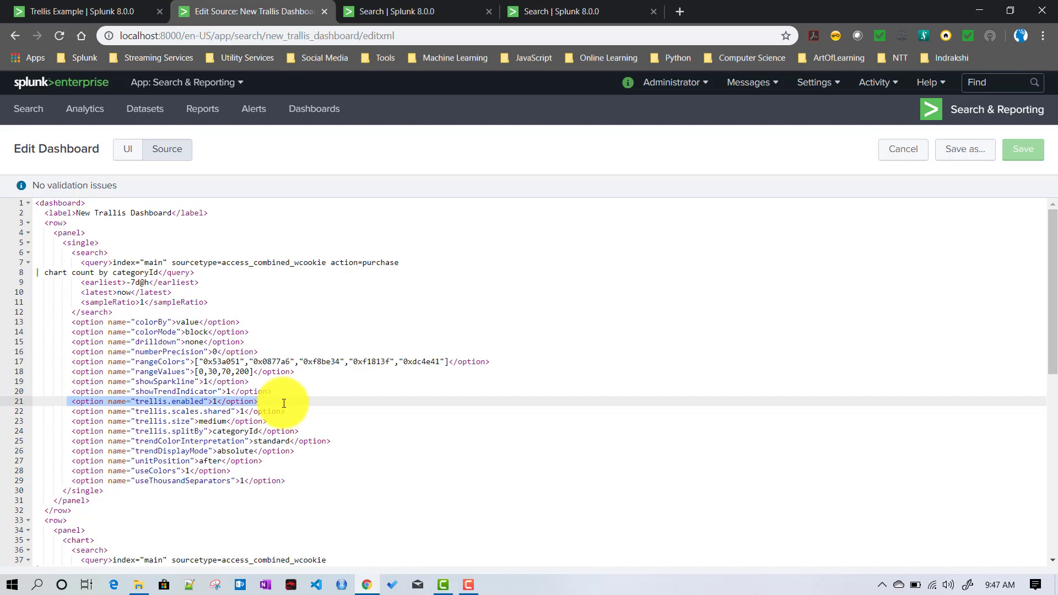
left_click_drag(73, 413, 286, 410)
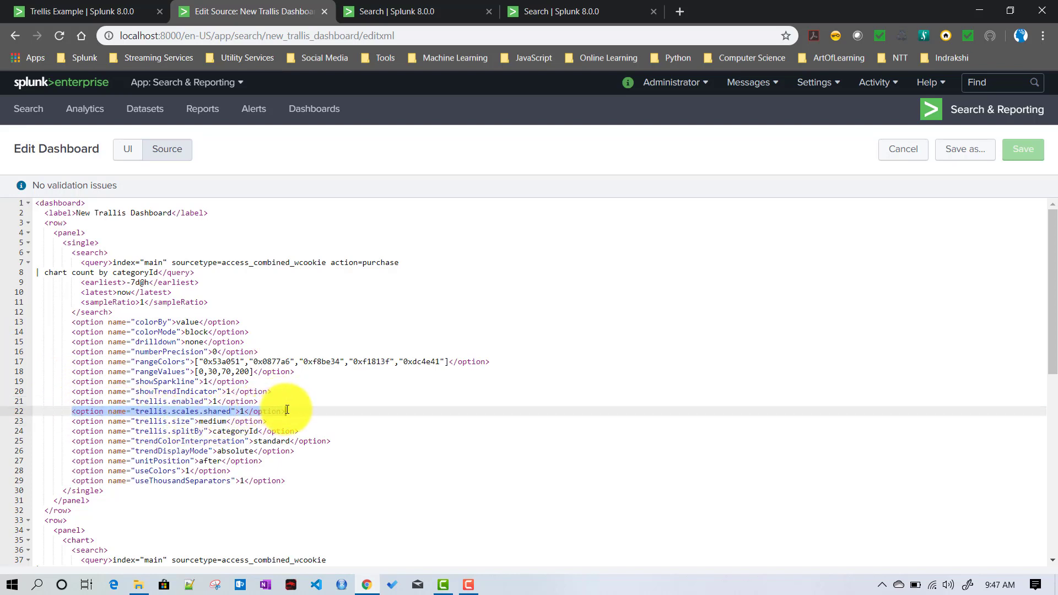
left_click(247, 410)
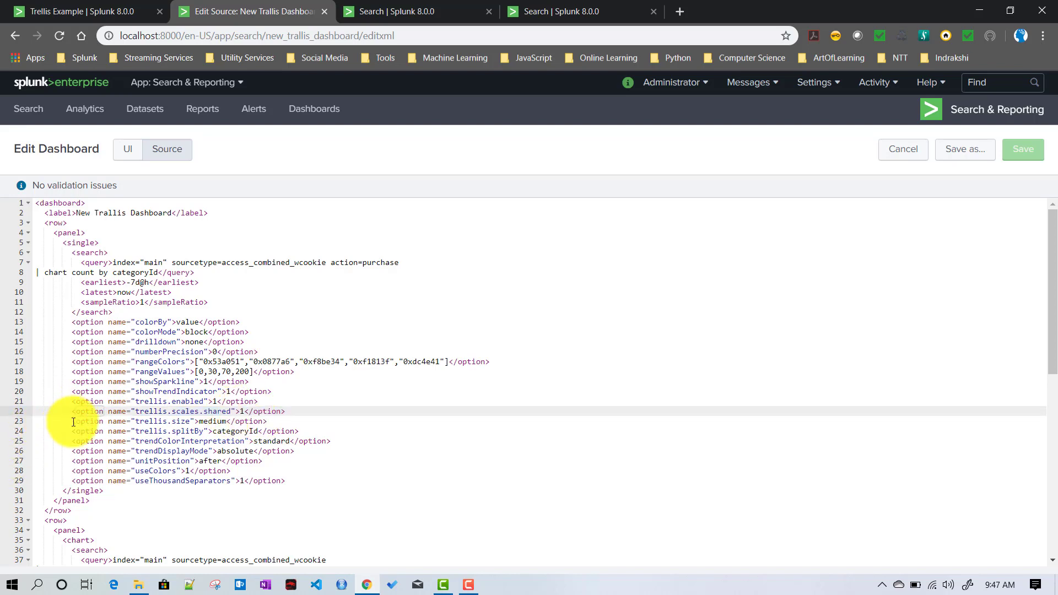
Step: Examine the trellis.size and trellis.splitBy options with the rest of the trellis block, and leave the source editor without saving
left_click_drag(74, 421, 267, 423)
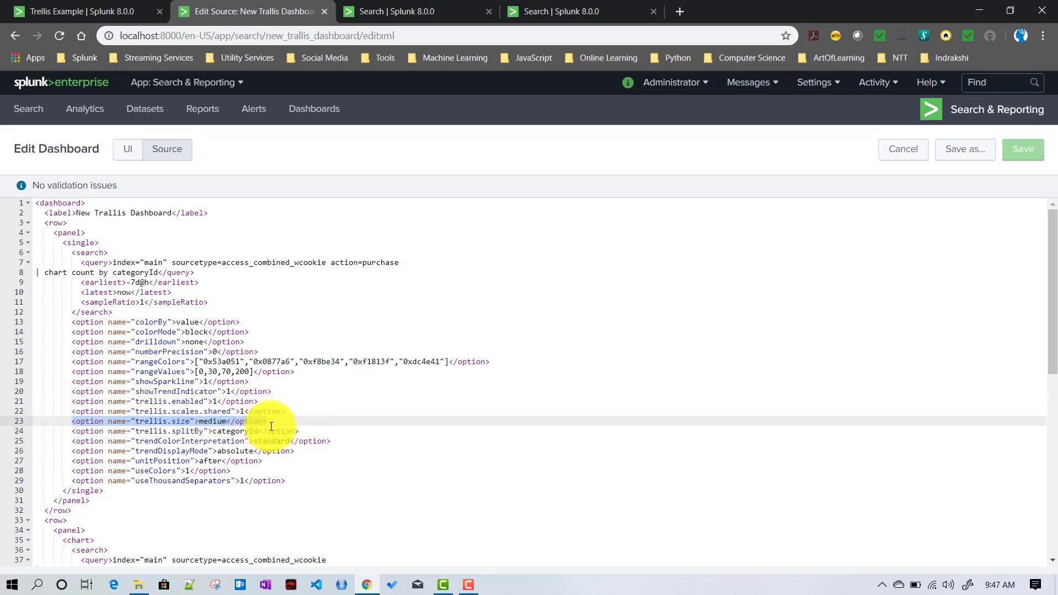
left_click(222, 420)
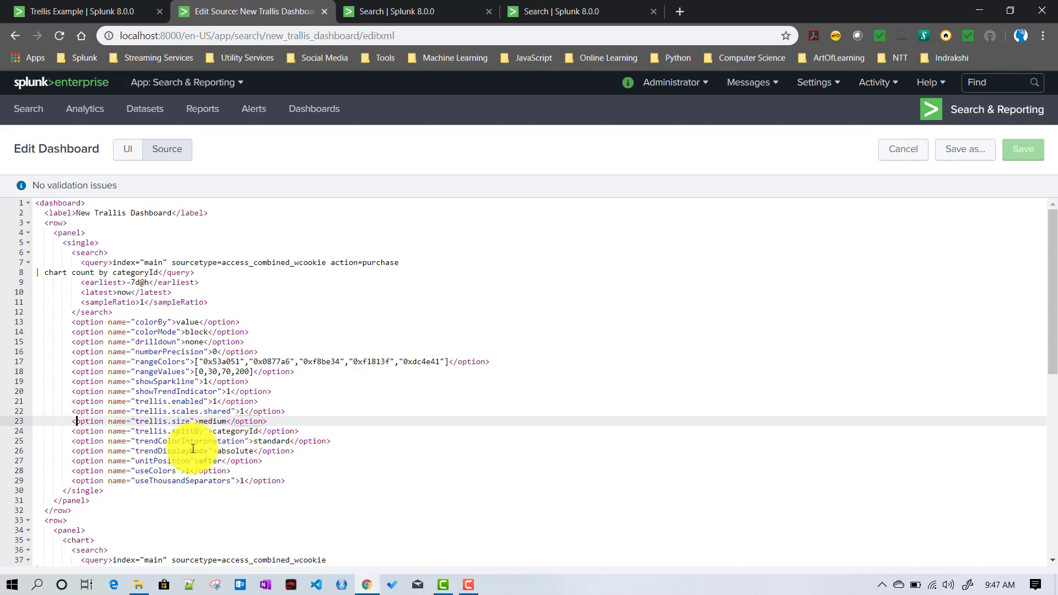
left_click_drag(142, 432, 204, 433)
double_click(238, 431)
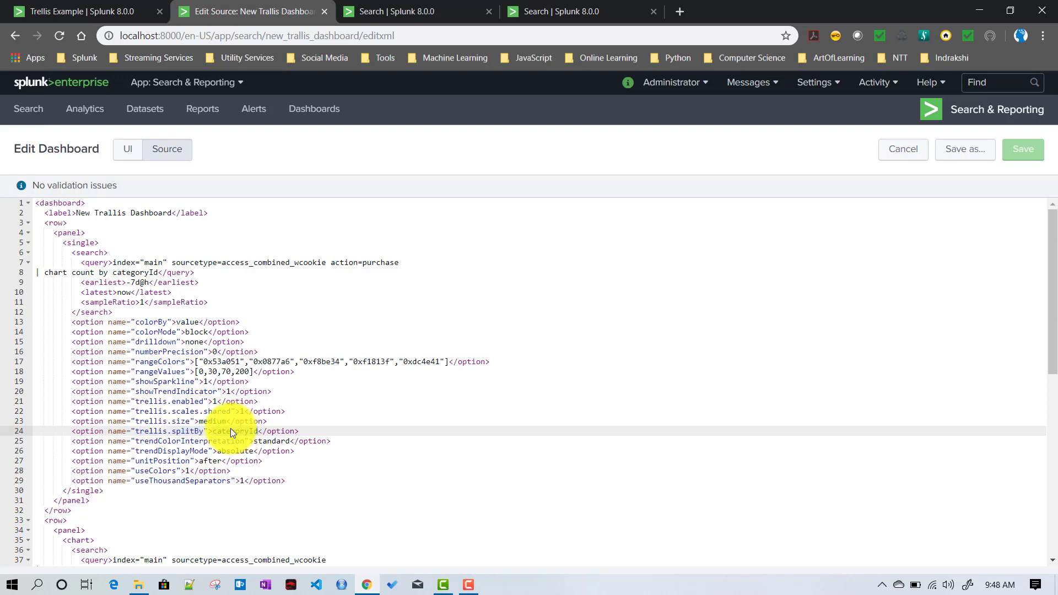
left_click_drag(303, 432, 24, 402)
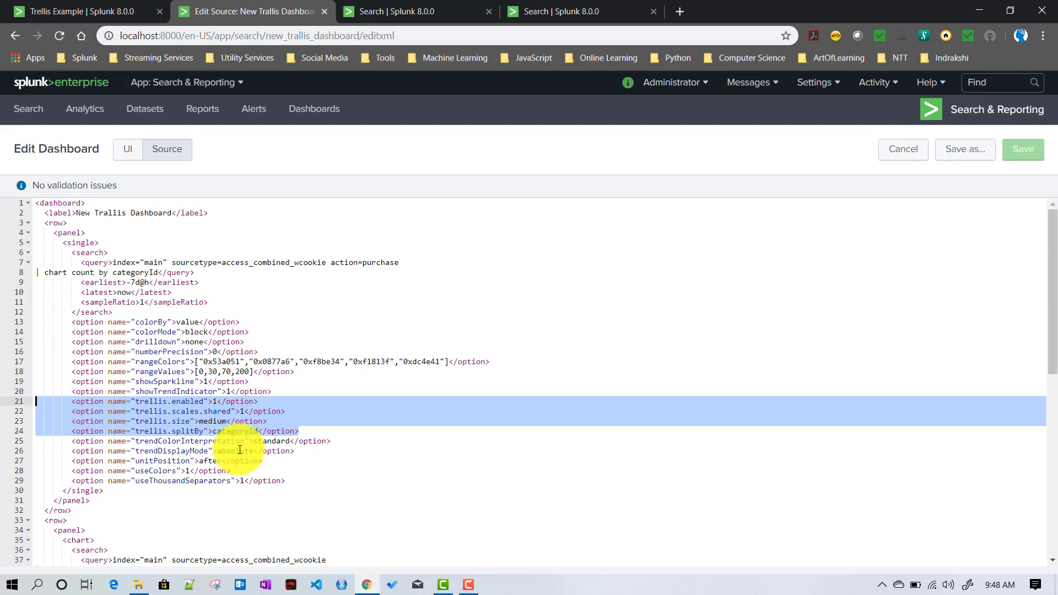
scroll(400, 424, "down", 5)
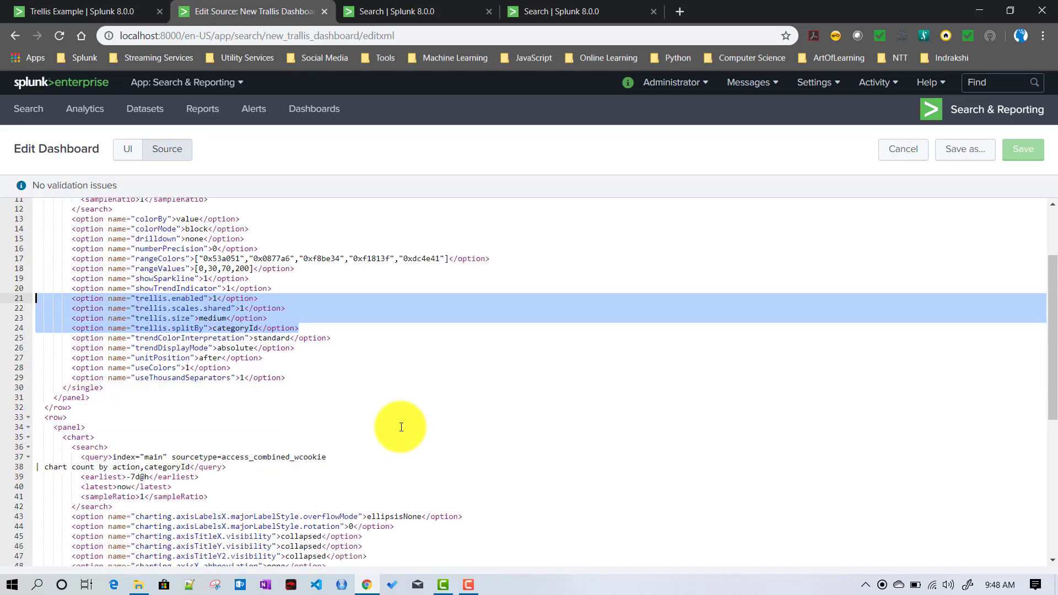
scroll(400, 424, "up", 5)
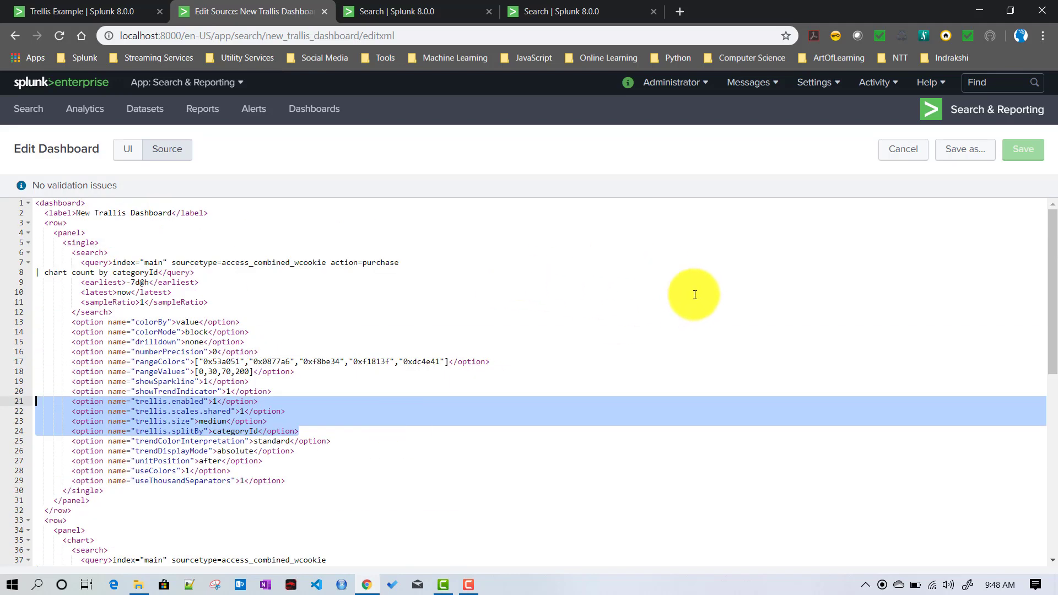
left_click(887, 157)
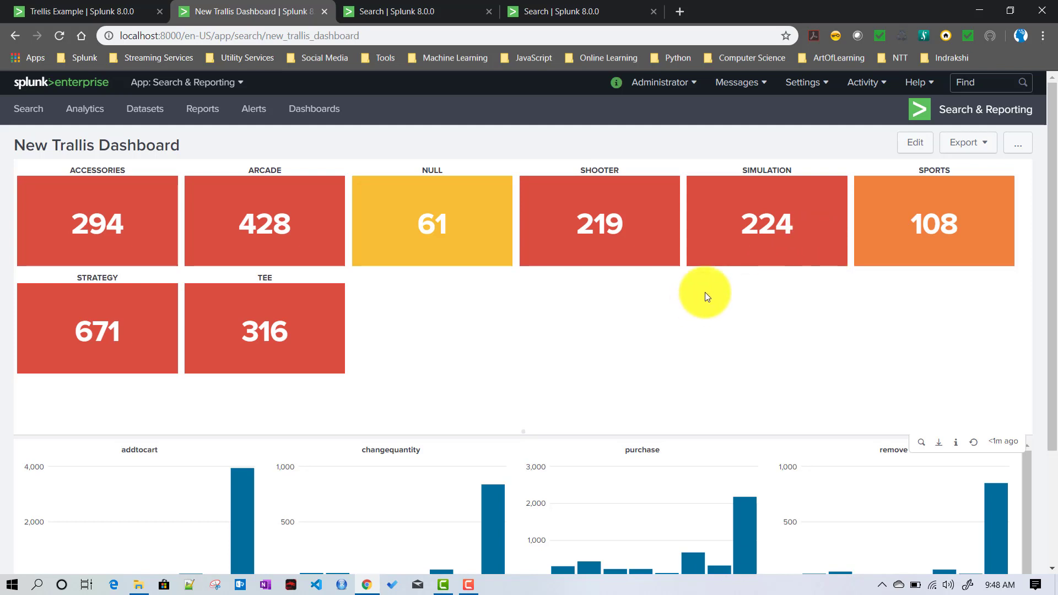
Step: Review the dashboard's column charts, the prices lookup table, and the trellis settings of the action and categoryId search
scroll(579, 372, "down", 3)
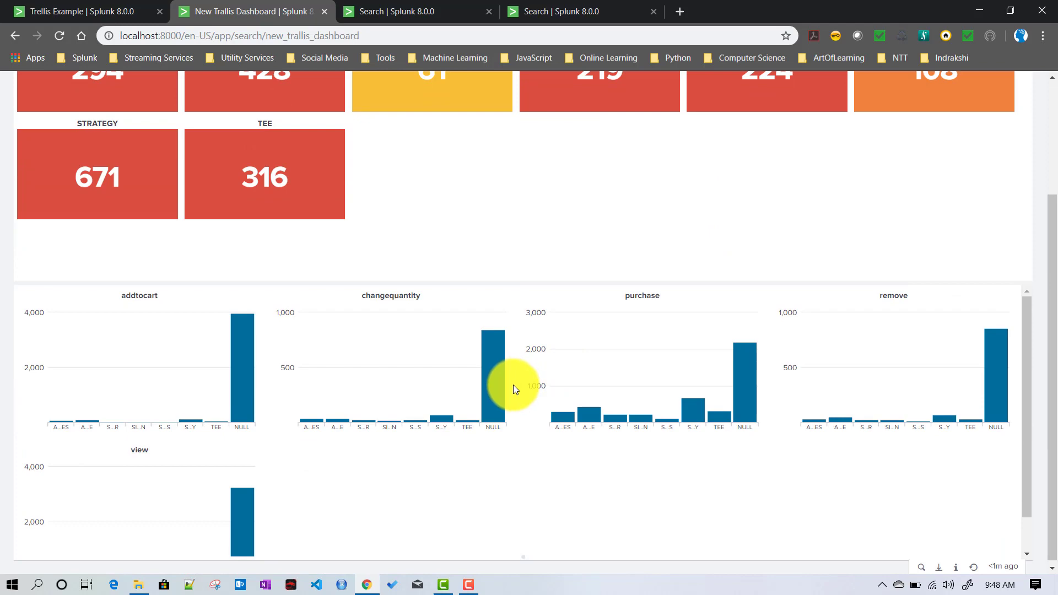
left_click(578, 11)
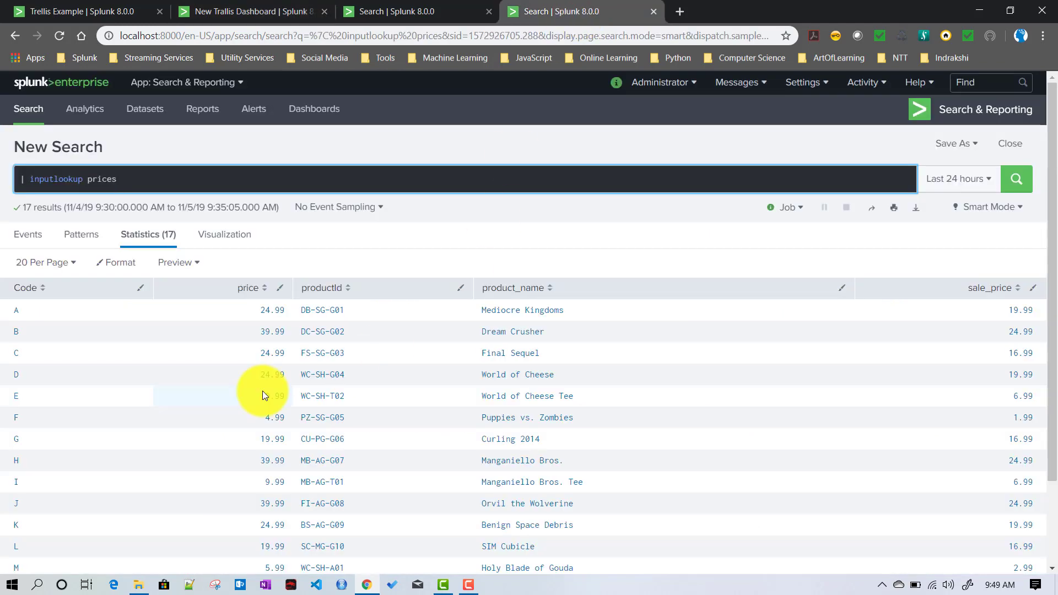
left_click(389, 5)
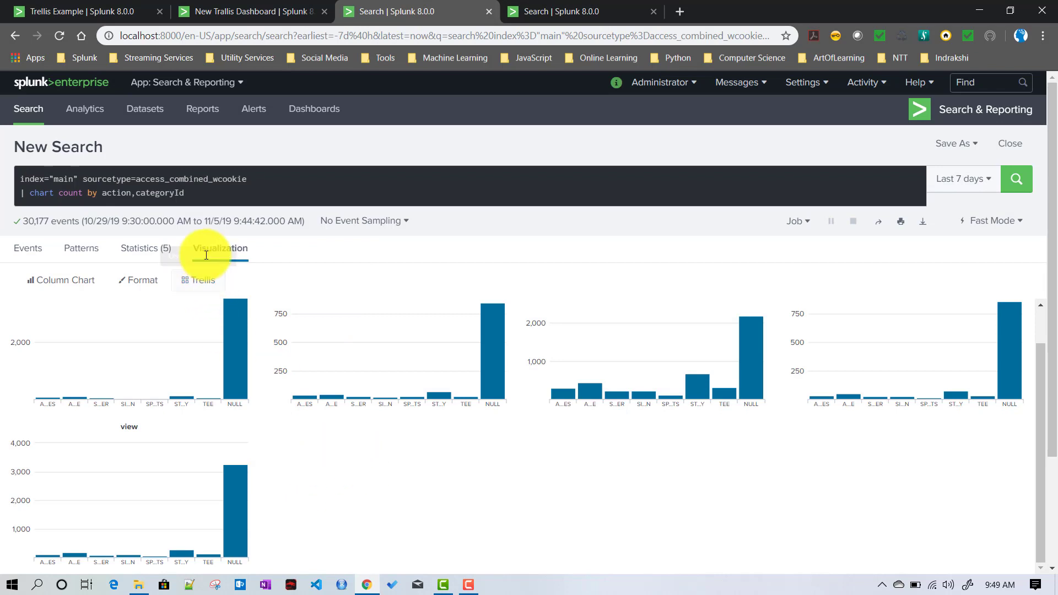
left_click(199, 280)
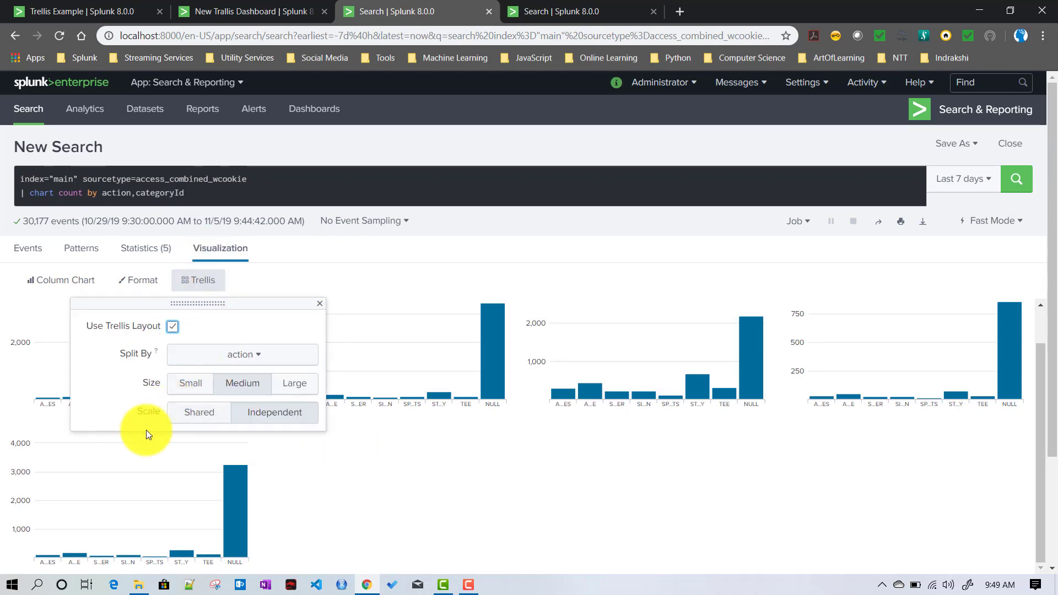
left_click(364, 471)
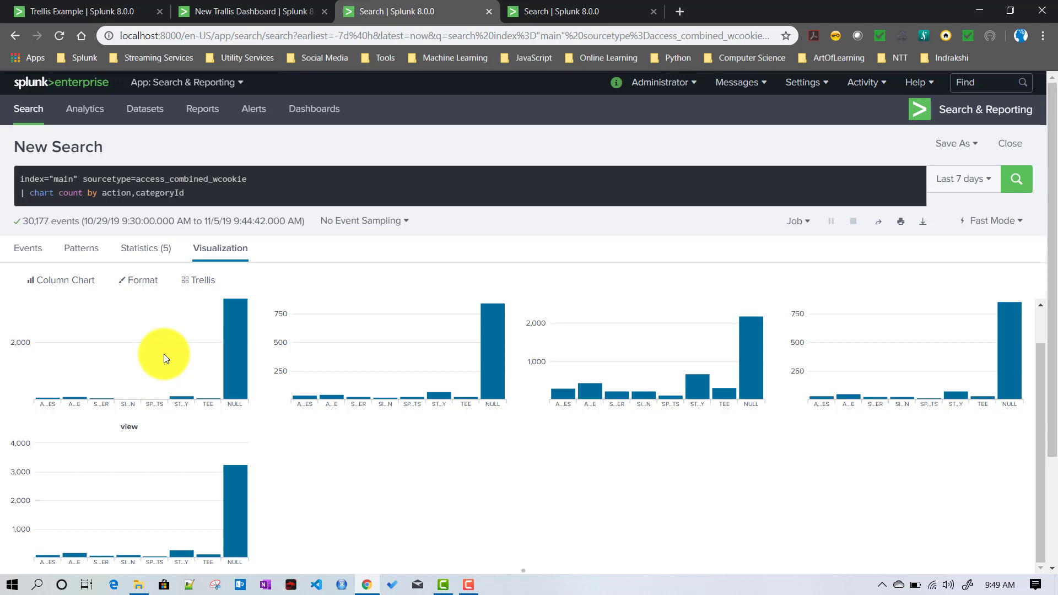
scroll(401, 441, "down", 3)
scroll(401, 441, "up", 3)
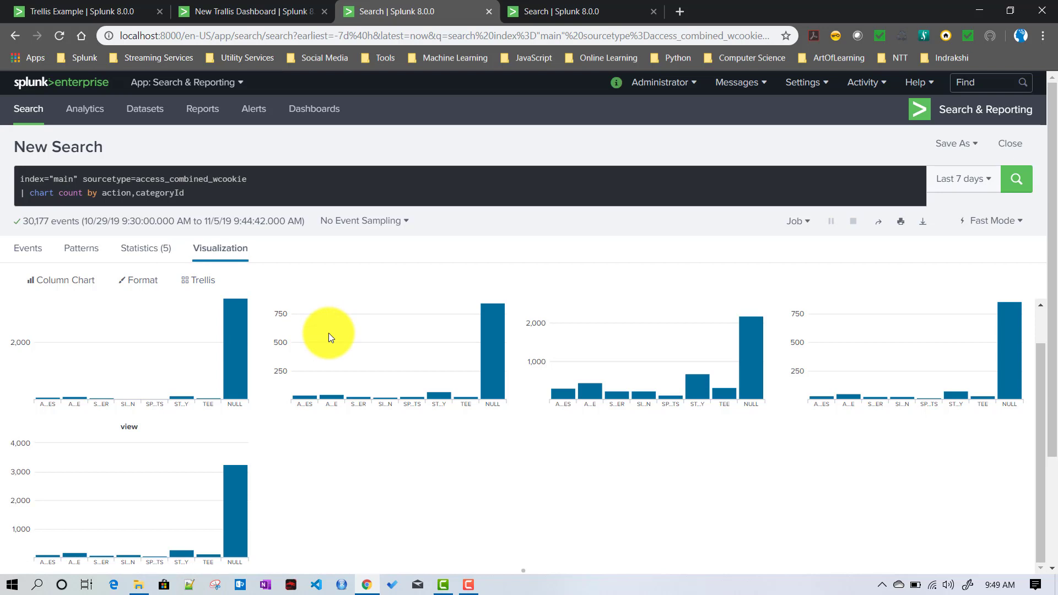
Step: Insert the line "| lookup prices productId as productId outputnew price" before the chart command in the search
left_click(262, 181)
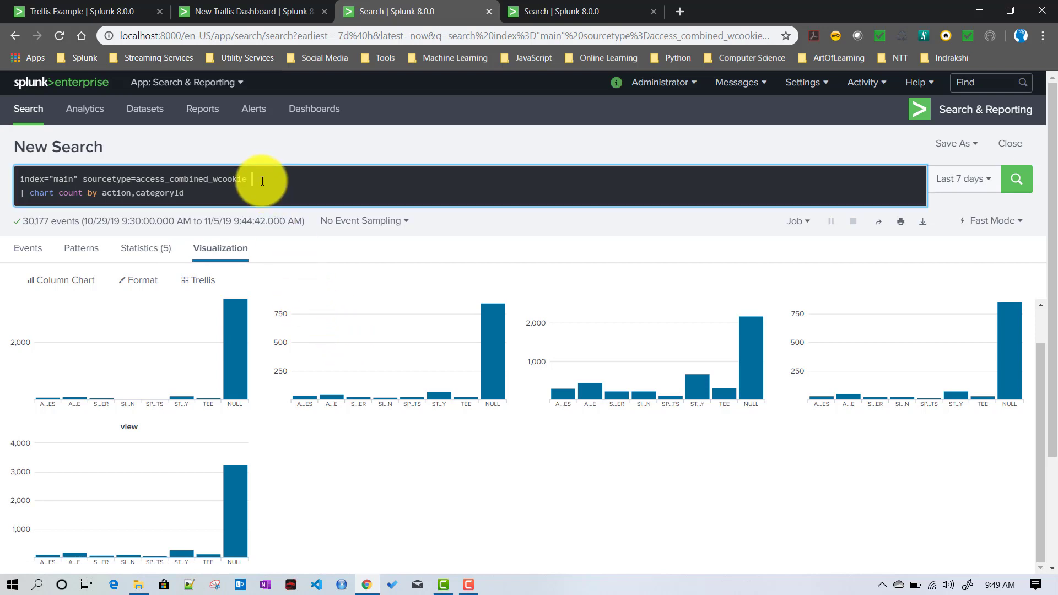
key("shift+Return")
type("|")
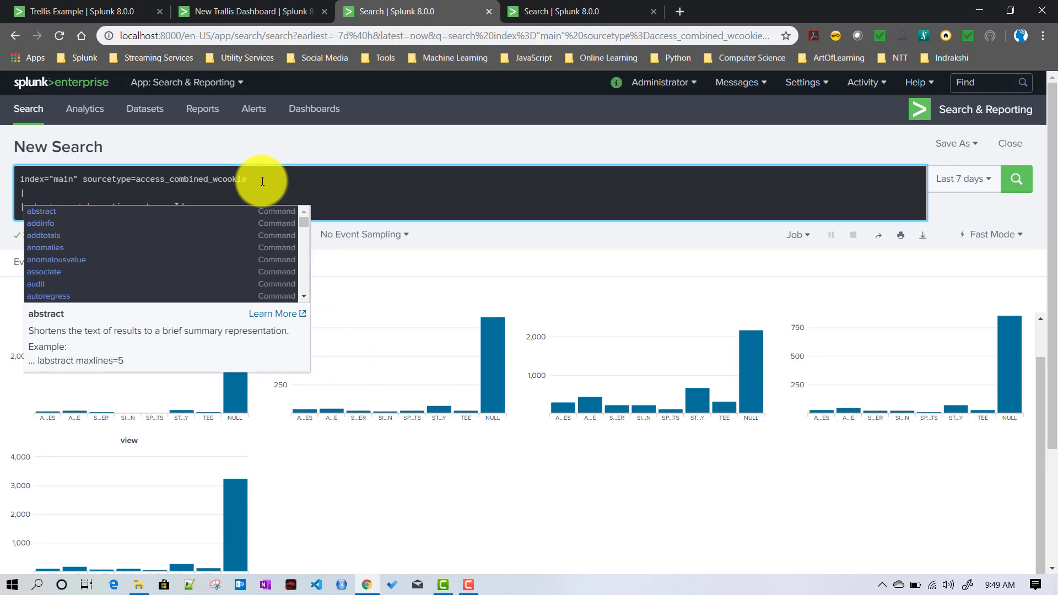
type(" lookup")
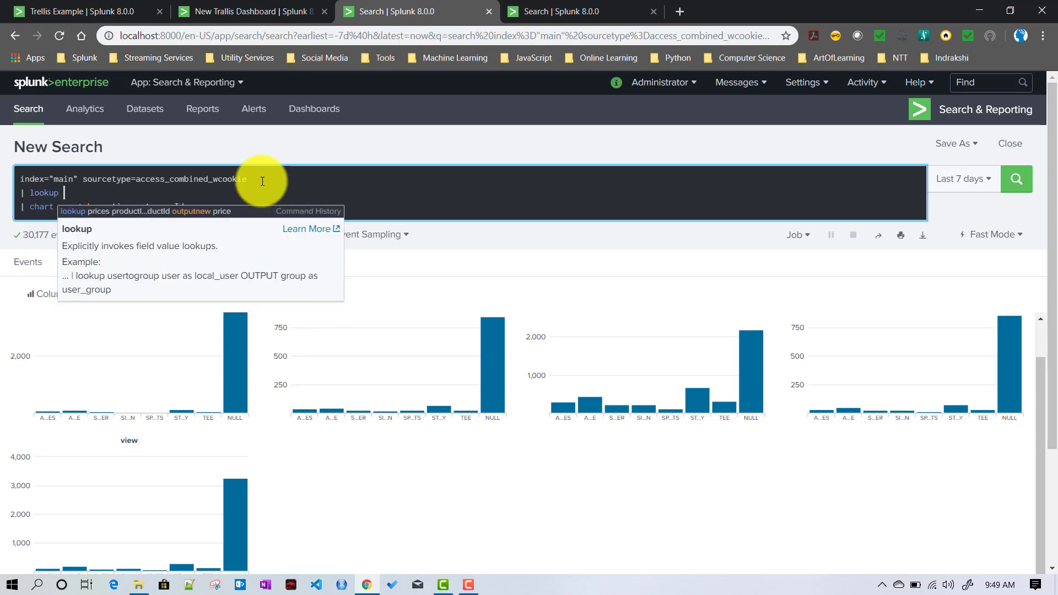
key("Down")
key("Return")
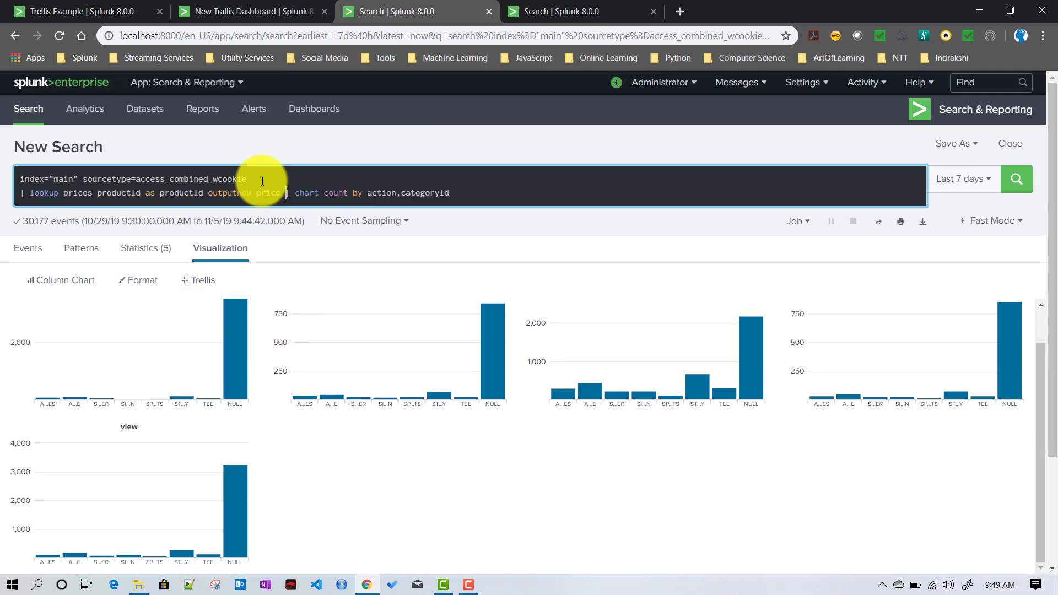
key("shift+Return")
Step: Check the lookup's field names against the prices table and change the lookup's output field to sale_price
double_click(128, 194)
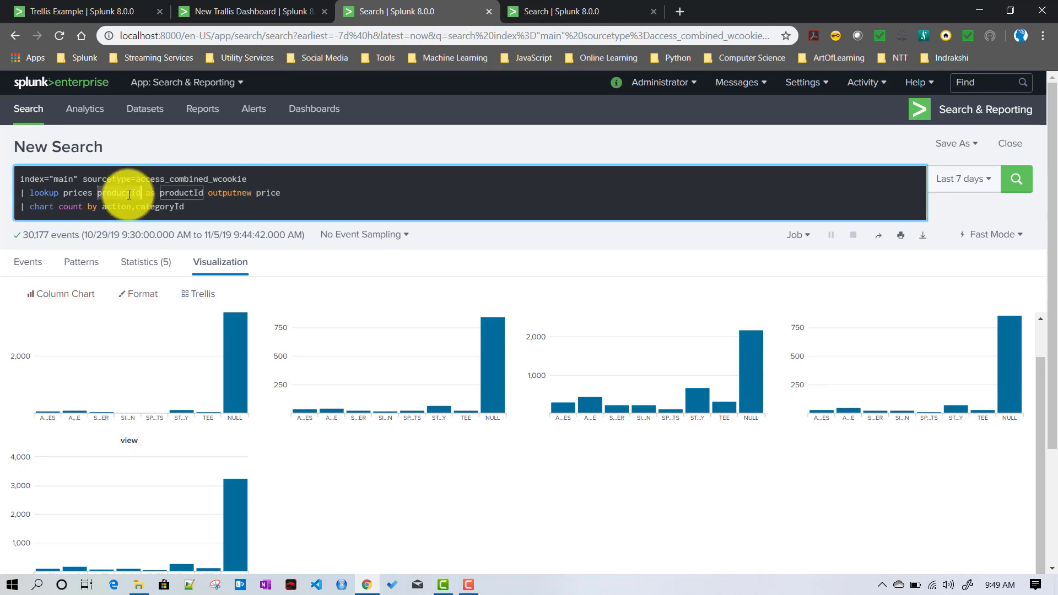
left_click(543, 13)
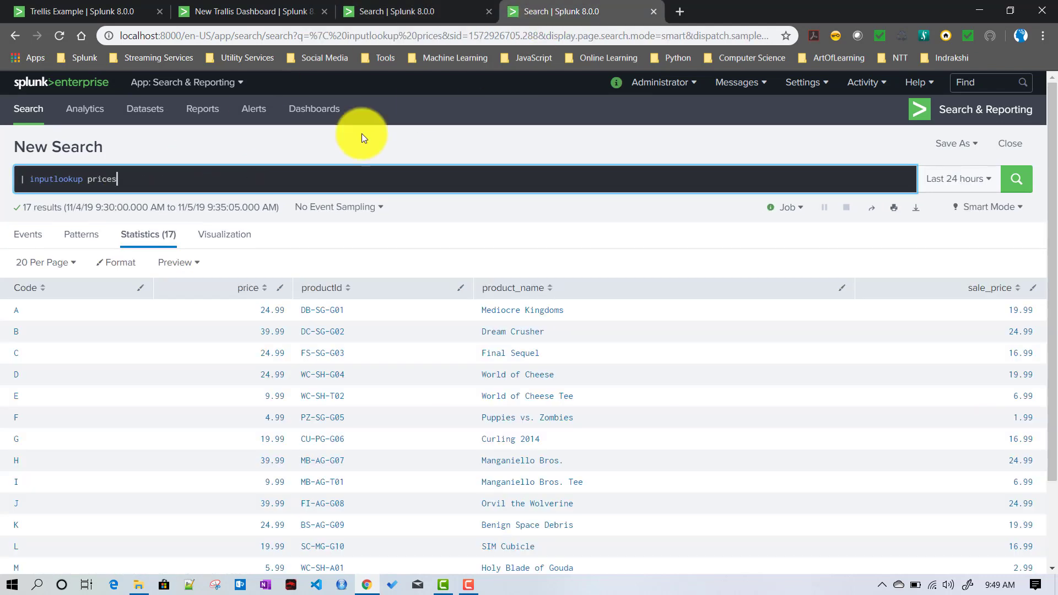
left_click(385, 12)
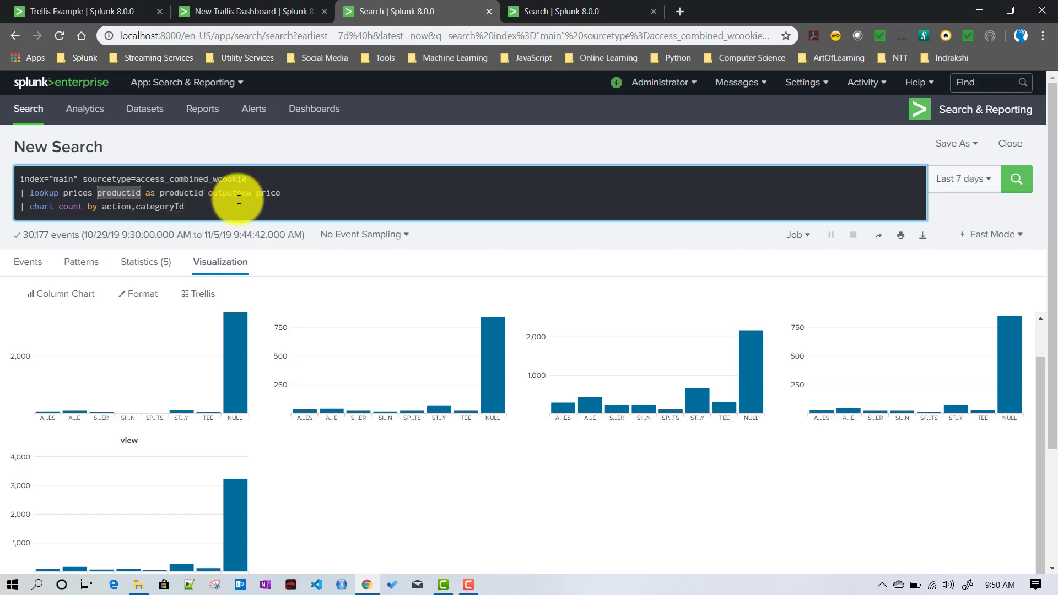
double_click(267, 193)
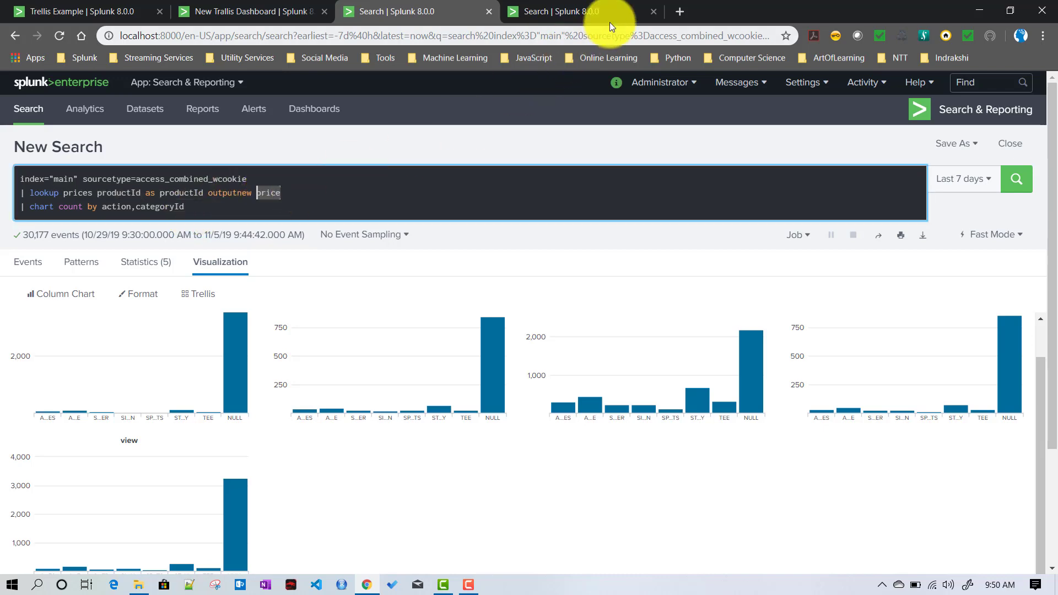
left_click(606, 13)
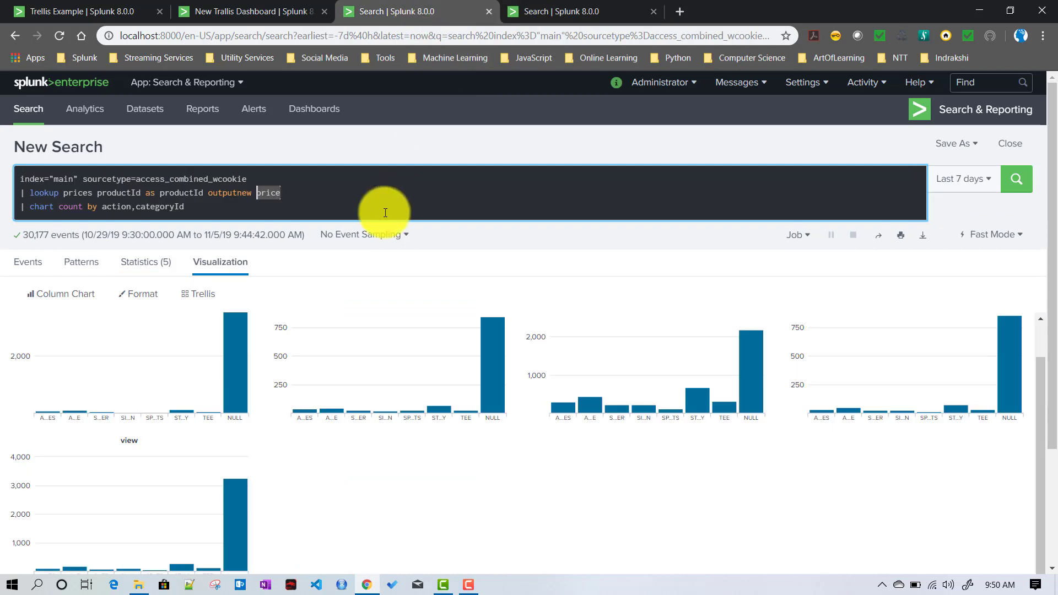
left_click(421, 9)
type("sale_price")
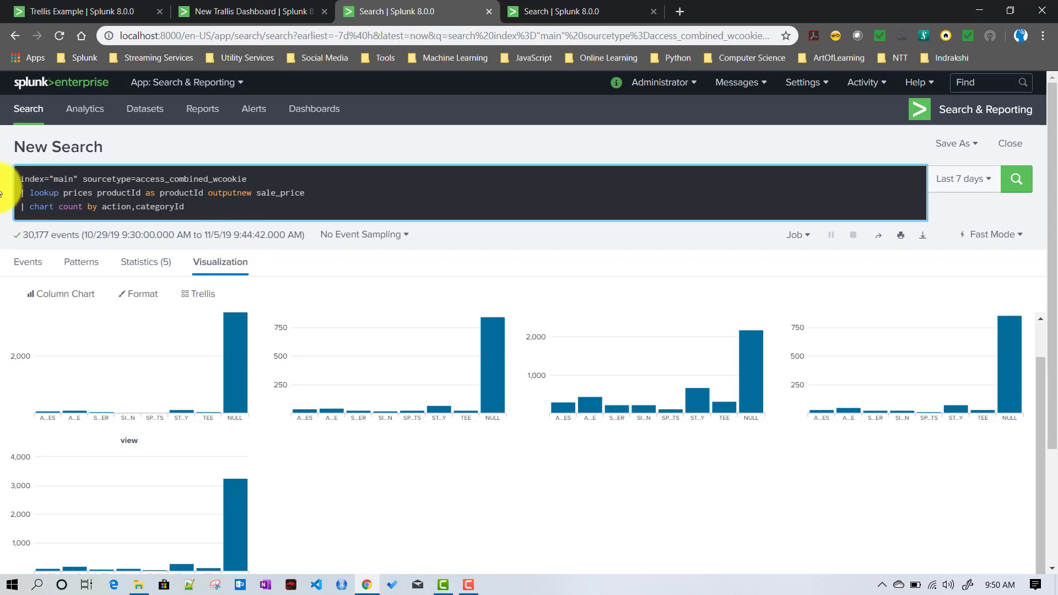
Step: Replace the chart command with stats in the search's last line and run it to list the results as statistics
left_click(43, 214)
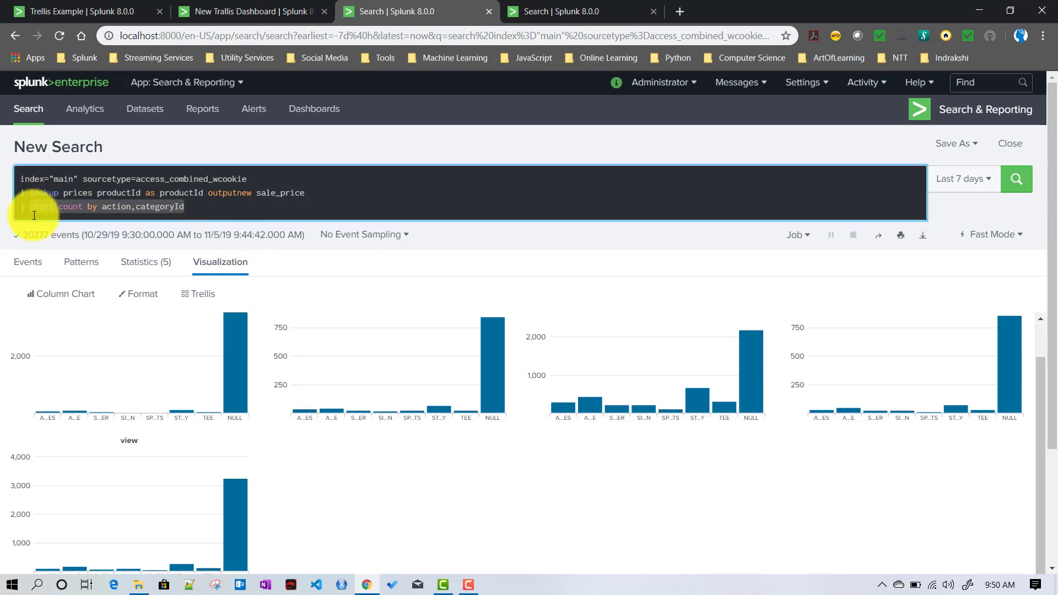
double_click(43, 207)
type("st")
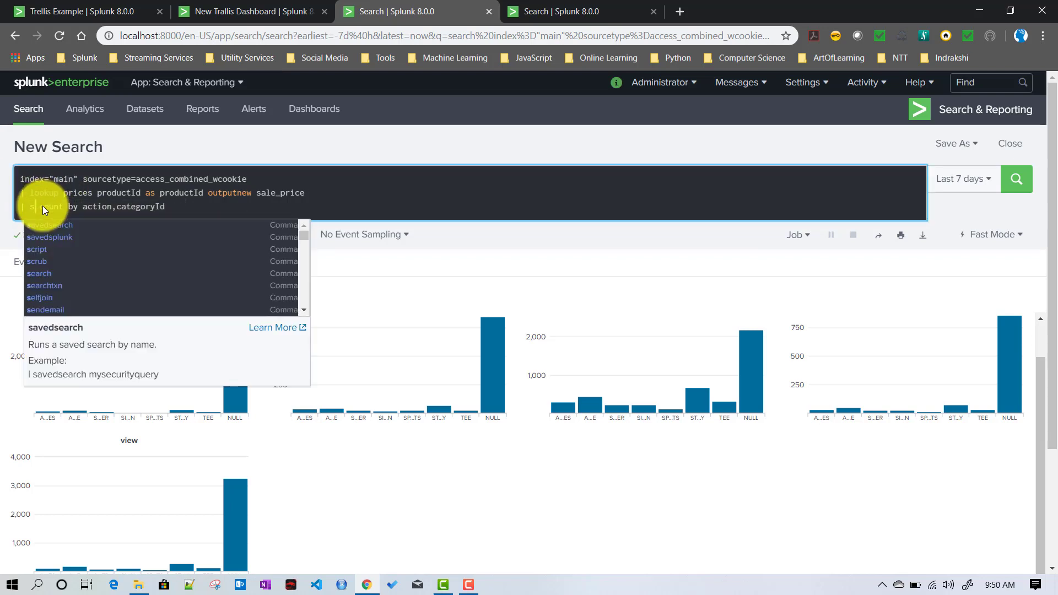
type("ats")
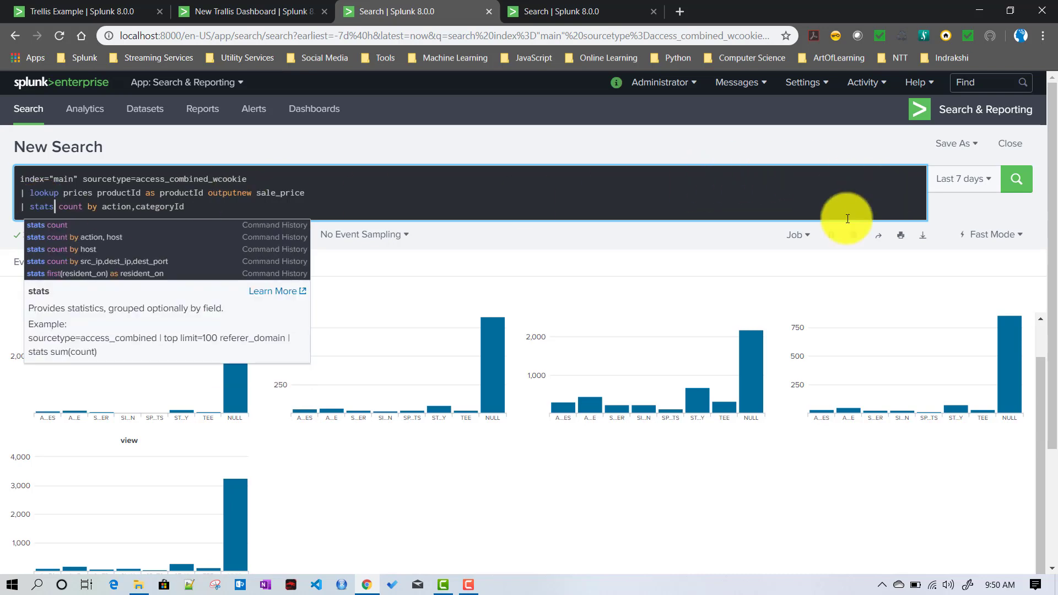
left_click(473, 180)
left_click(149, 260)
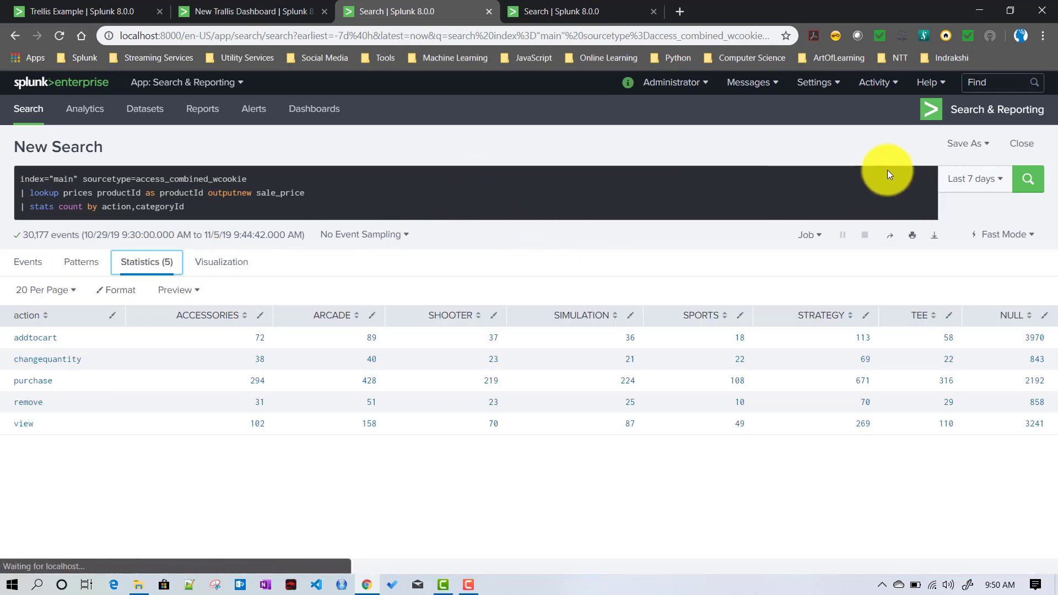
left_click(1028, 178)
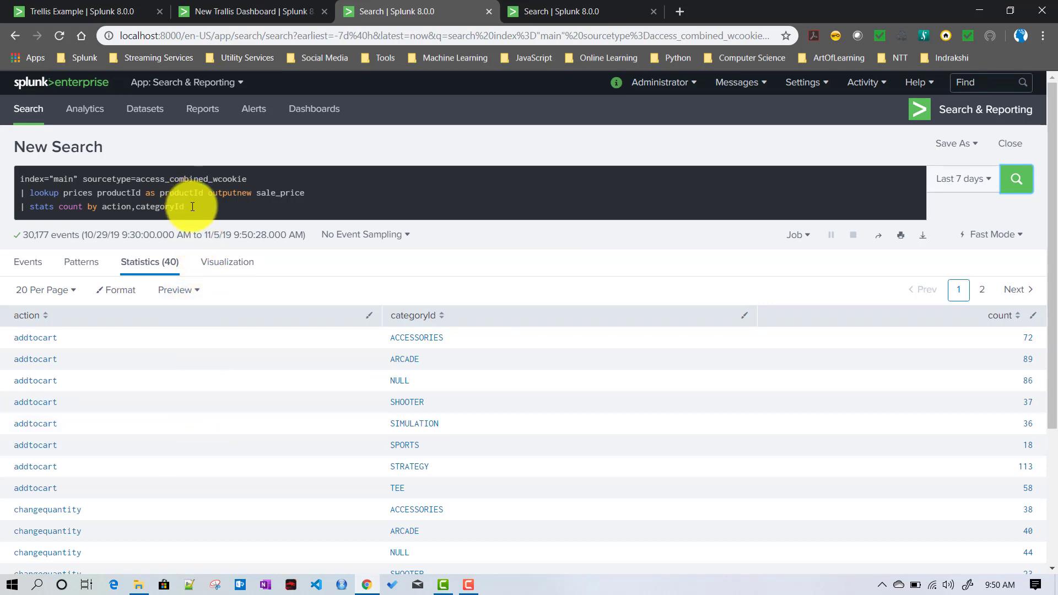
Step: Add ",avg(sale_price) as sale_price_avg" after count in the stats command and run the search
left_click(79, 207)
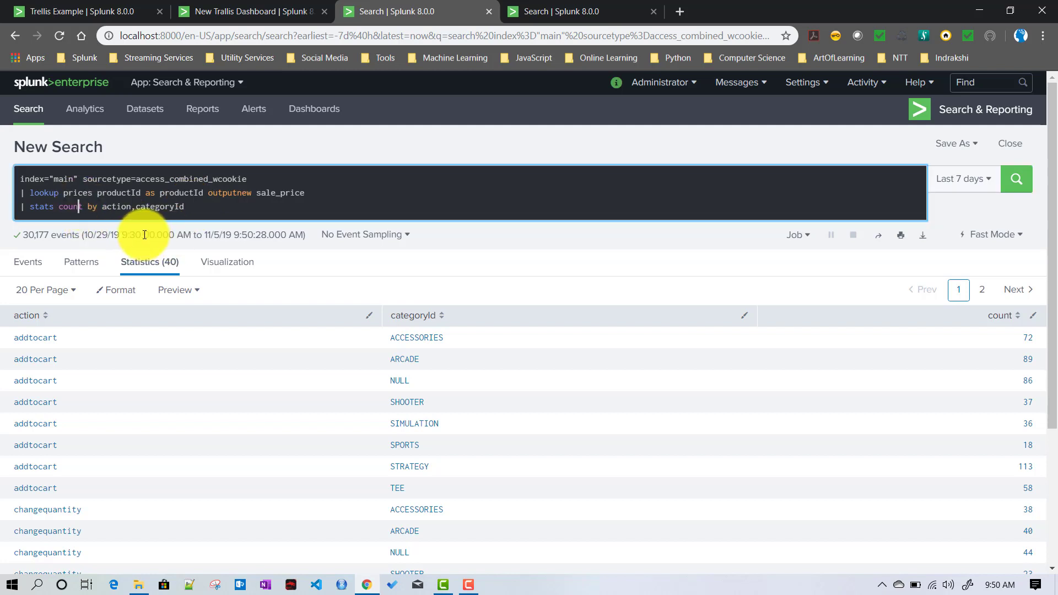
type(",av")
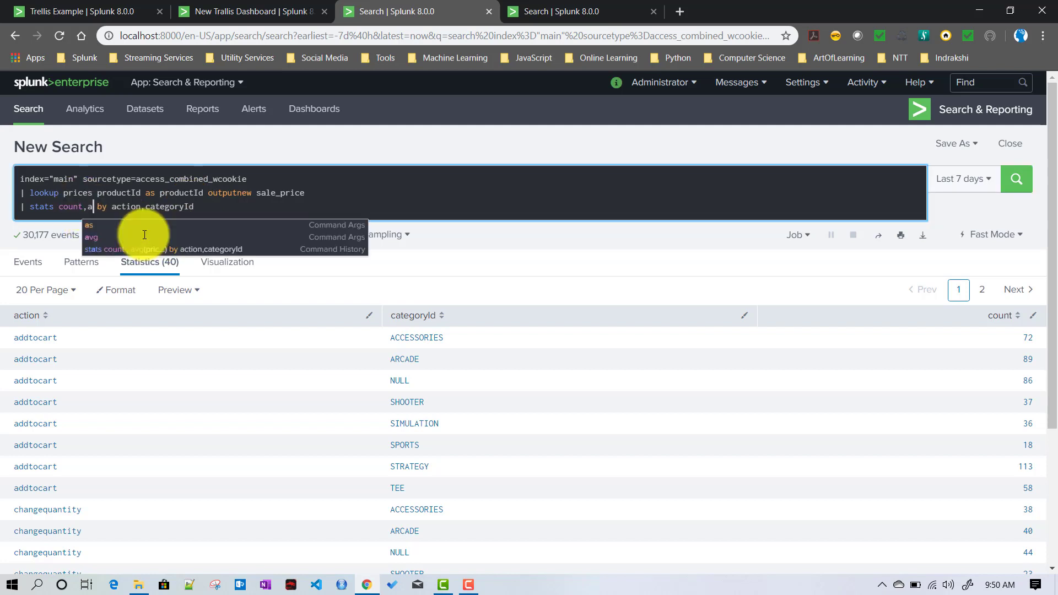
type("g(s")
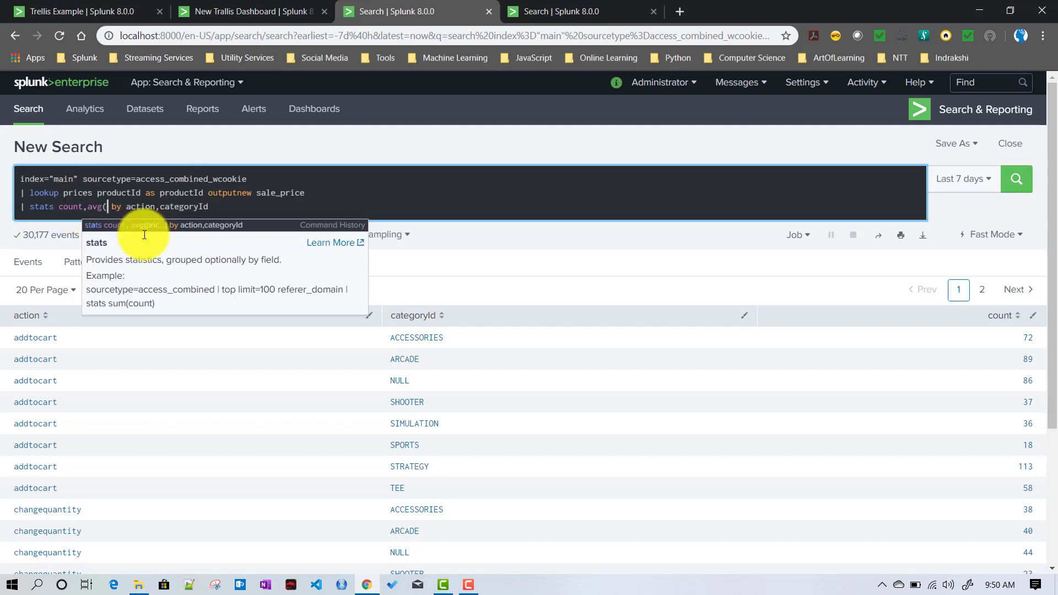
type("ale_pro")
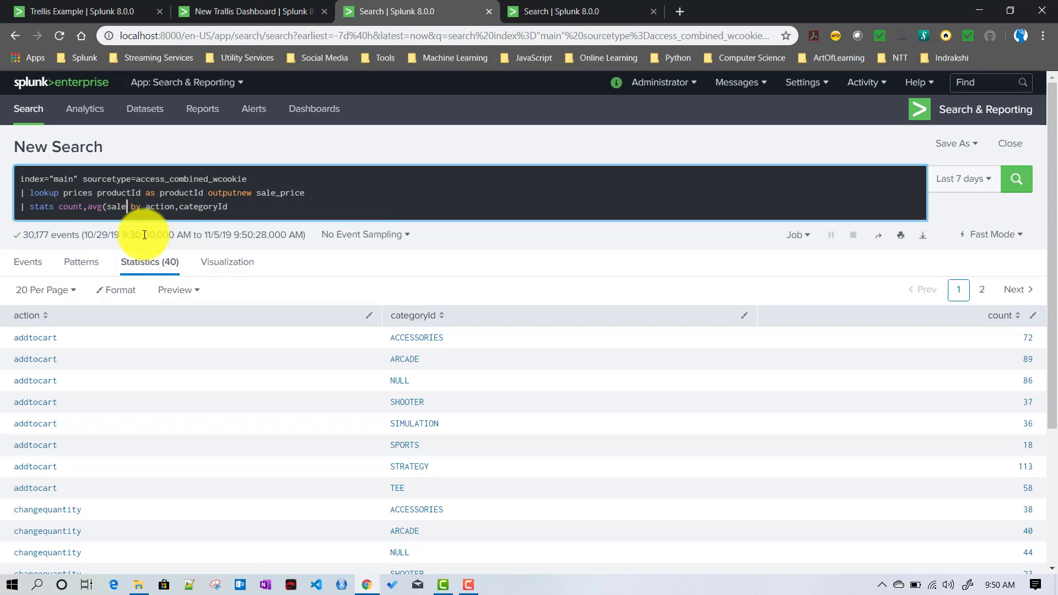
type("ice")
type(") as sale")
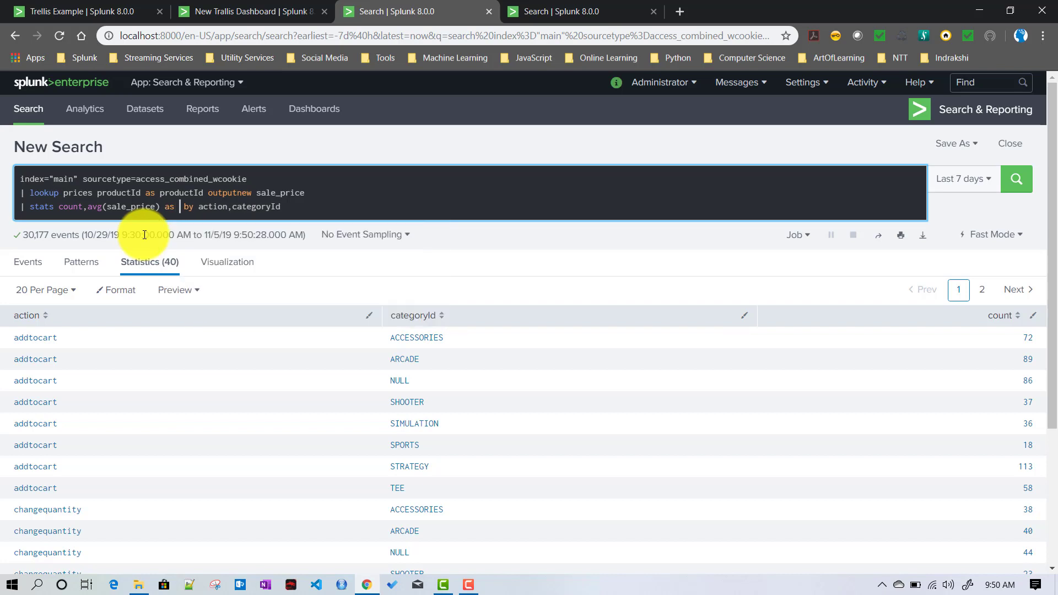
type("_")
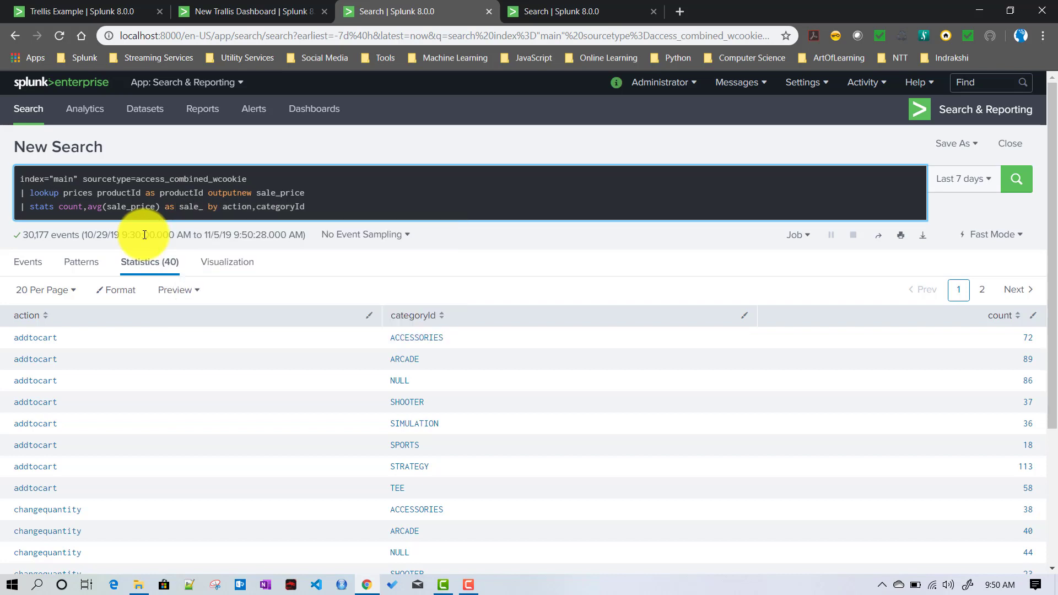
type("price_avg")
key("Return")
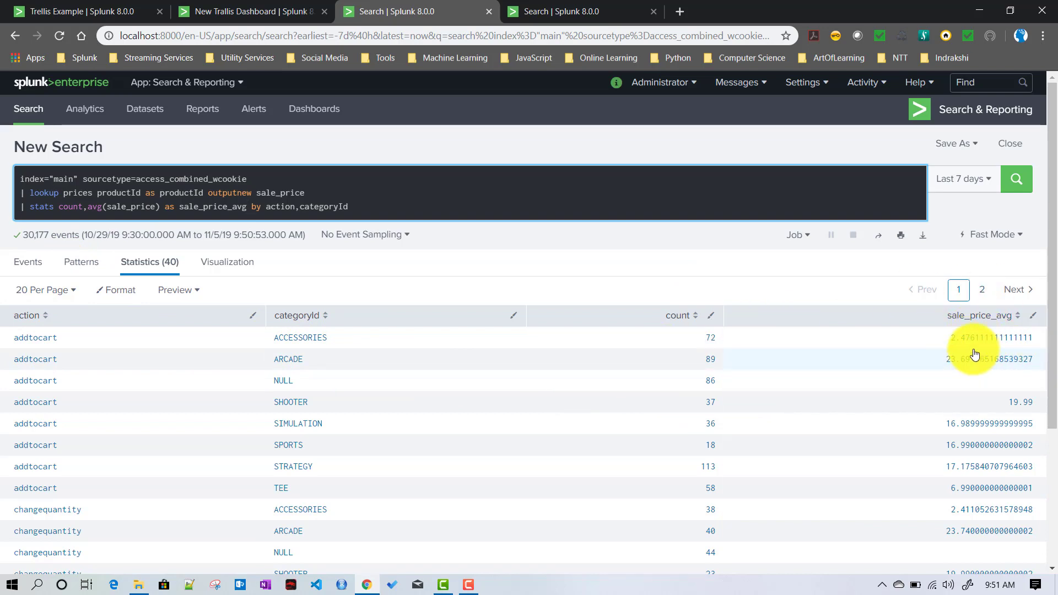
Step: Visualize the results as a bar chart and split its trellis layout by Aggregations
left_click(213, 274)
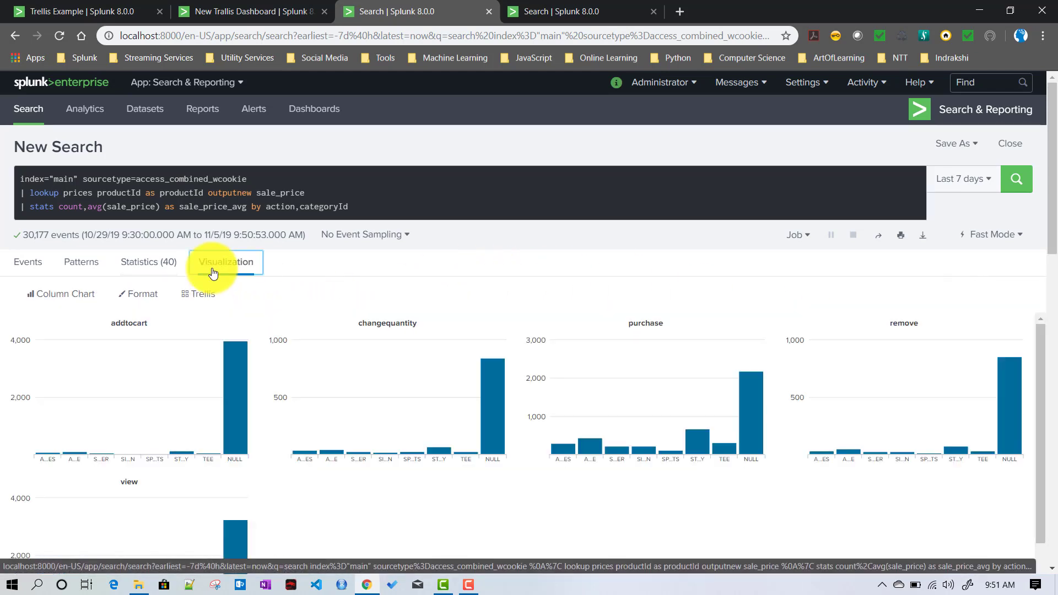
left_click(56, 304)
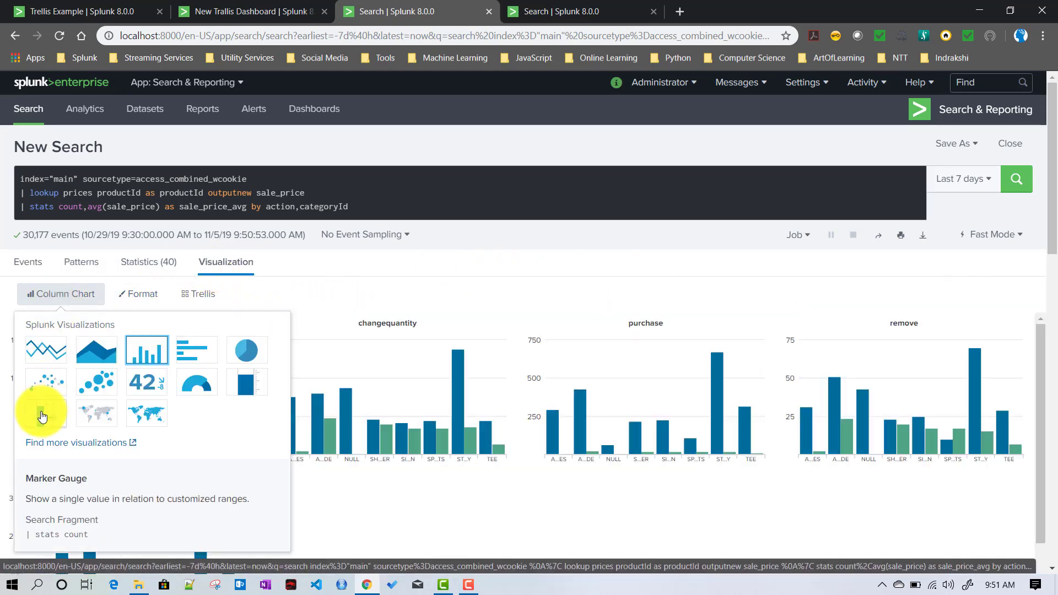
left_click(193, 358)
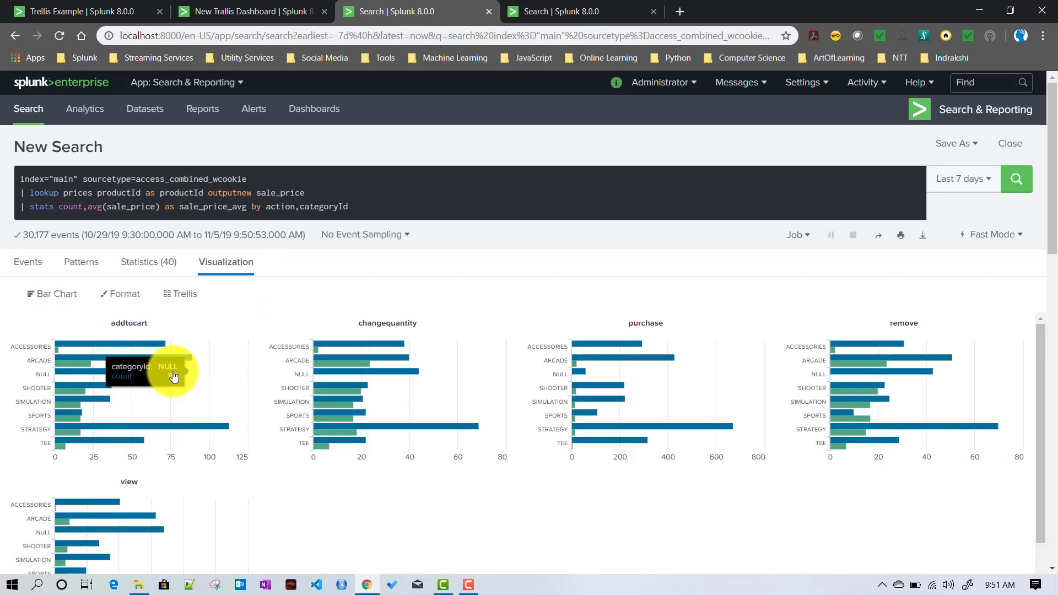
left_click(182, 294)
left_click(220, 377)
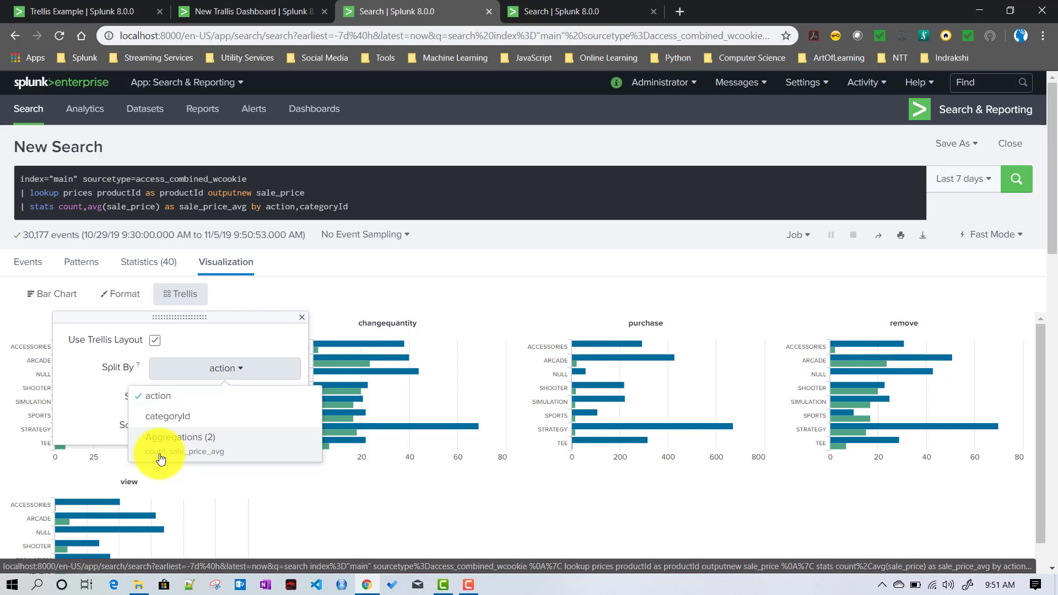
left_click(160, 456)
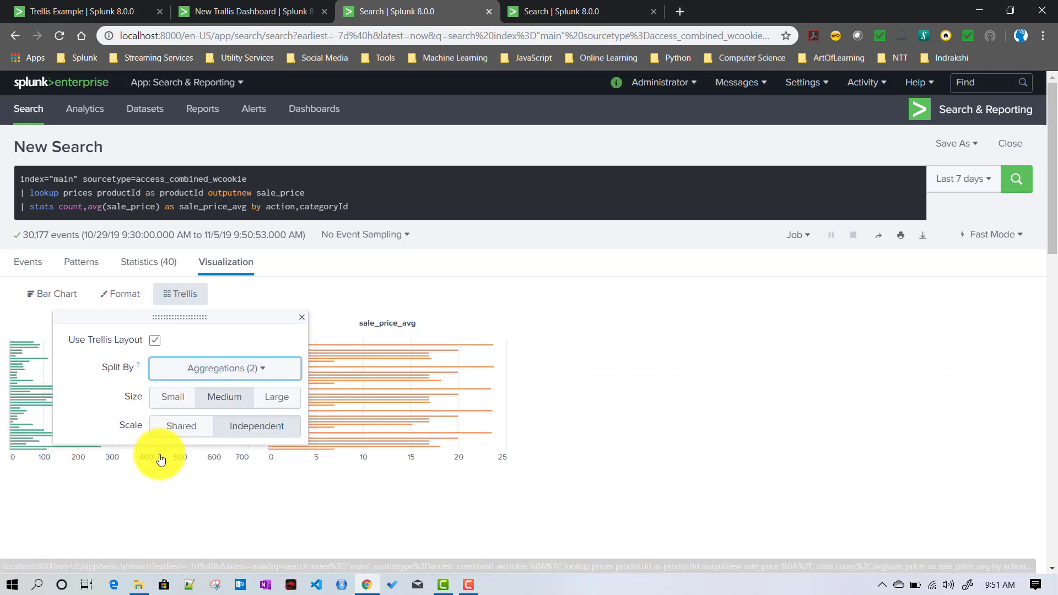
left_click(497, 279)
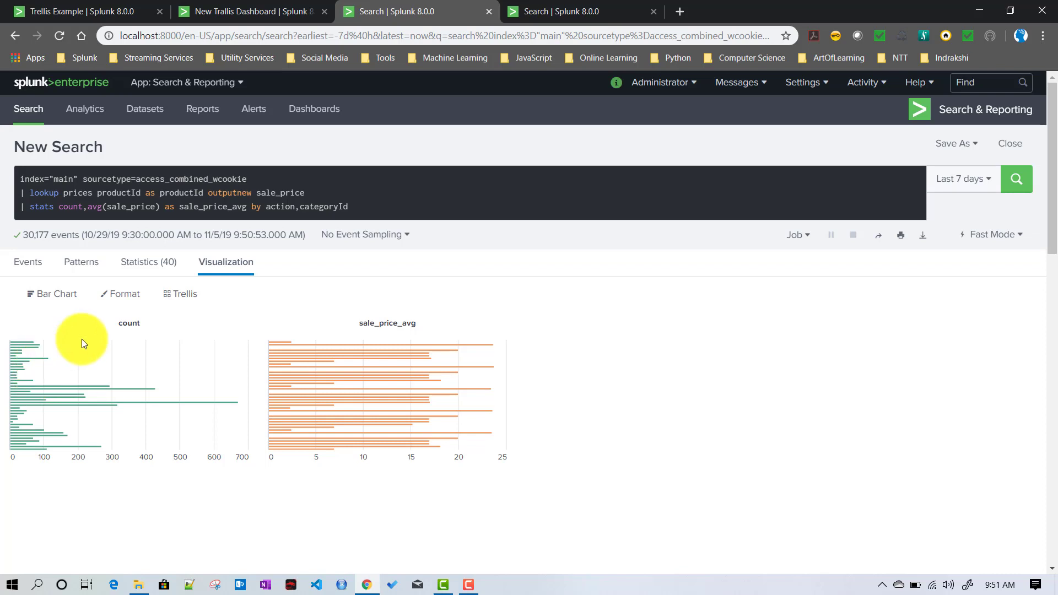
Step: Compare the count and sale_price_avg trellis charts with the matching functions in the stats command
left_click_drag(110, 323, 138, 331)
left_click_drag(353, 322, 426, 320)
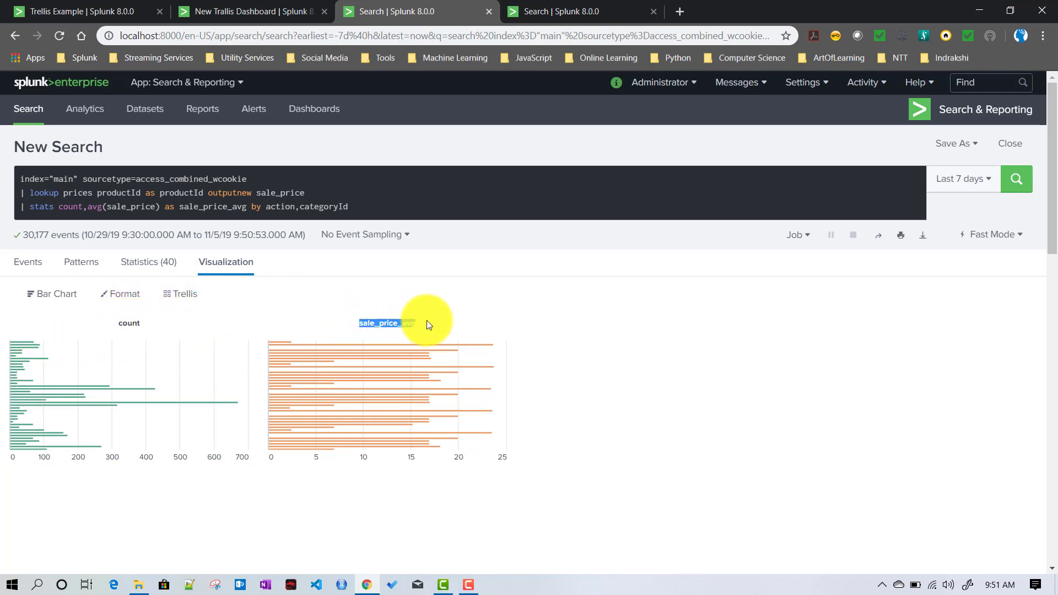
left_click(432, 322)
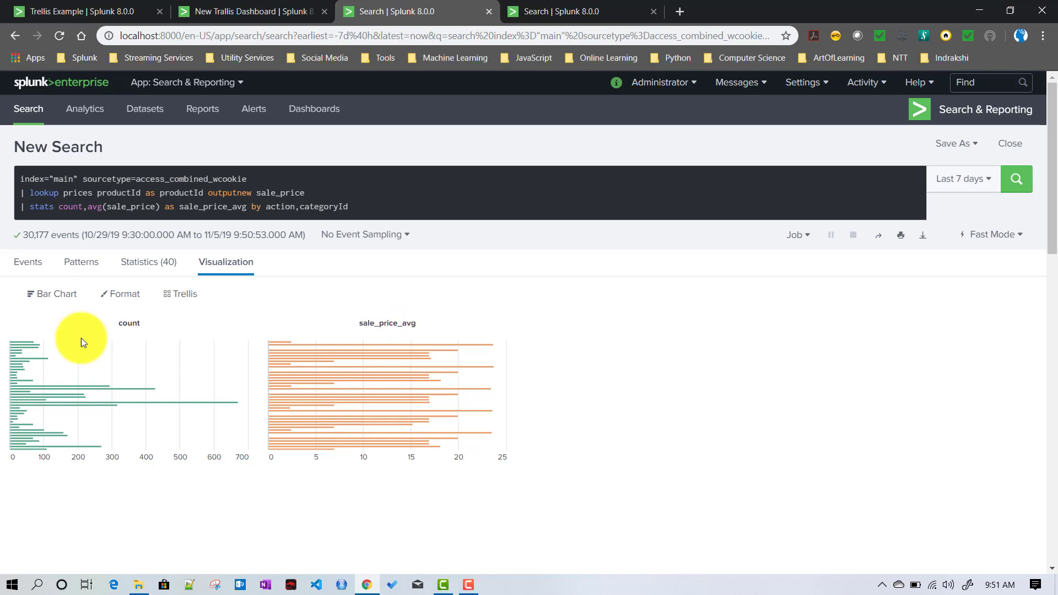
left_click(69, 210)
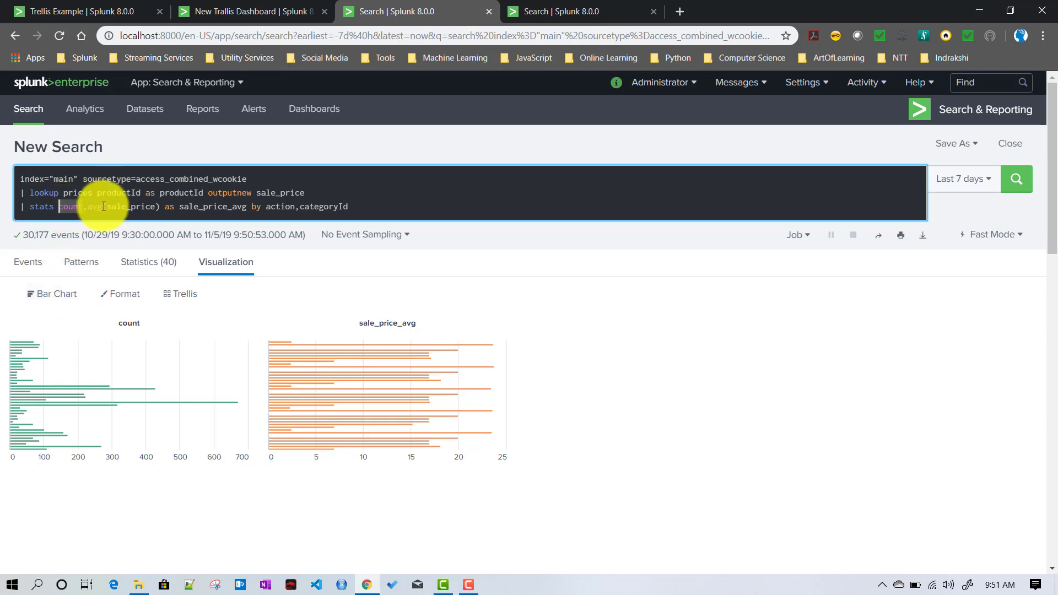
left_click_drag(88, 209, 154, 210)
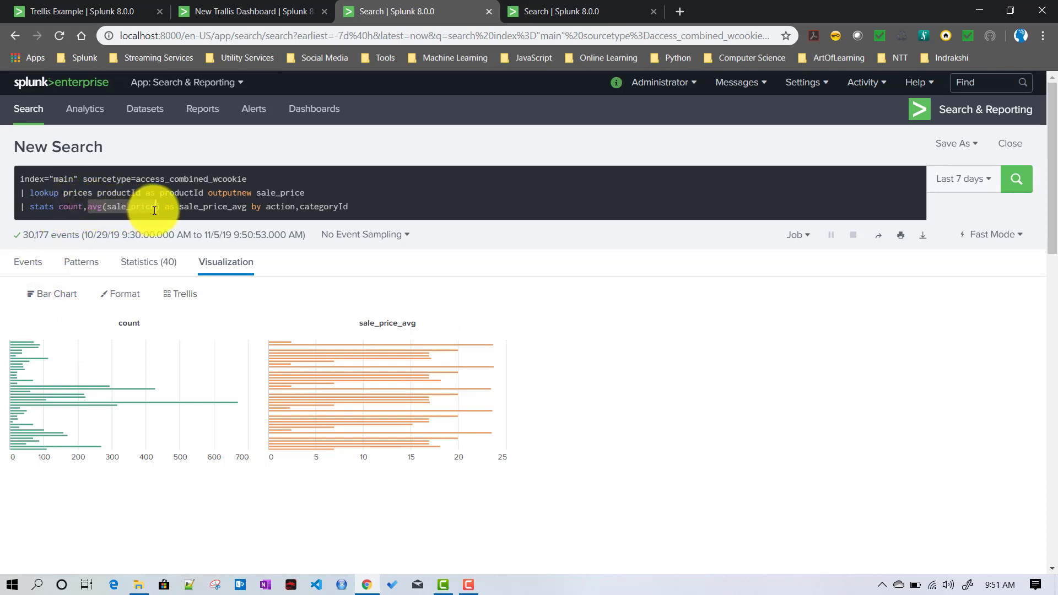
left_click(154, 209)
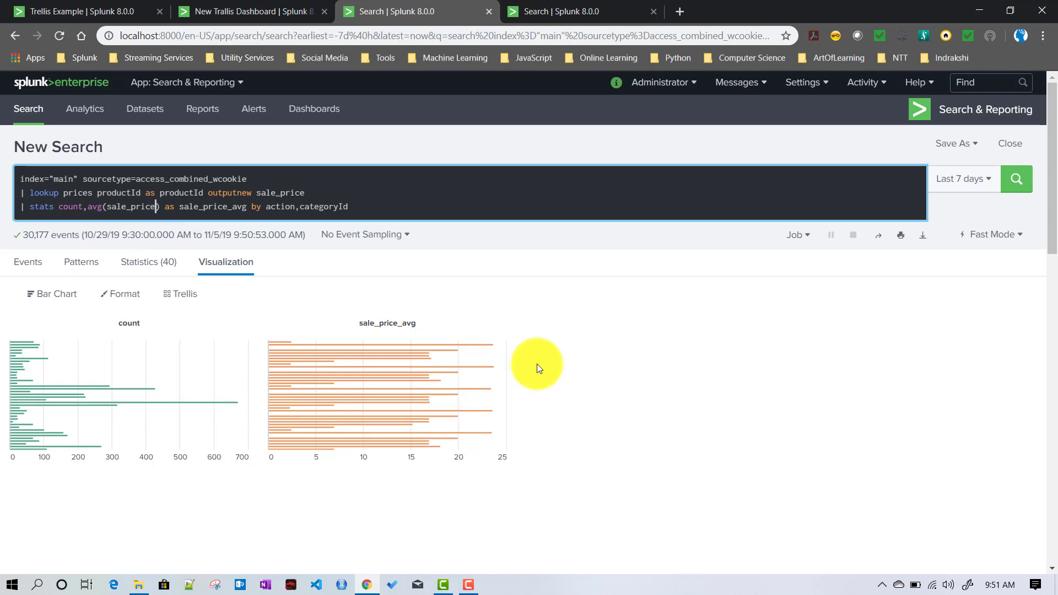
mouse_move(354, 393)
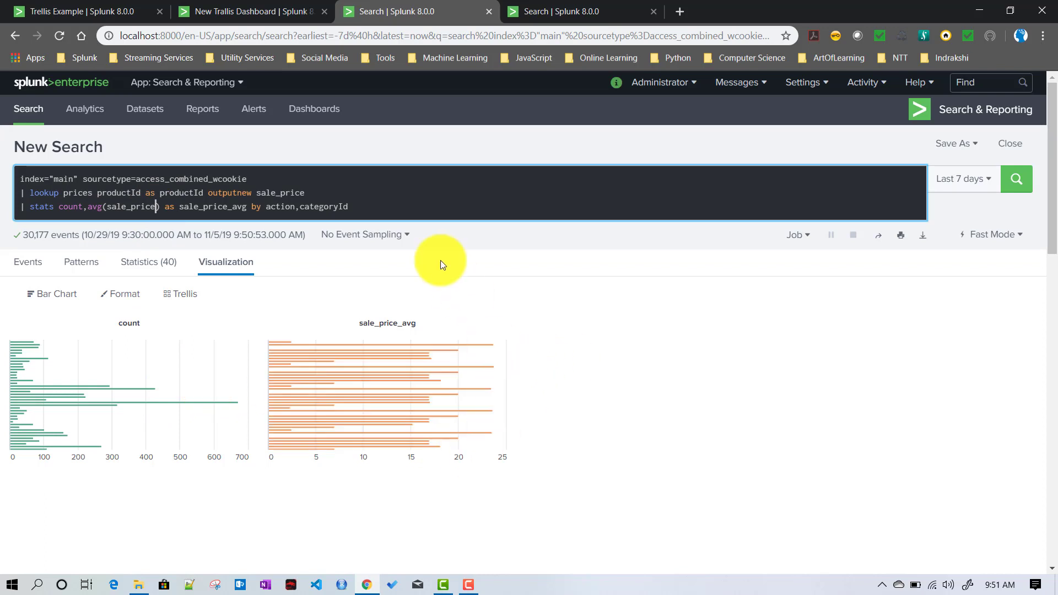
left_click(385, 206)
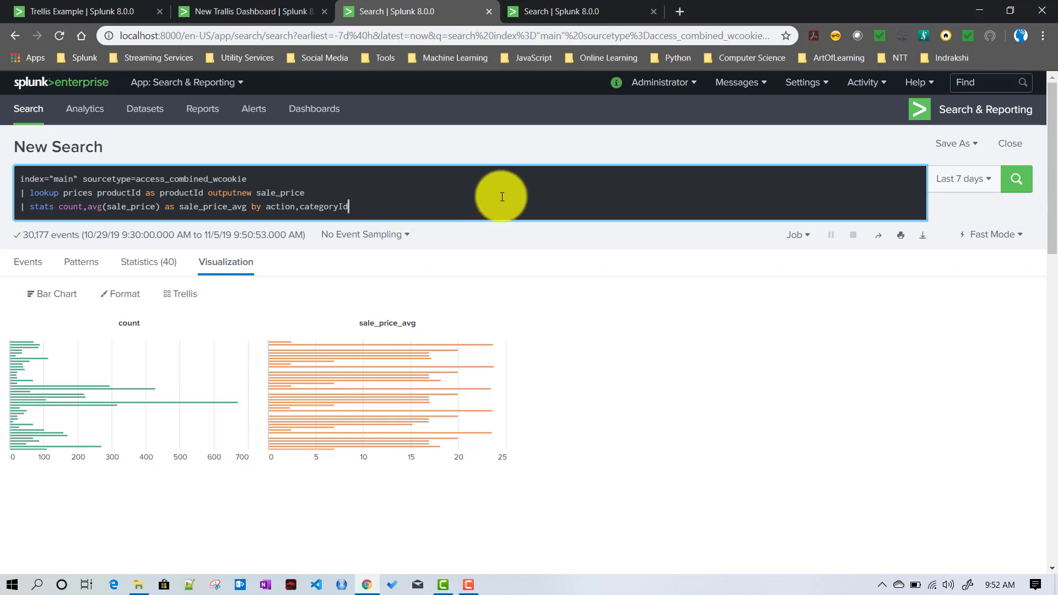
Step: Save the bar chart search as a panel in the existing New Trallis Dashboard
left_click(964, 144)
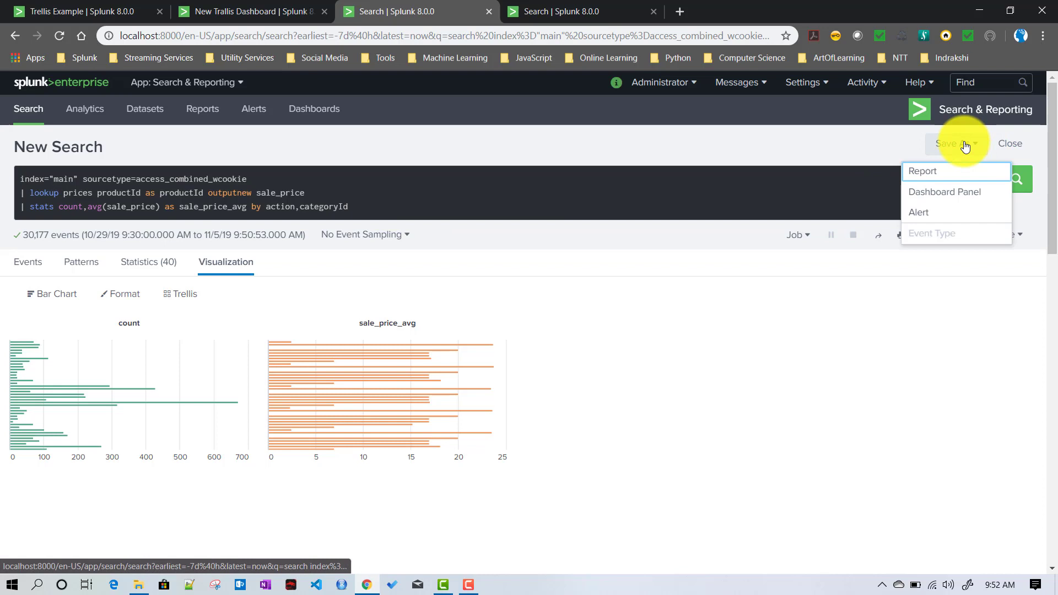
left_click(944, 193)
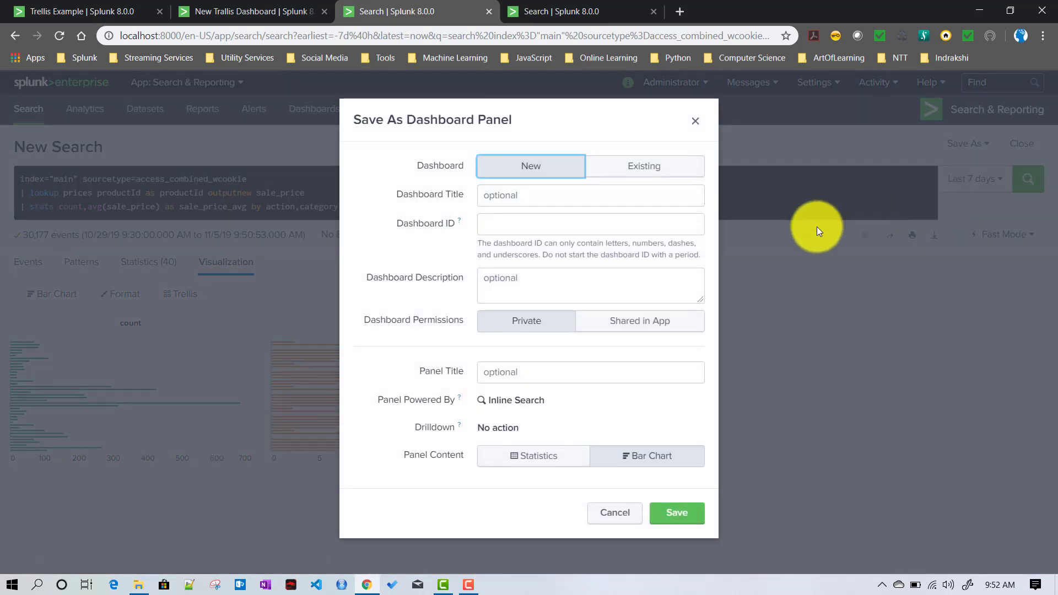
left_click(644, 166)
left_click(603, 200)
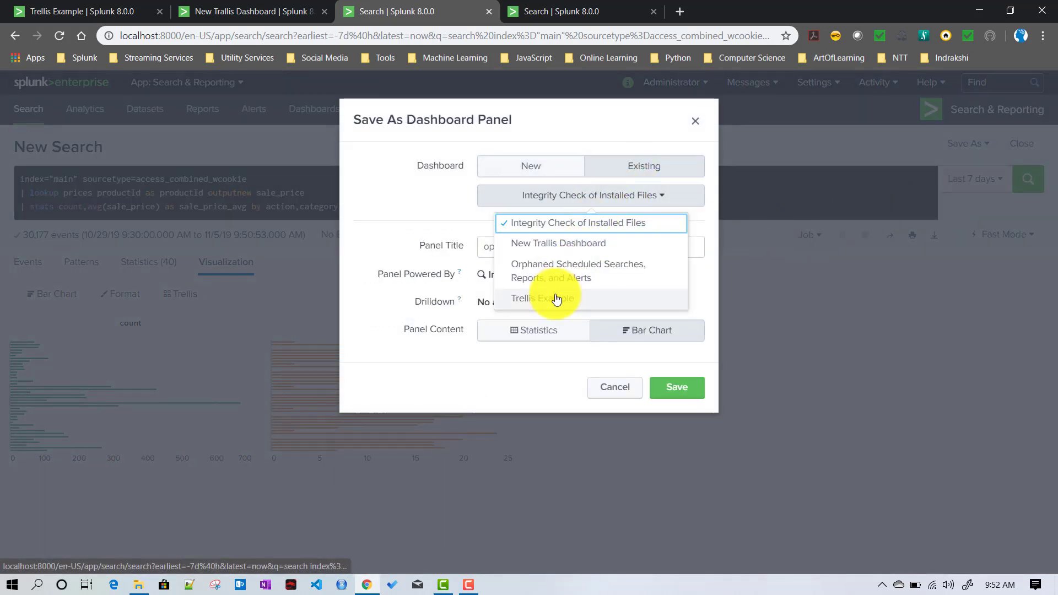
left_click(557, 298)
left_click(625, 207)
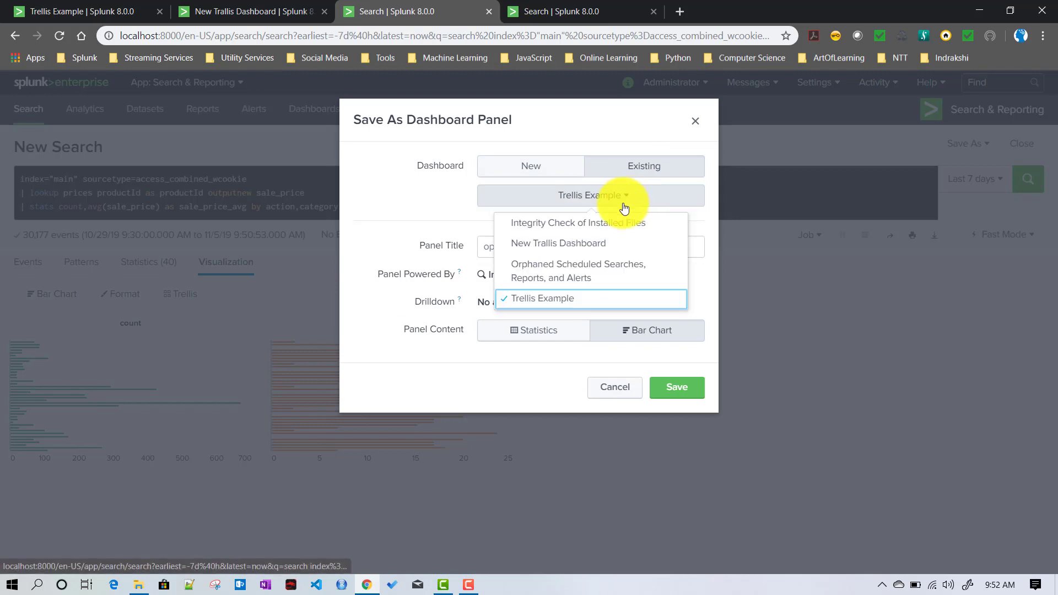
left_click(566, 246)
left_click(681, 390)
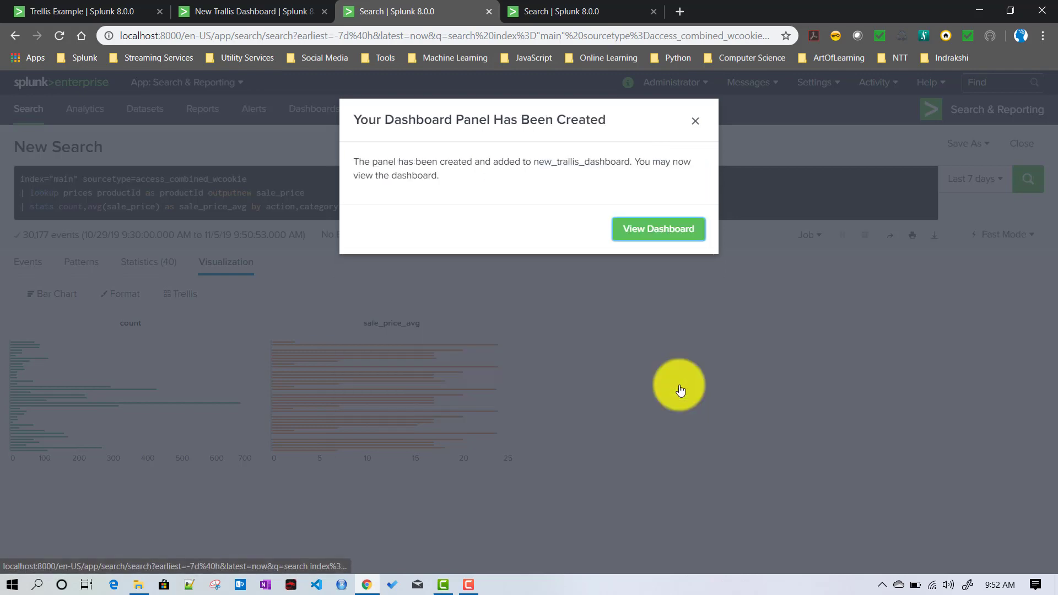
Step: Reload New Trallis Dashboard and examine the added count and sale_price_avg panel beneath the column charts
left_click(551, 11)
left_click(252, 10)
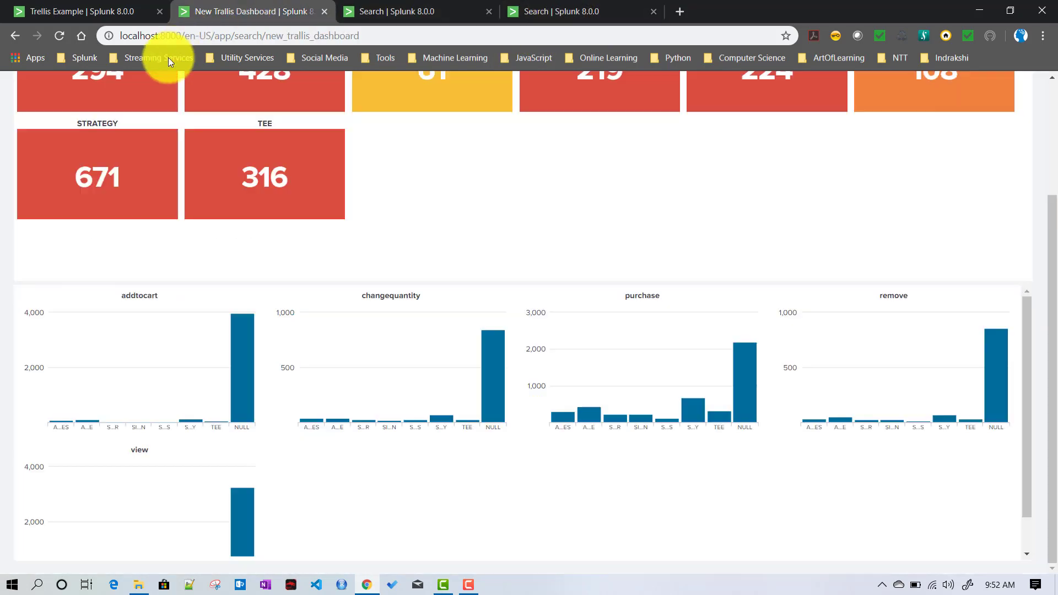
left_click(62, 35)
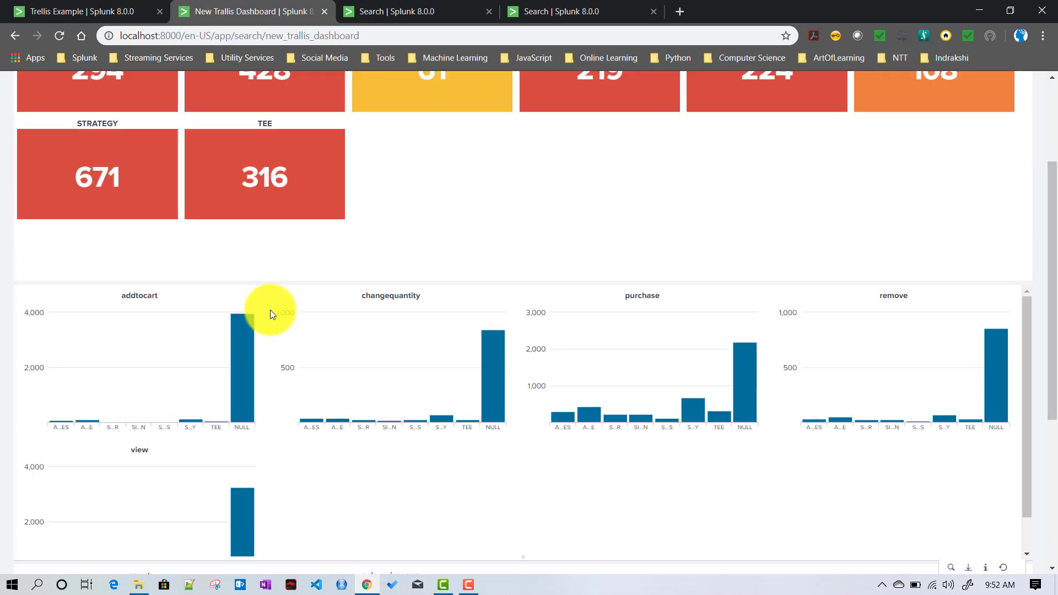
scroll(270, 314, "down", 2)
scroll(432, 385, "down", 5)
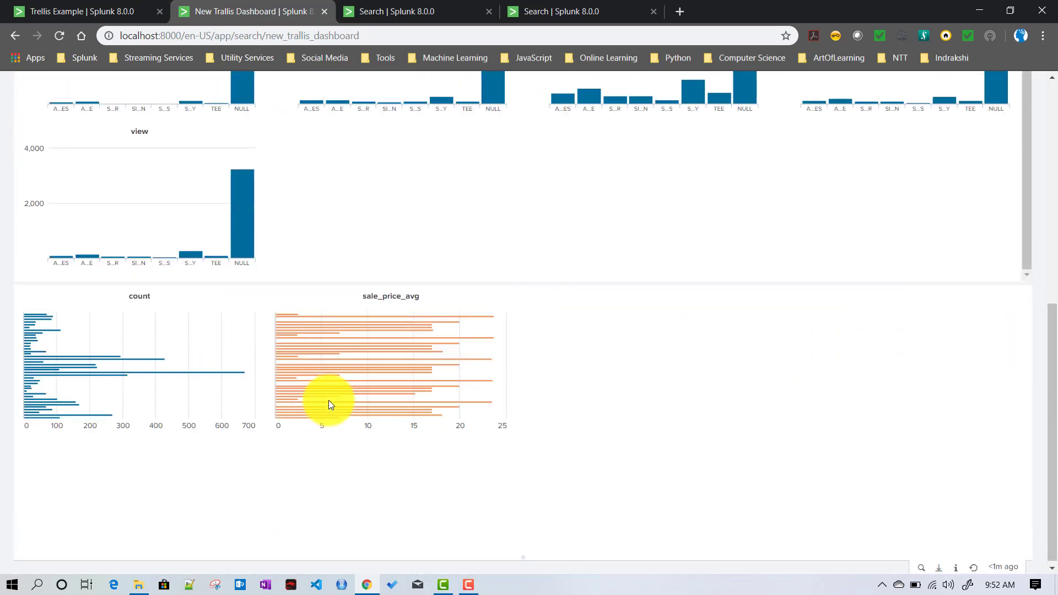
mouse_move(338, 389)
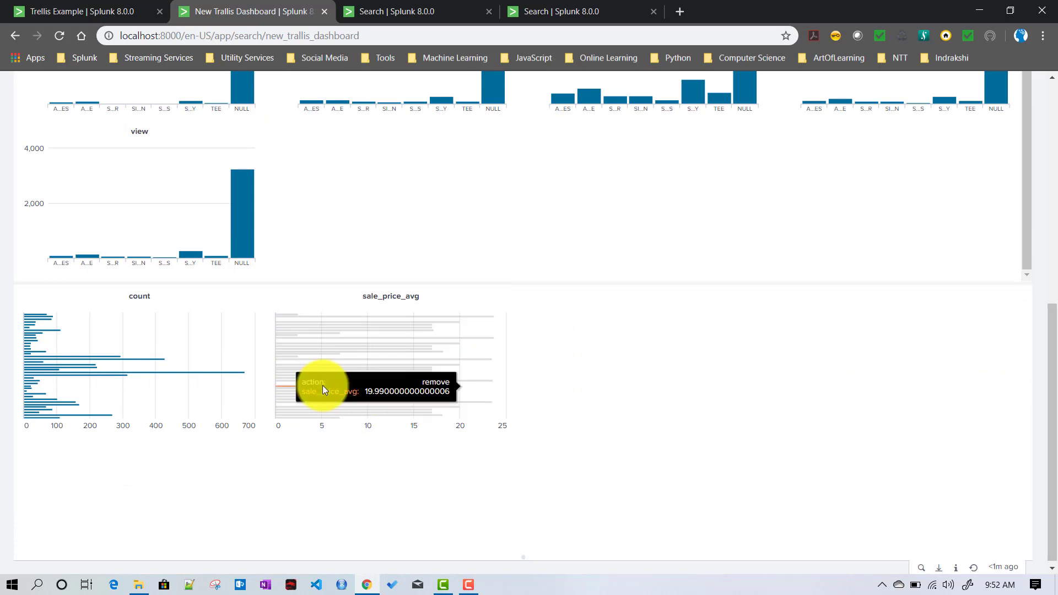
scroll(379, 399, "up", 3)
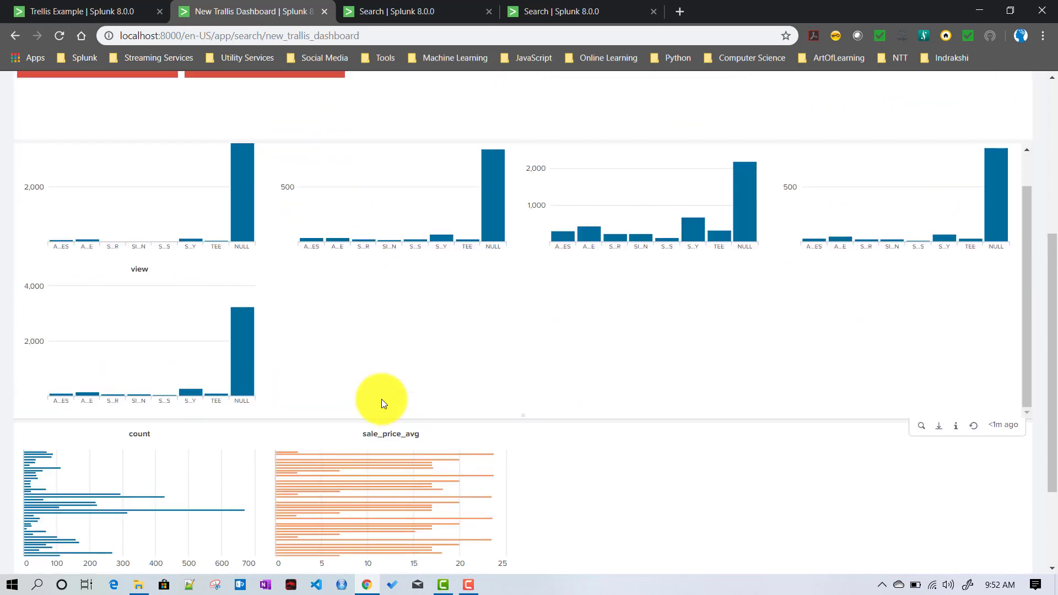
Step: Close the panel-created confirmation and examine the per-category bar charts in the Trellis Example dashboard
left_click(400, 6)
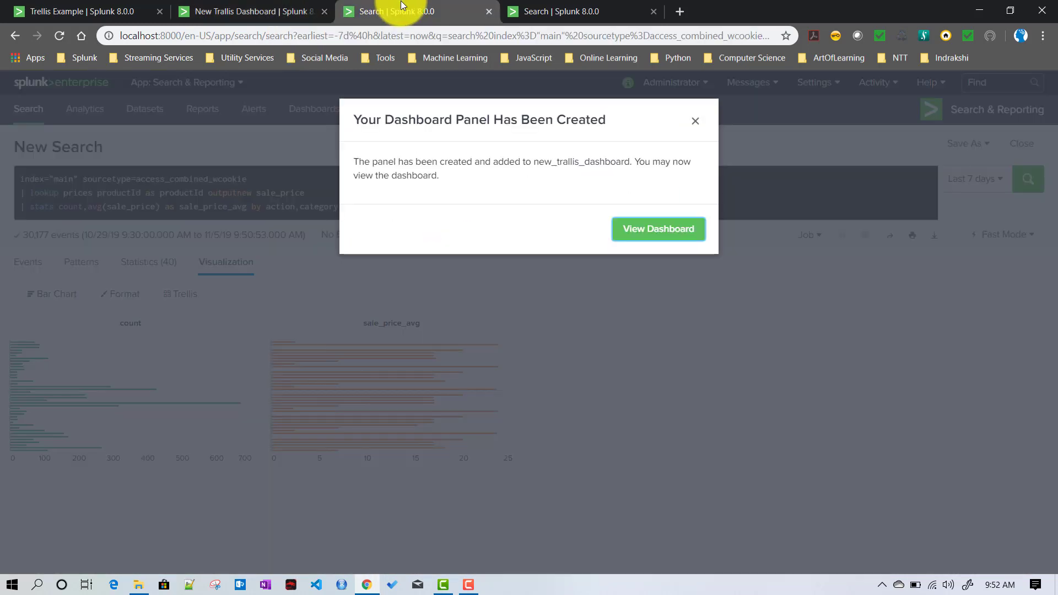
left_click(694, 122)
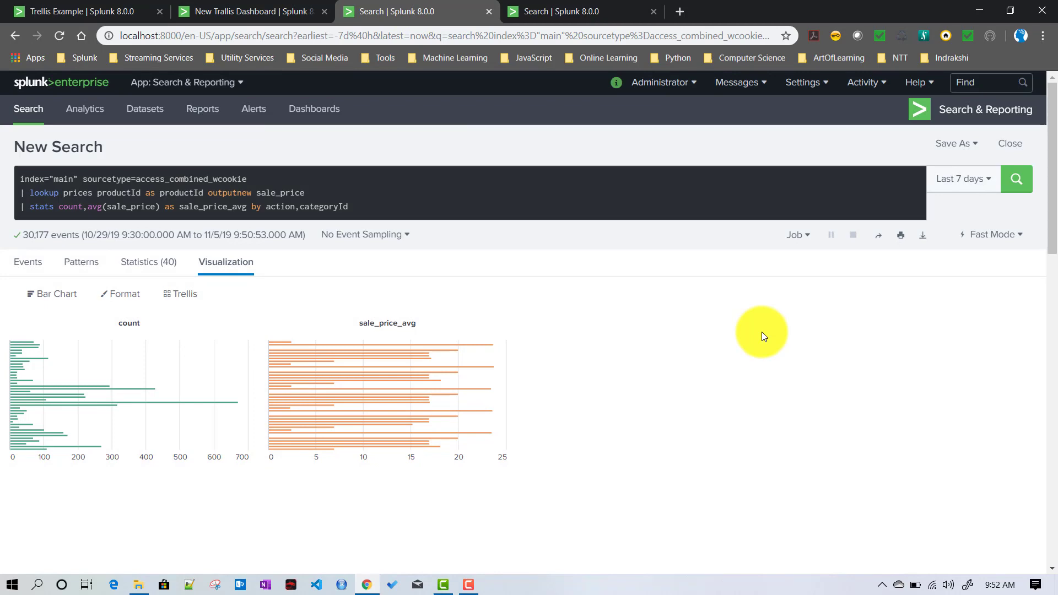
left_click(66, 12)
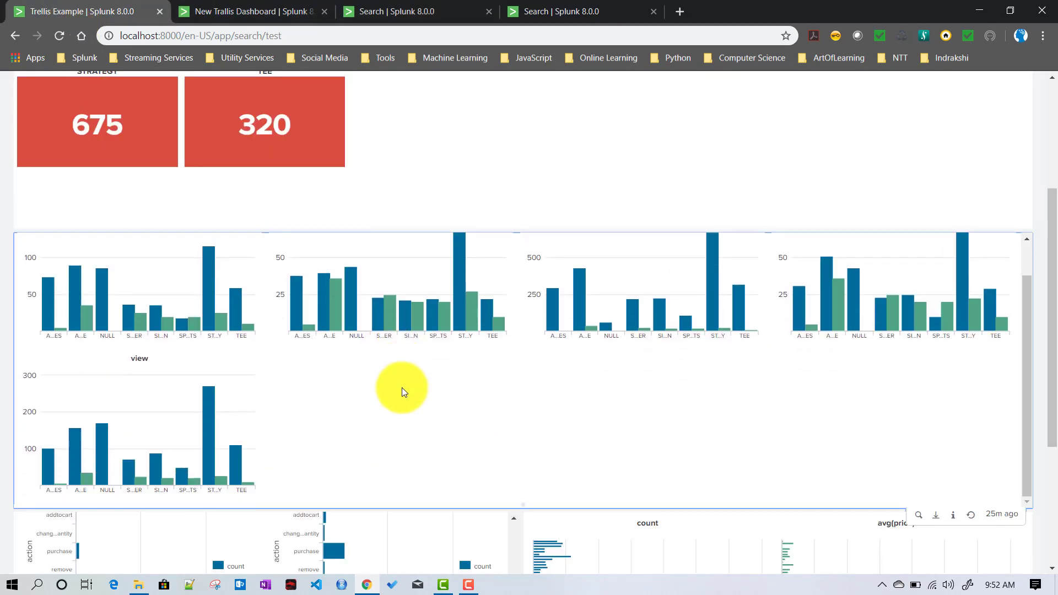
scroll(402, 388, "down", 5)
scroll(411, 447, "down", 1)
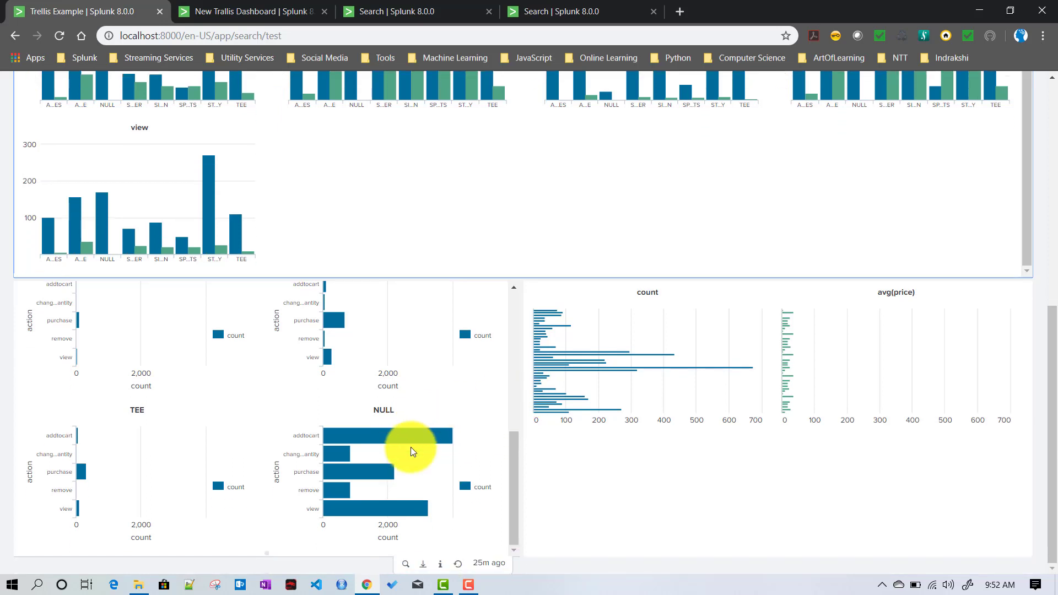
scroll(411, 448, "up", 3)
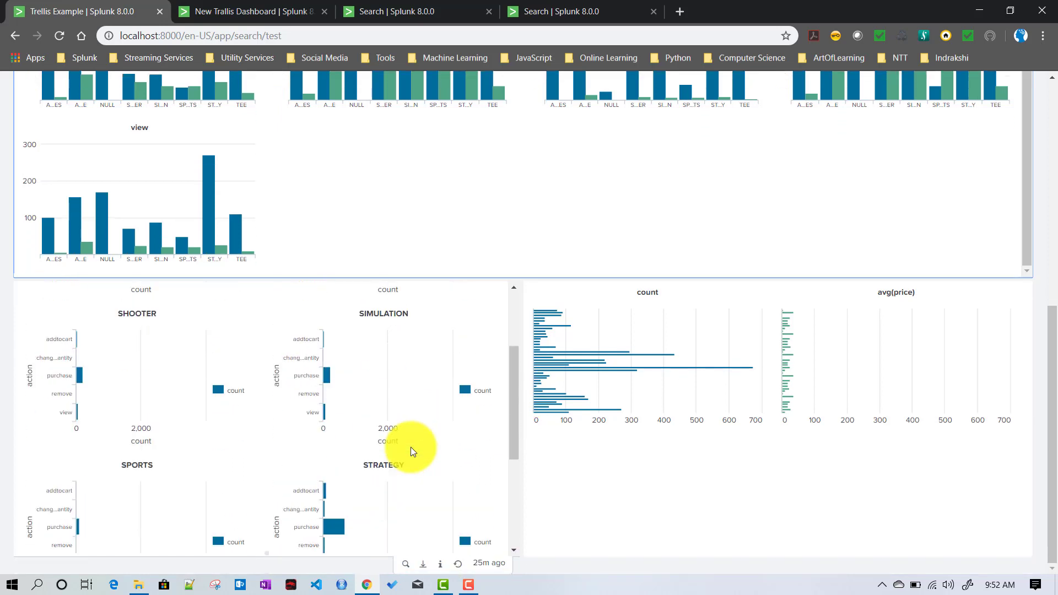
scroll(411, 447, "up", 3)
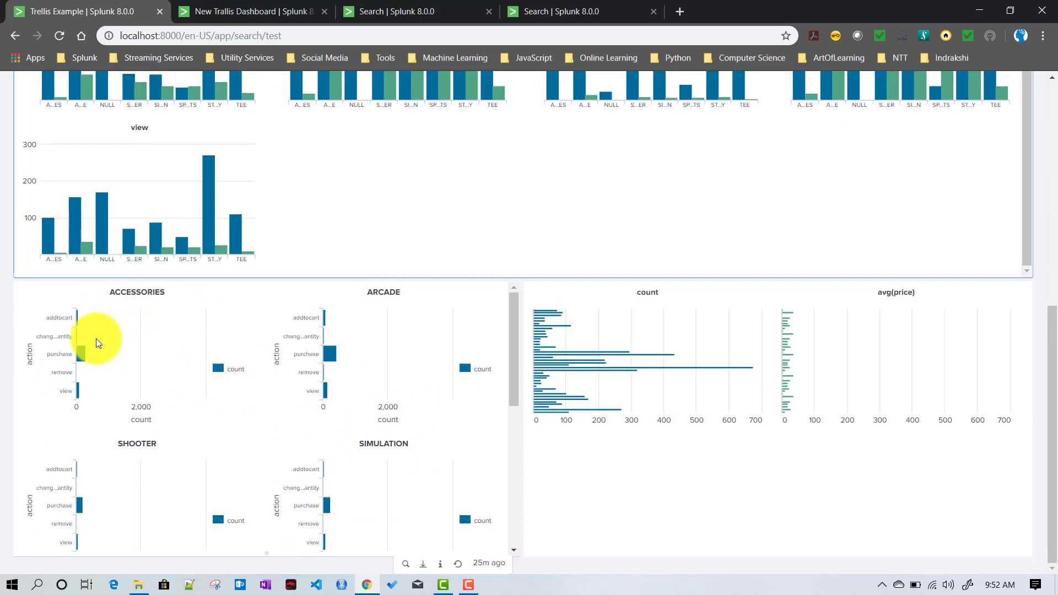
double_click(125, 292)
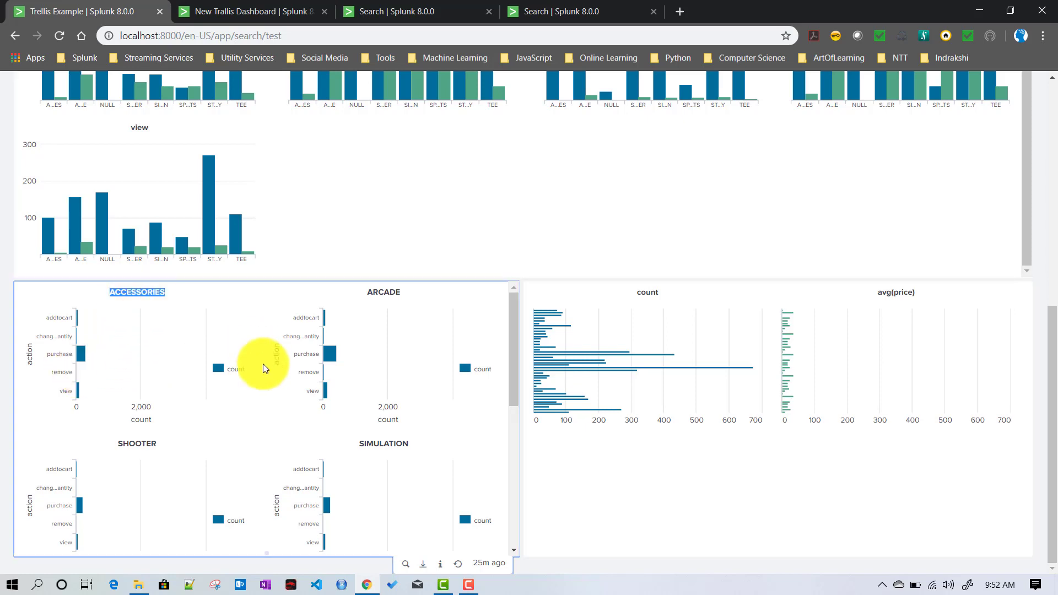
scroll(263, 364, "up", 5)
scroll(263, 363, "down", 5)
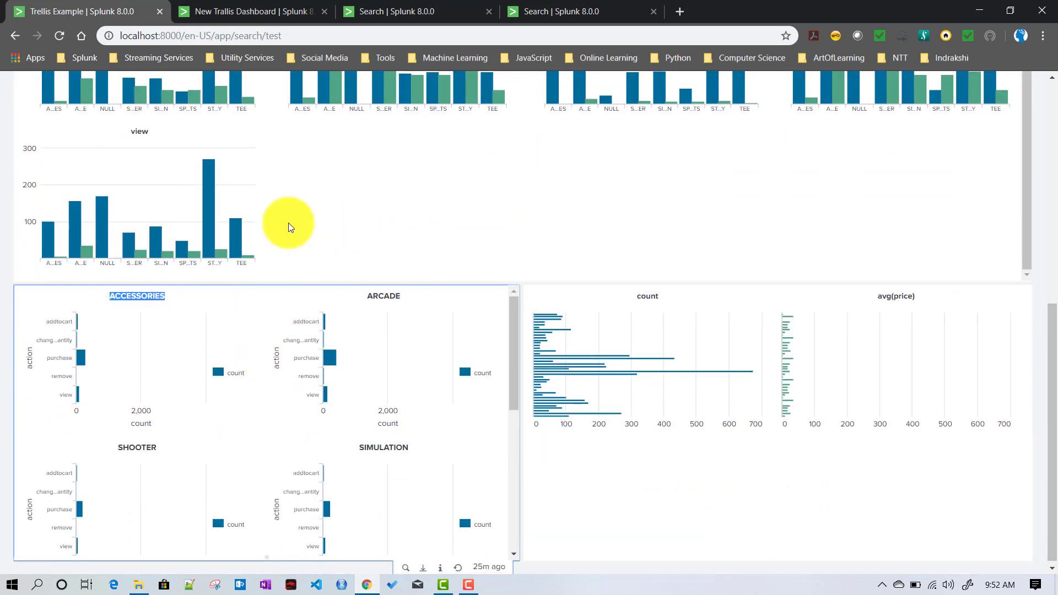
Step: Remove the prices lookup command from the access_combined_wcookie search
left_click(402, 13)
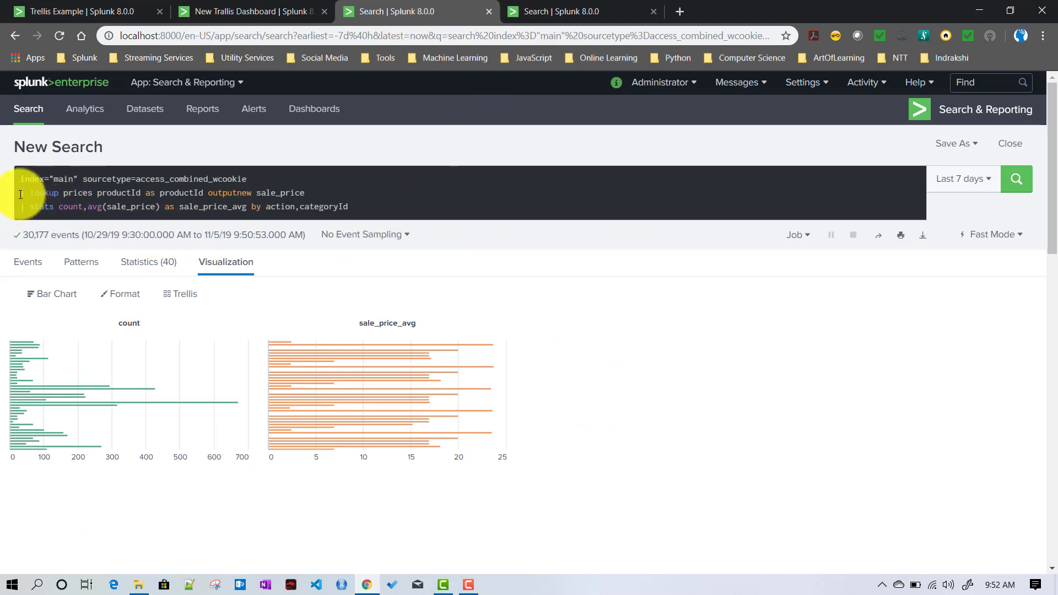
left_click(345, 183)
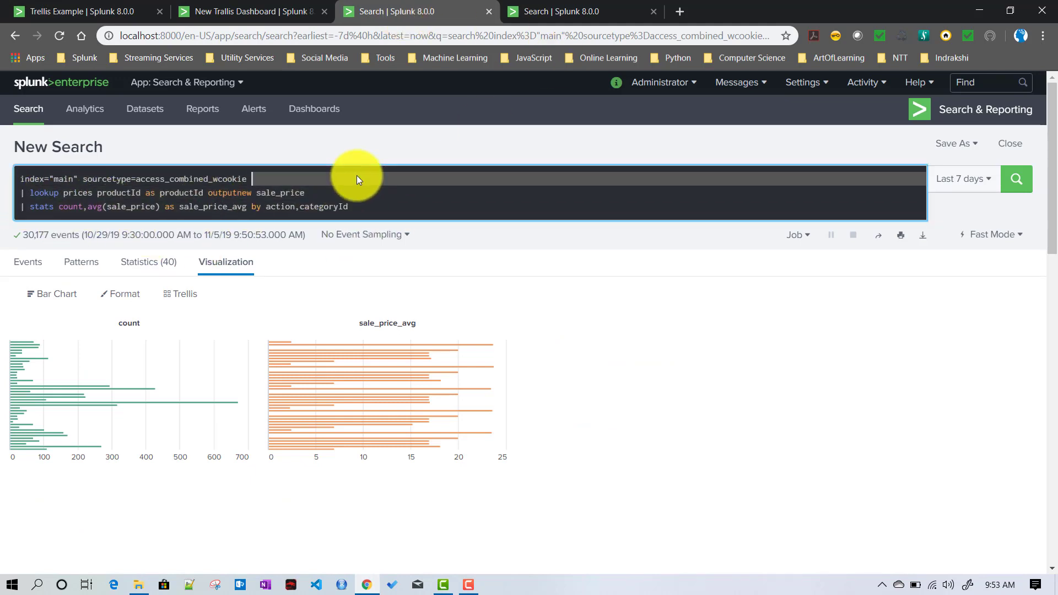
key("Delete")
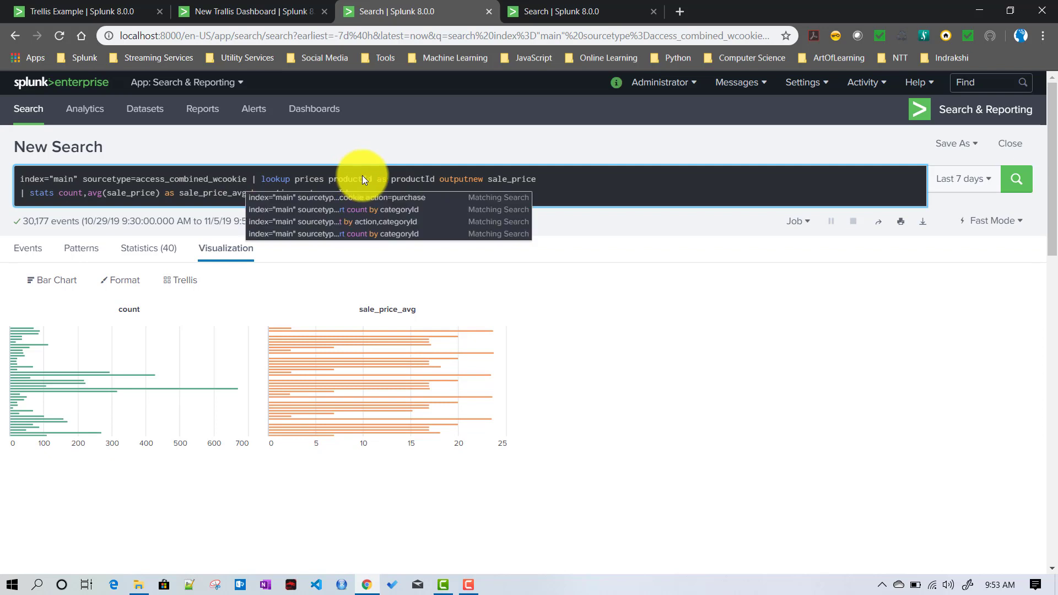
left_click(543, 182)
key("BackSpace")
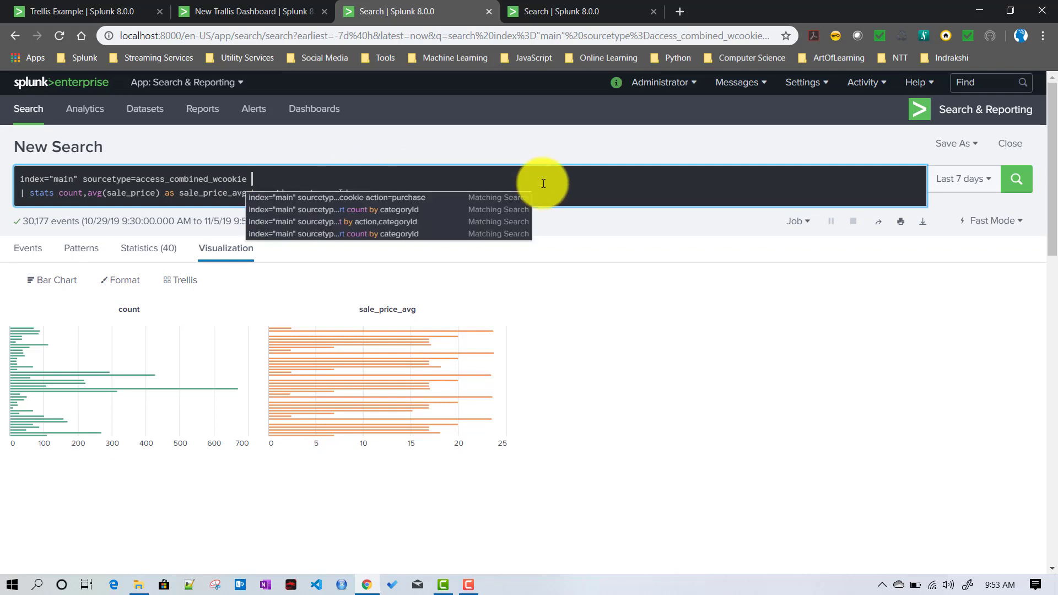
Step: Remove avg(sale_price) from the stats command and compare with the category bar charts in the Trellis Example dashboard
left_click(253, 176)
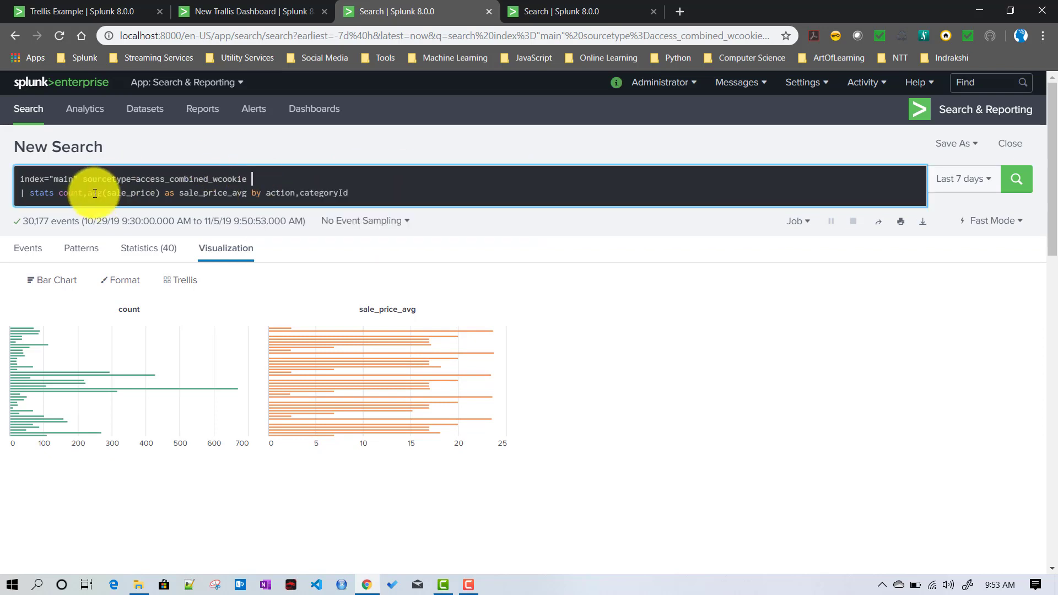
left_click(160, 192)
left_click_drag(160, 192, 151, 193)
left_click(159, 193)
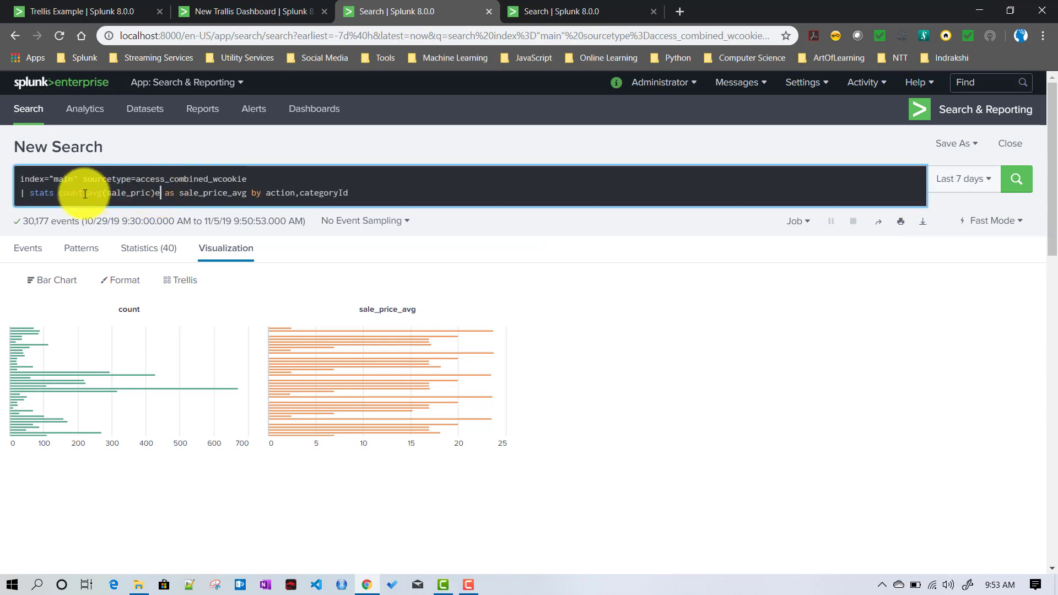
left_click_drag(83, 192, 161, 194)
key("BackSpace")
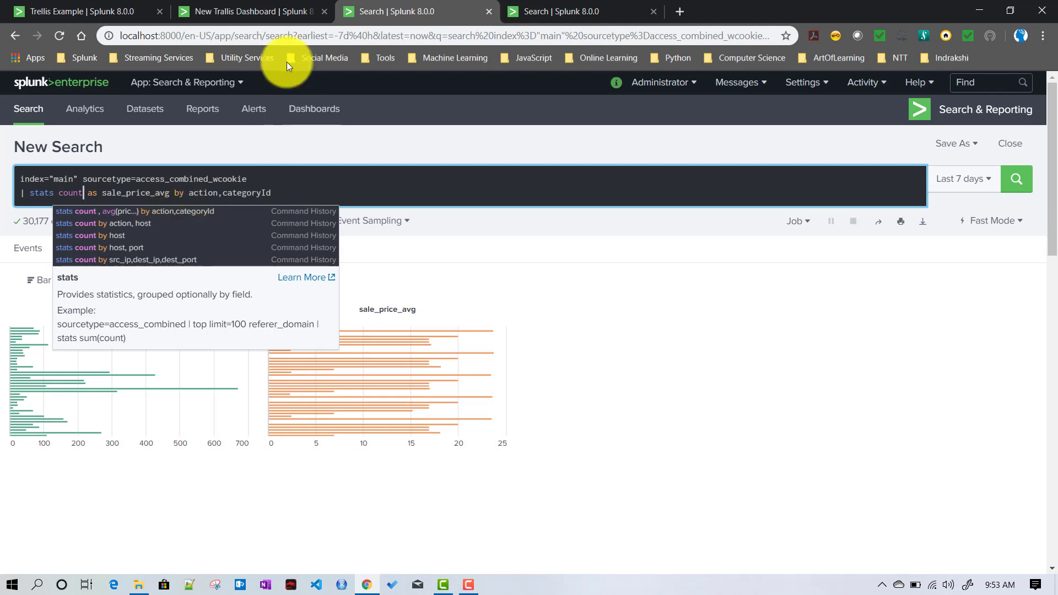
left_click(90, 10)
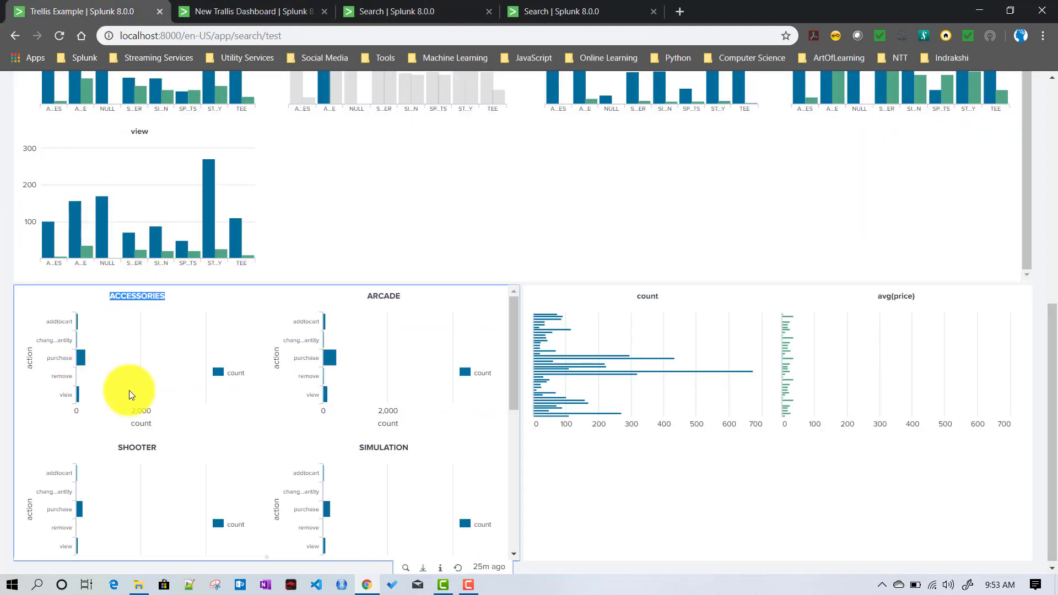
scroll(179, 381, "up", 1)
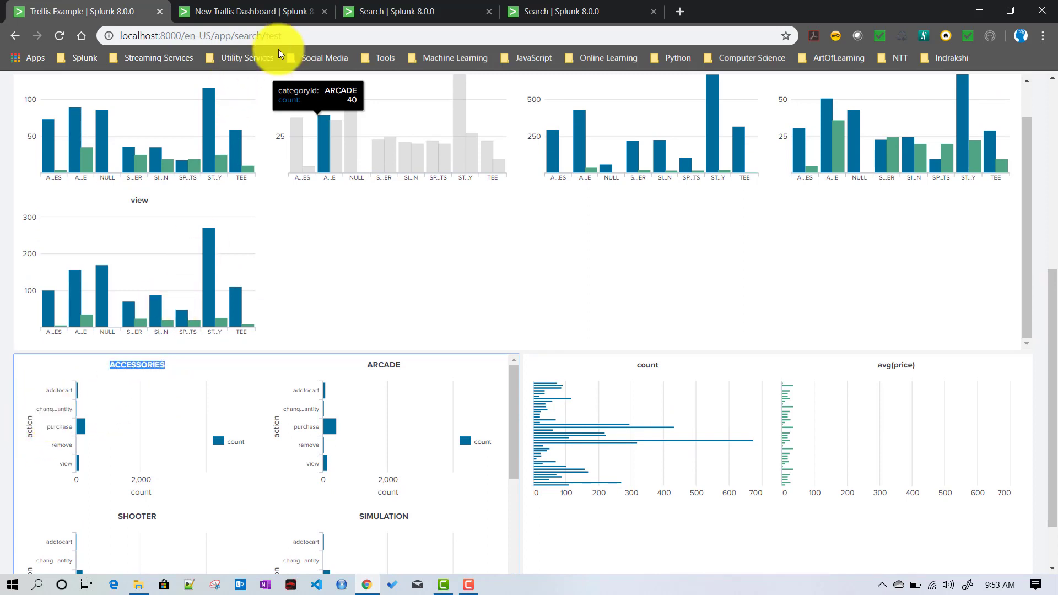
left_click(408, 15)
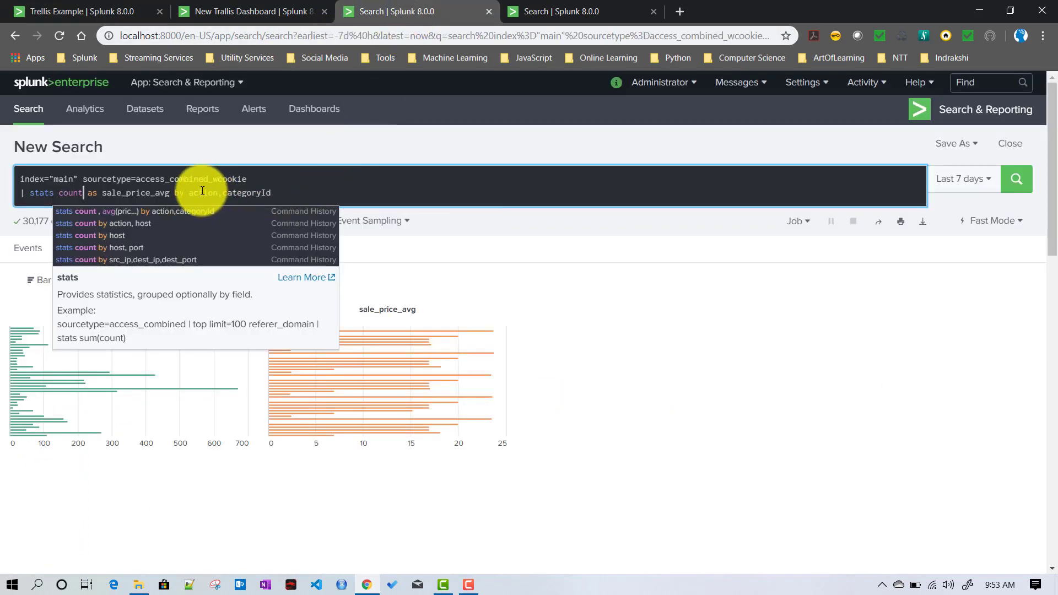
left_click_drag(88, 193, 177, 182)
key("BackSpace")
key("Return")
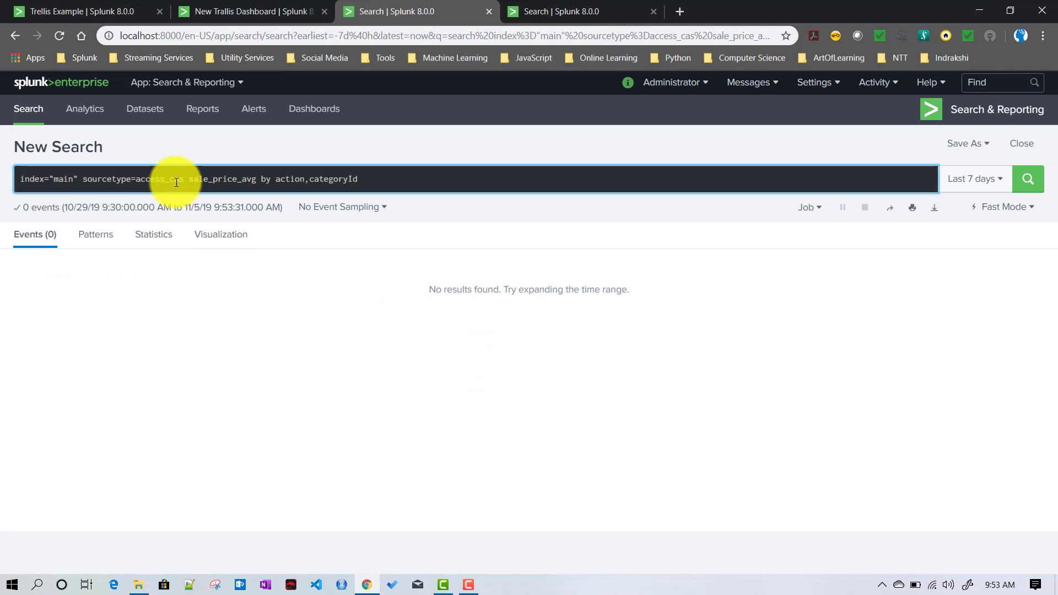
key("ctrl+z")
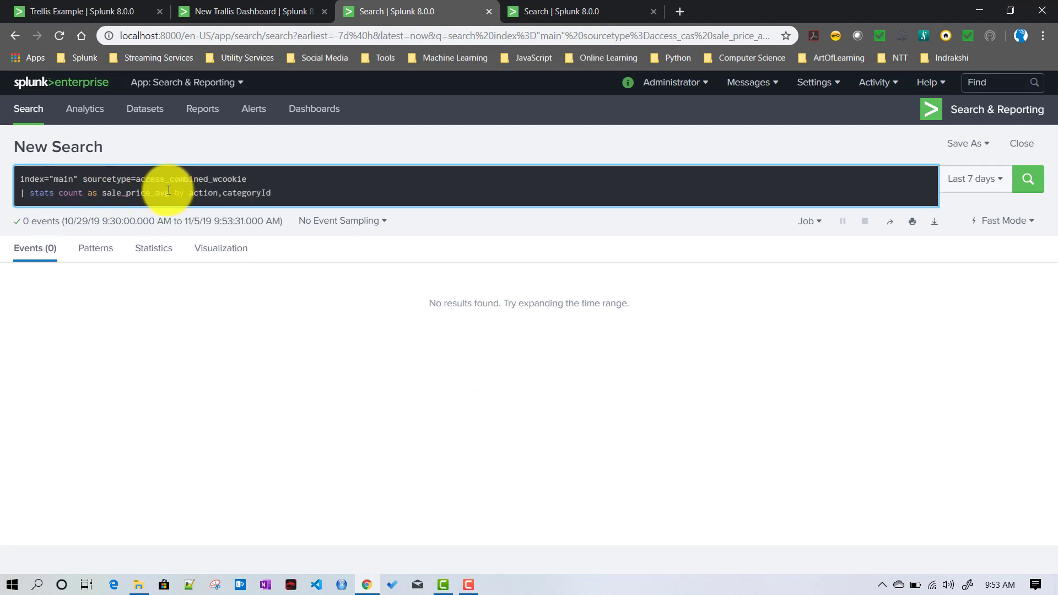
Step: Delete the sale_price_avg alias so the command reads stats count by action,categoryId, and run the search
left_click_drag(88, 192, 175, 192)
key("BackSpace")
key("Return")
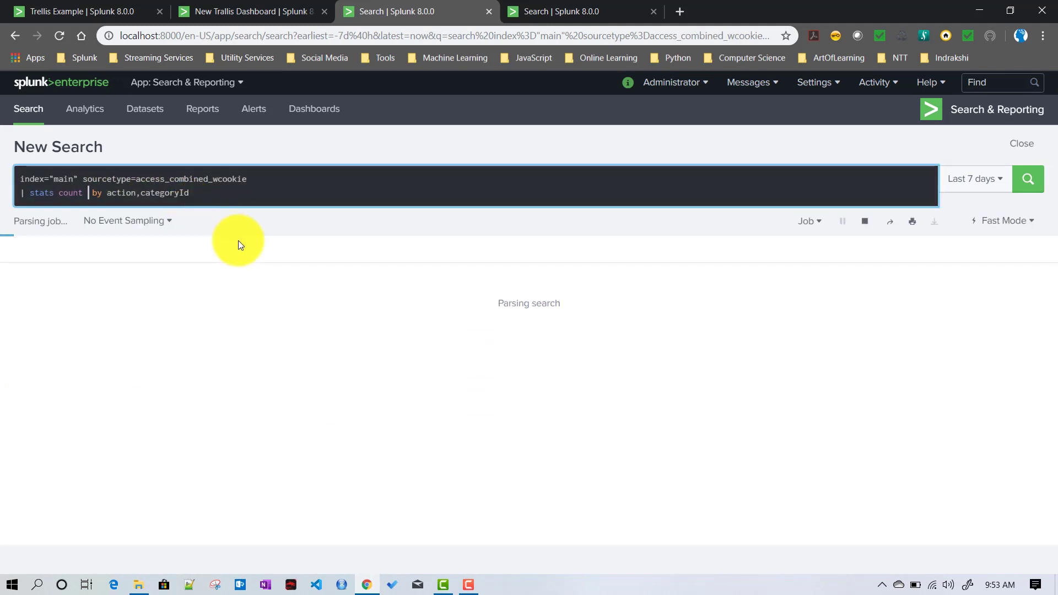
Step: Visualize the count results as a bar chart with the trellis layout split by categoryId
left_click(73, 12)
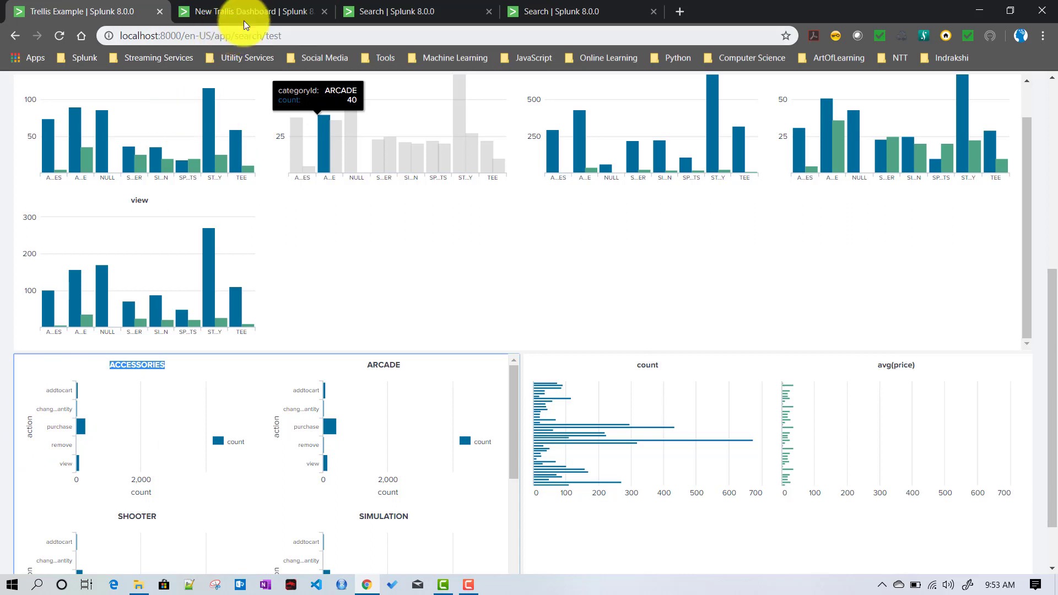
left_click(372, 12)
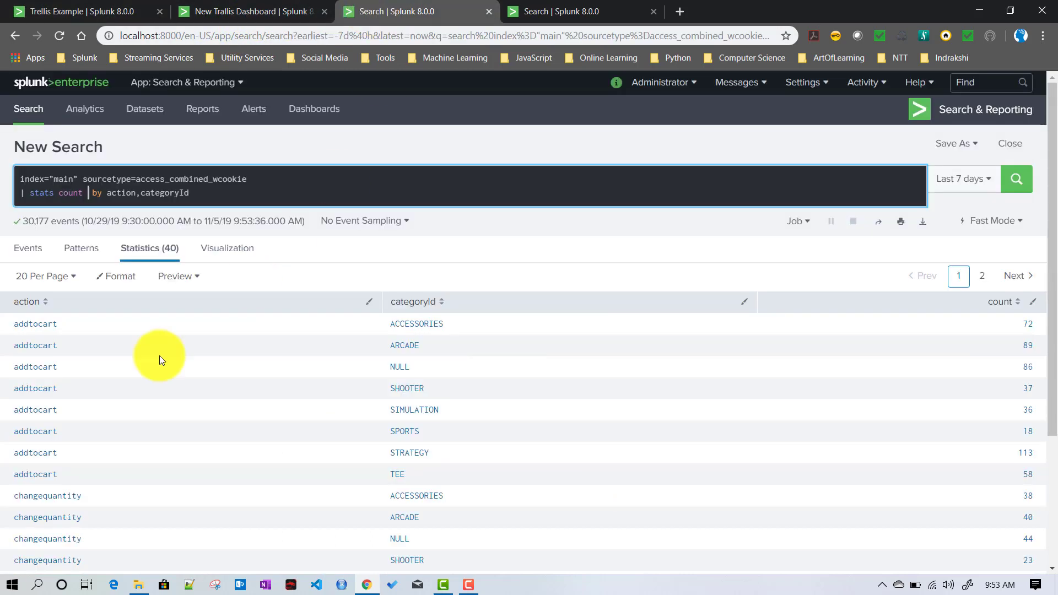
left_click(233, 259)
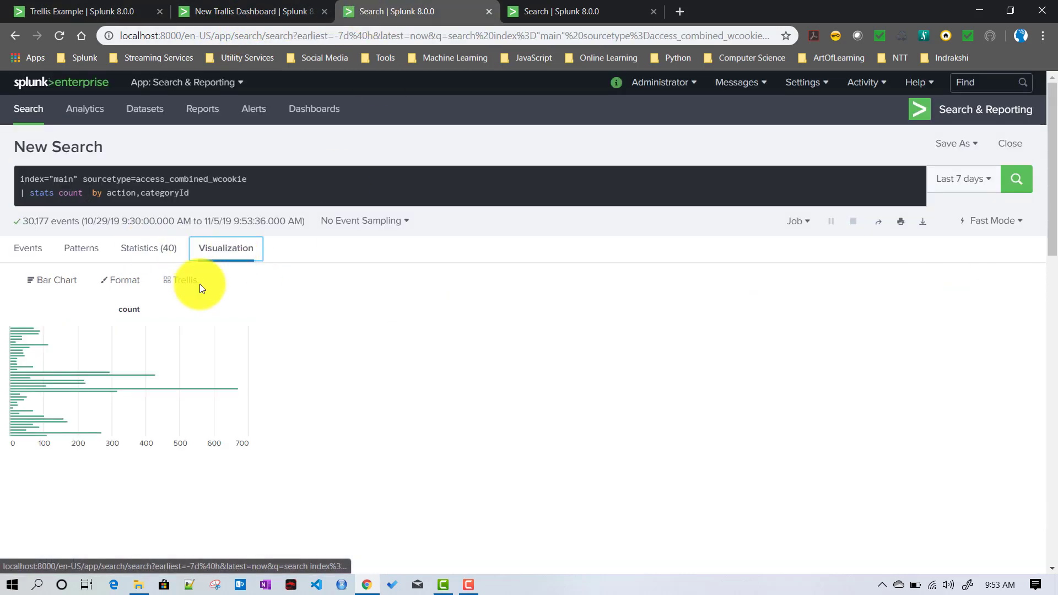
left_click(53, 283)
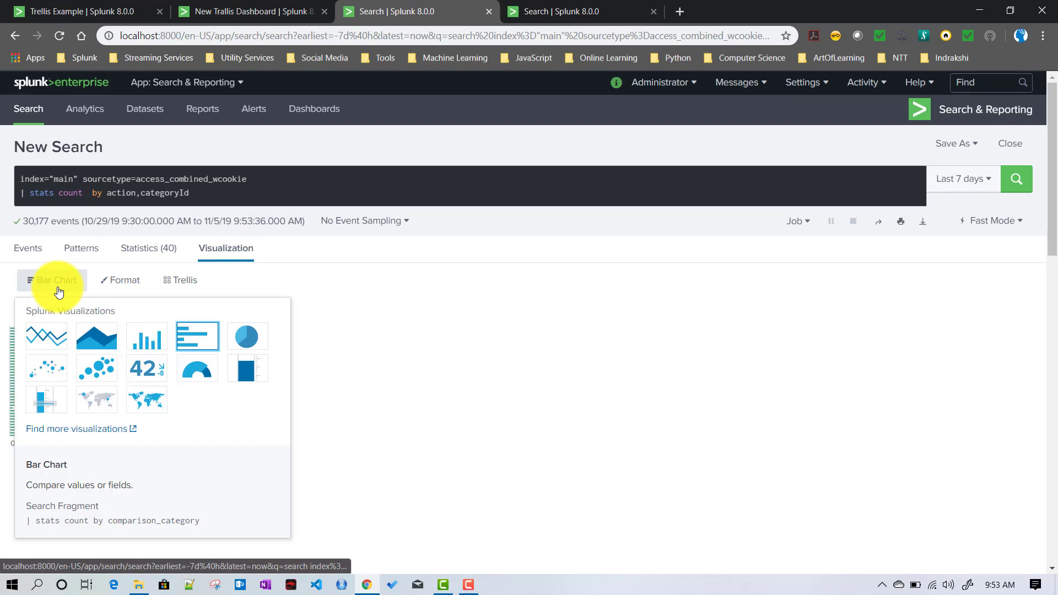
left_click(197, 336)
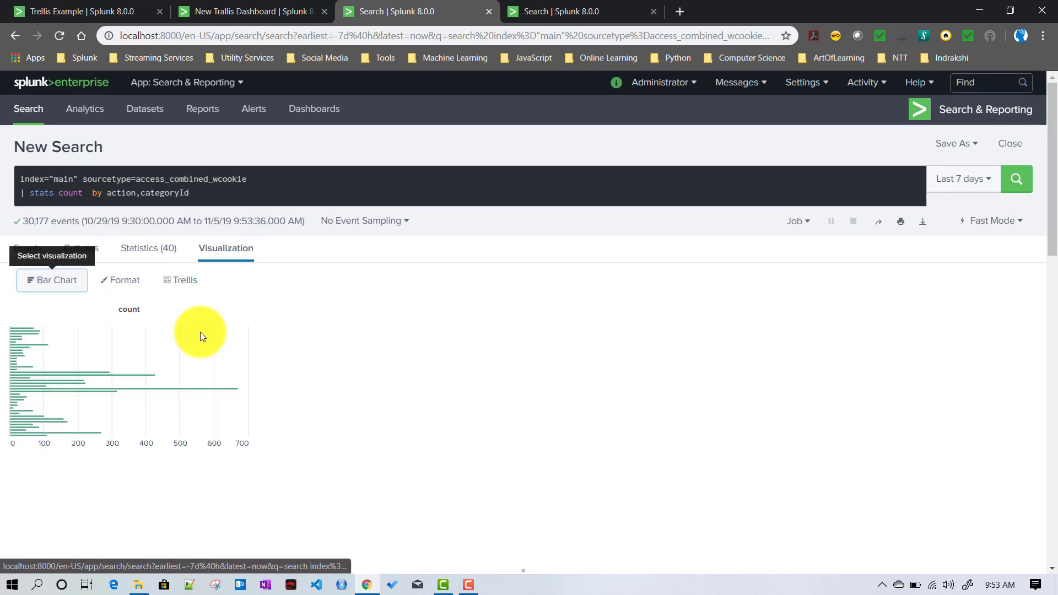
left_click(179, 281)
left_click(154, 326)
left_click(218, 357)
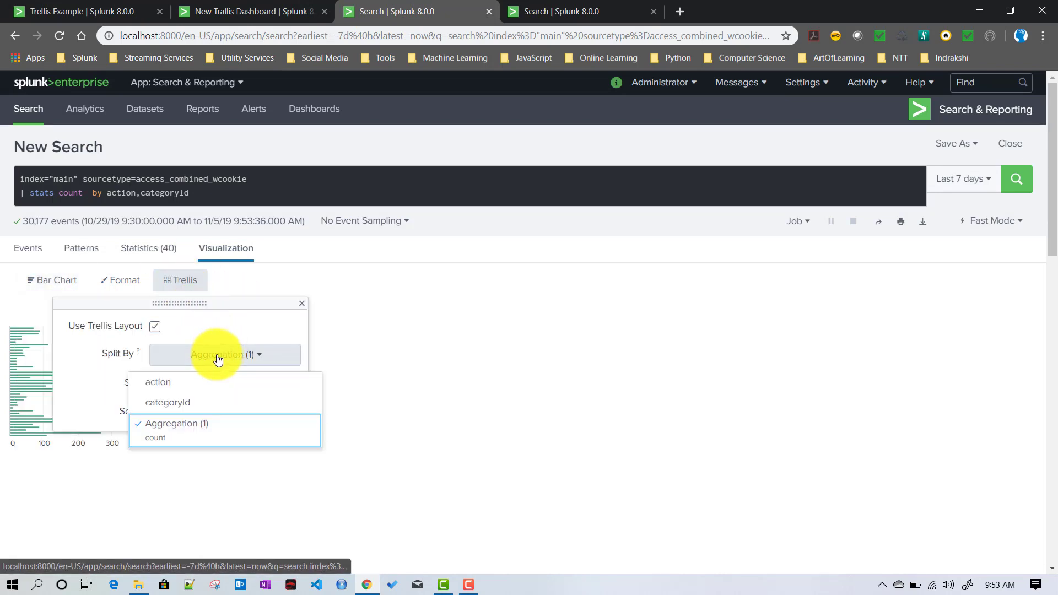
left_click(173, 401)
left_click(491, 260)
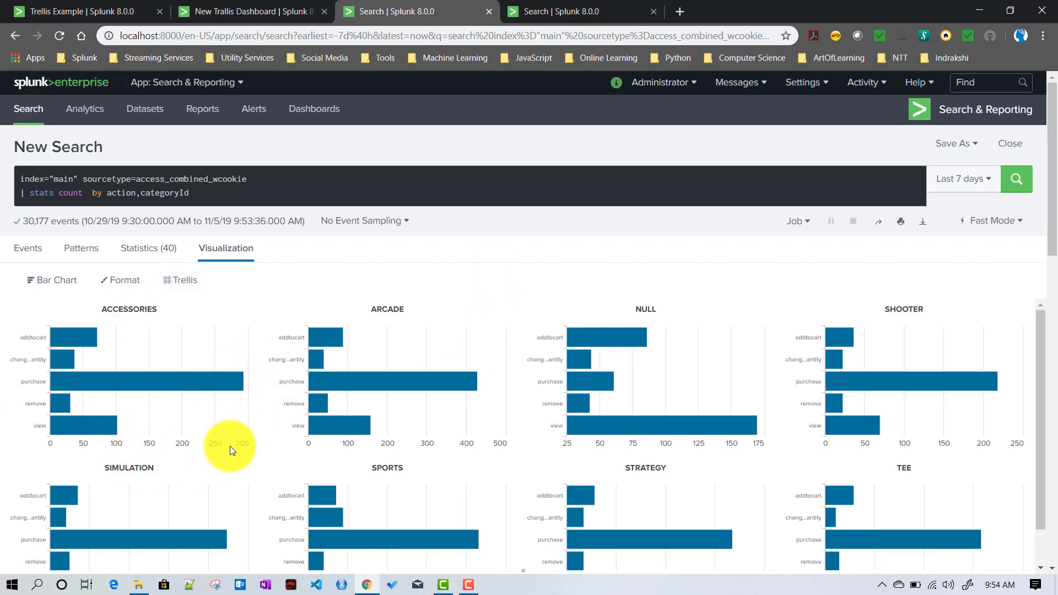
Step: Set the titles of both the X-axis and the Y-axis to Default in the bar chart format
left_click(118, 293)
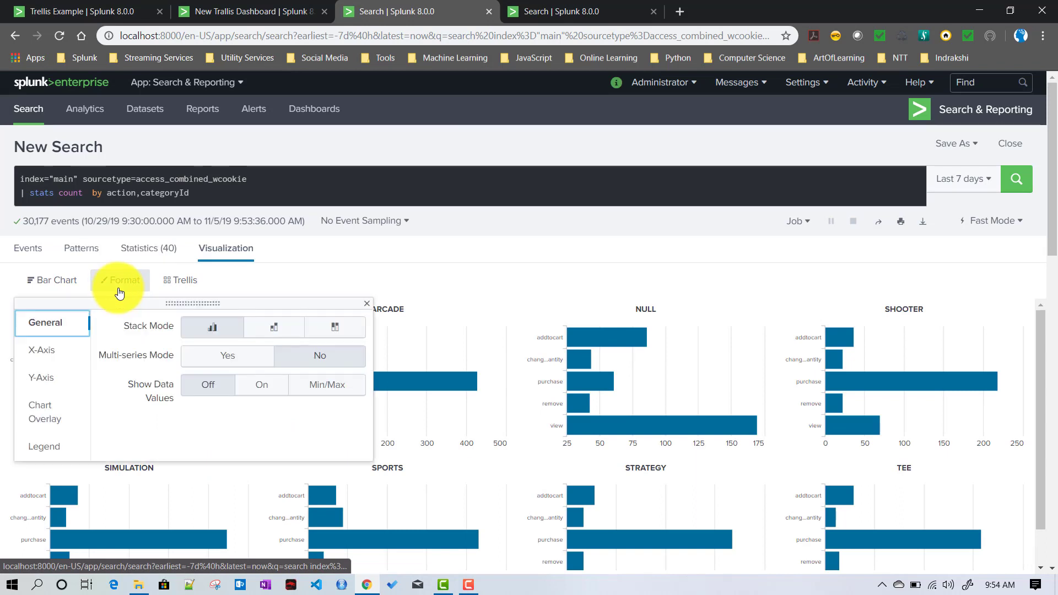
left_click(47, 354)
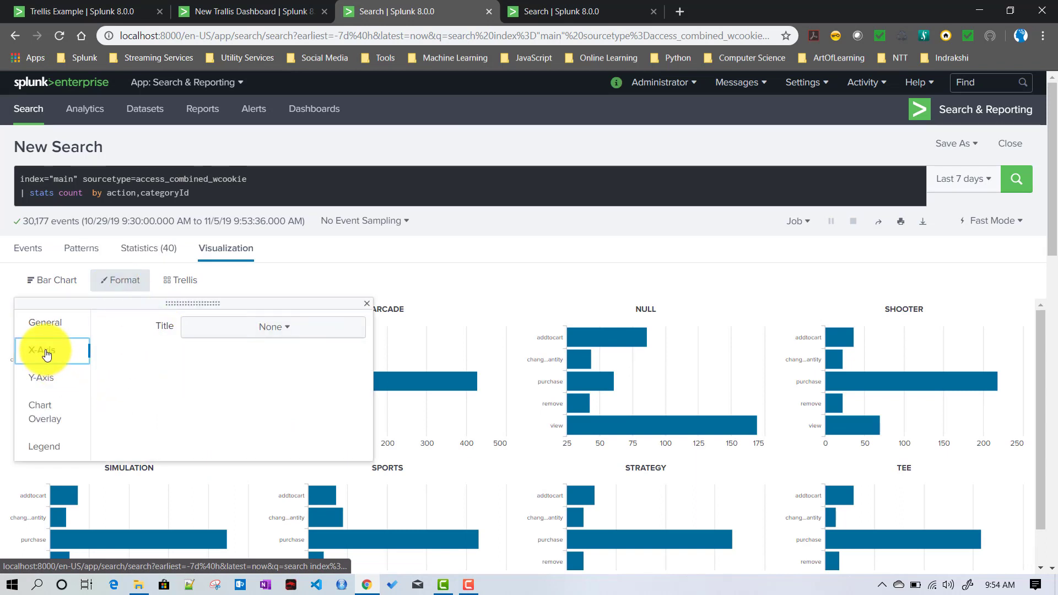
left_click(255, 329)
left_click(259, 357)
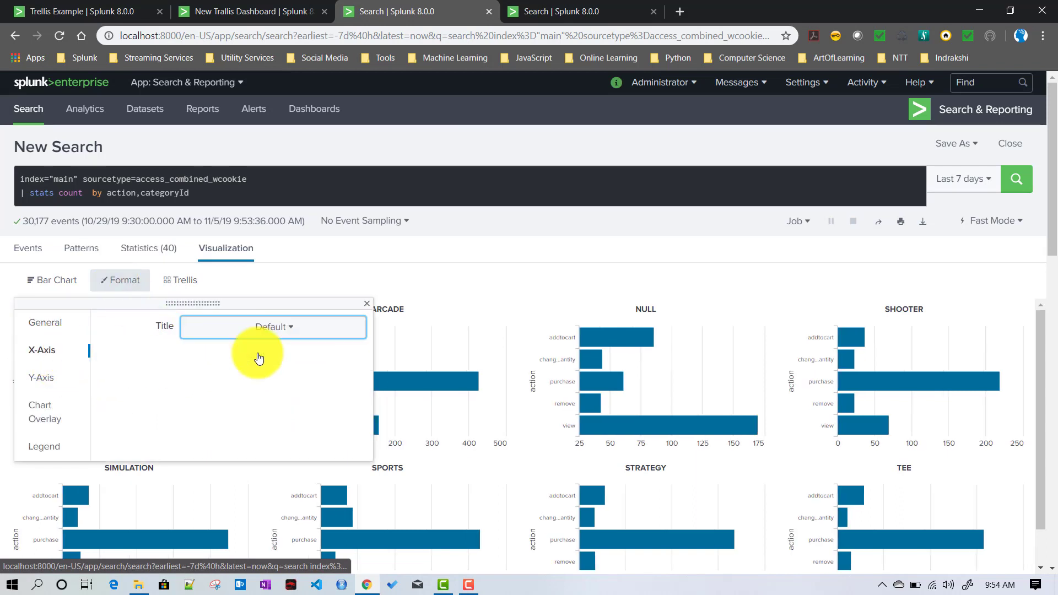
left_click(39, 378)
left_click(265, 328)
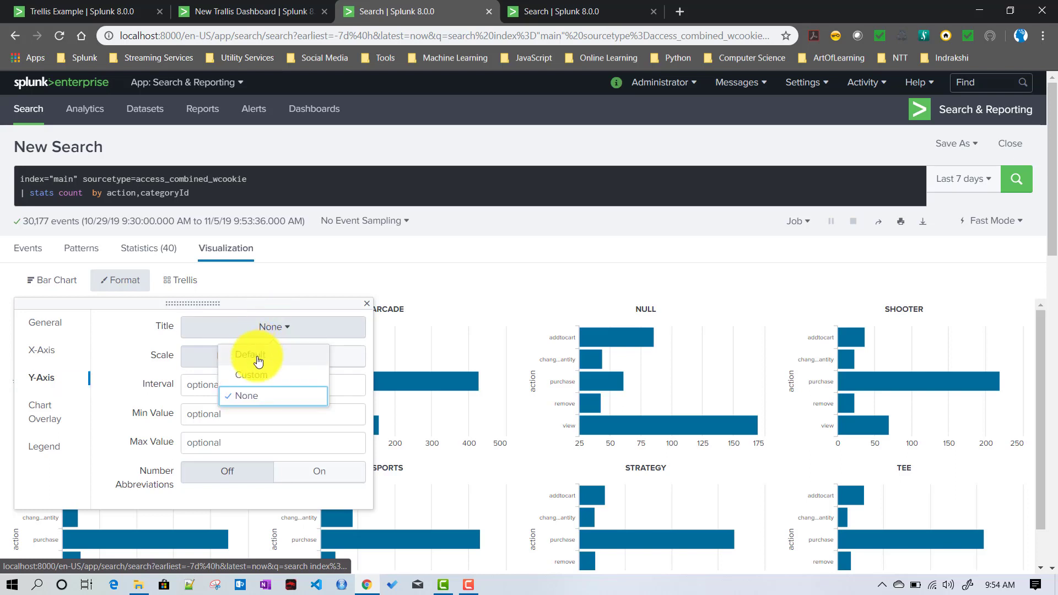
left_click(258, 355)
left_click(434, 283)
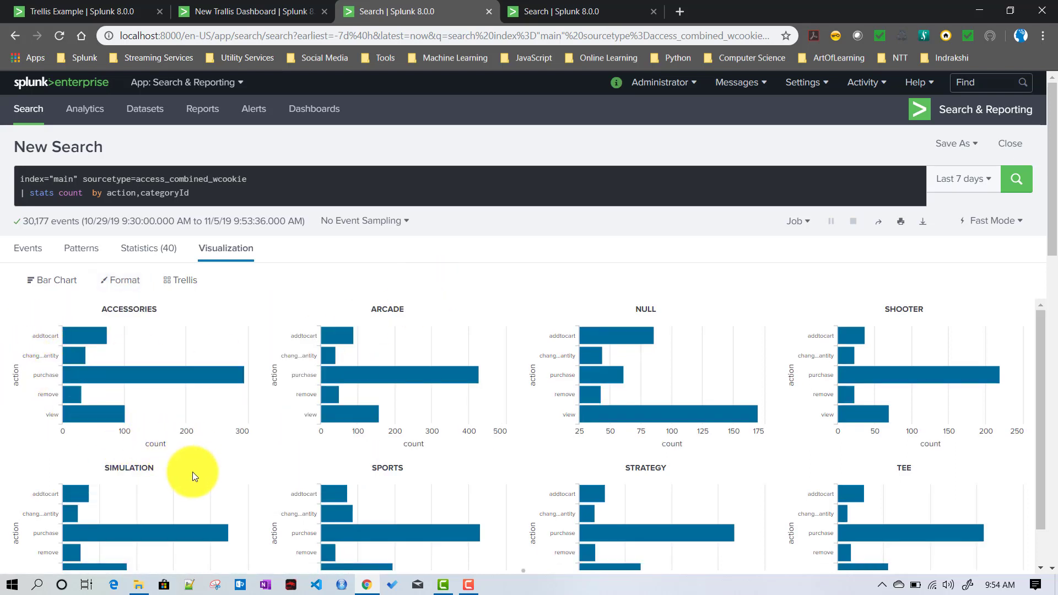
Step: Save the category bar charts as a panel in the existing New Trallis Dashboard
left_click(948, 144)
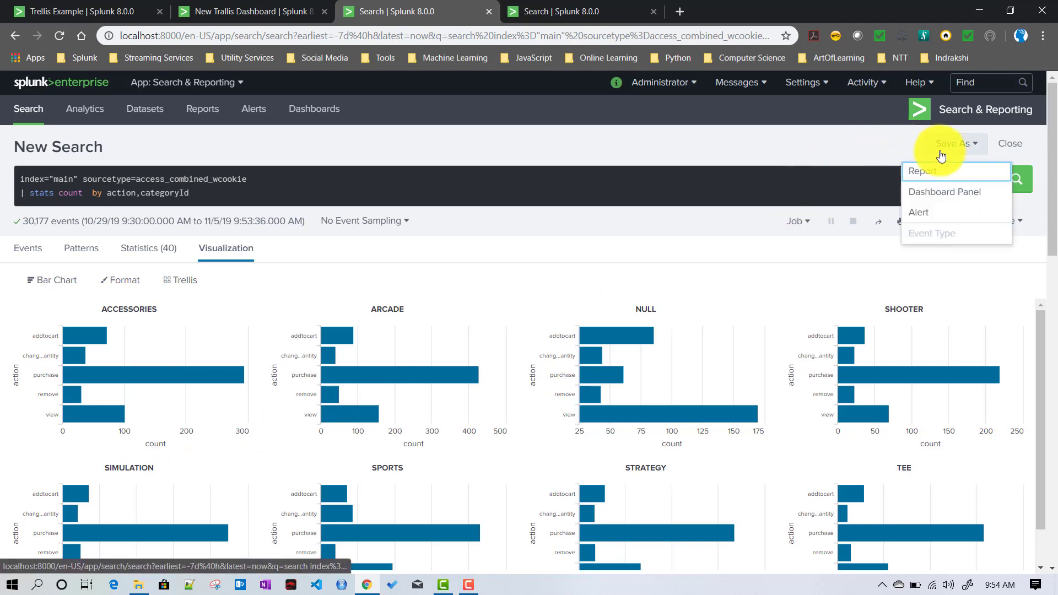
left_click(940, 197)
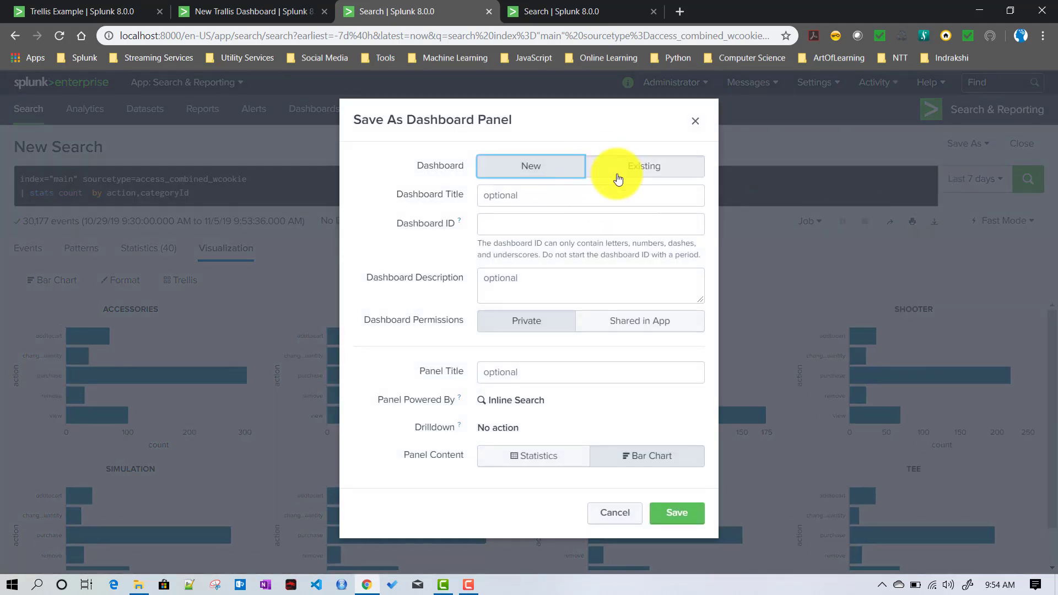
left_click(622, 181)
left_click(582, 201)
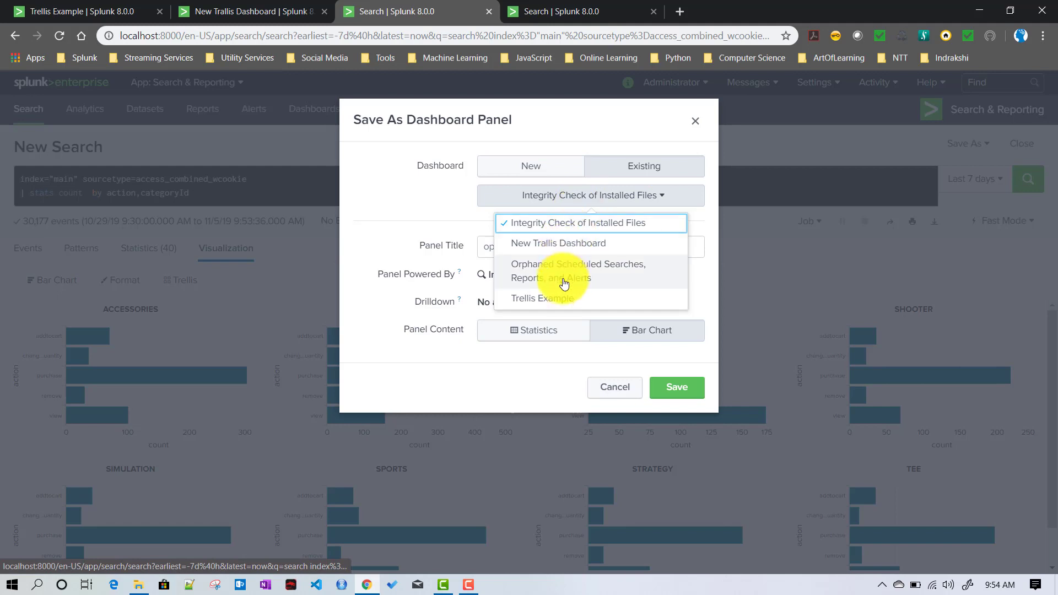
left_click(568, 249)
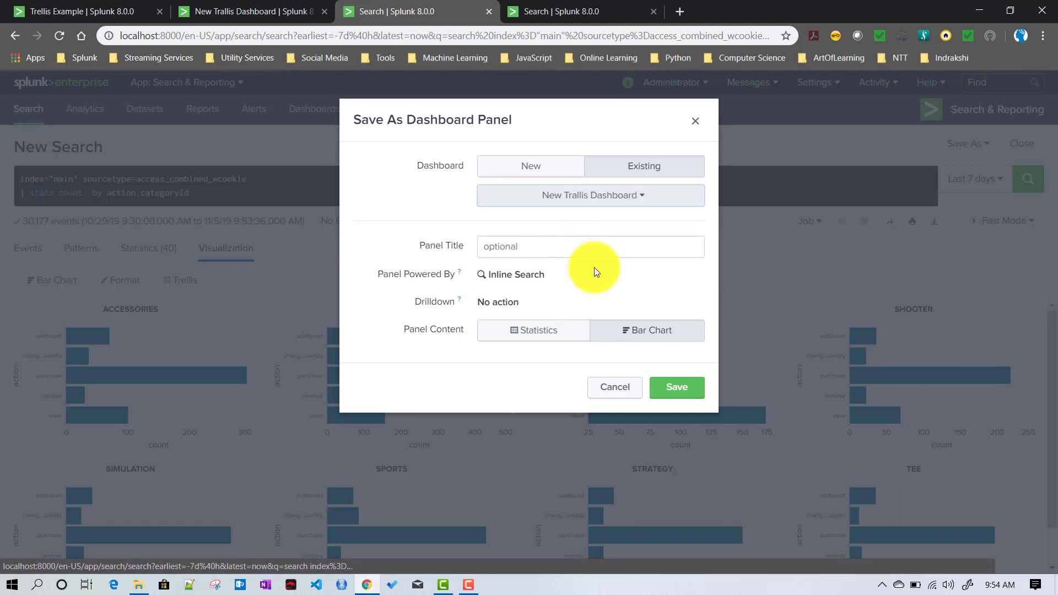
left_click(680, 385)
Step: Reload New Trallis Dashboard and examine the added bar chart panel with its per-category trellis charts
left_click(249, 8)
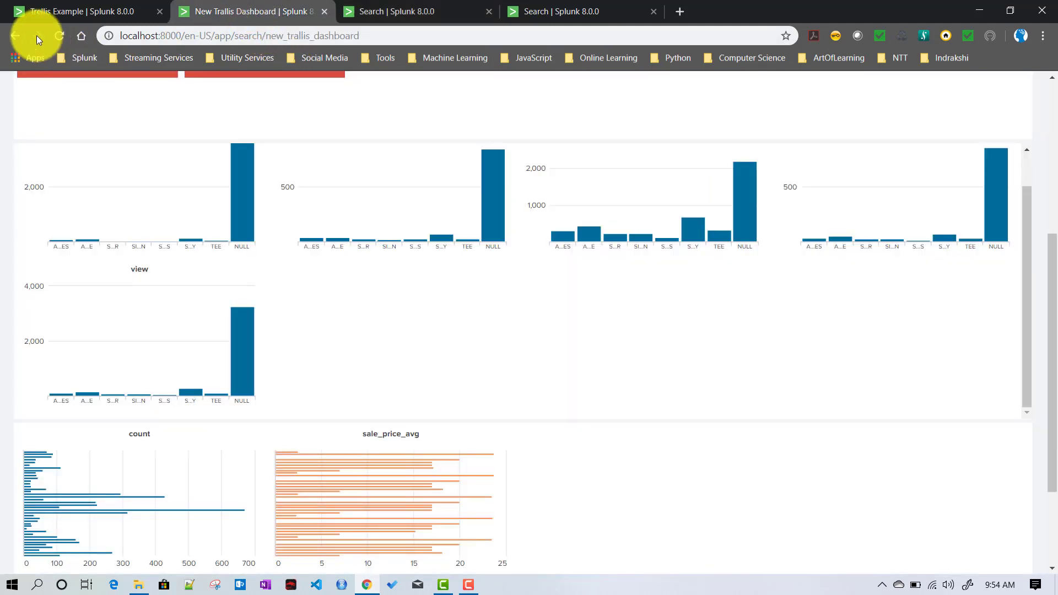
left_click(55, 35)
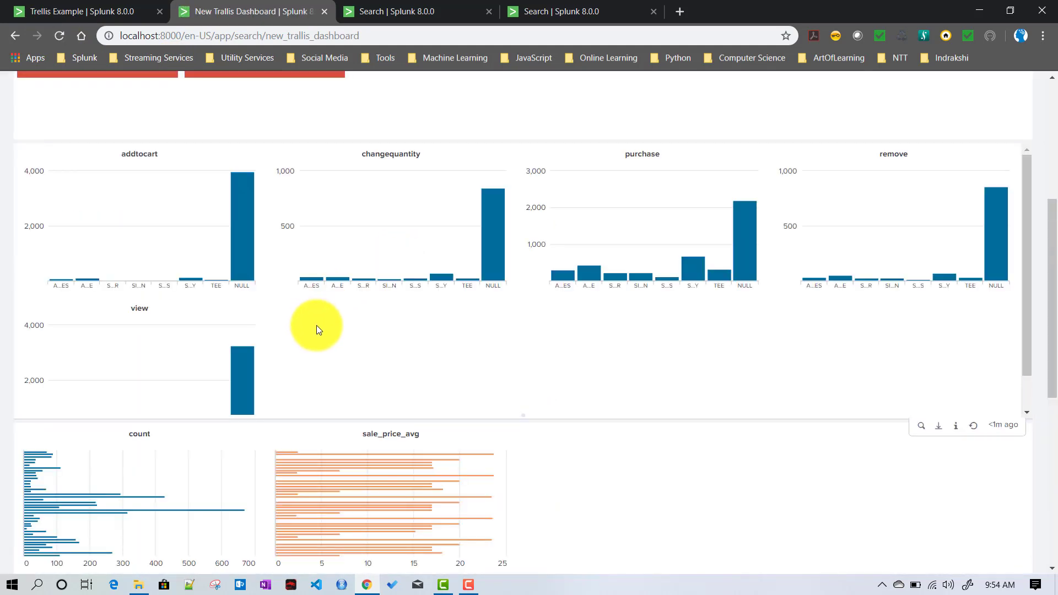
scroll(593, 444, "down", 7)
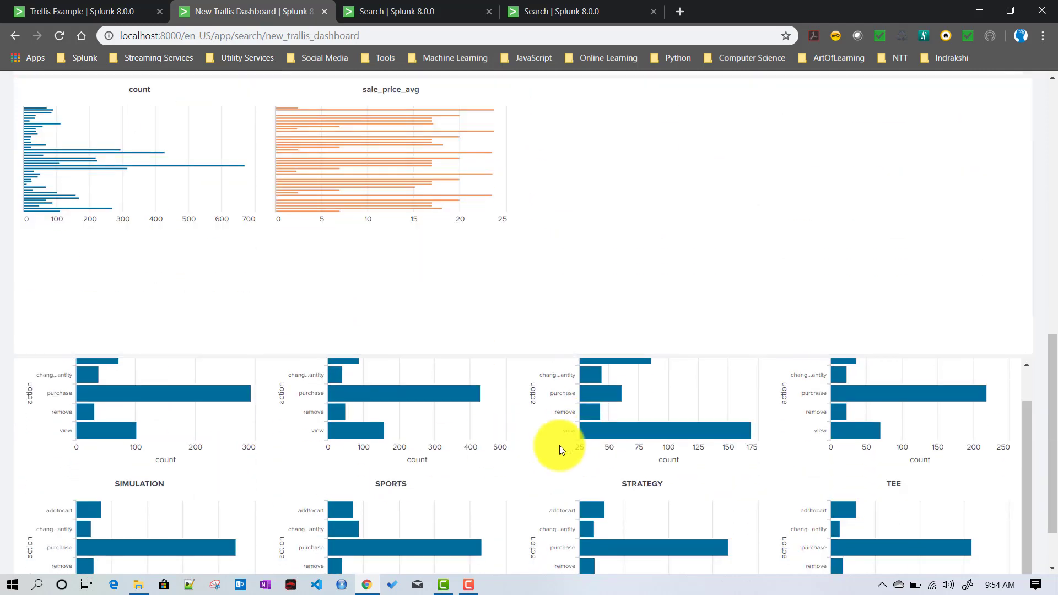
scroll(600, 452, "down", 2)
scroll(660, 220, "down", 2)
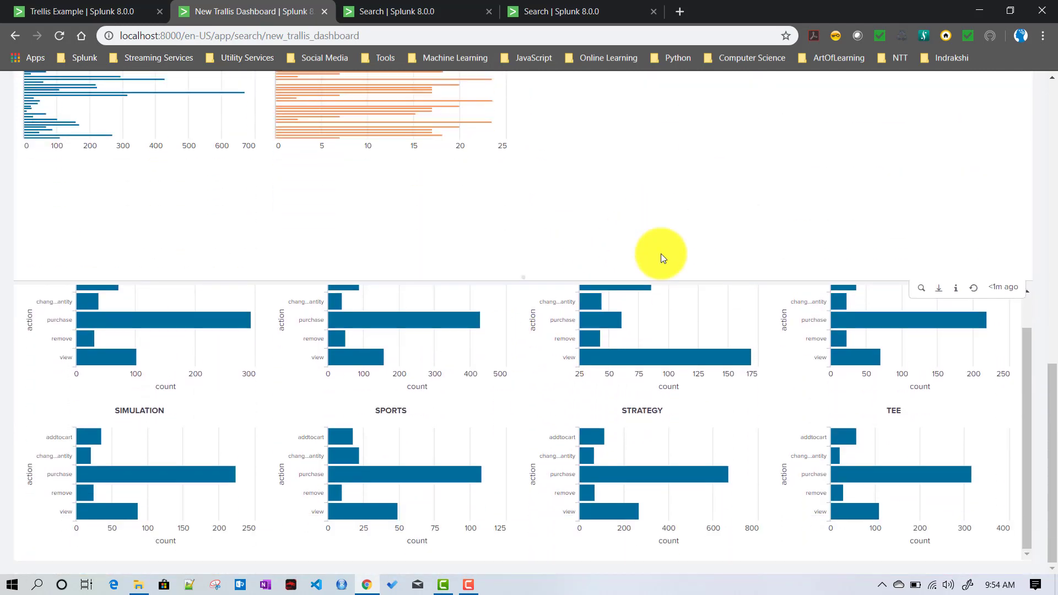
scroll(716, 345, "up", 1)
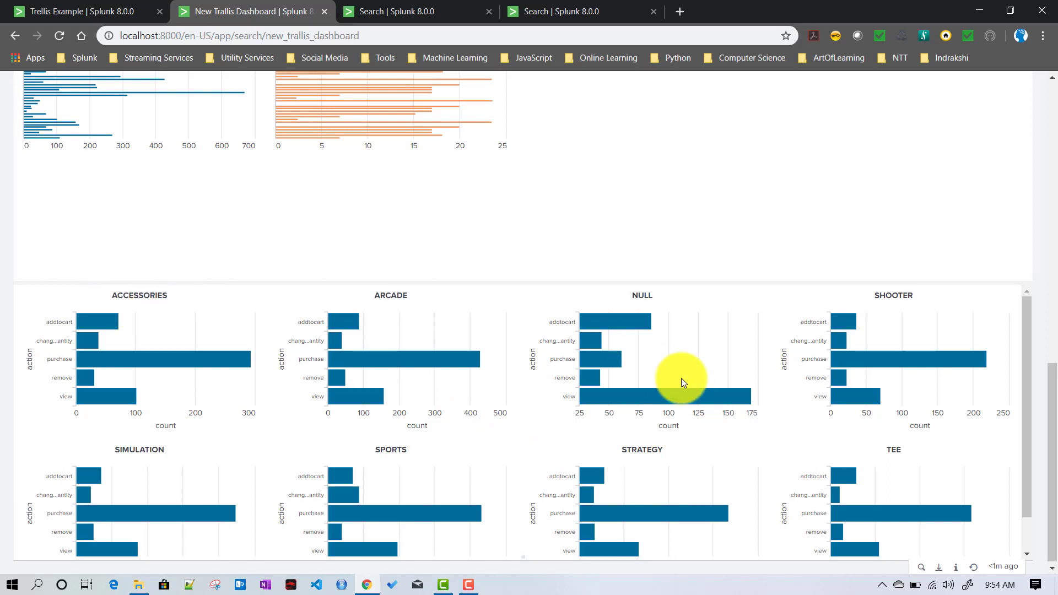
left_click_drag(1030, 335, 1023, 415)
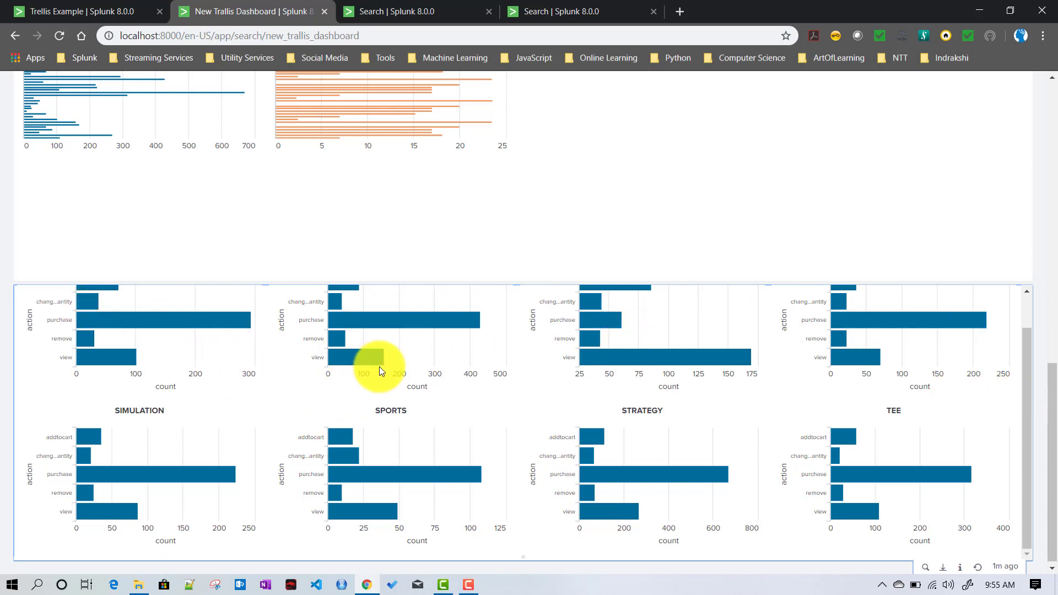
scroll(379, 366, "up", 1)
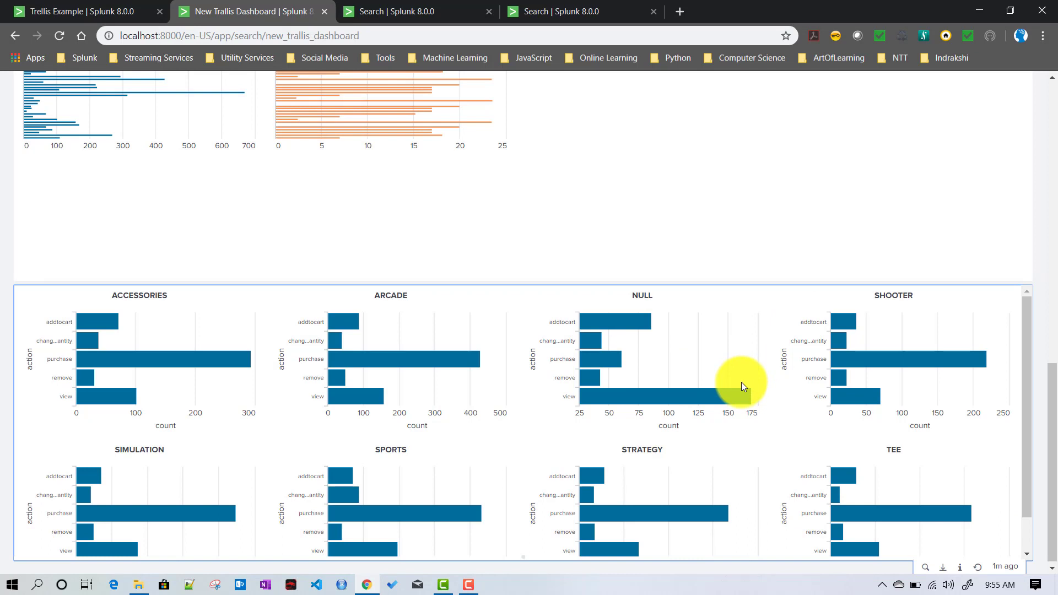
scroll(630, 367, "down", 1)
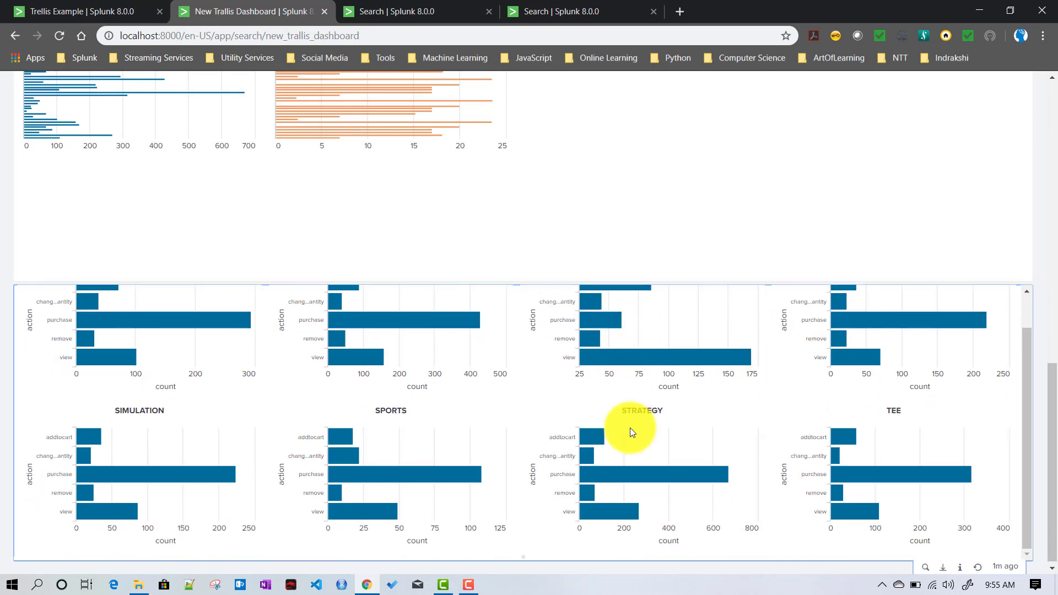
scroll(630, 432, "up", 1)
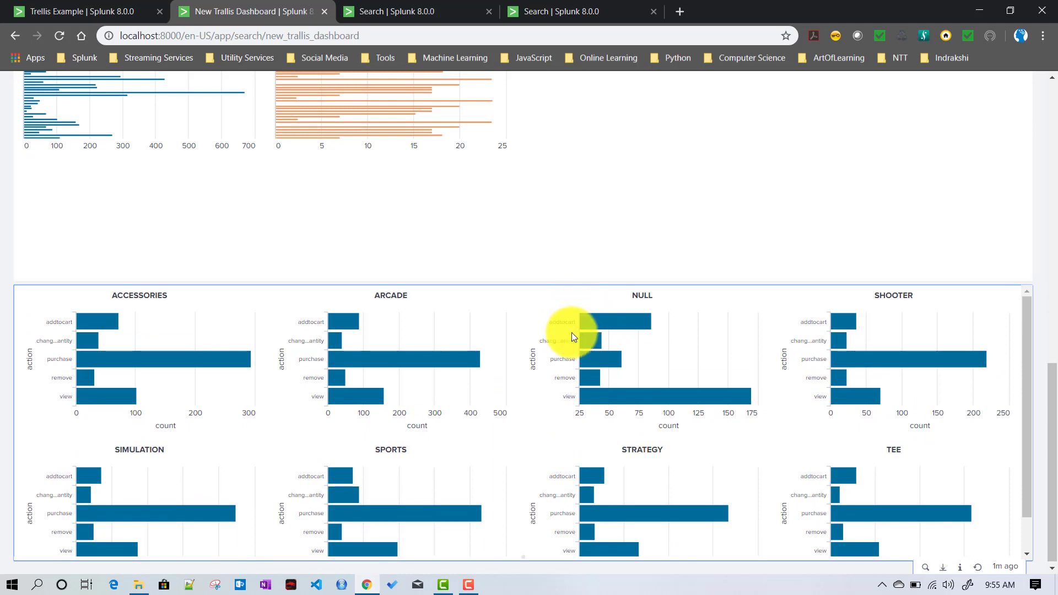
Step: Edit New Trallis Dashboard and set the drilldown of the panel split by action to Link to search with the Auto option
scroll(735, 276, "up", 5)
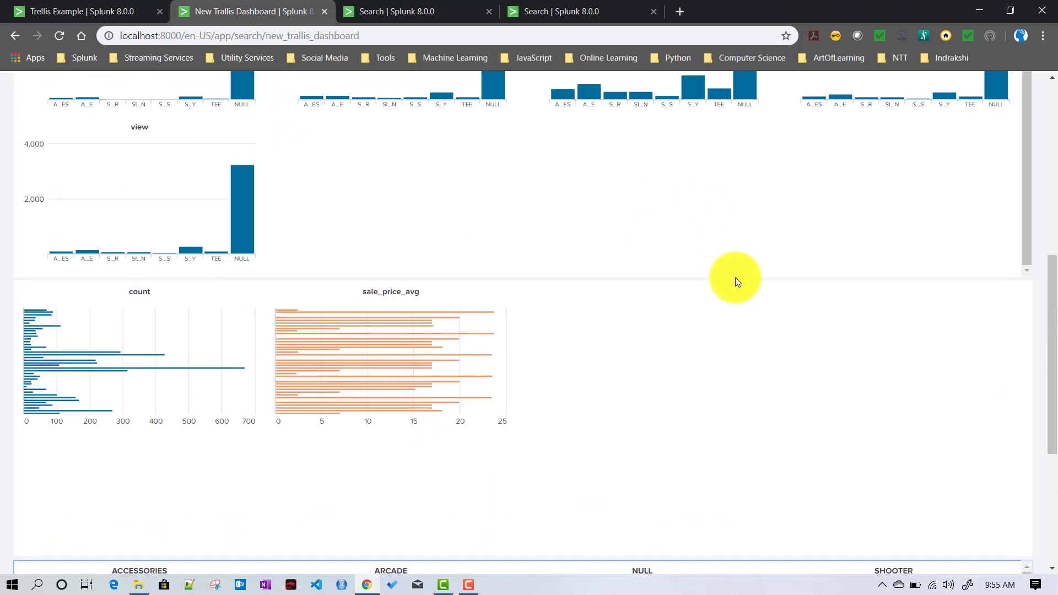
scroll(646, 316, "up", 9)
scroll(493, 271, "down", 5)
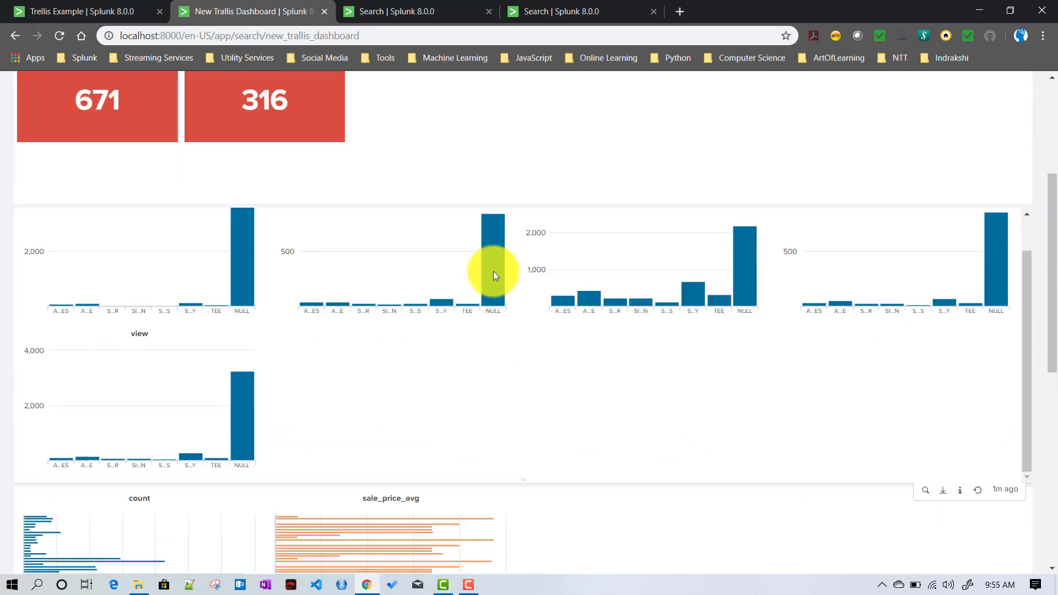
scroll(280, 311, "up", 5)
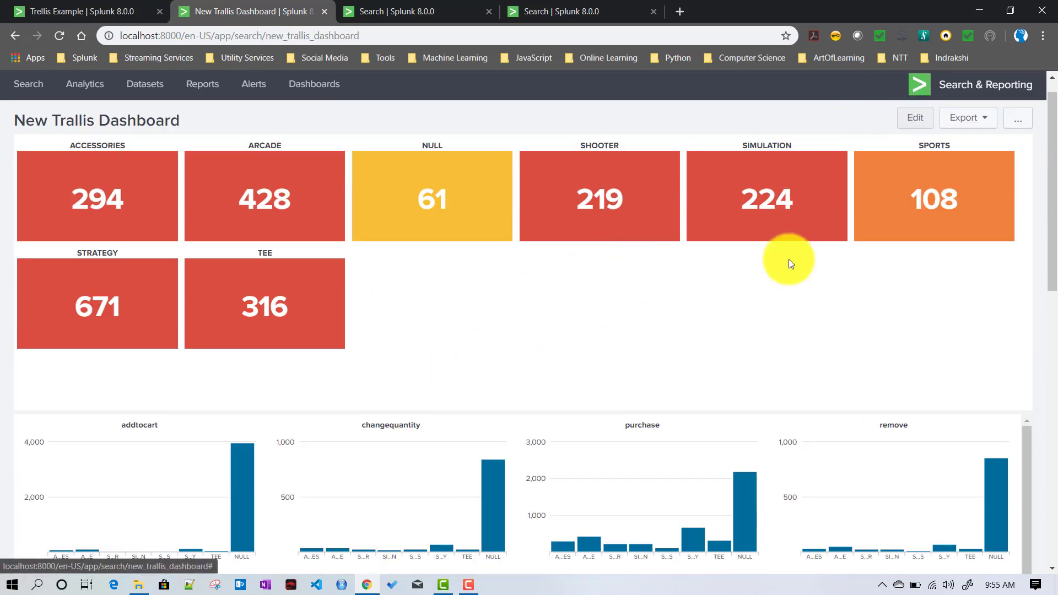
left_click(921, 123)
scroll(570, 282, "down", 8)
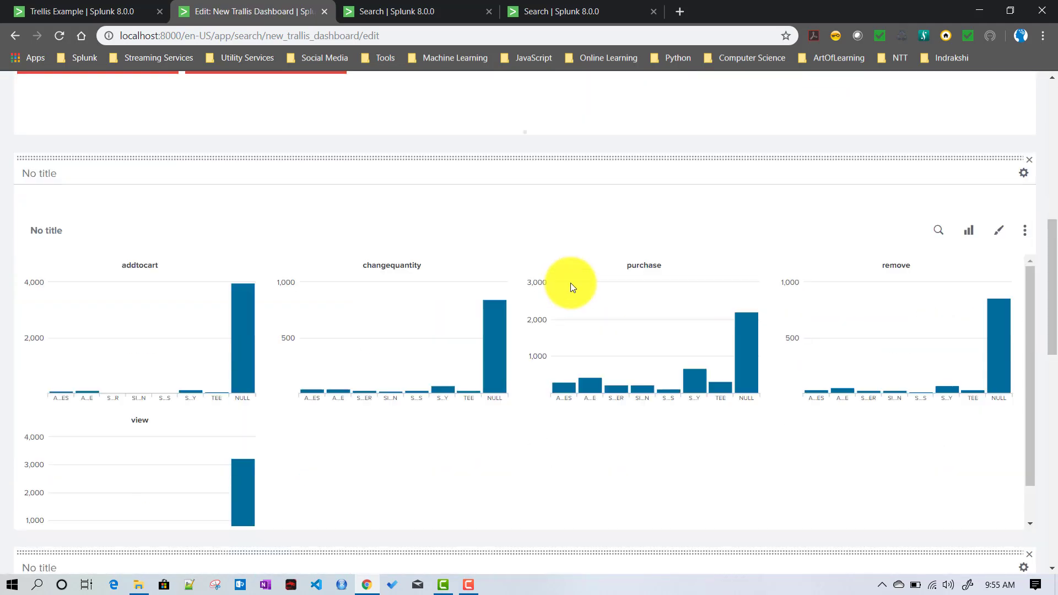
scroll(570, 283, "down", 1)
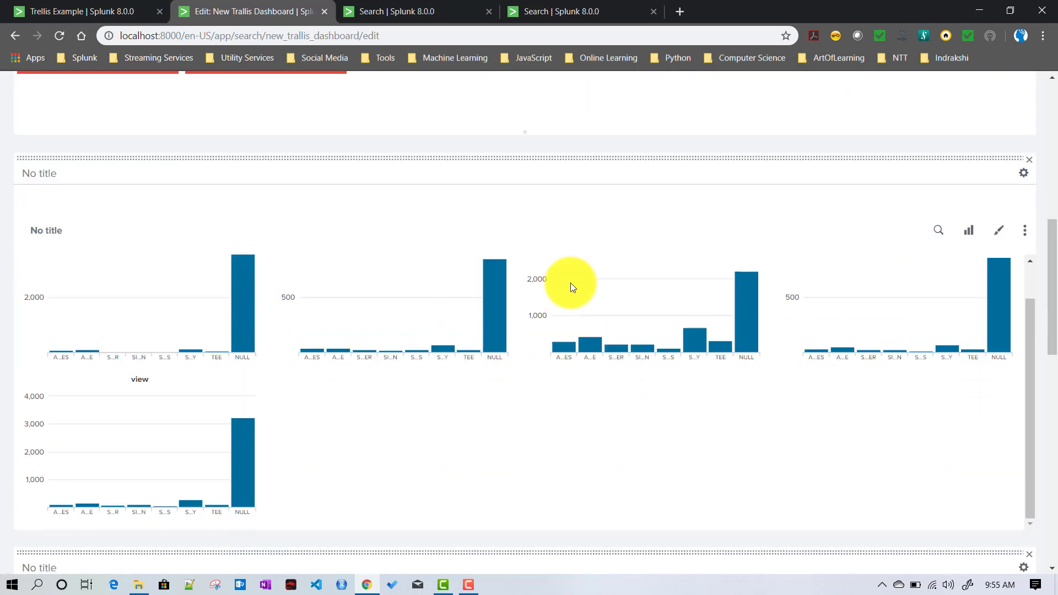
left_click(1024, 230)
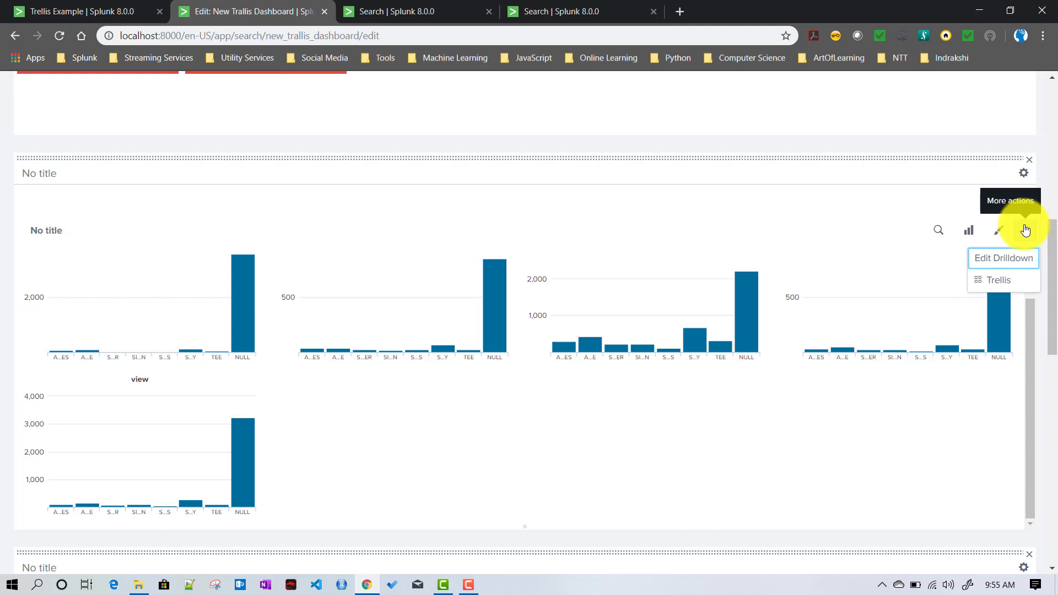
left_click(1005, 259)
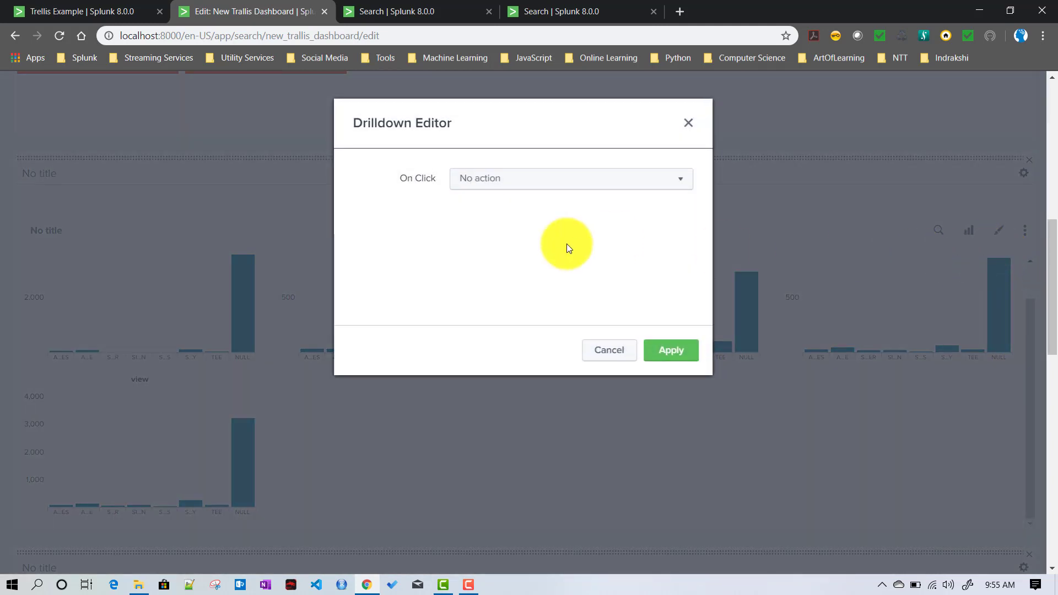
left_click(503, 185)
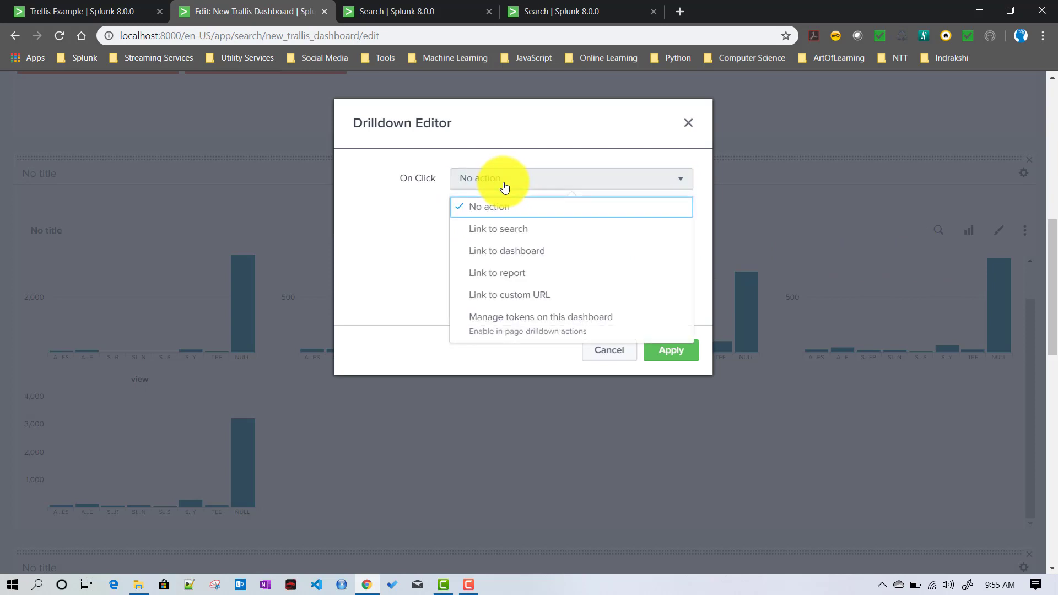
left_click(507, 231)
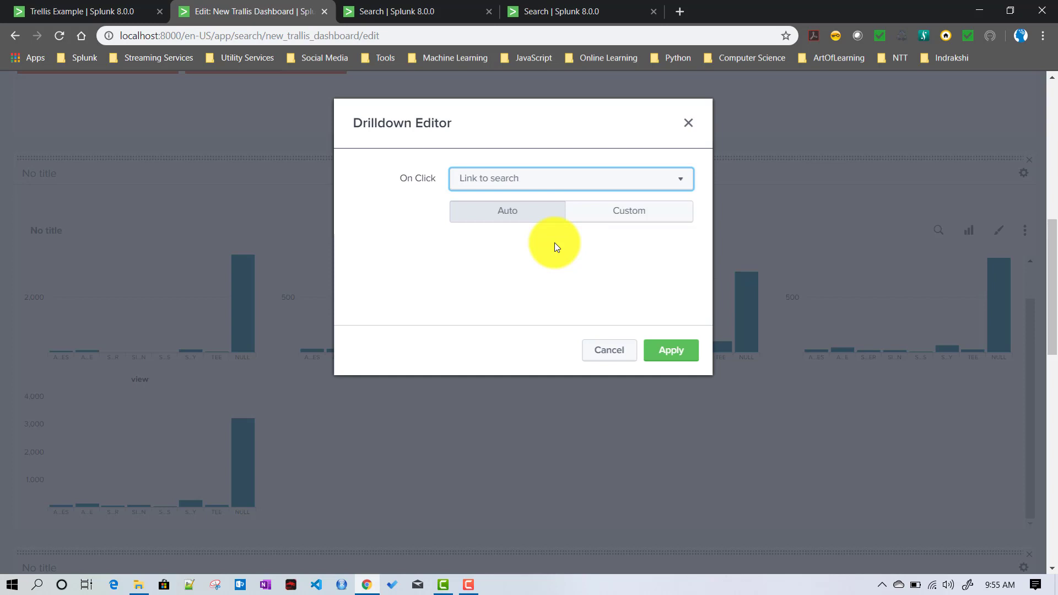
left_click(668, 353)
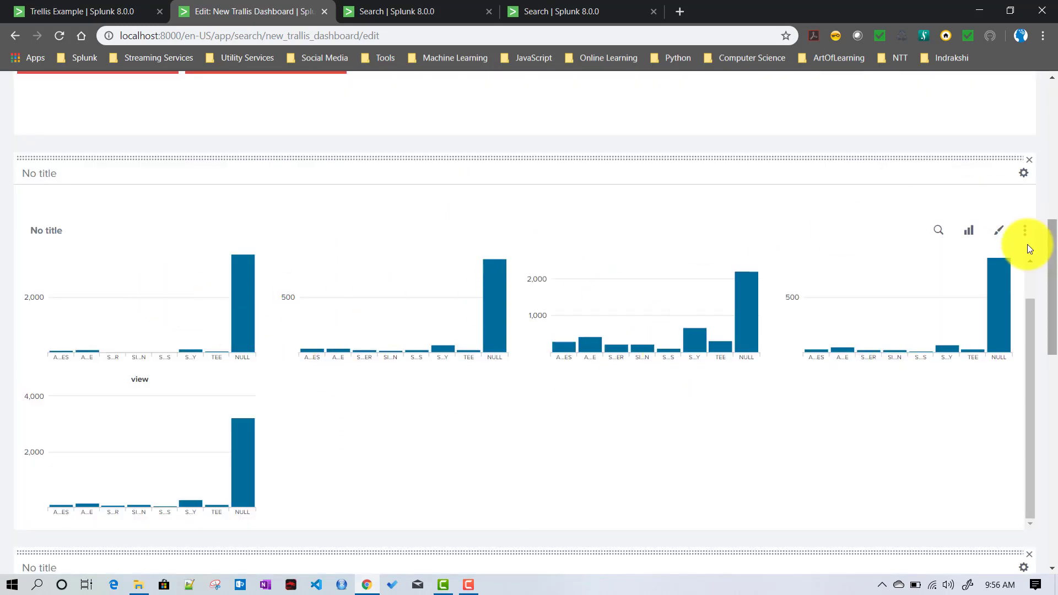
Step: Set the X-axis and Y-axis titles of the column chart panel split by action to Default and save the dashboard
left_click(999, 232)
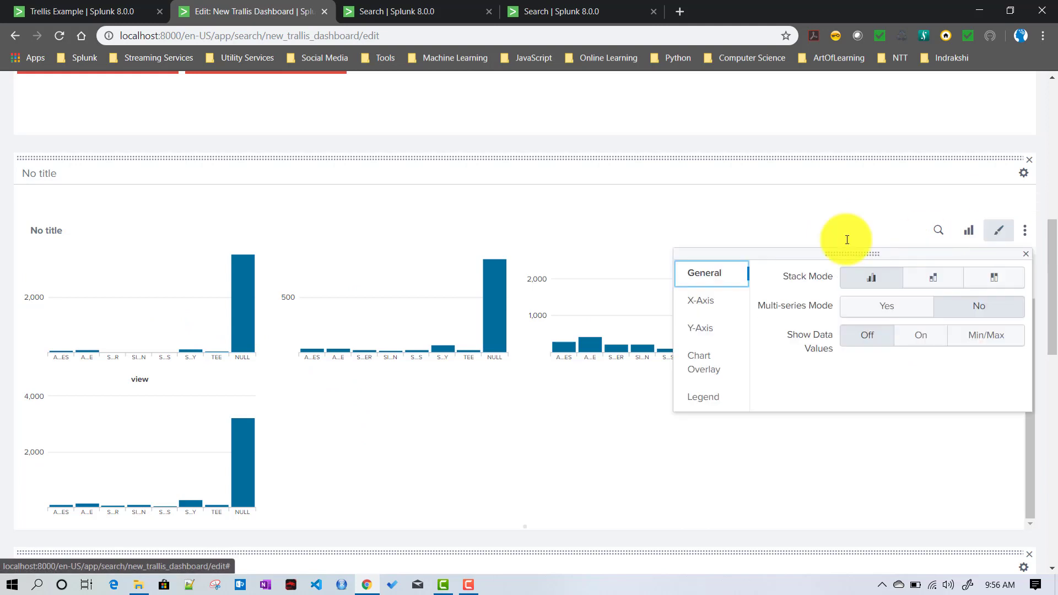
left_click(702, 299)
left_click(939, 277)
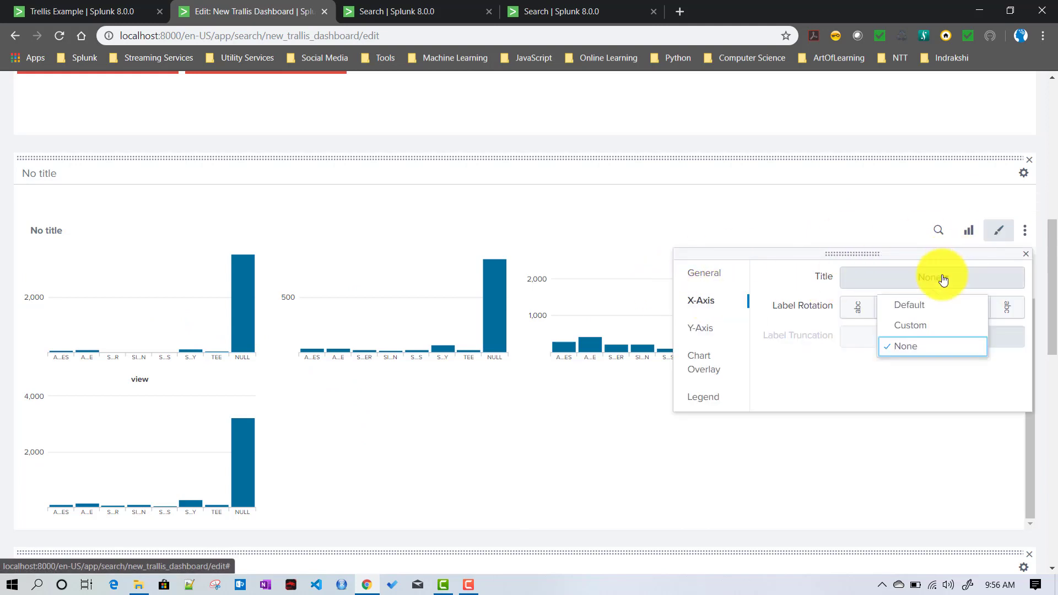
left_click(912, 308)
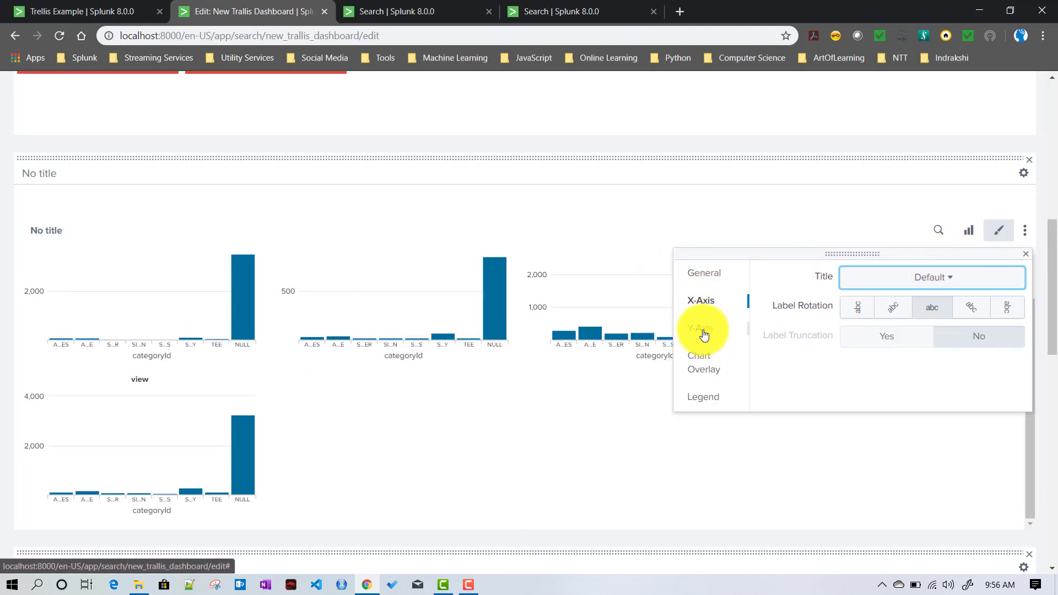
left_click(703, 330)
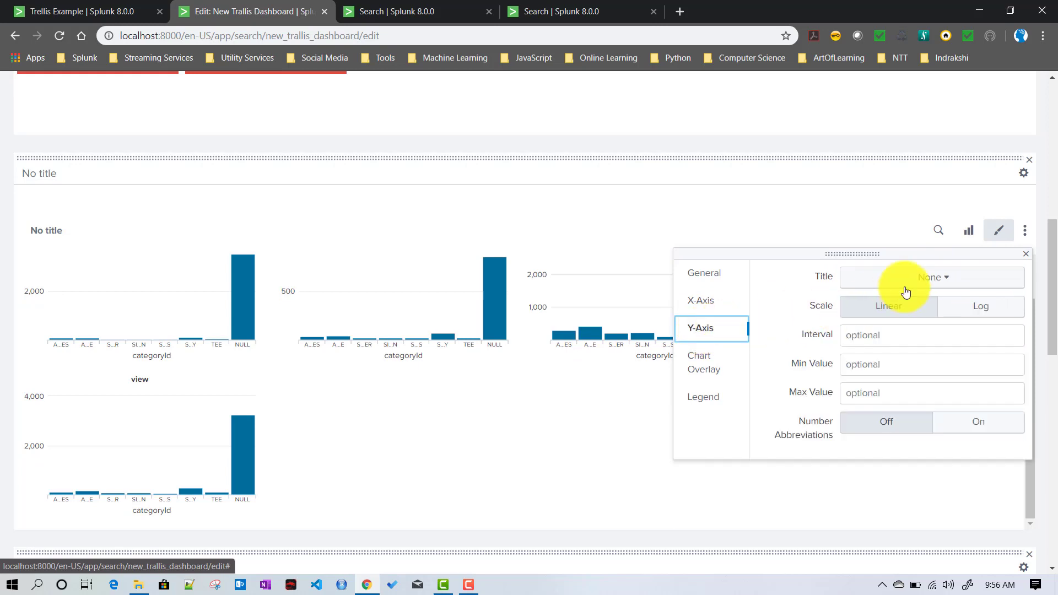
left_click(938, 278)
left_click(915, 304)
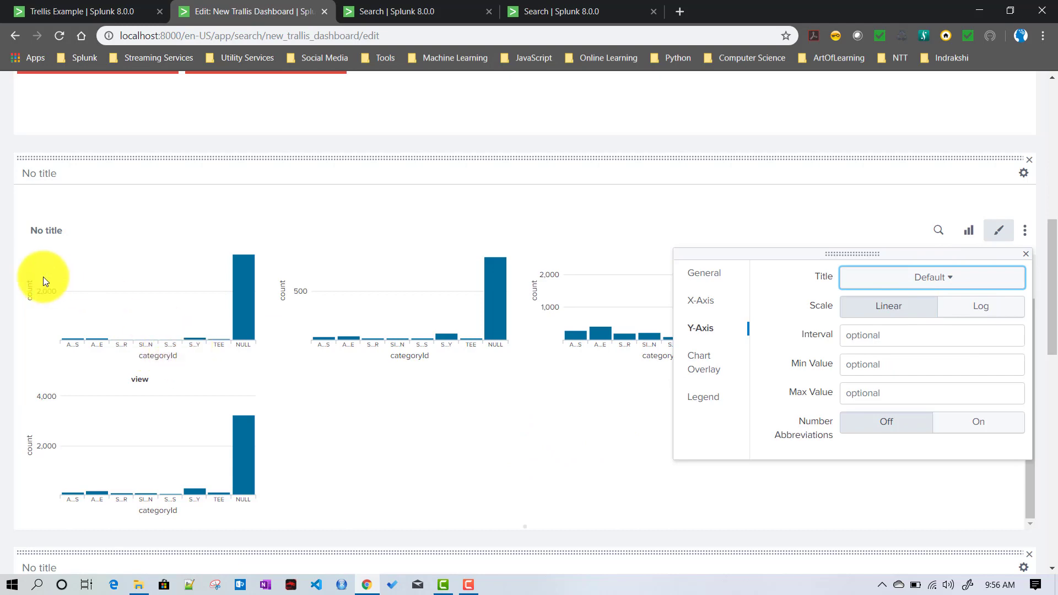
left_click(787, 195)
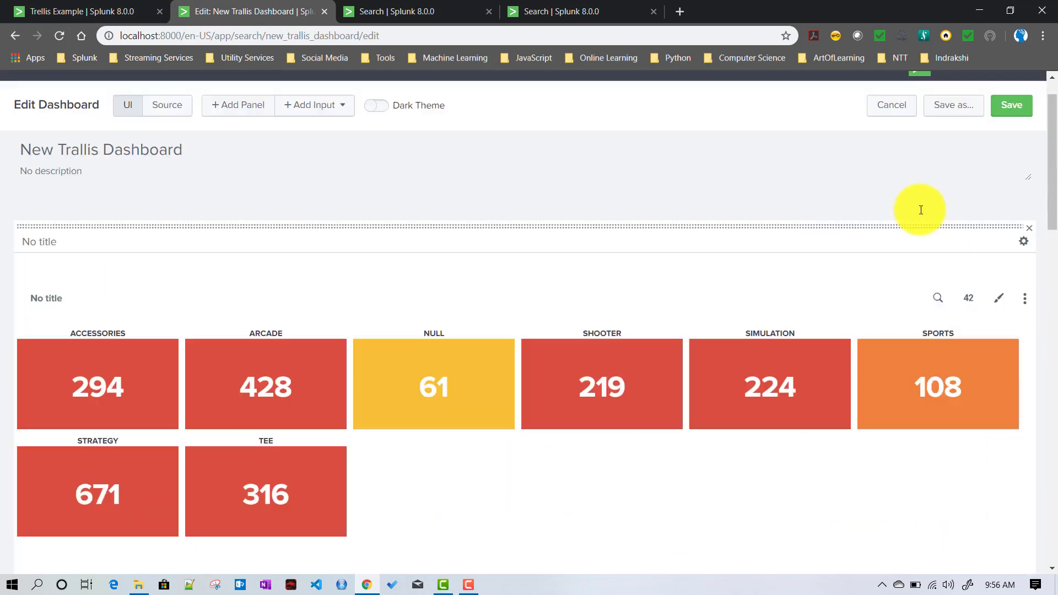
scroll(921, 208, "up", 1)
left_click(1012, 156)
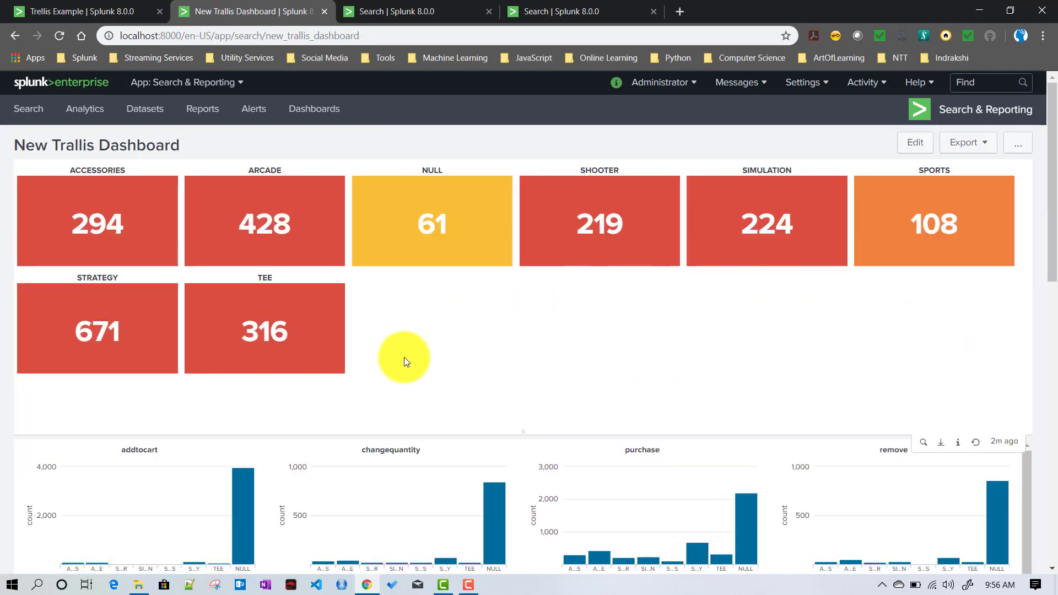
Step: Drill down from the STRATEGY column in the addtocart chart and check the action and categoryId filters in the resulting search
scroll(406, 359, "down", 5)
mouse_move(495, 252)
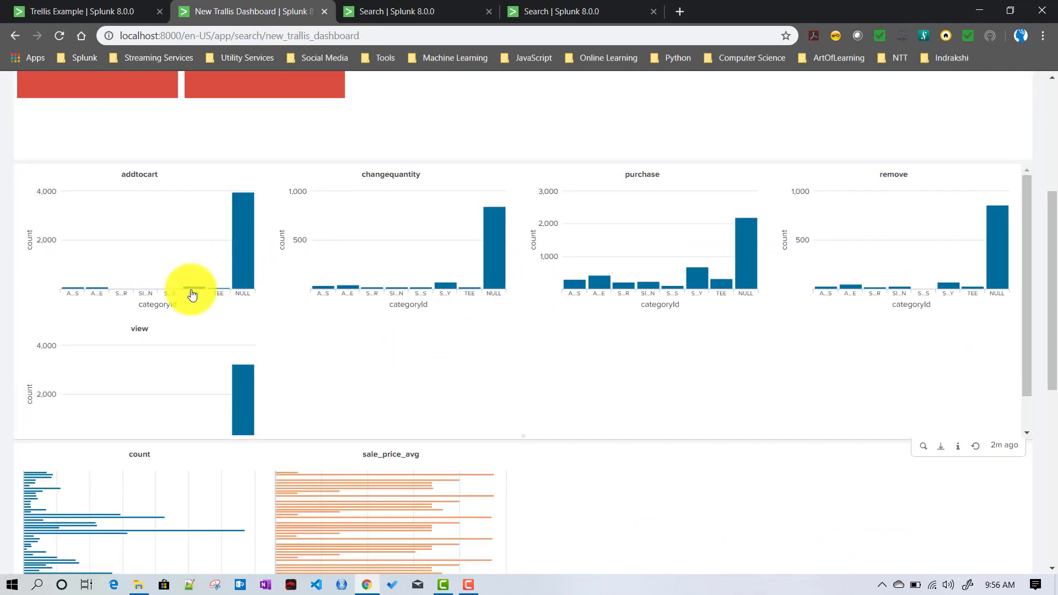
mouse_move(194, 292)
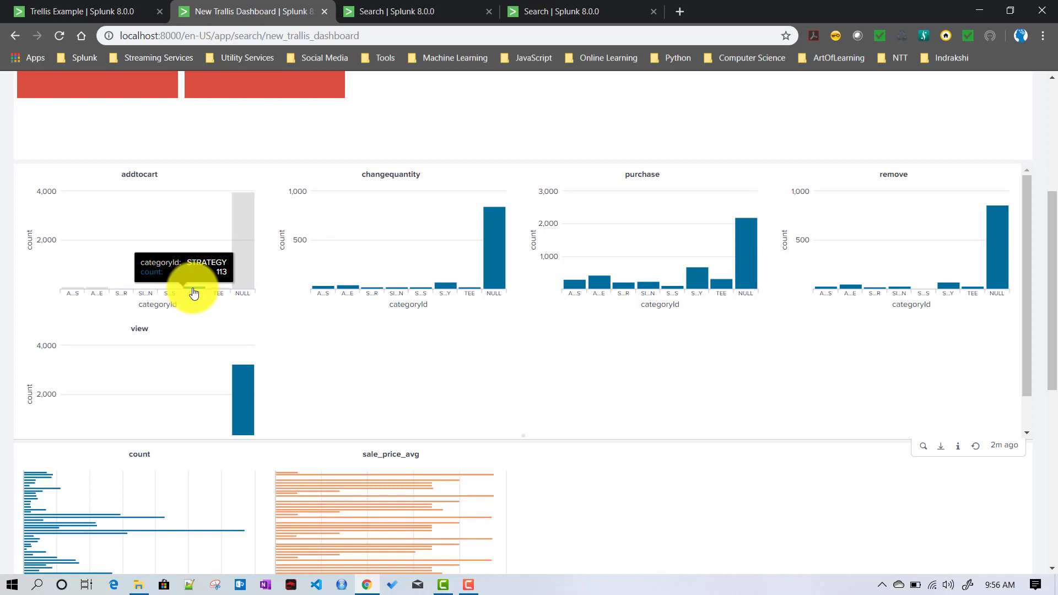
left_click(194, 292)
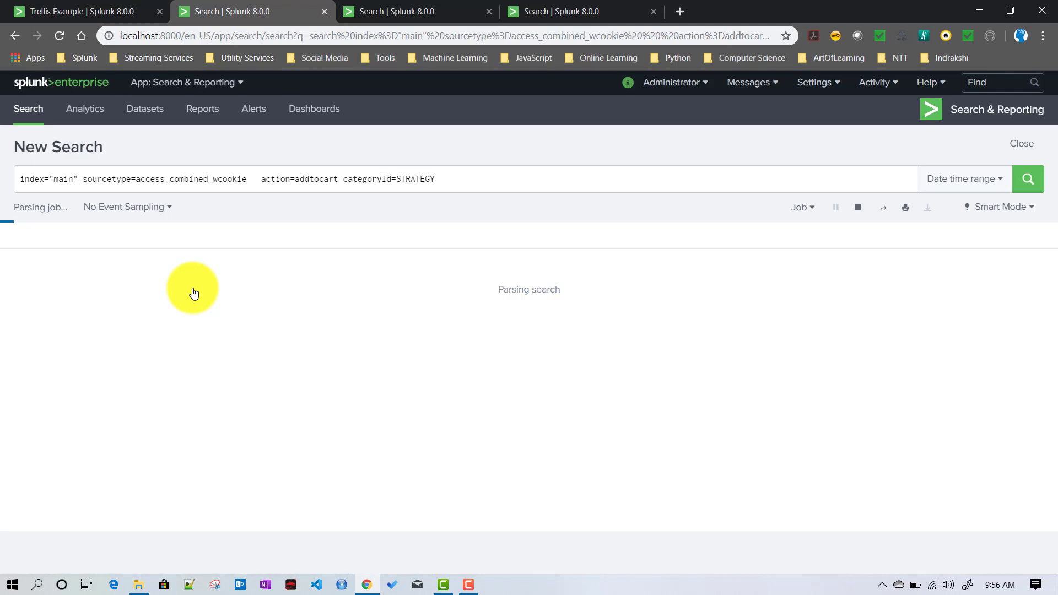
left_click(319, 178)
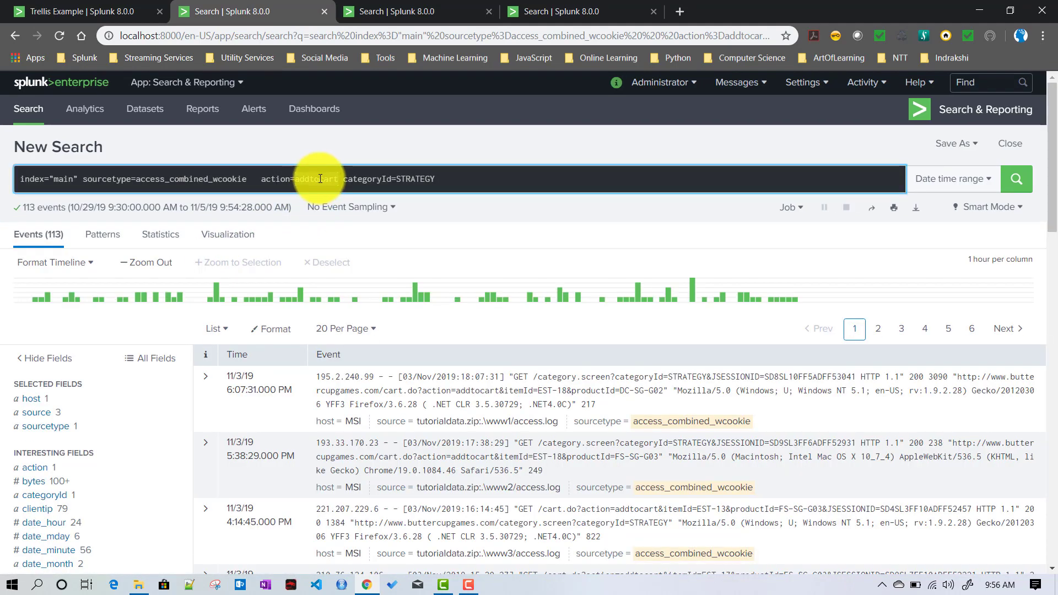
double_click(413, 179)
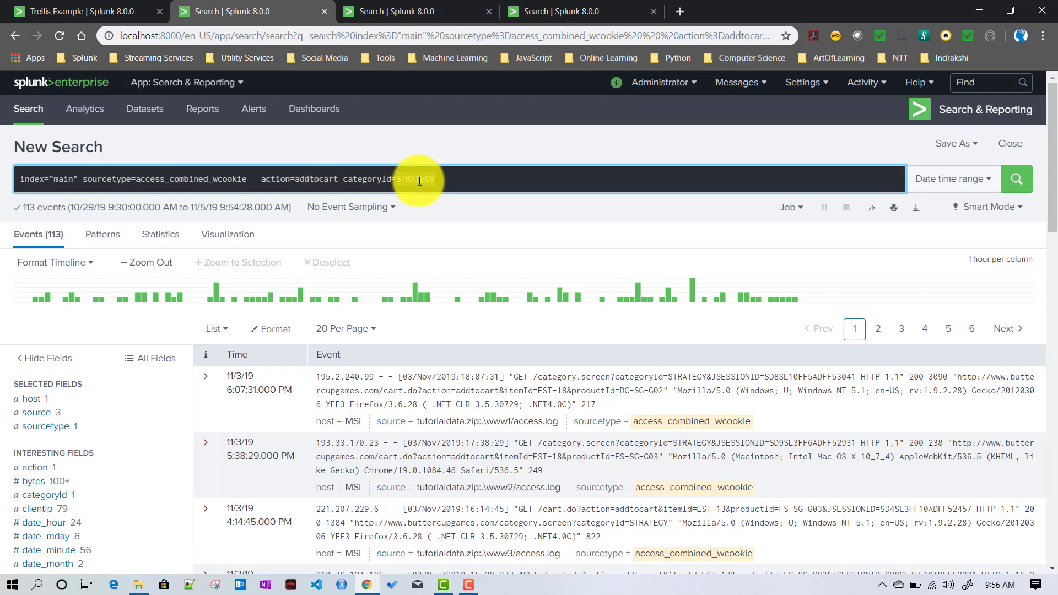
Step: Return to New Trallis Dashboard and examine the addtocart title and STRATEGY column in the panel split by action
left_click(17, 35)
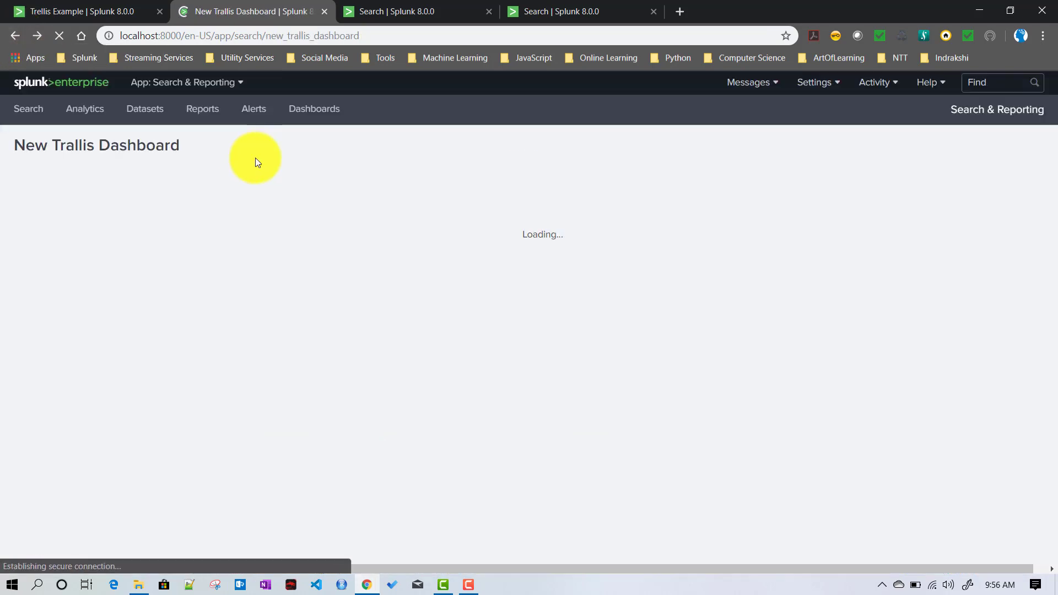
scroll(256, 157, "down", 5)
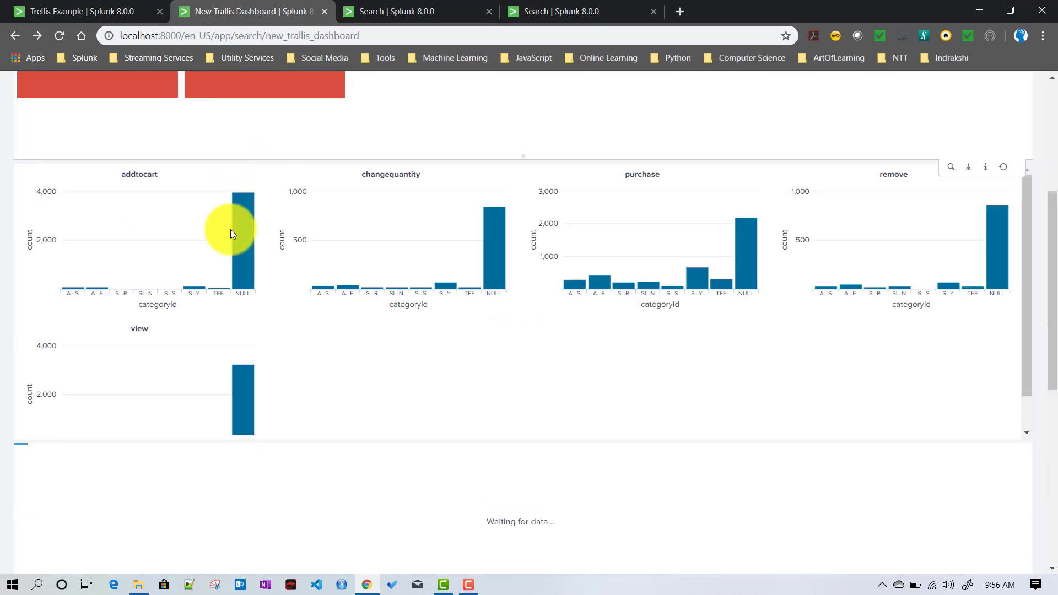
double_click(132, 174)
left_click(131, 174)
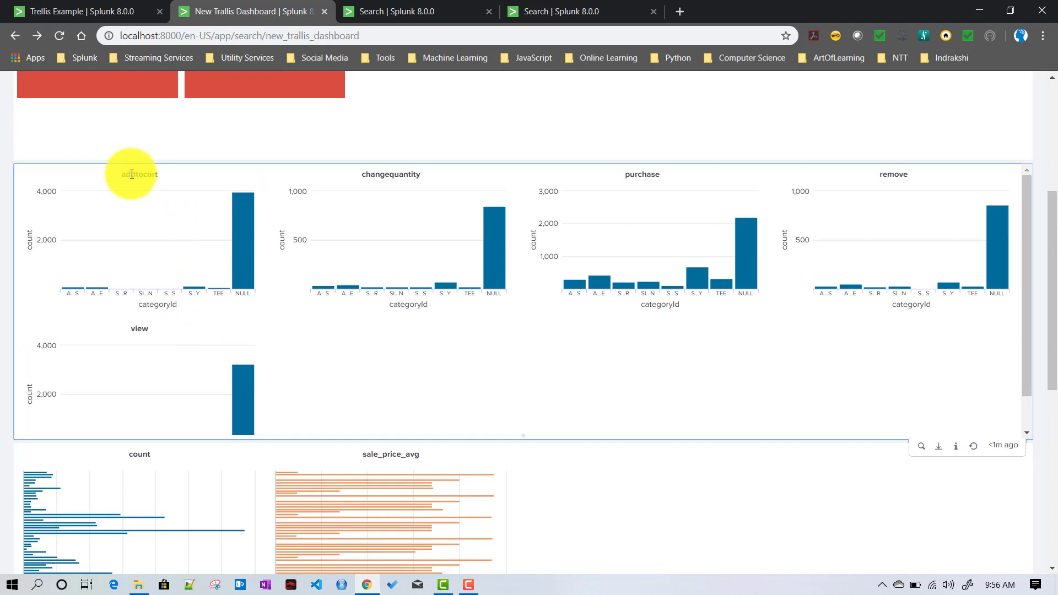
double_click(132, 174)
mouse_move(192, 292)
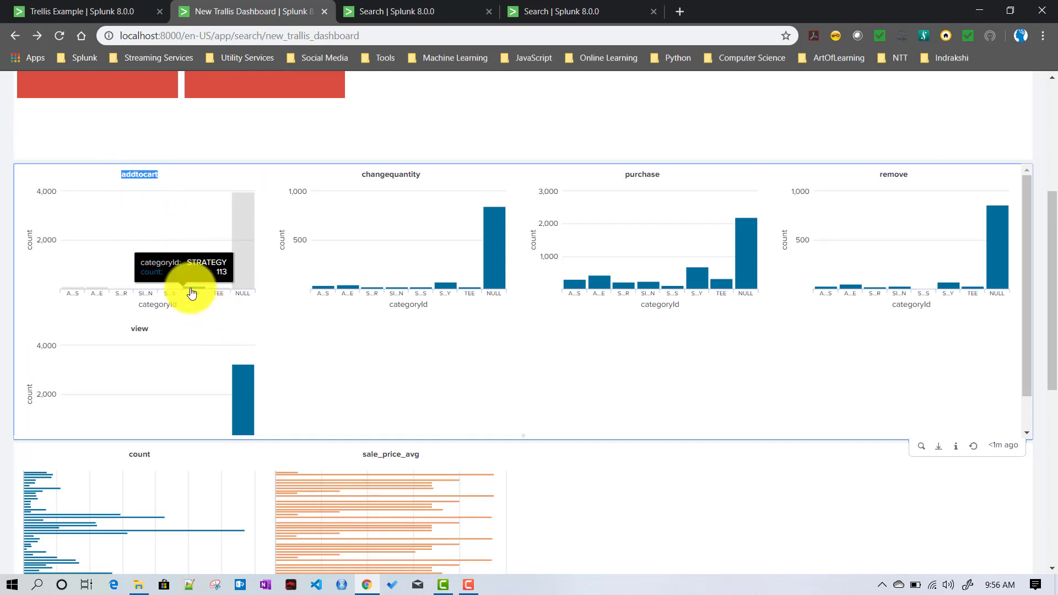
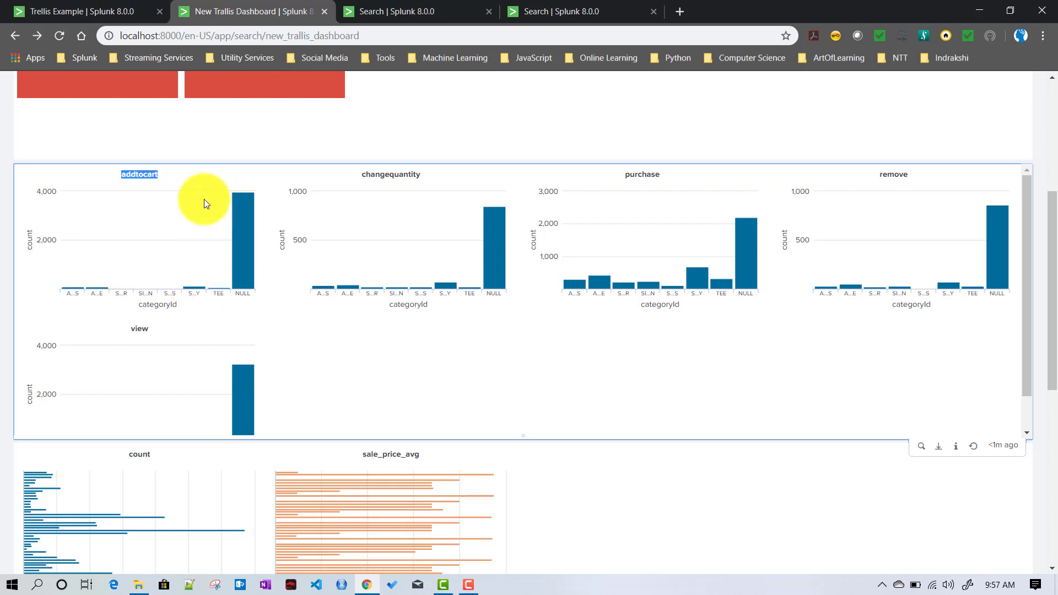
scroll(384, 341, "up", 1)
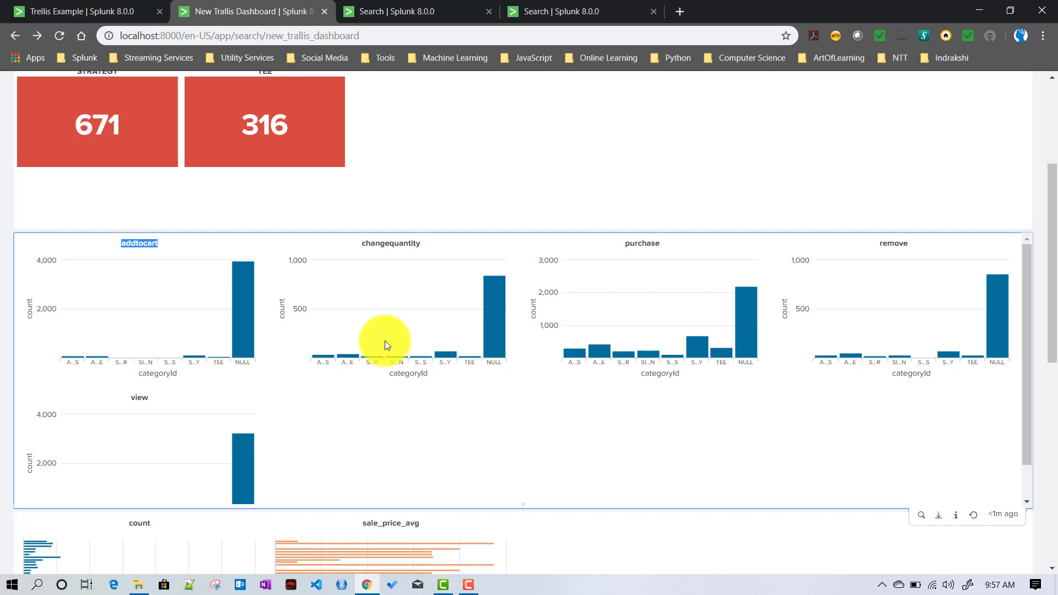
scroll(431, 392, "down", 1)
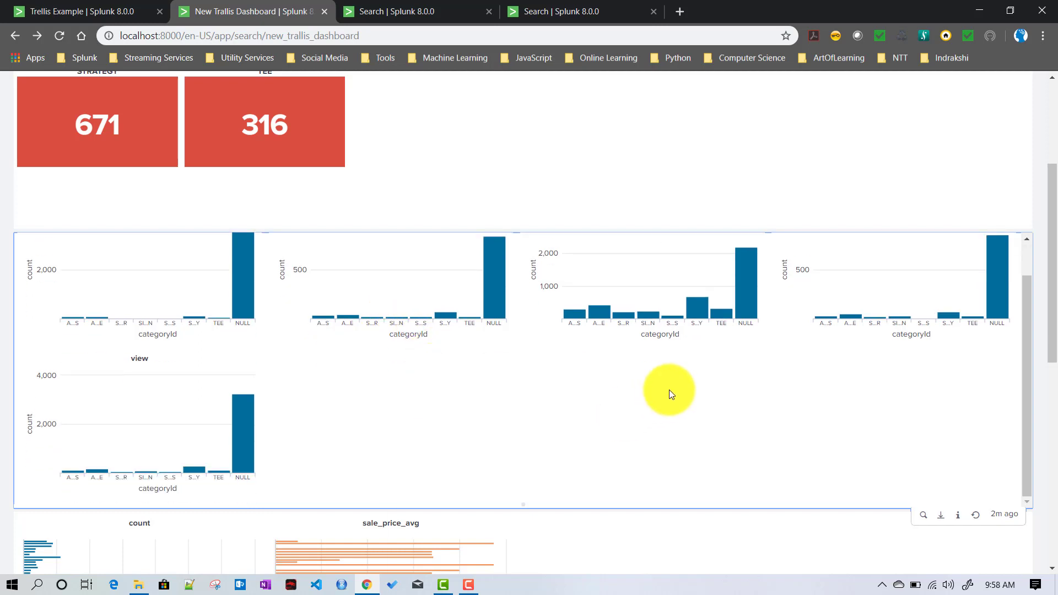
scroll(683, 382, "up", 1)
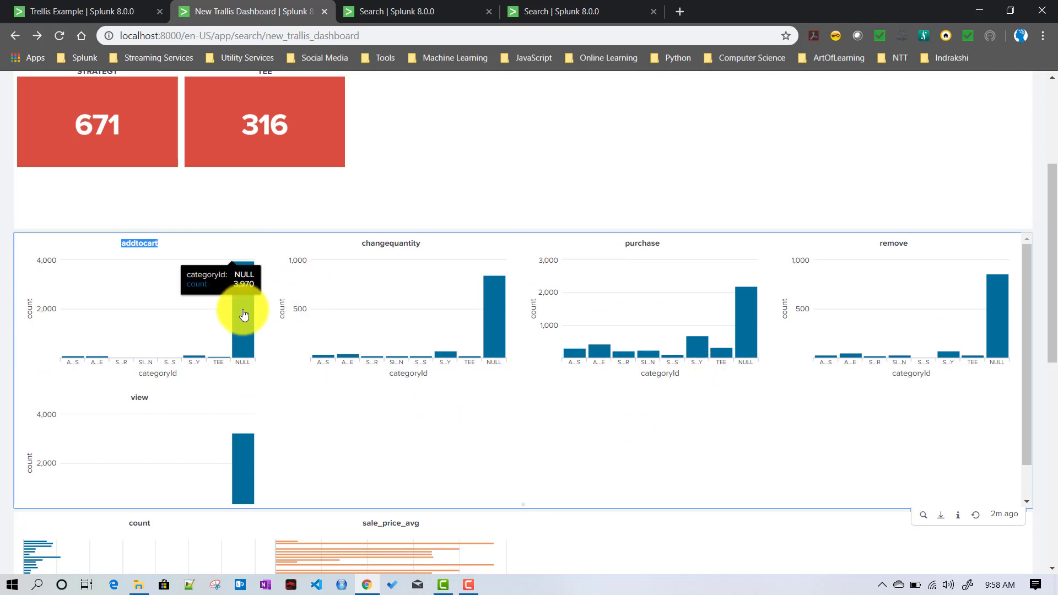
Step: Edit New Trallis Dashboard and change the drilldown of the panel split by action to Link to custom URL
scroll(738, 398, "up", 3)
left_click(915, 141)
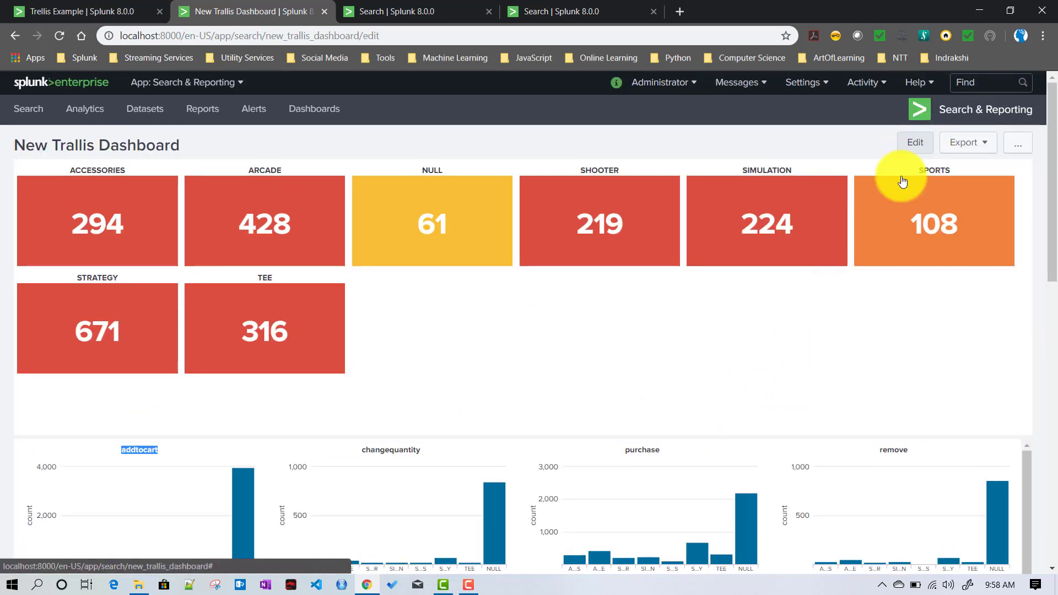
scroll(579, 339, "down", 8)
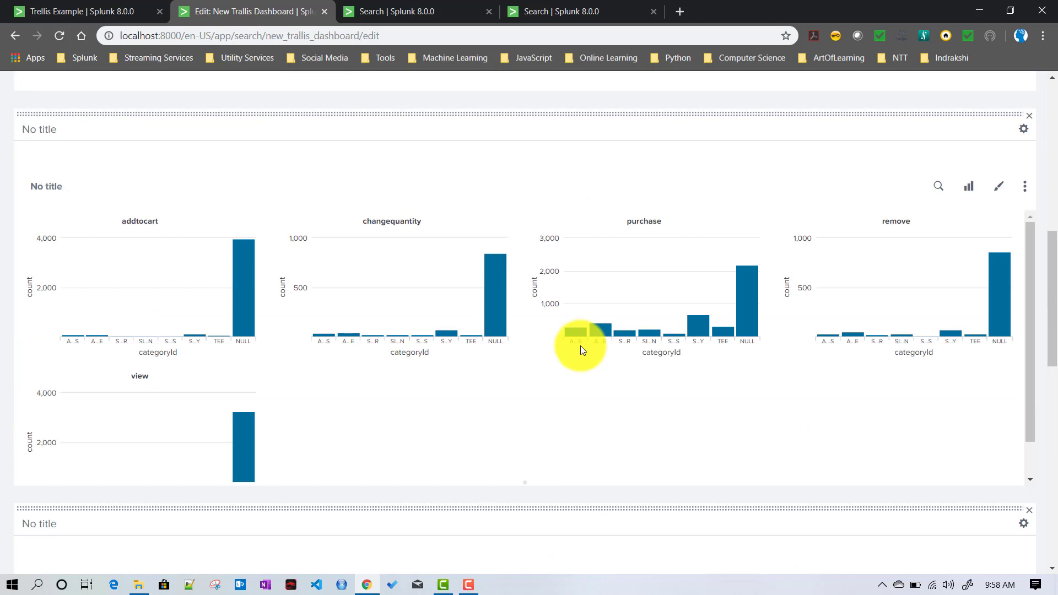
left_click(1026, 187)
left_click(1002, 216)
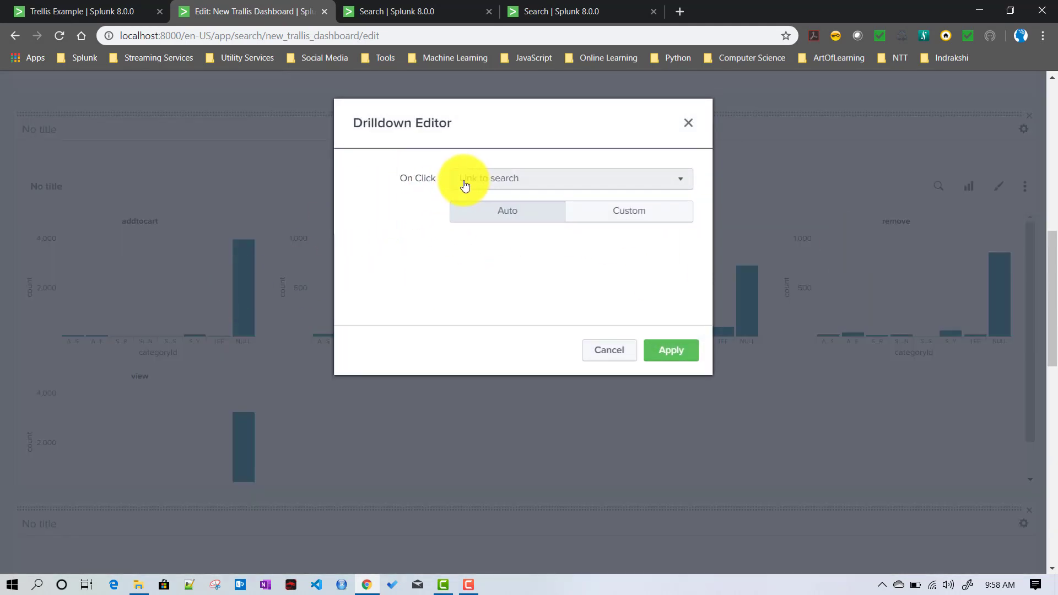
left_click(493, 189)
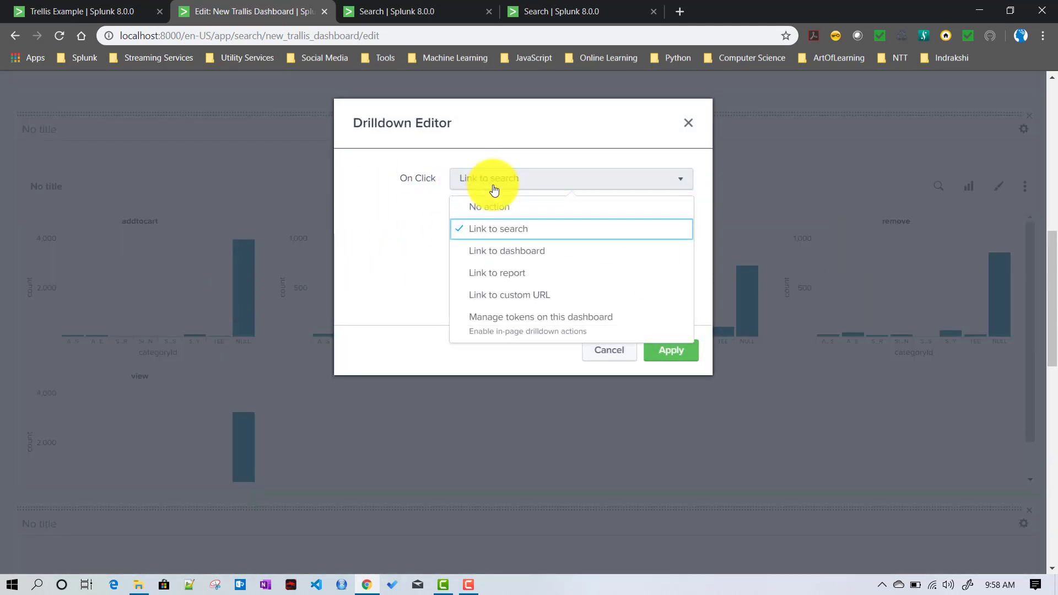
left_click(511, 296)
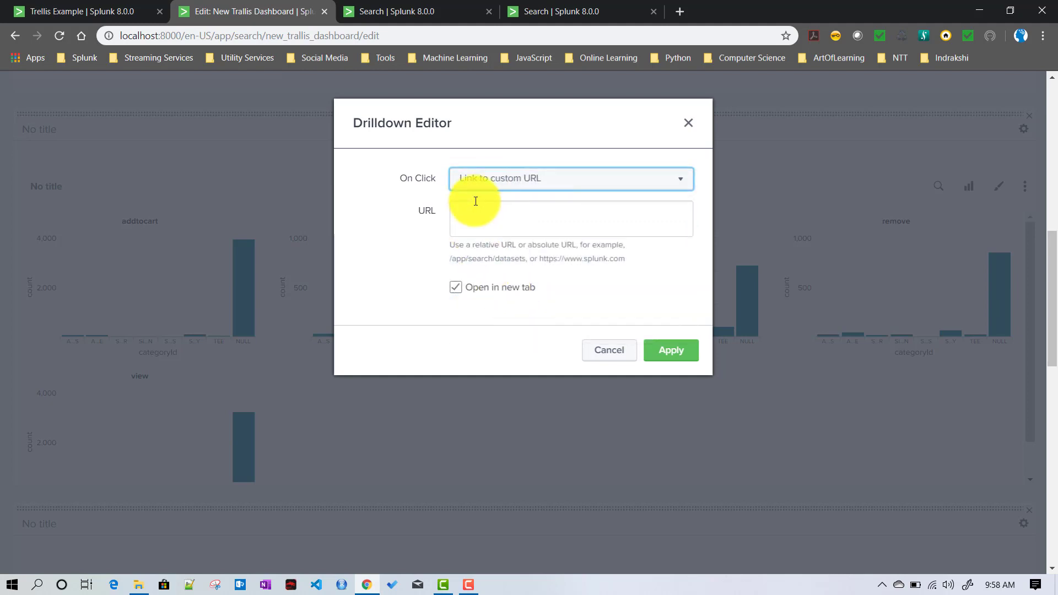
left_click(474, 214)
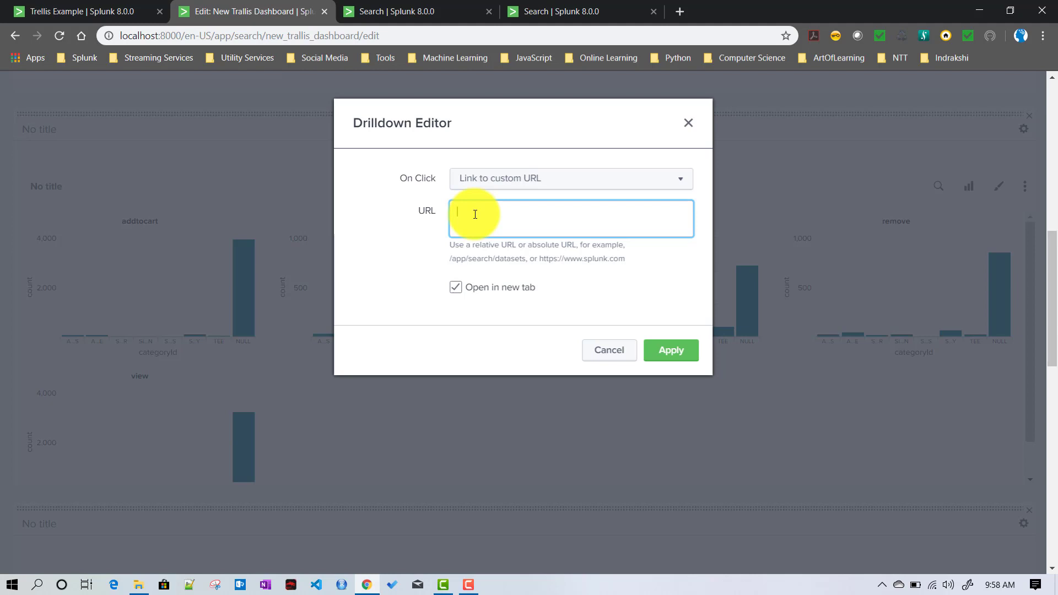
type("http://www.google.com/search")
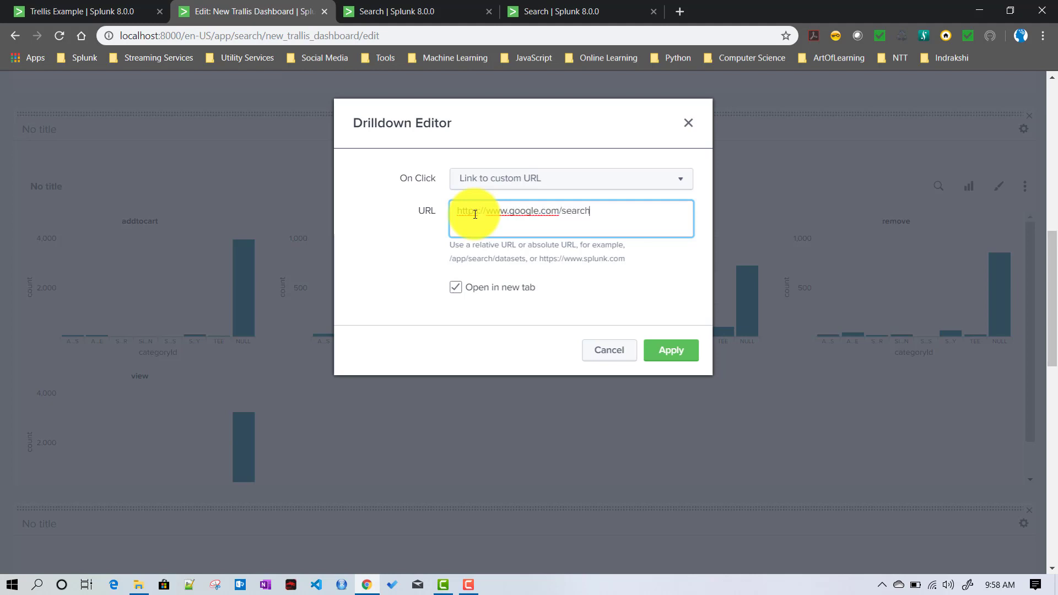
type("?q=$$$")
key("BackSpace")
key("Left")
type("trllis.name")
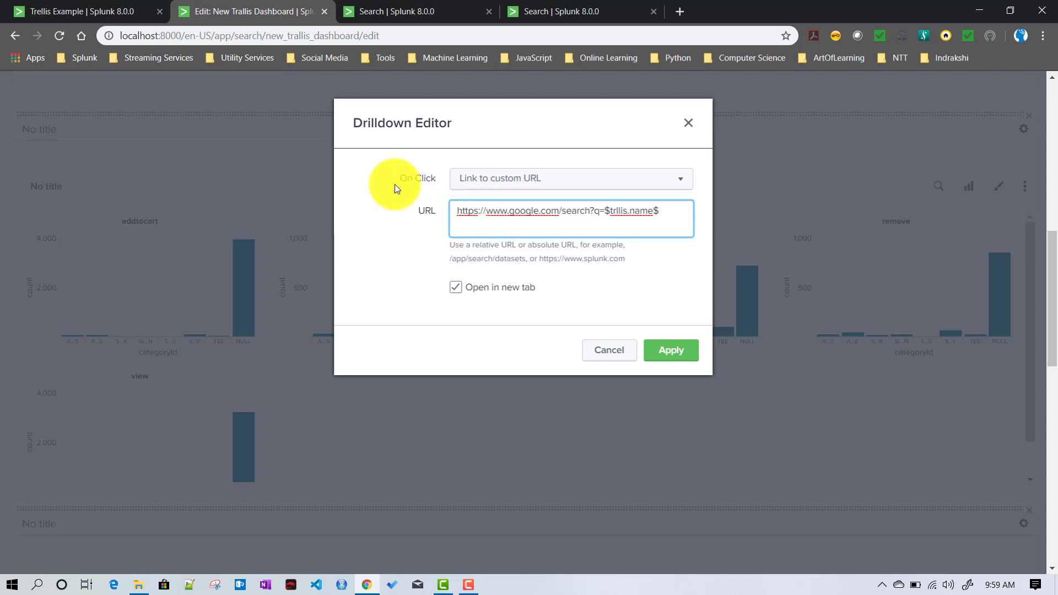
left_click(624, 211)
type("e")
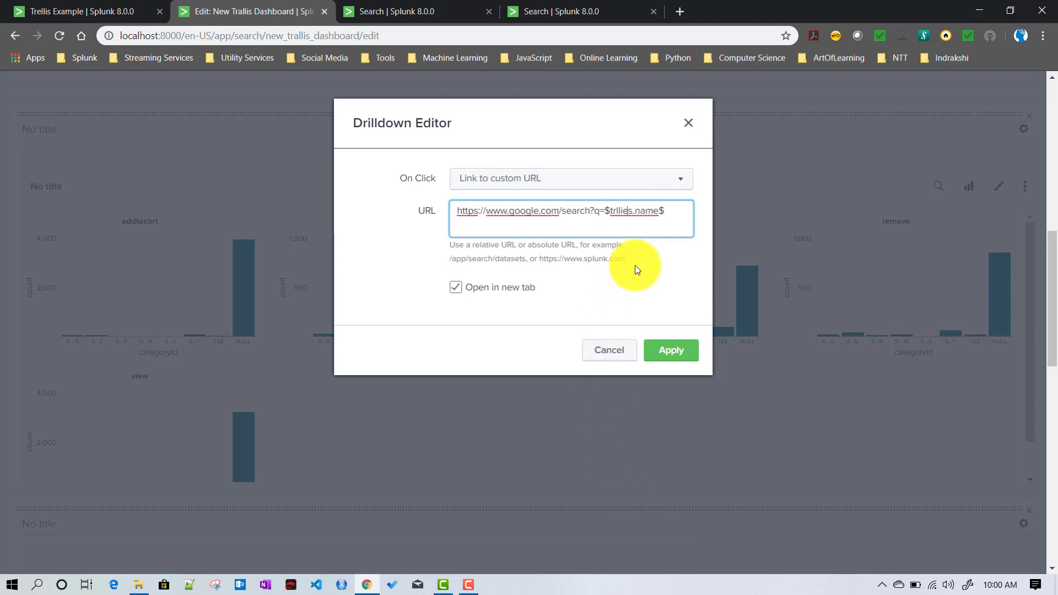
key("BackSpace")
key("BackSpace")
key("BackSpace")
key("BackSpace")
key("BackSpace")
type("ellis")
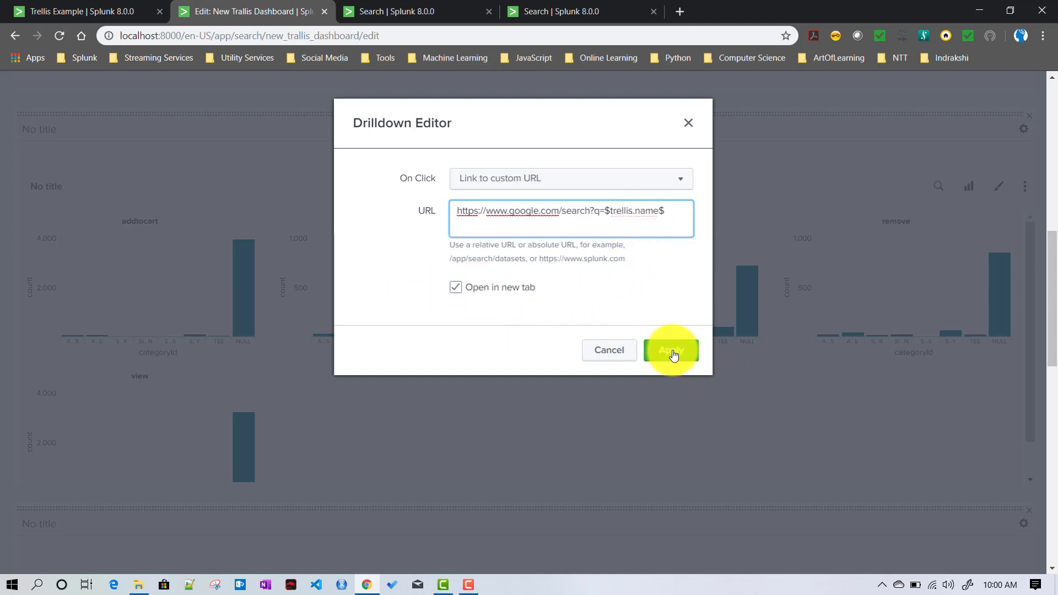
left_click(689, 361)
scroll(445, 408, "up", 10)
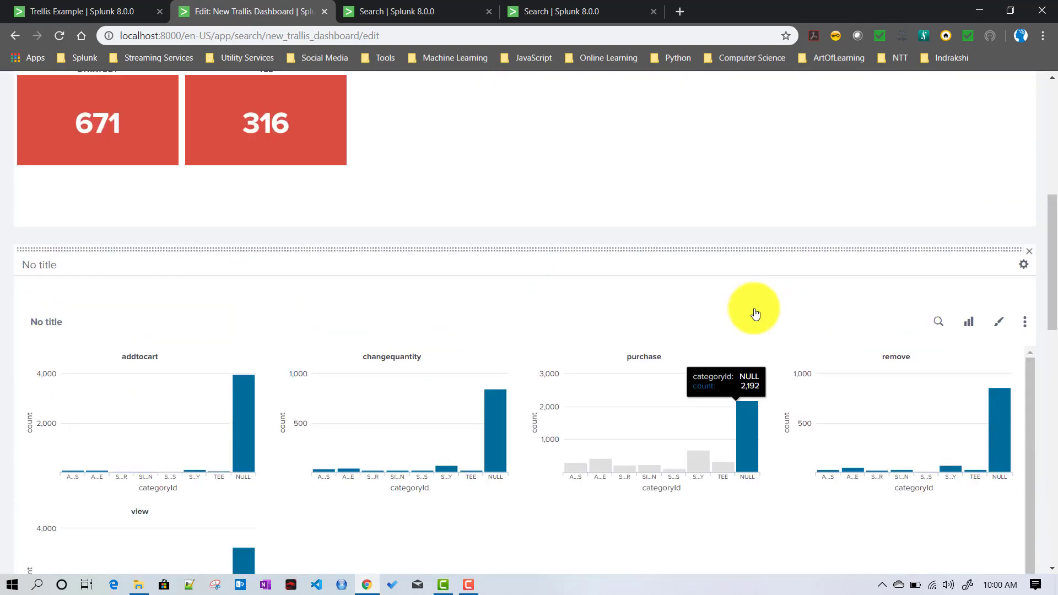
left_click(1024, 151)
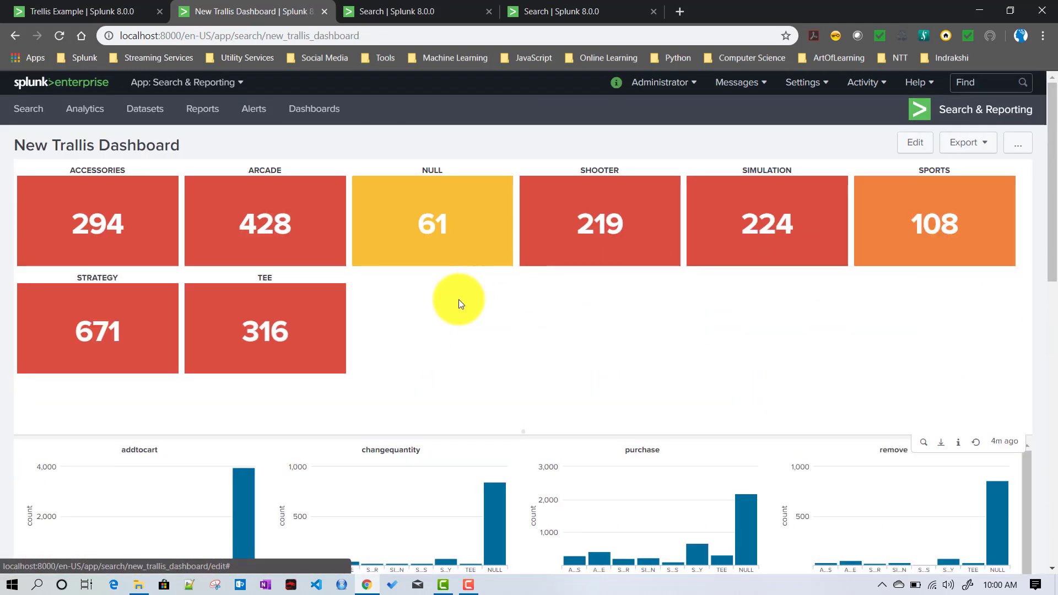
Step: Drill down from the ARCADE column in the changequantity chart and check the search term passed to Google
scroll(455, 295, "down", 4)
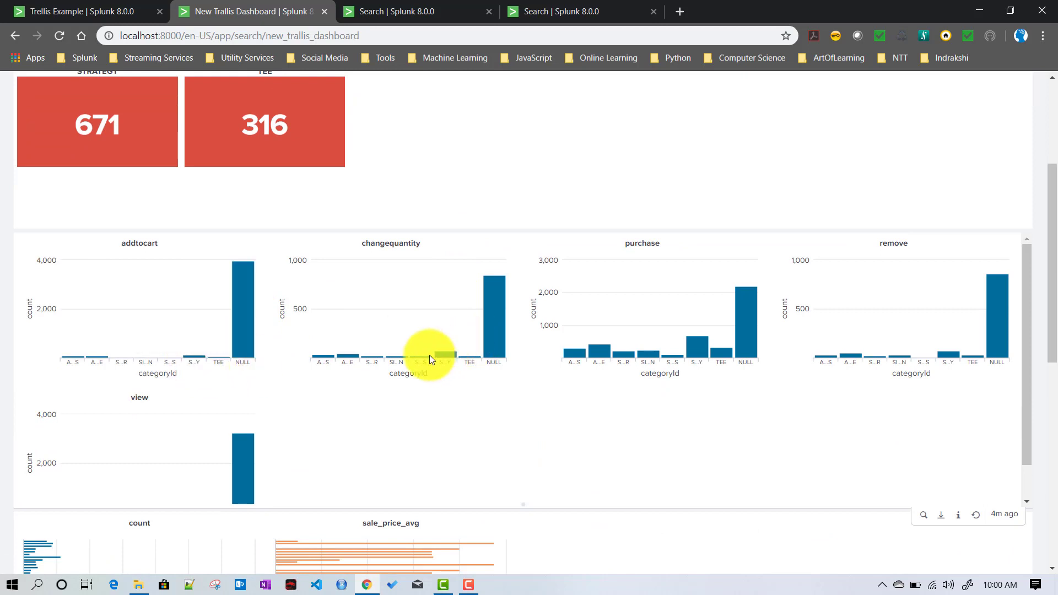
left_click(353, 359)
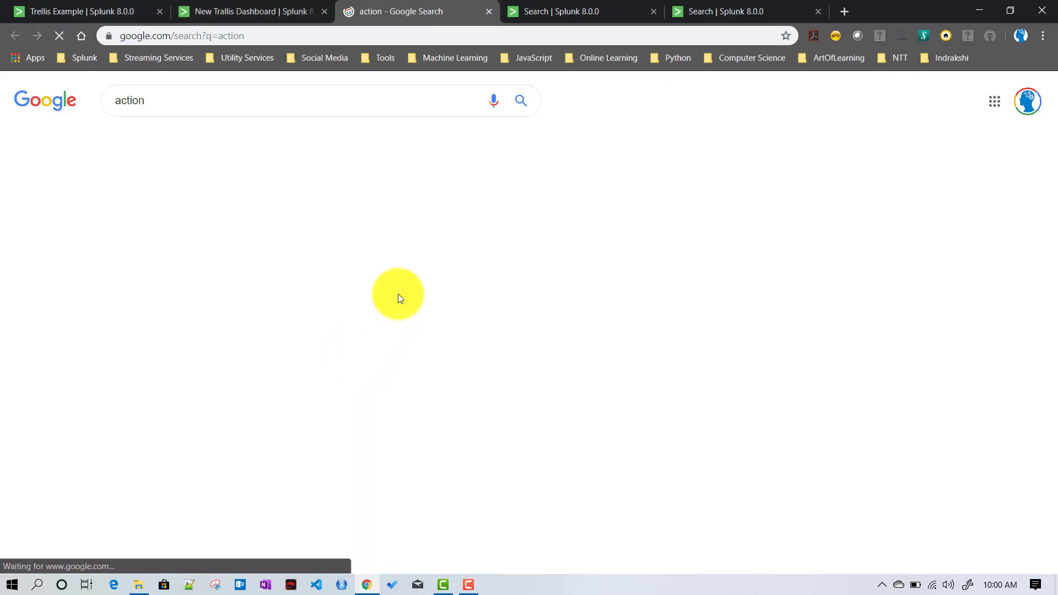
double_click(126, 102)
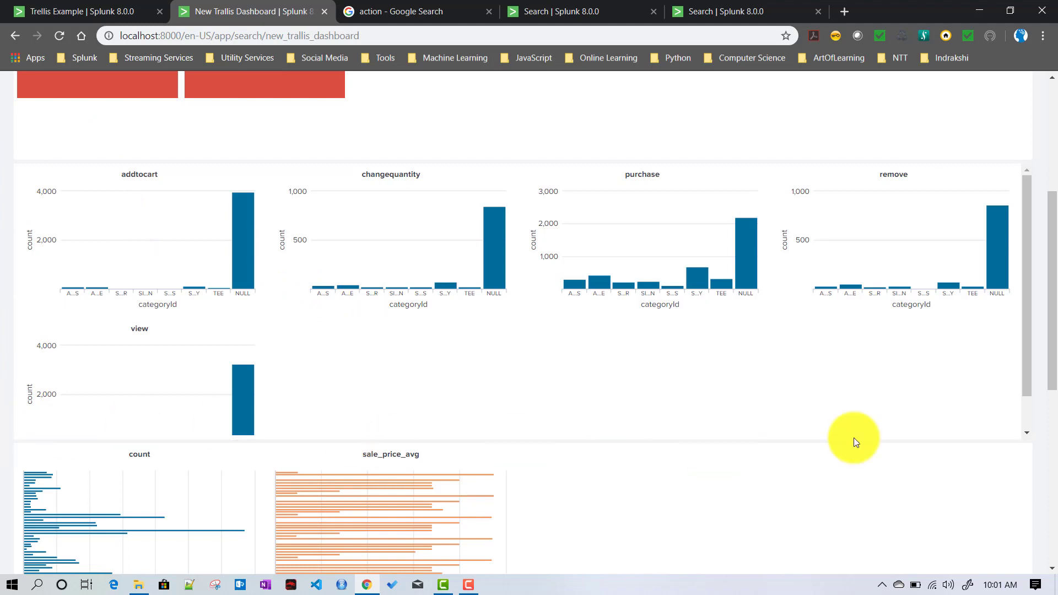
Step: Compare the addtocart, changequantity and purchase chart titles with the term in the Google search
double_click(139, 176)
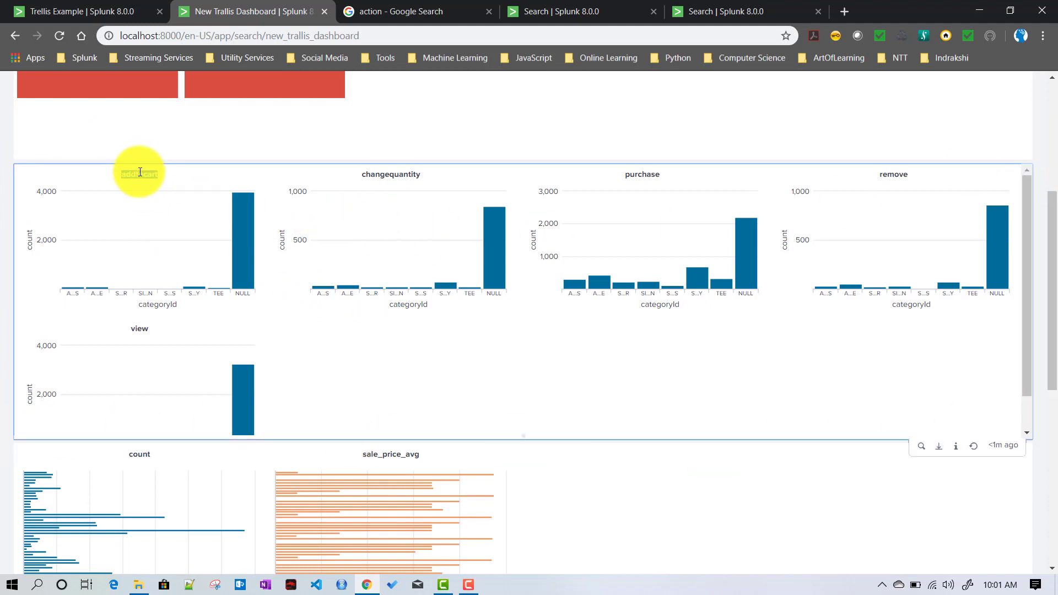
double_click(391, 176)
left_click(649, 171)
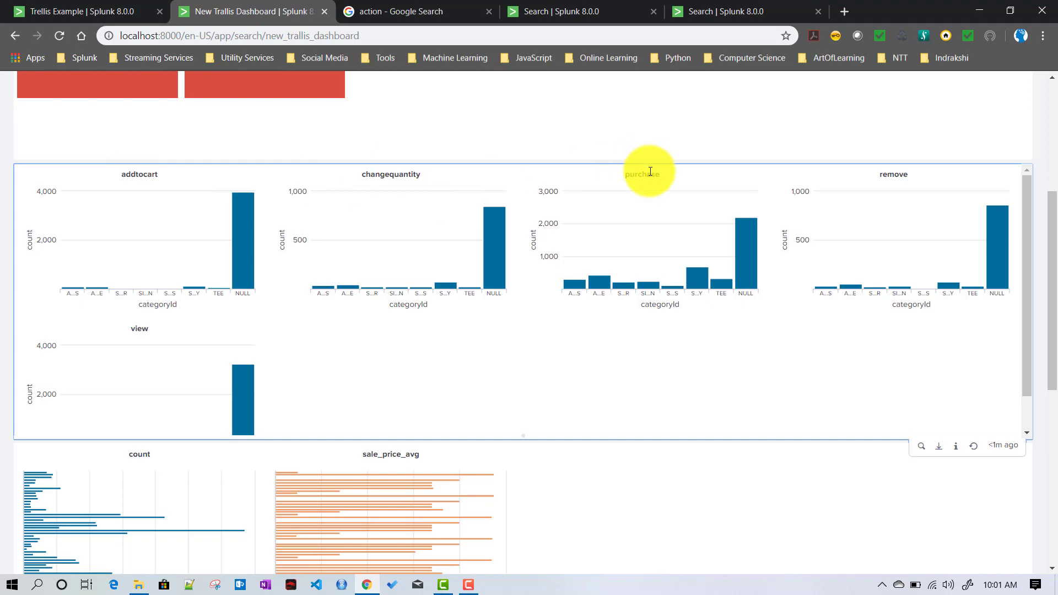
double_click(650, 172)
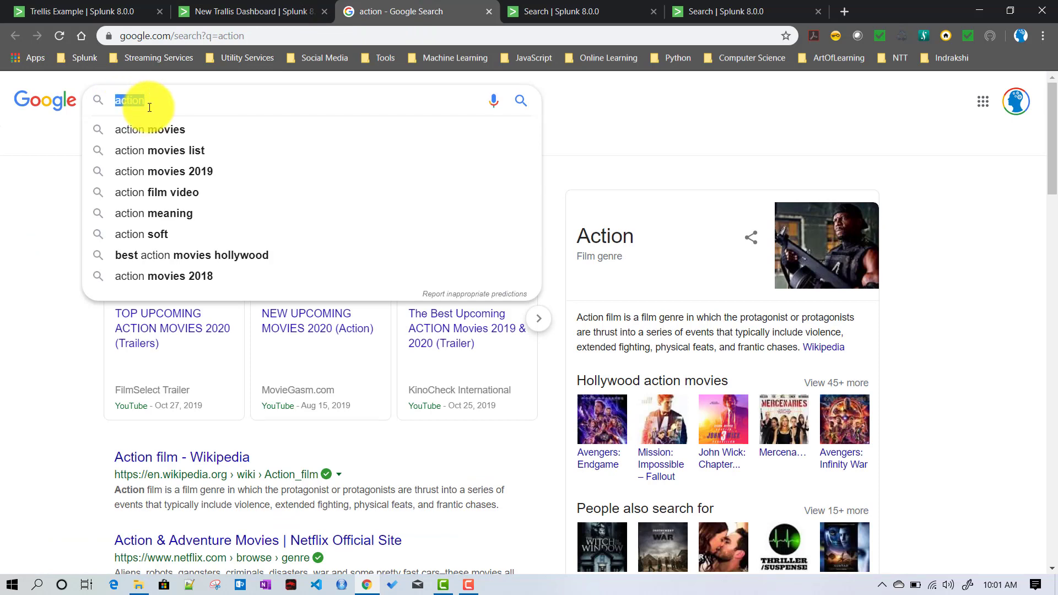
left_click(249, 15)
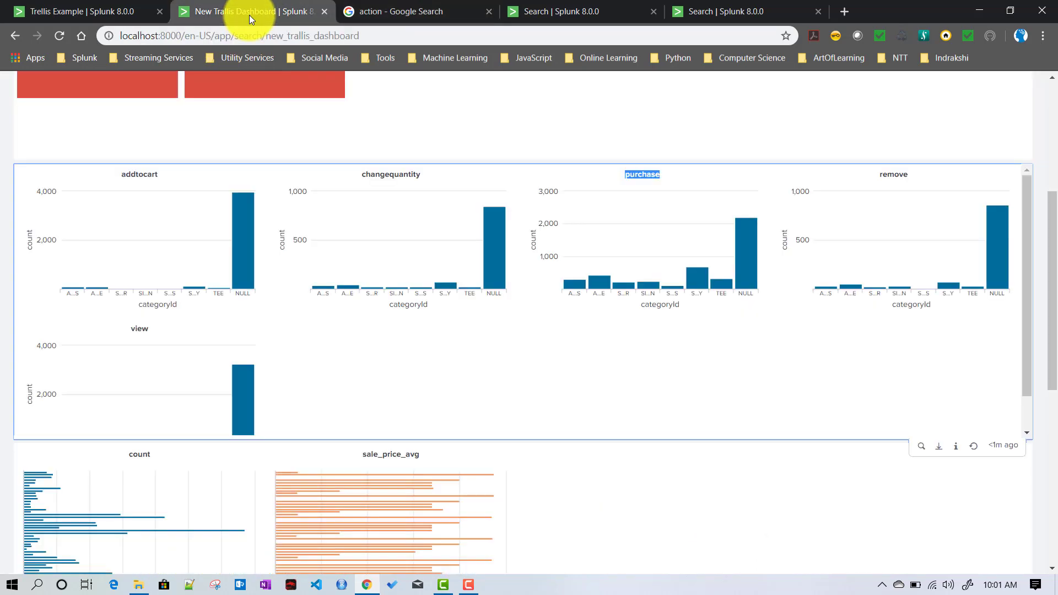
scroll(483, 308, "up", 1)
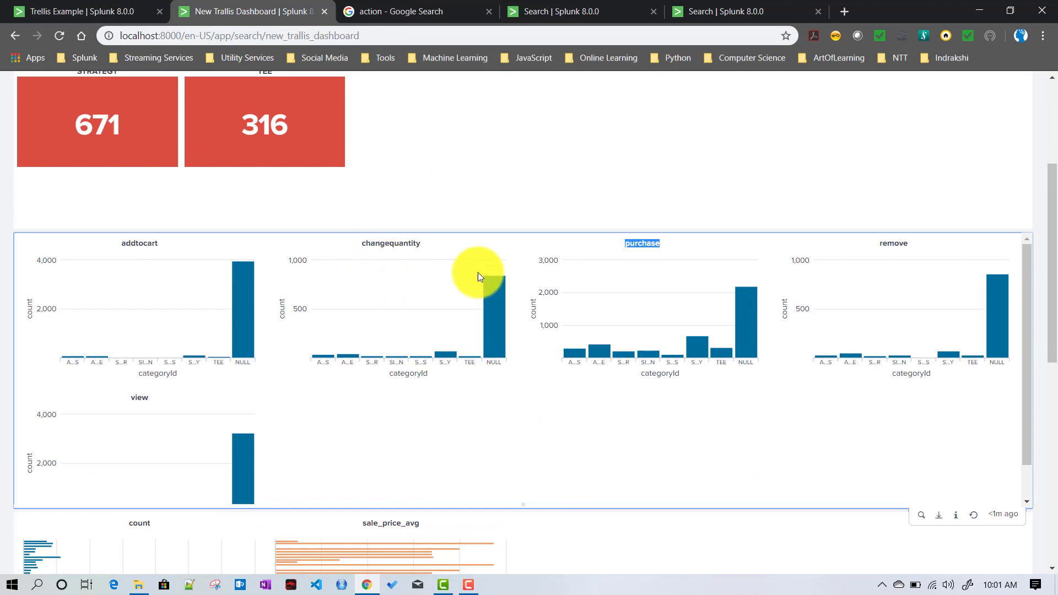
left_click(412, 17)
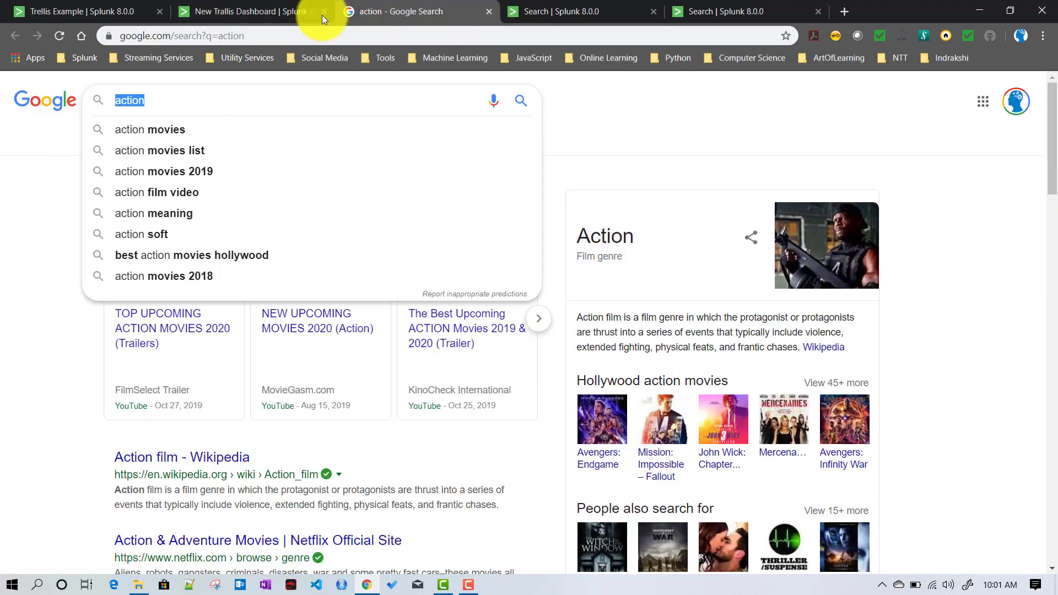
Step: Put New Trallis Dashboard back into edit mode and open the drilldown settings of the panel split by action
left_click(322, 15)
scroll(608, 243, "up", 3)
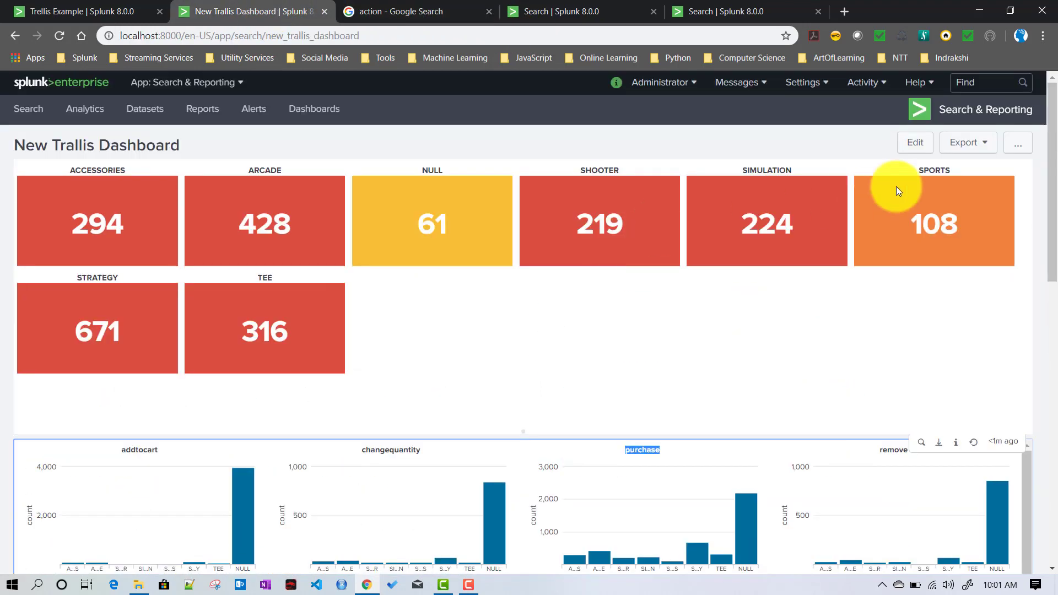
left_click(916, 146)
scroll(447, 327, "down", 5)
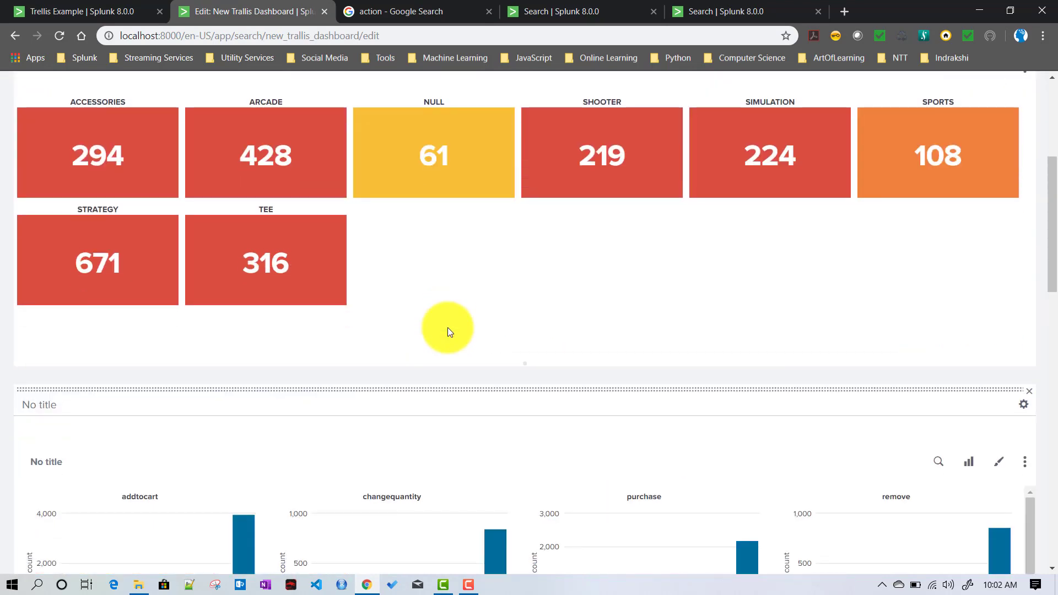
scroll(529, 337, "up", 4)
scroll(531, 331, "down", 6)
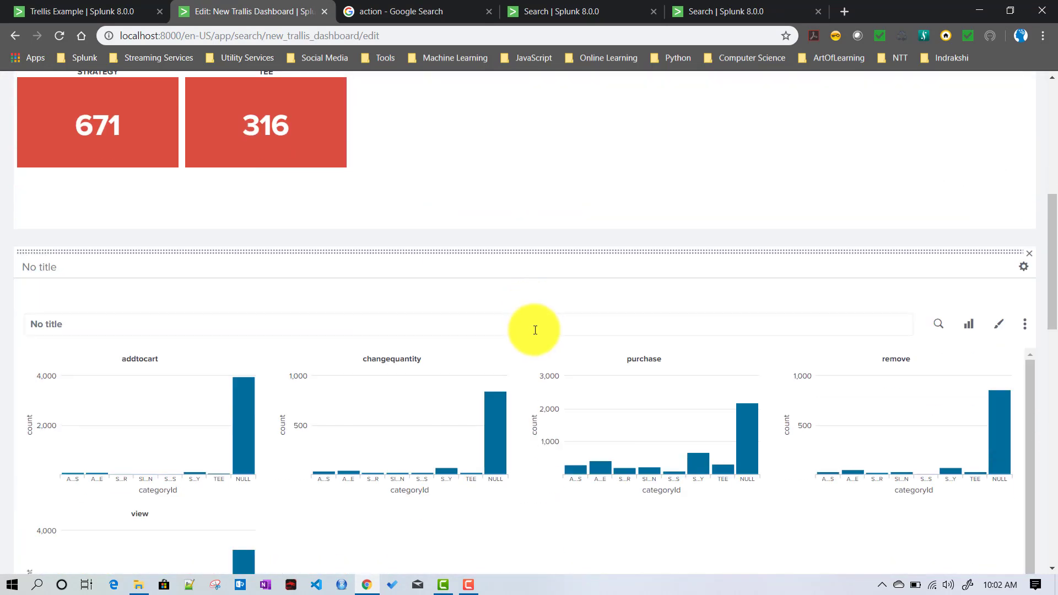
left_click(1024, 325)
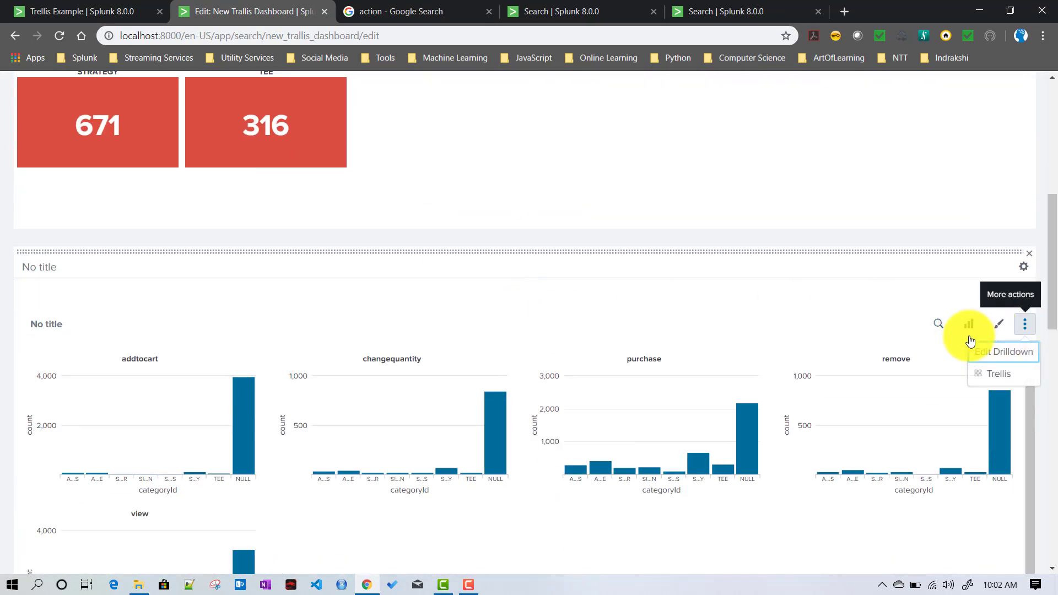
left_click(1008, 357)
left_click(660, 211)
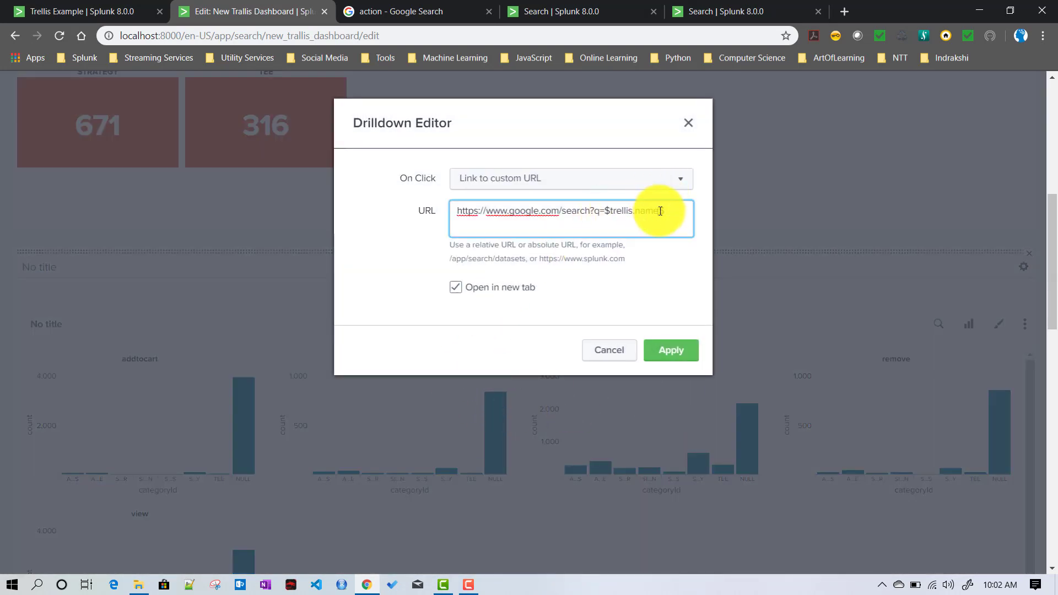
key("BackSpace")
key("BackSpace")
key("BackSpace")
key("BackSpace")
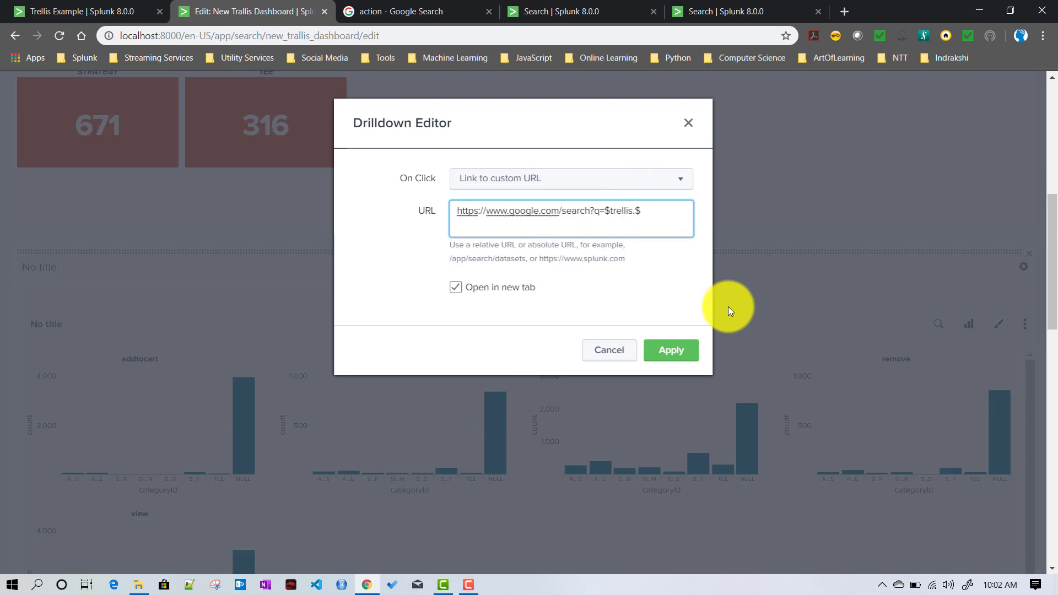
type("value")
left_click(678, 350)
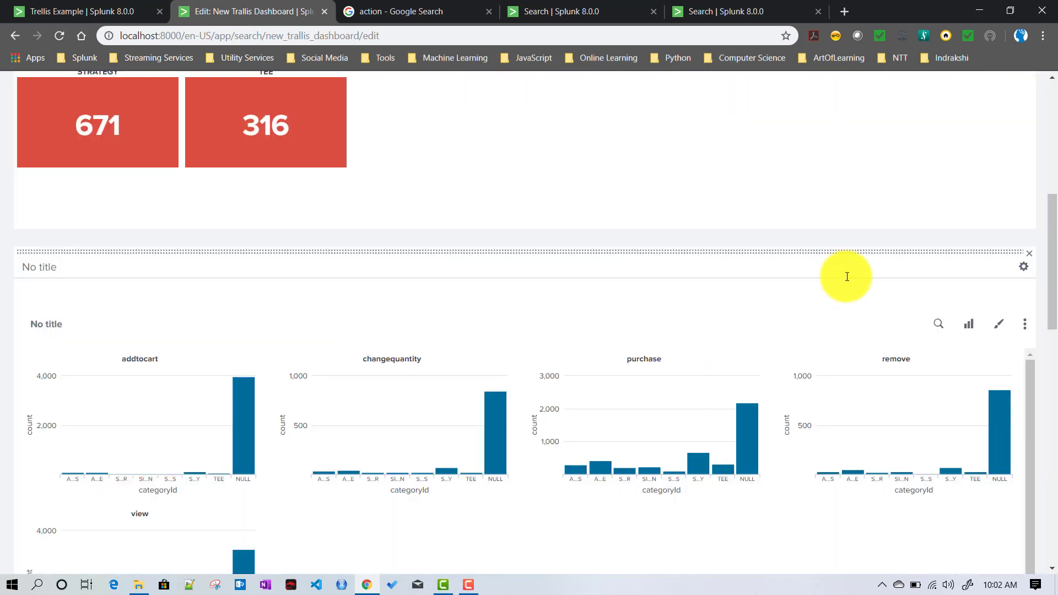
scroll(846, 276, "up", 8)
left_click(1010, 150)
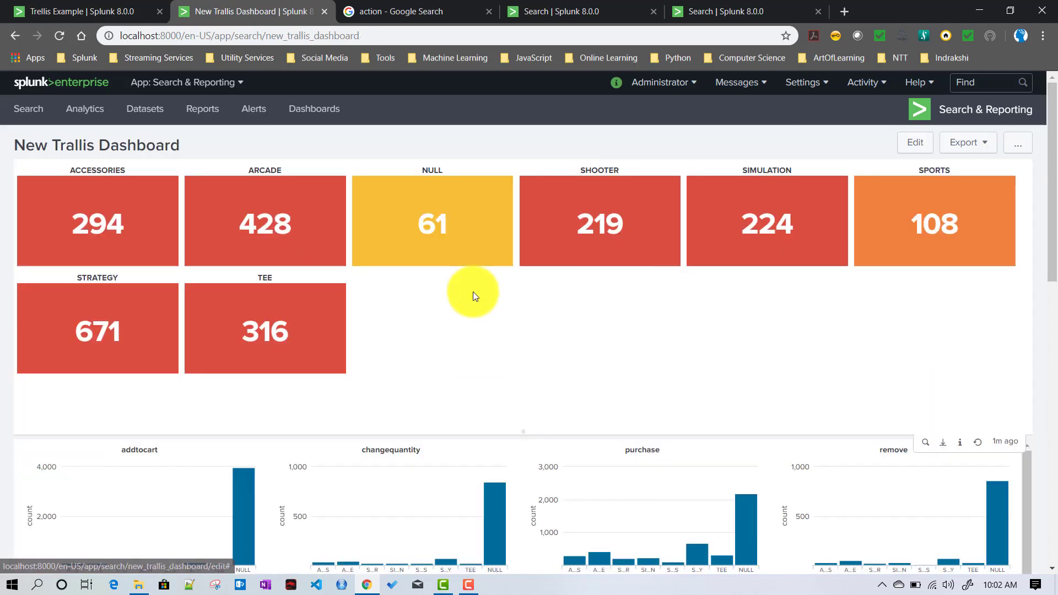
Step: Drill down from the ARCADE column in the purchase chart, check the search term passed to Google and return to the dashboard
scroll(357, 263, "down", 6)
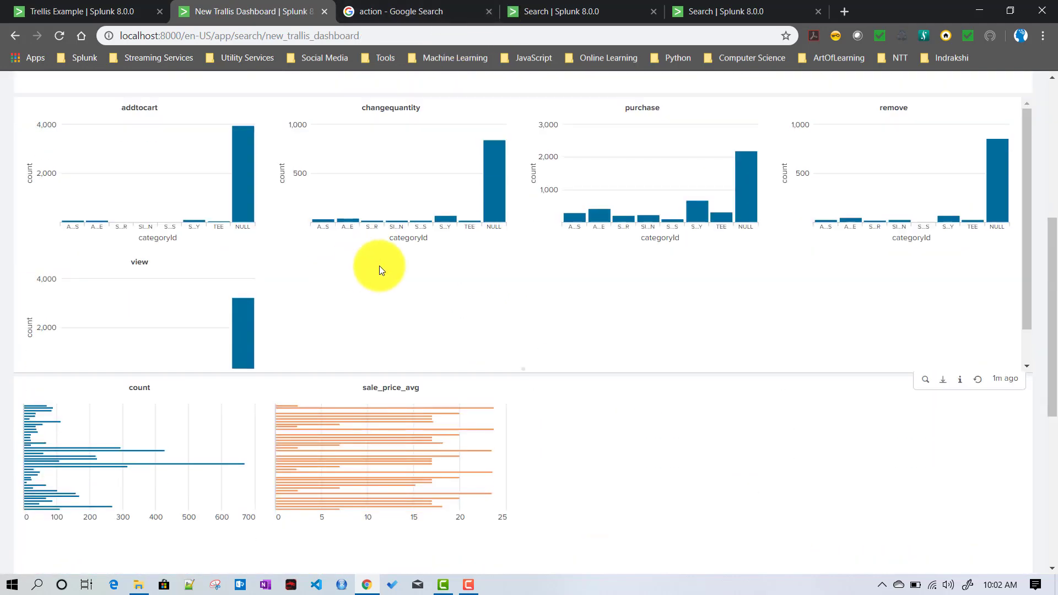
scroll(379, 265, "up", 1)
mouse_move(598, 287)
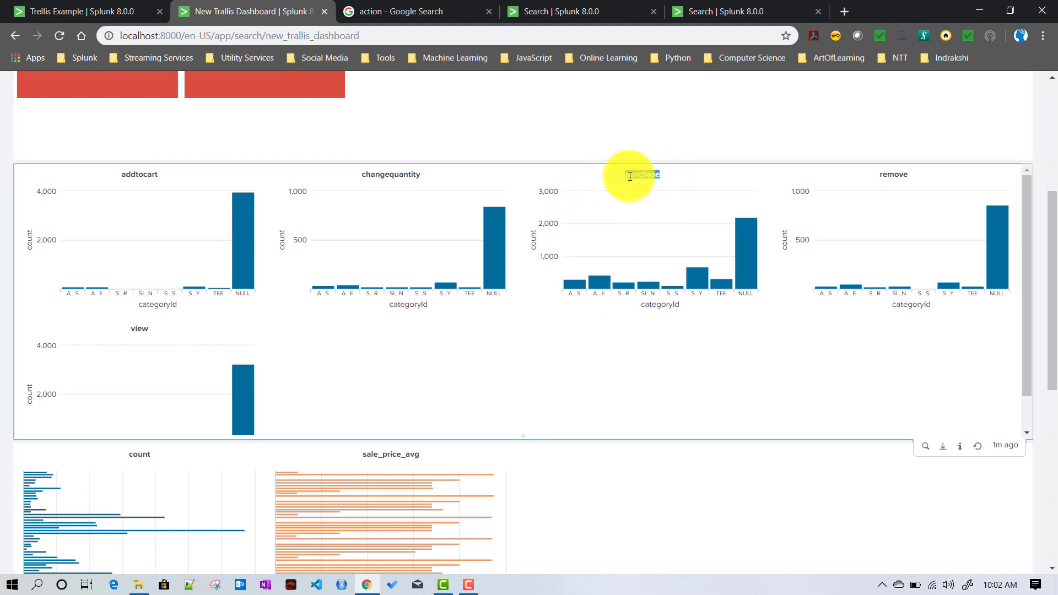
left_click(603, 286)
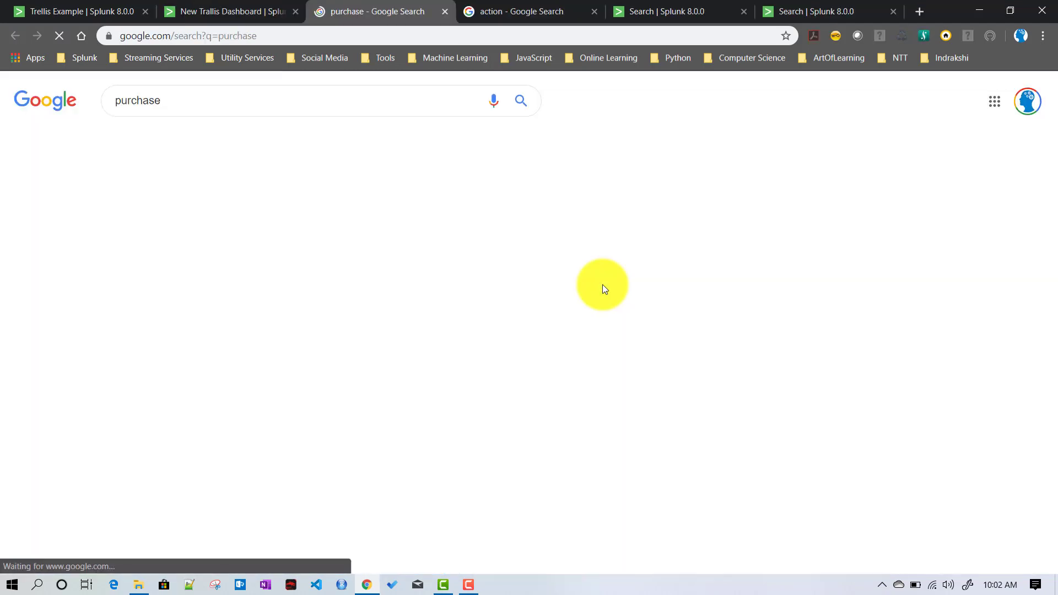
left_click(136, 101)
double_click(135, 101)
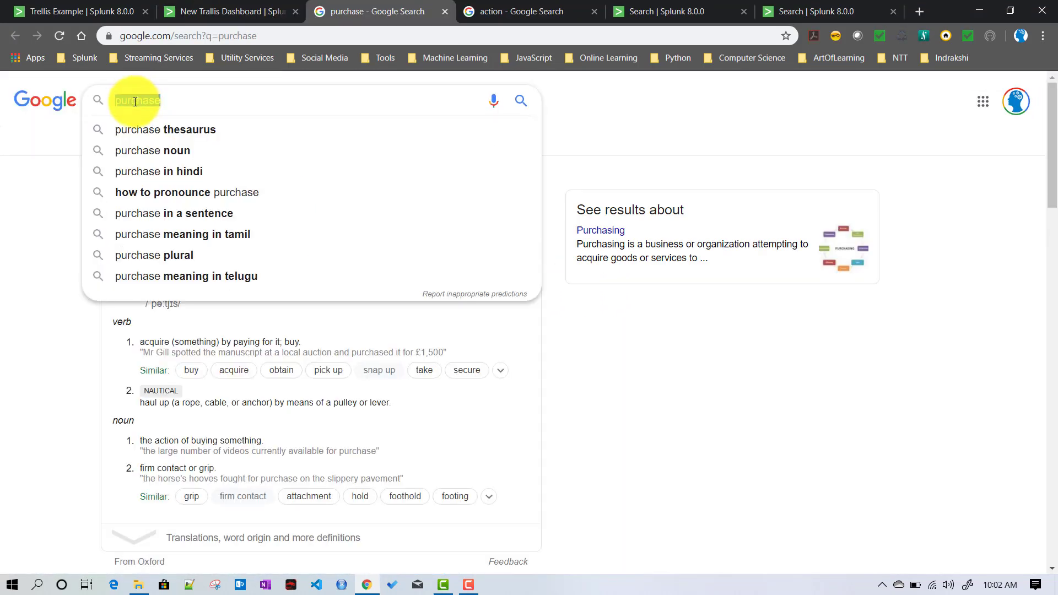
left_click(203, 20)
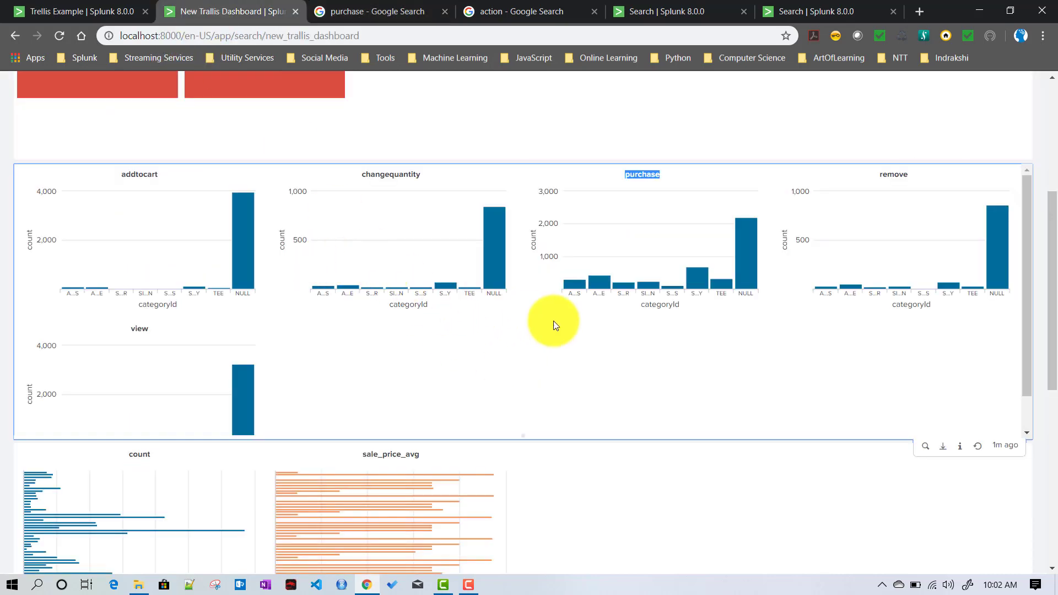
Step: Review the dashboard's trellis panels, from the category tiles through the action charts to the count and sale_price_avg charts
mouse_move(600, 283)
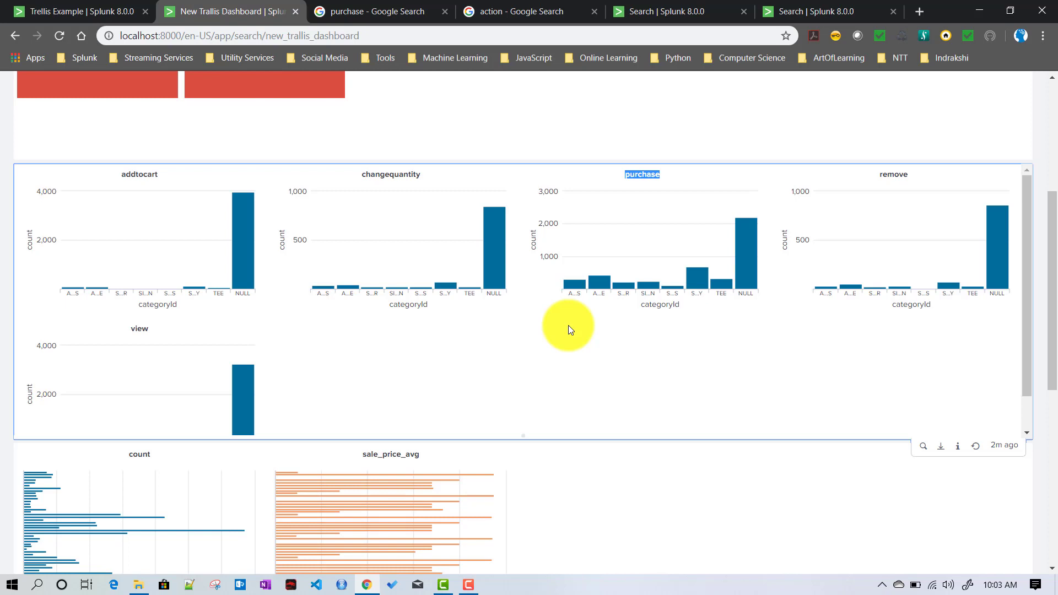
scroll(567, 325, "up", 5)
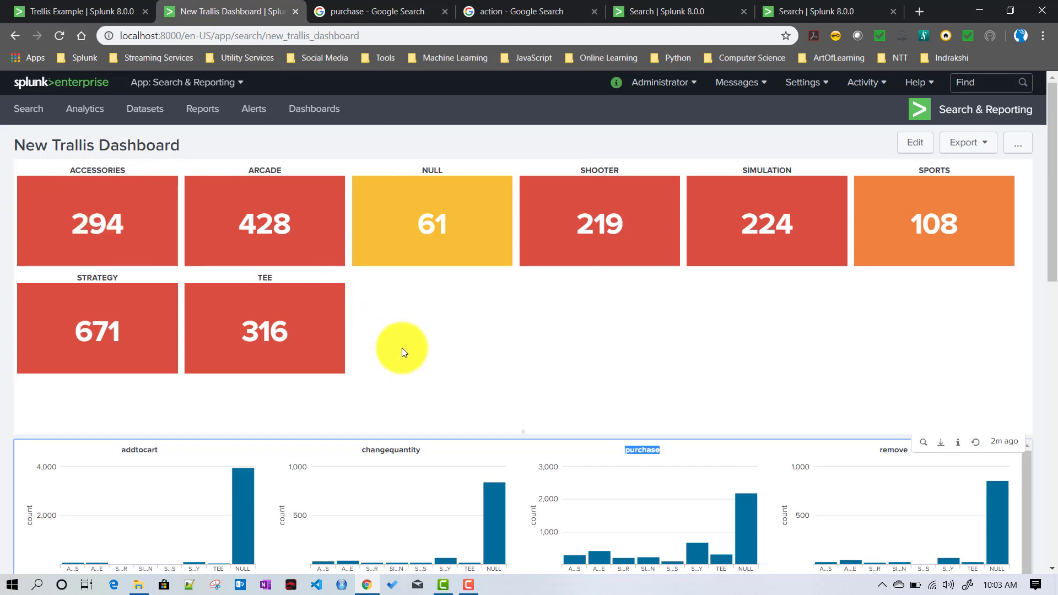
scroll(401, 348, "down", 3)
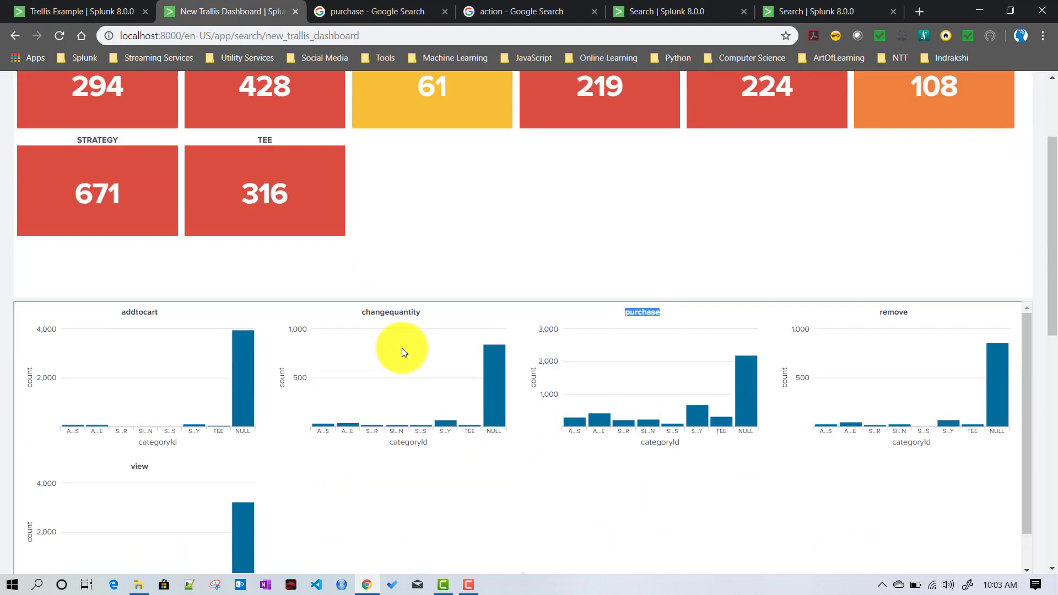
scroll(401, 348, "down", 1)
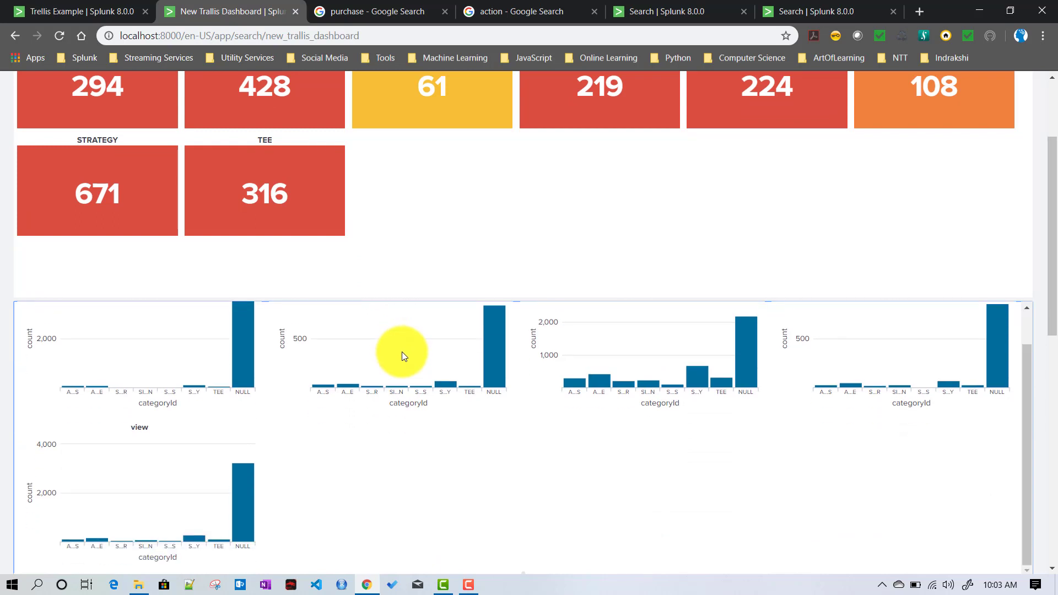
scroll(522, 430, "down", 5)
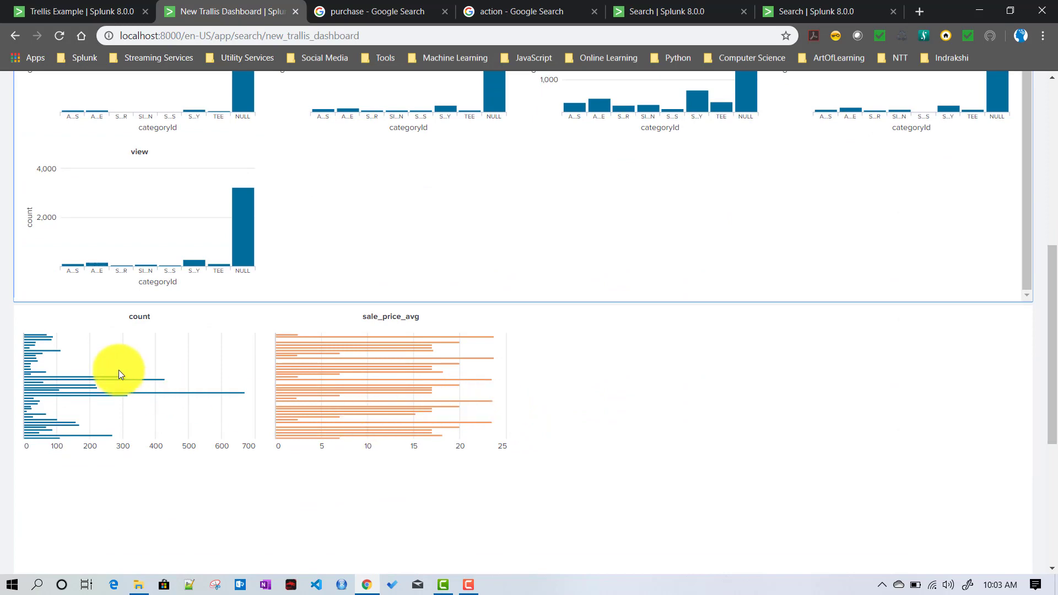
scroll(537, 385, "up", 8)
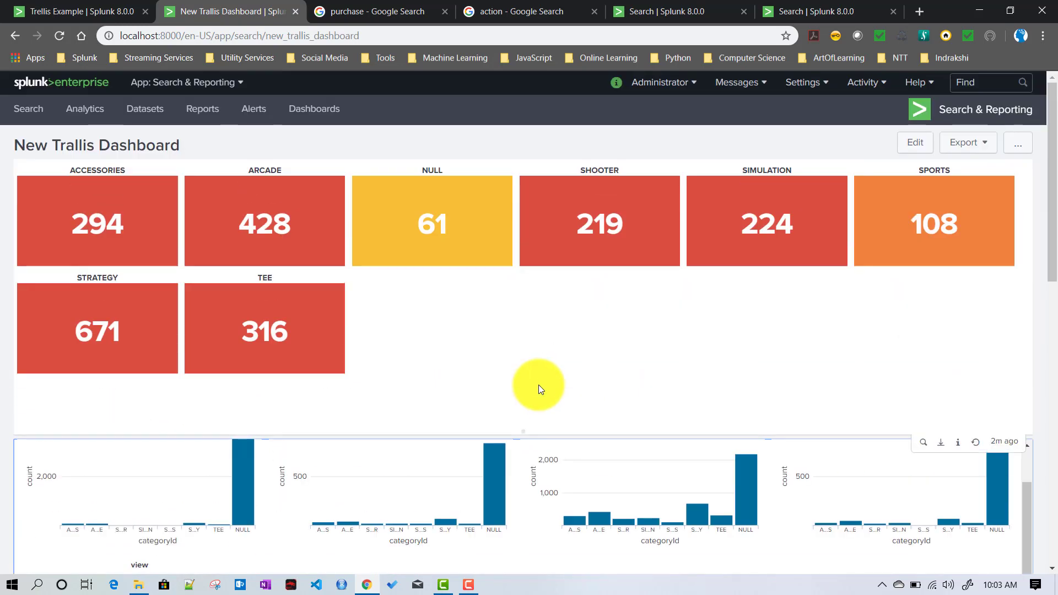